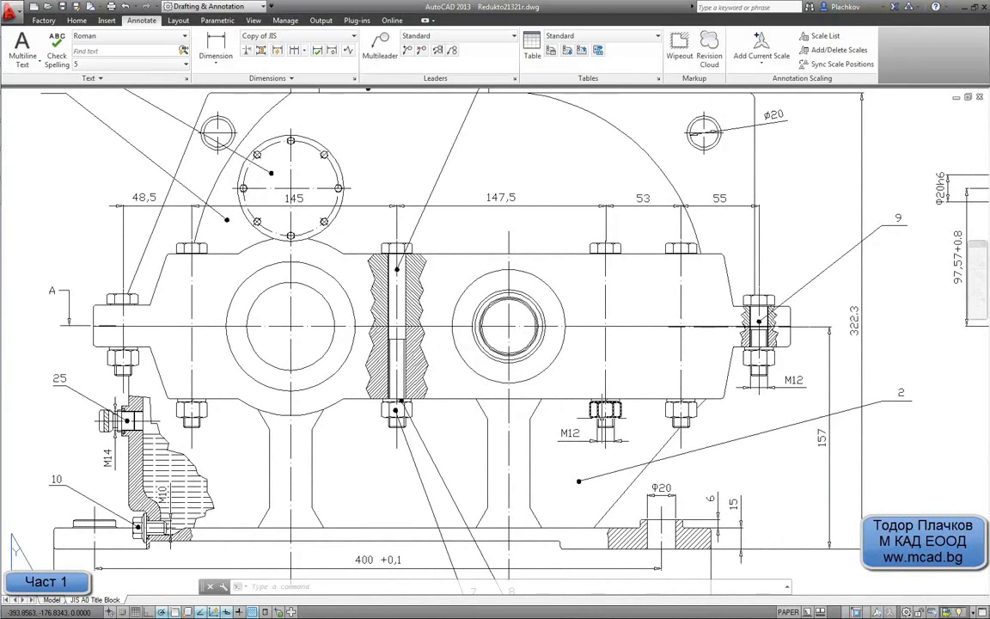
Step: Examine the front, side and top views of the gear reducer assembly drawing
middle_drag(549, 401, 525, 400)
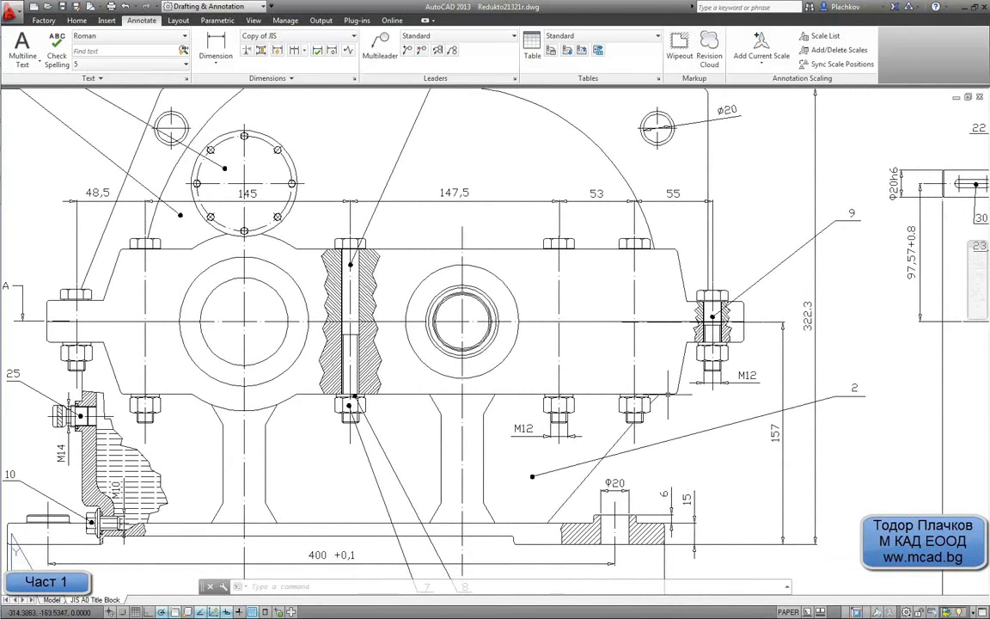
middle_drag(830, 384, 315, 412)
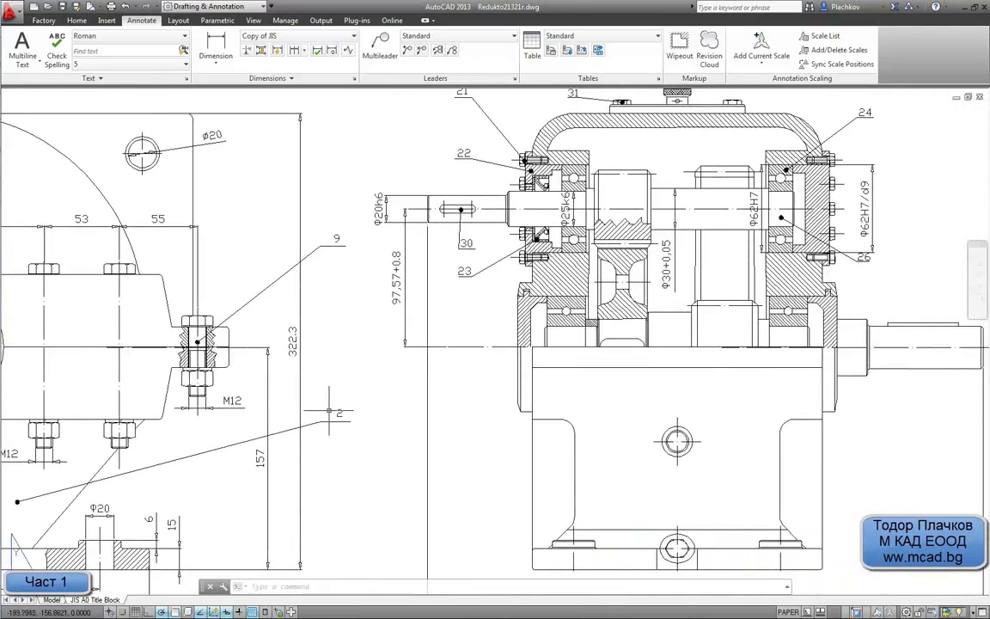
middle_drag(673, 419, 608, 411)
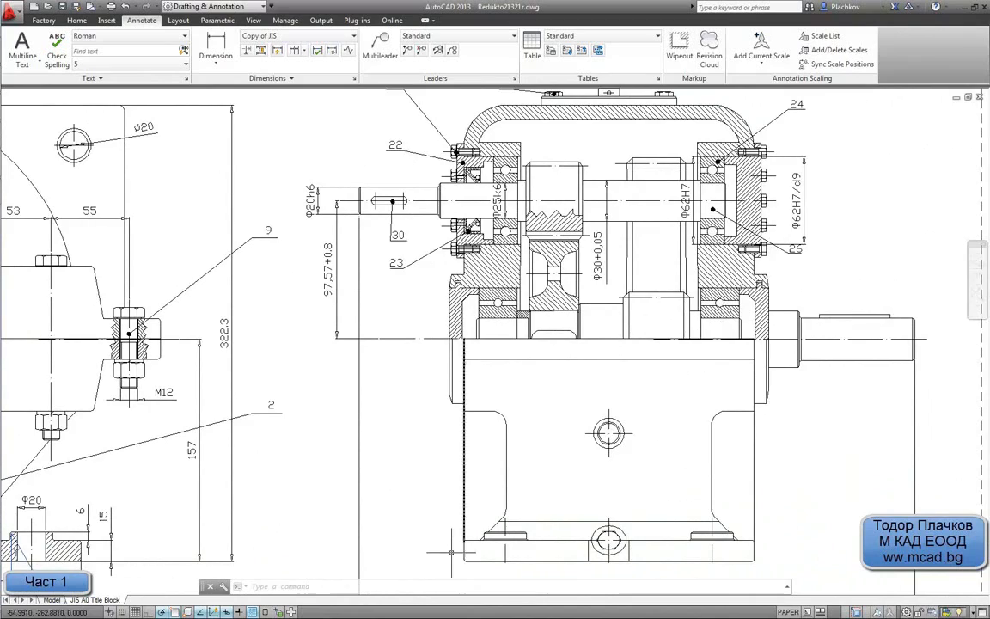
mouse_move(451, 551)
middle_down()
mouse_move(560, 395)
mouse_move(678, 335)
middle_up()
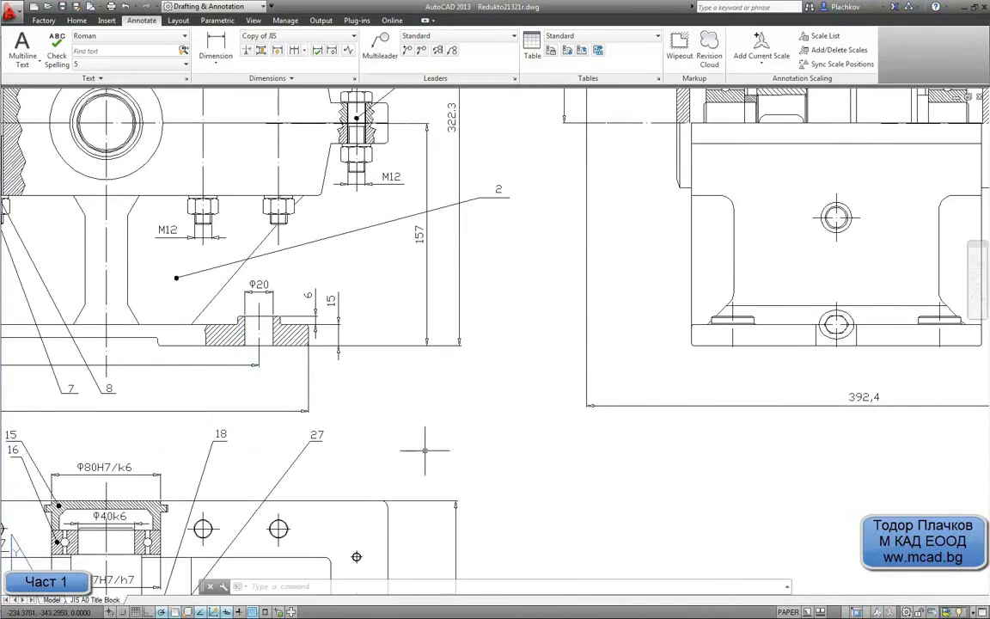
middle_drag(422, 461, 559, 293)
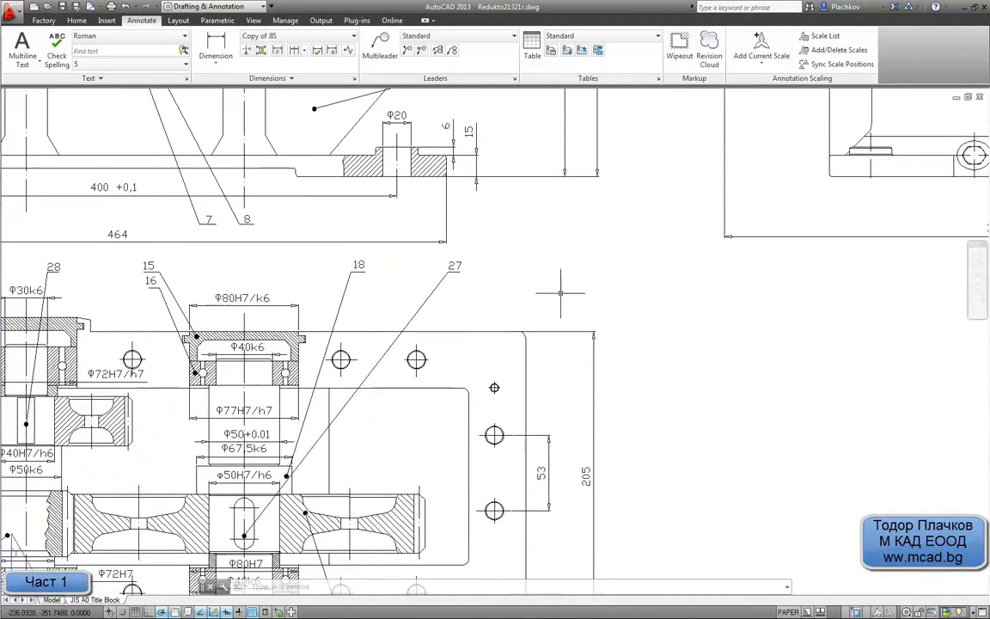
mouse_move(412, 422)
middle_down()
mouse_move(572, 290)
mouse_move(607, 284)
middle_up()
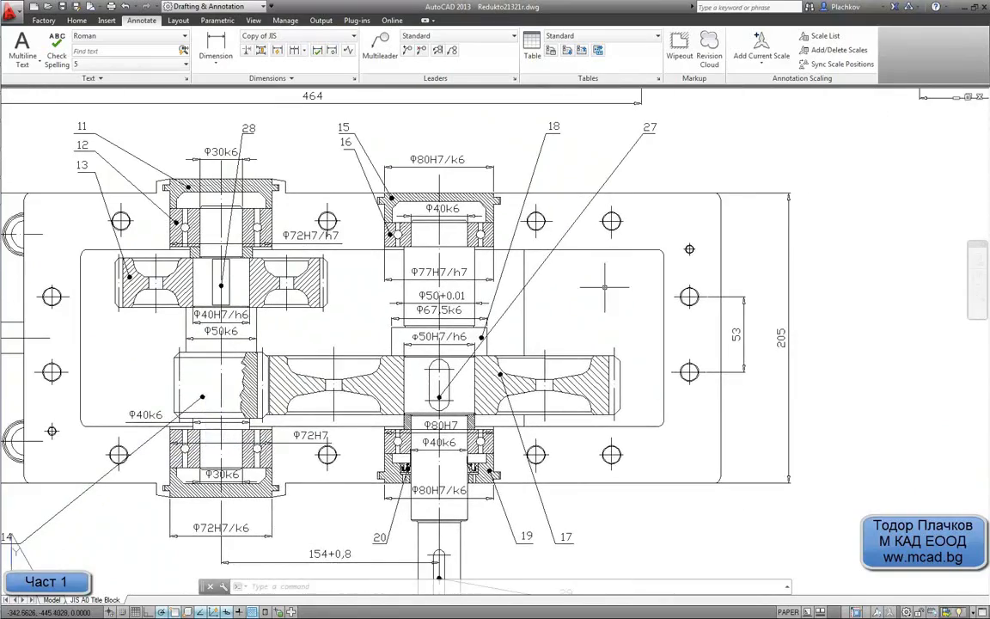
mouse_move(341, 322)
middle_down()
mouse_move(416, 312)
mouse_move(460, 333)
mouse_move(466, 407)
middle_up()
scroll(466, 408, down, 2)
middle_drag(483, 346, 447, 534)
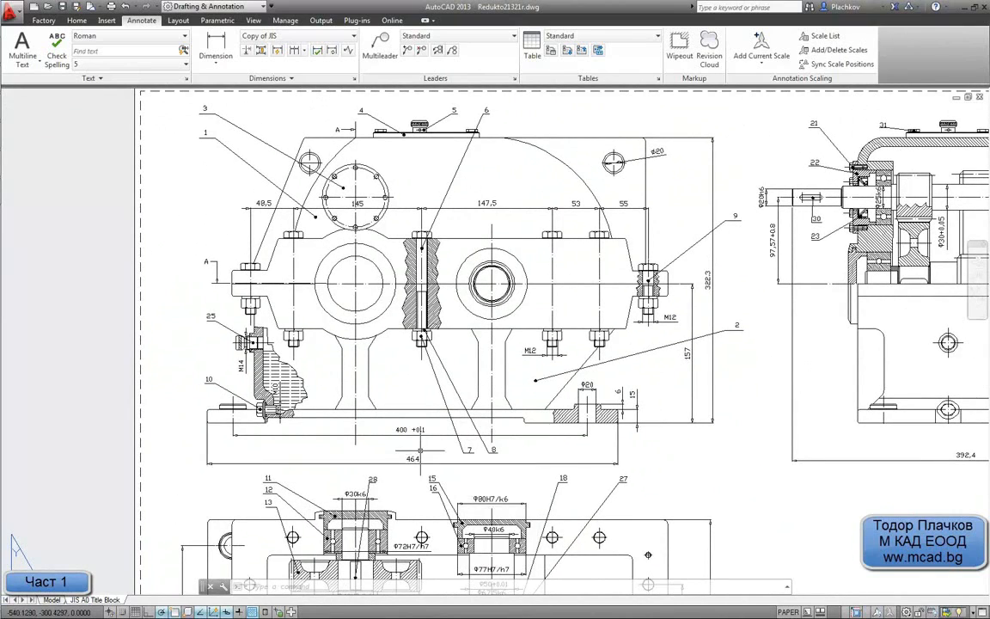
Step: Examine the housing's base plate, bolts and ribs in the front view of the reducer drawing
scroll(420, 450, up, 2)
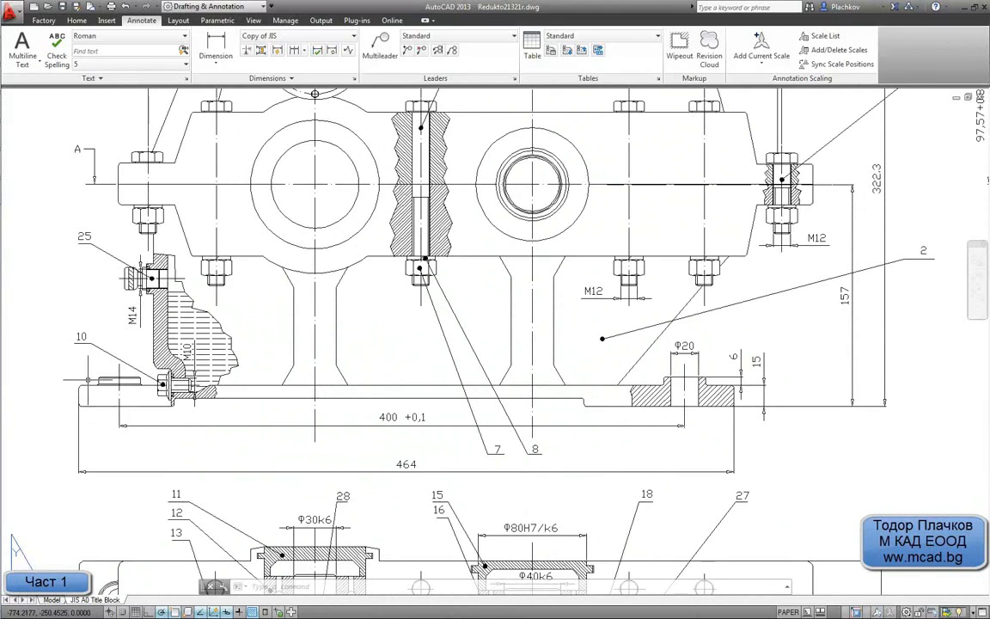
click(48, 381)
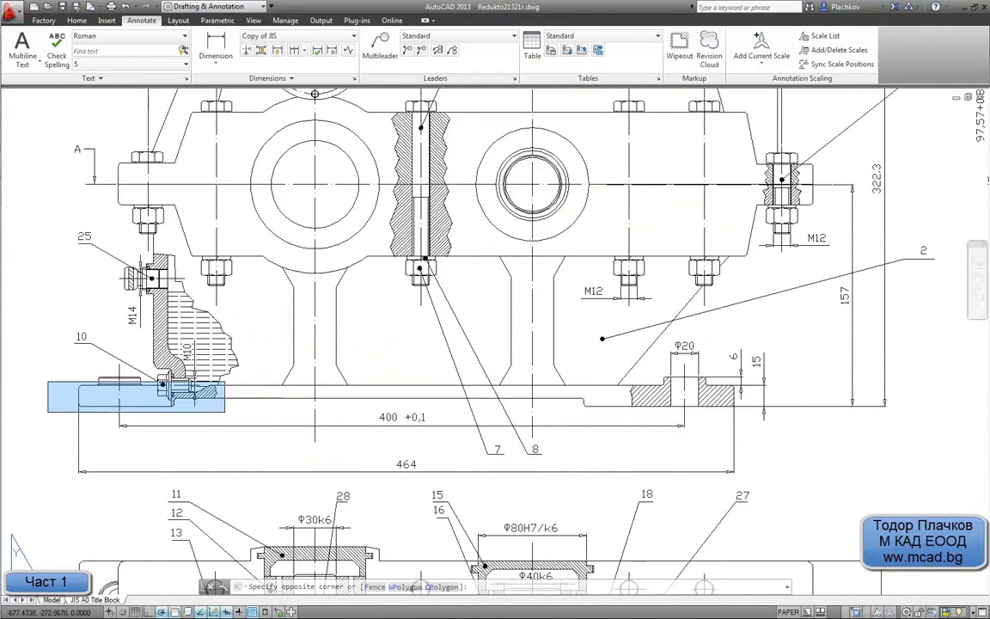
click(59, 399)
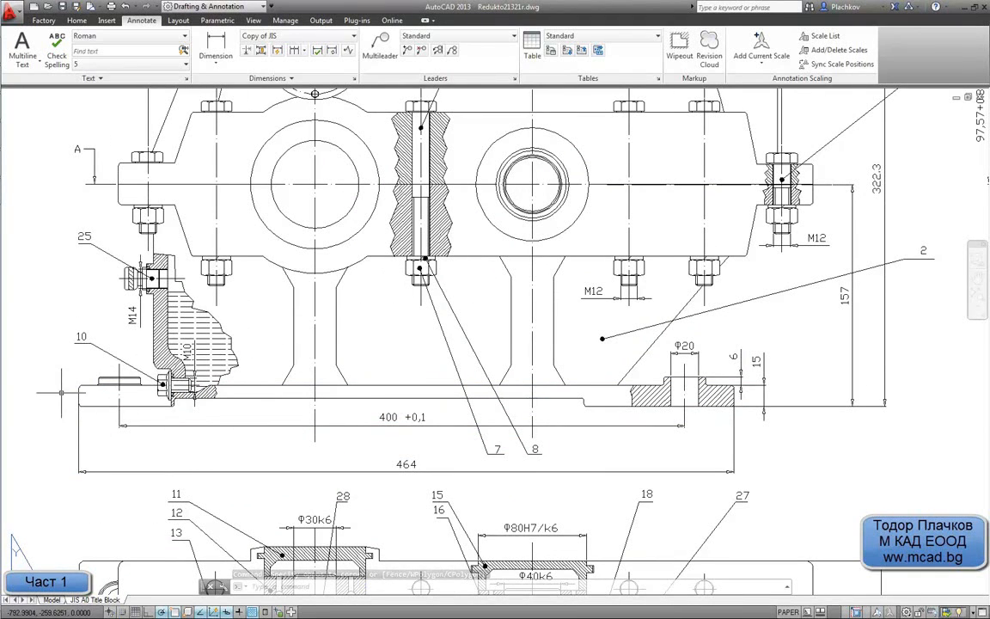
scroll(60, 378, up, 2)
middle_drag(191, 299, 159, 387)
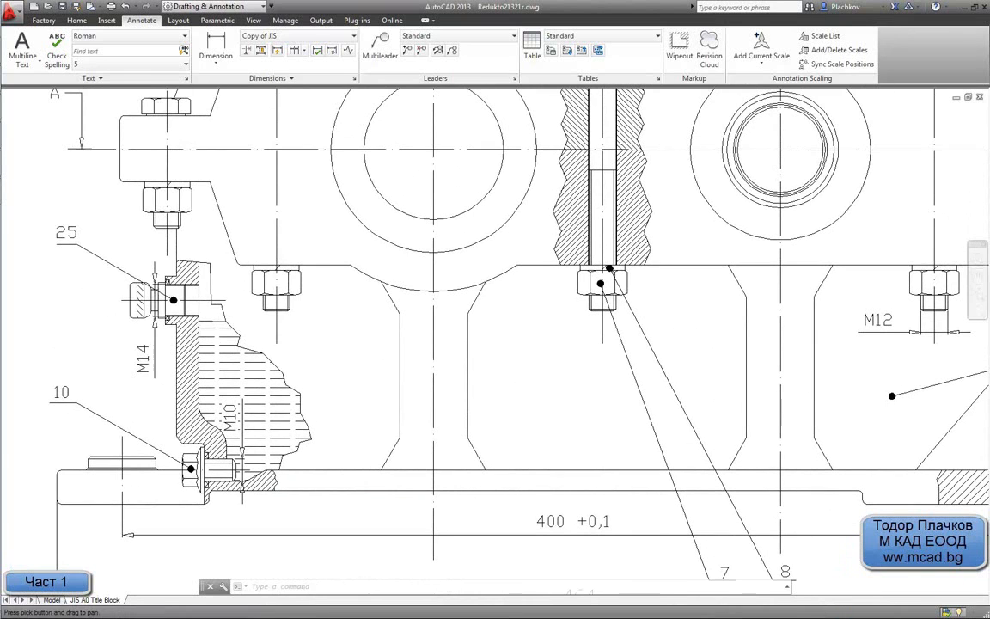
scroll(167, 288, down, 3)
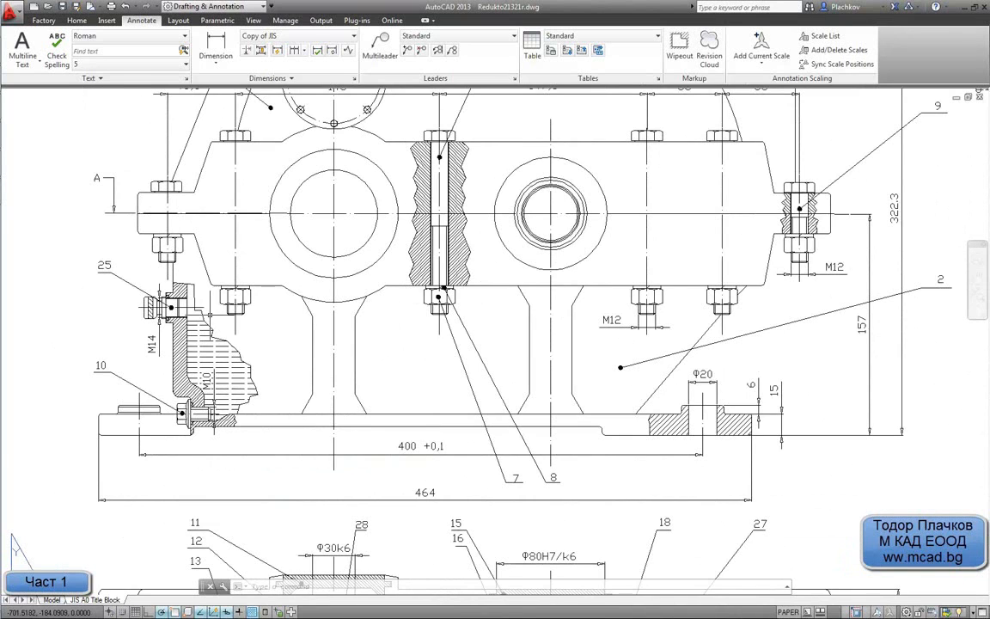
scroll(185, 275, up, 2)
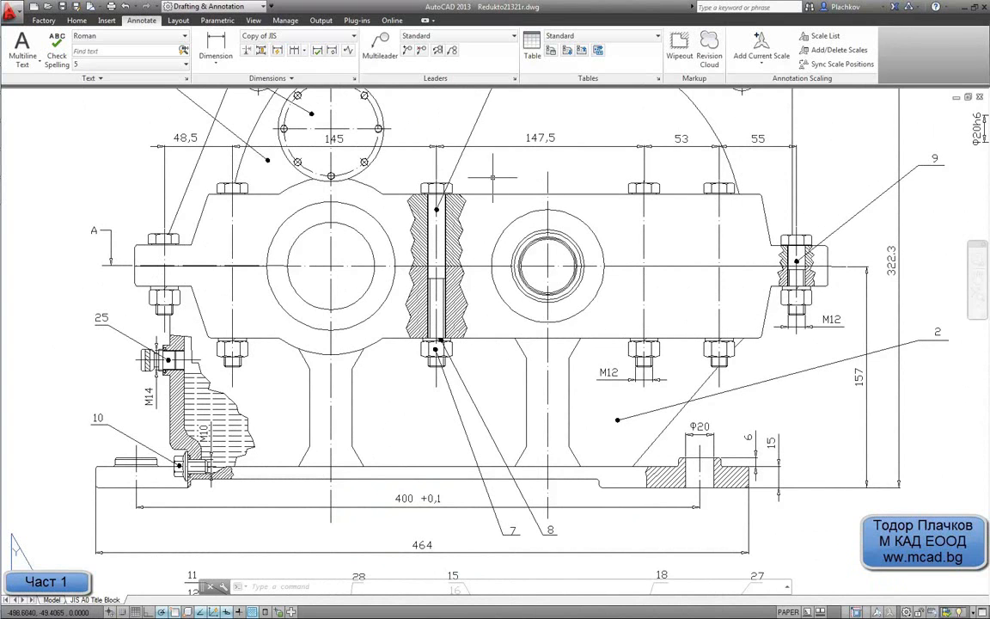
scroll(438, 366, down, 2)
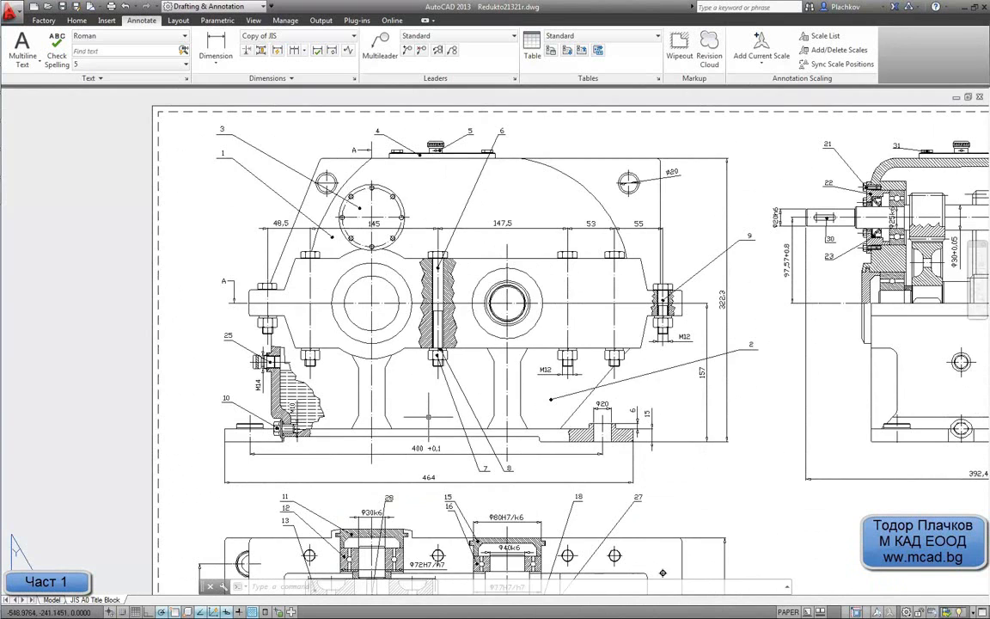
Step: Examine the base plate's overall length, width and thickness dimensions in the front and top views
middle_drag(425, 416, 504, 204)
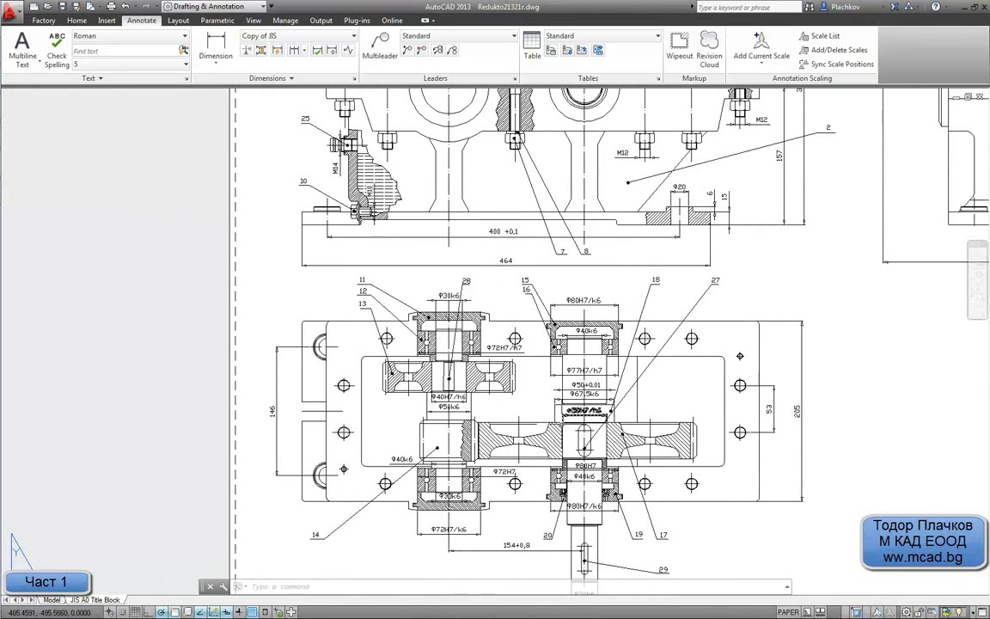
middle_drag(442, 254, 434, 293)
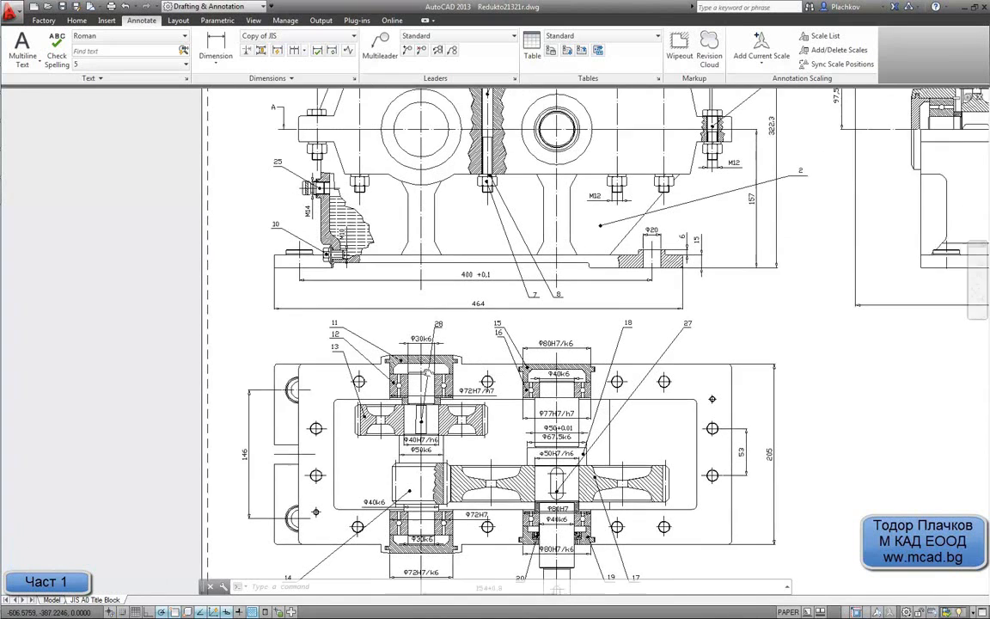
scroll(434, 292, up, 3)
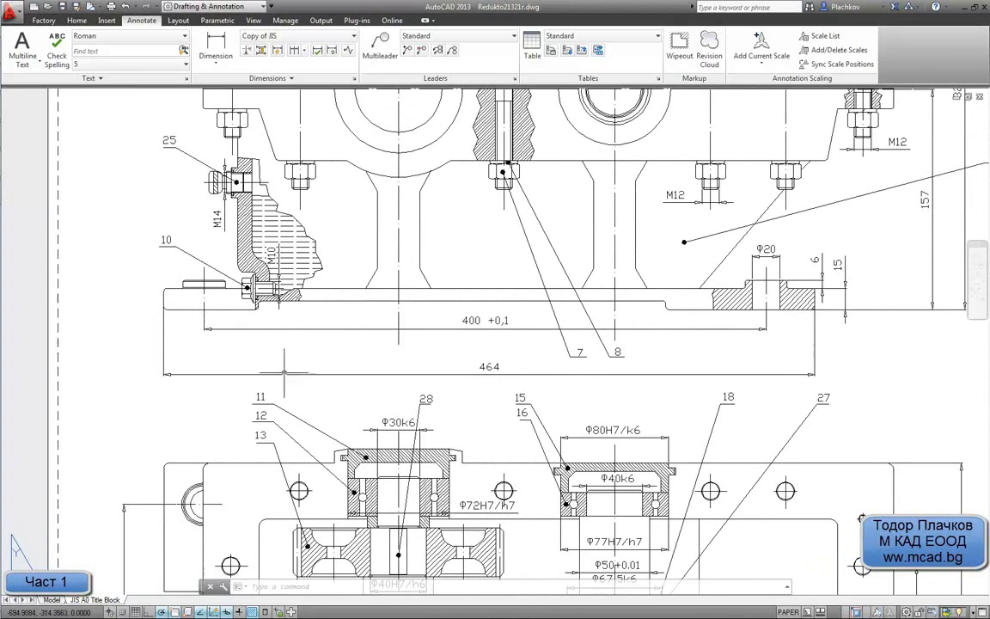
middle_drag(424, 388, 412, 389)
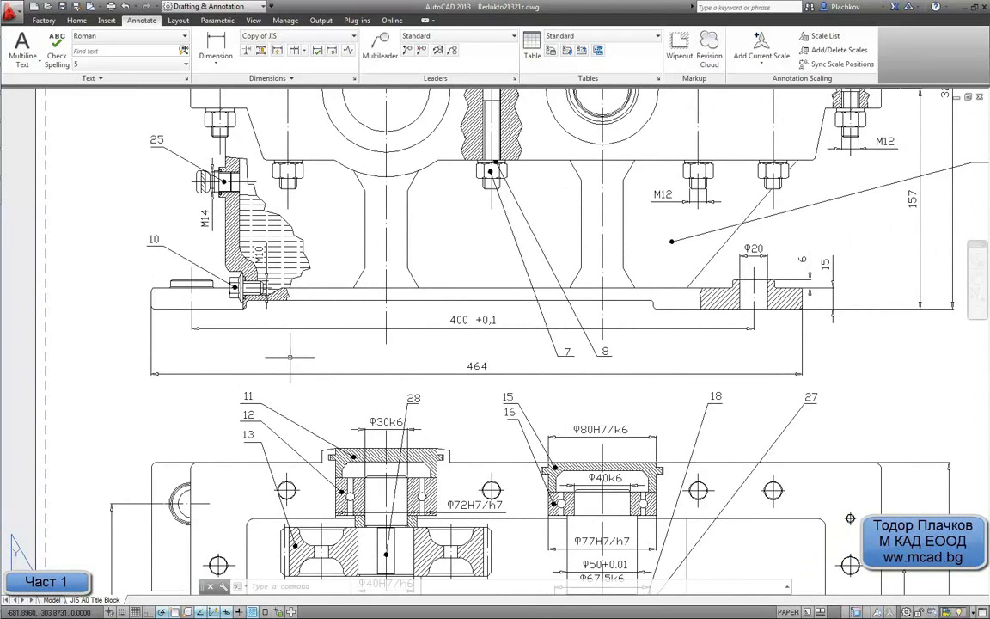
click(455, 351)
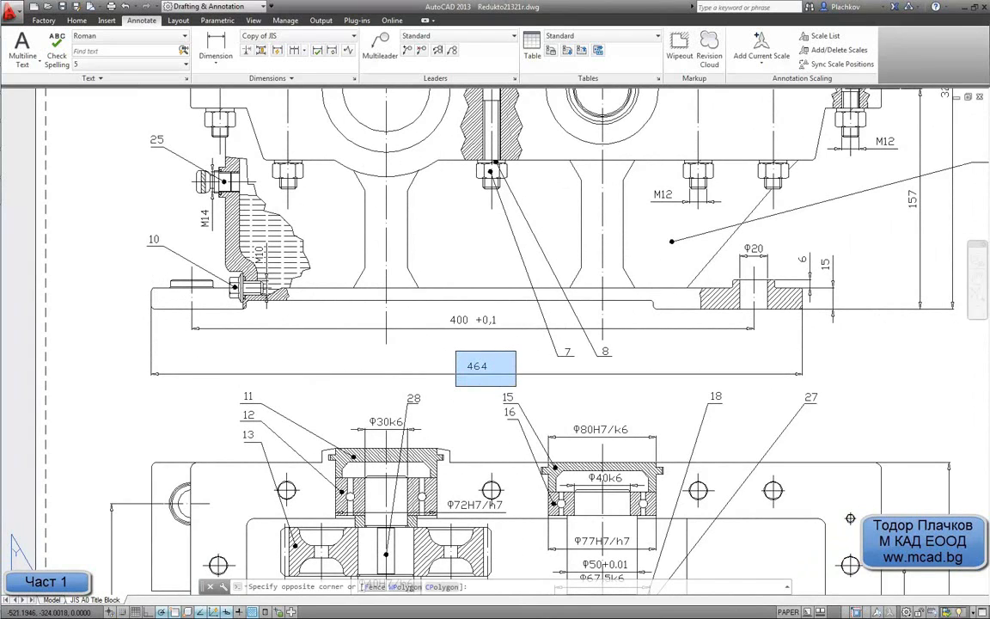
click(498, 338)
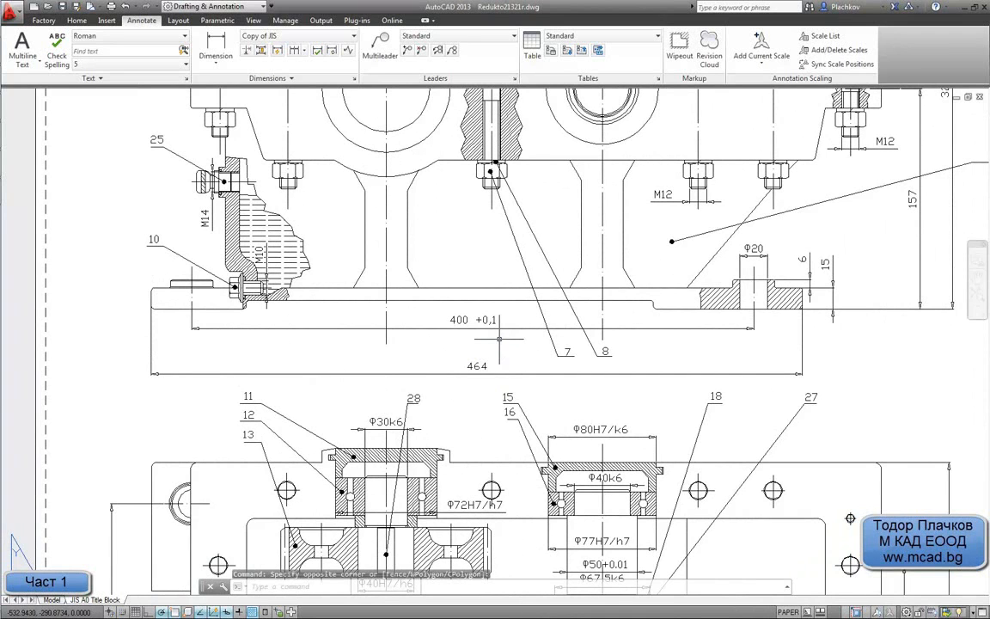
middle_drag(304, 507, 294, 326)
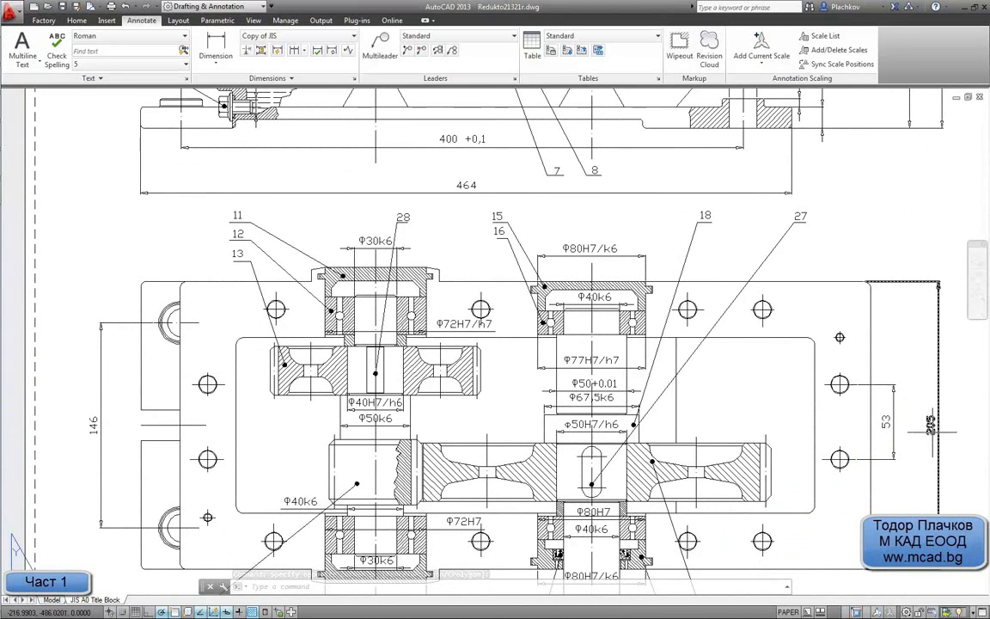
mouse_move(808, 246)
middle_down()
mouse_move(734, 282)
mouse_move(587, 294)
middle_up()
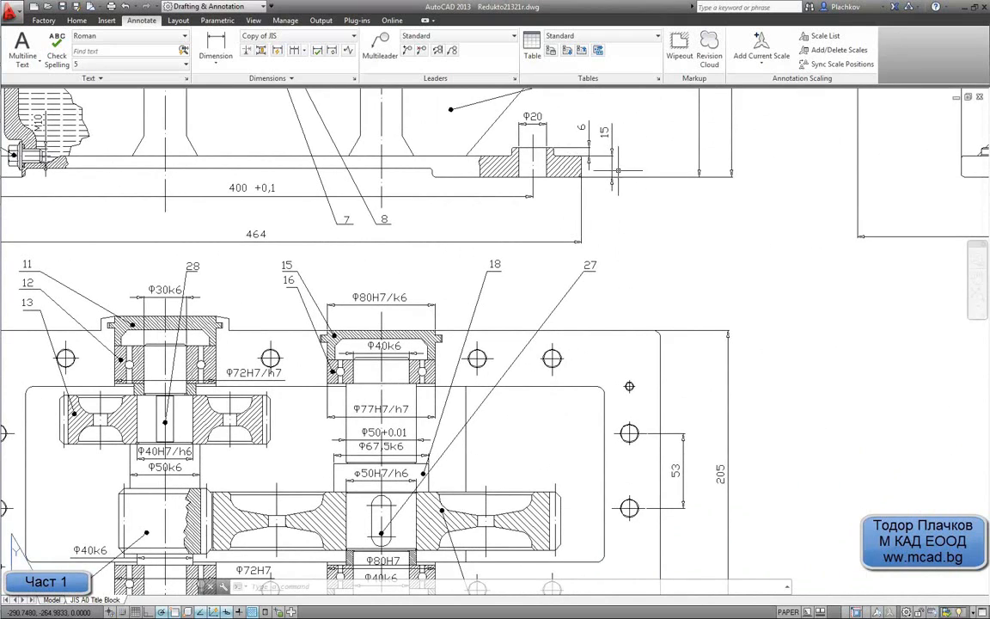
middle_drag(617, 171, 608, 266)
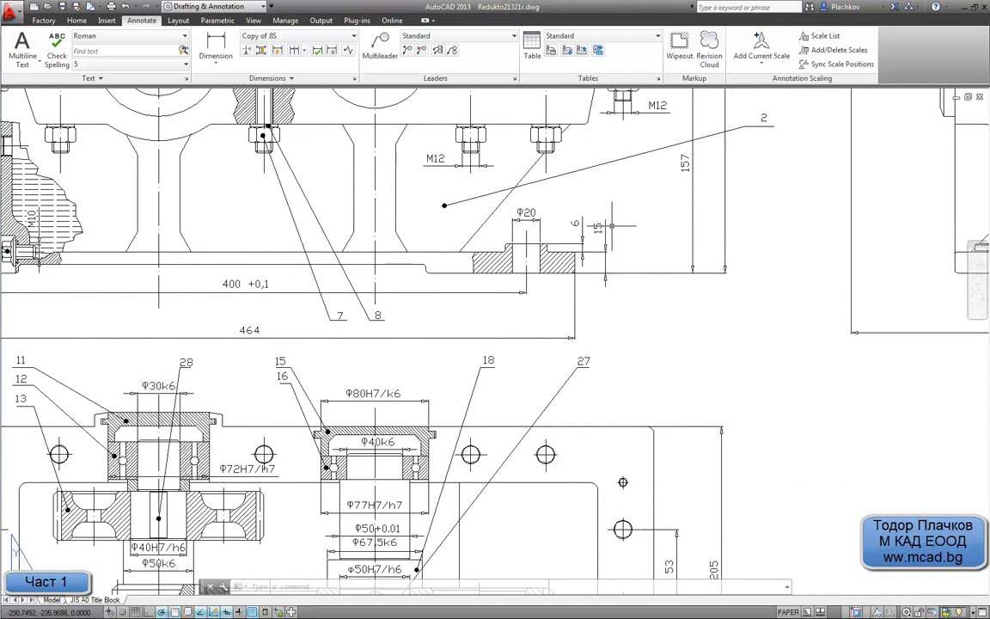
Step: Switch to Autodesk Inventor and create a new part file
mouse_move(2, 148)
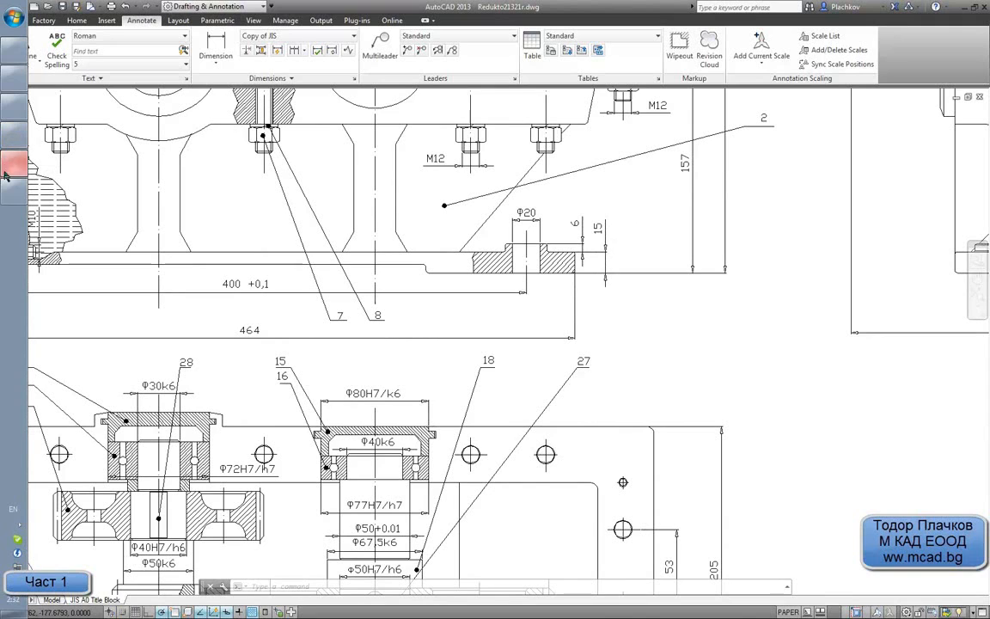
mouse_move(3, 169)
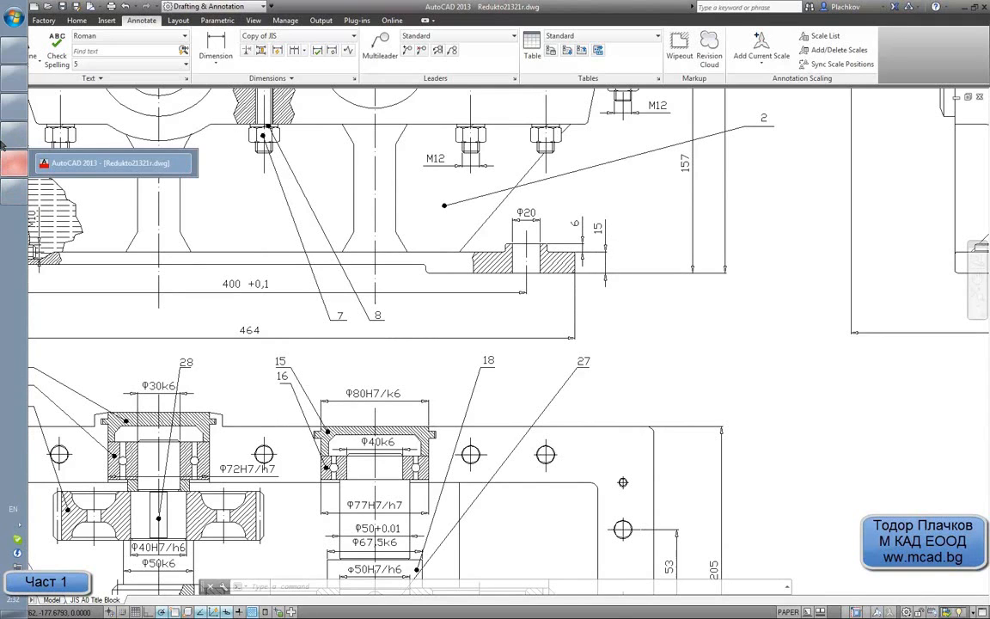
click(6, 129)
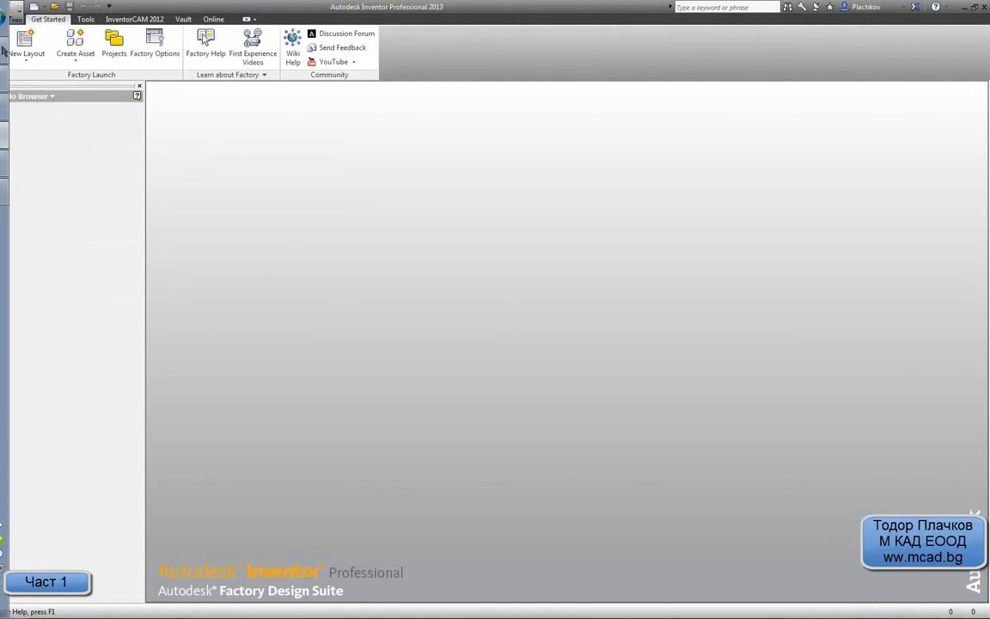
click(43, 6)
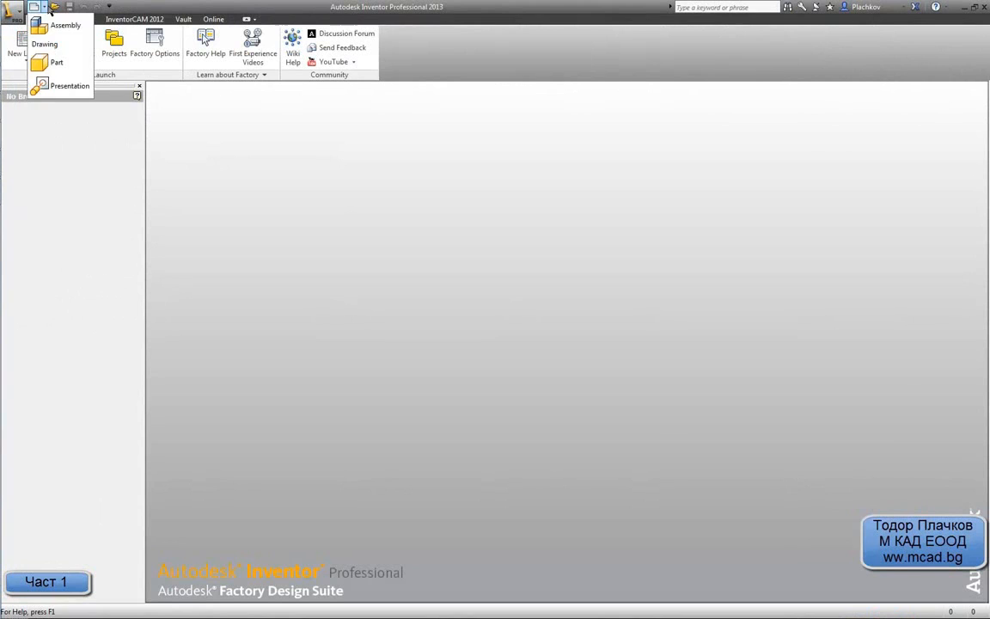
click(46, 55)
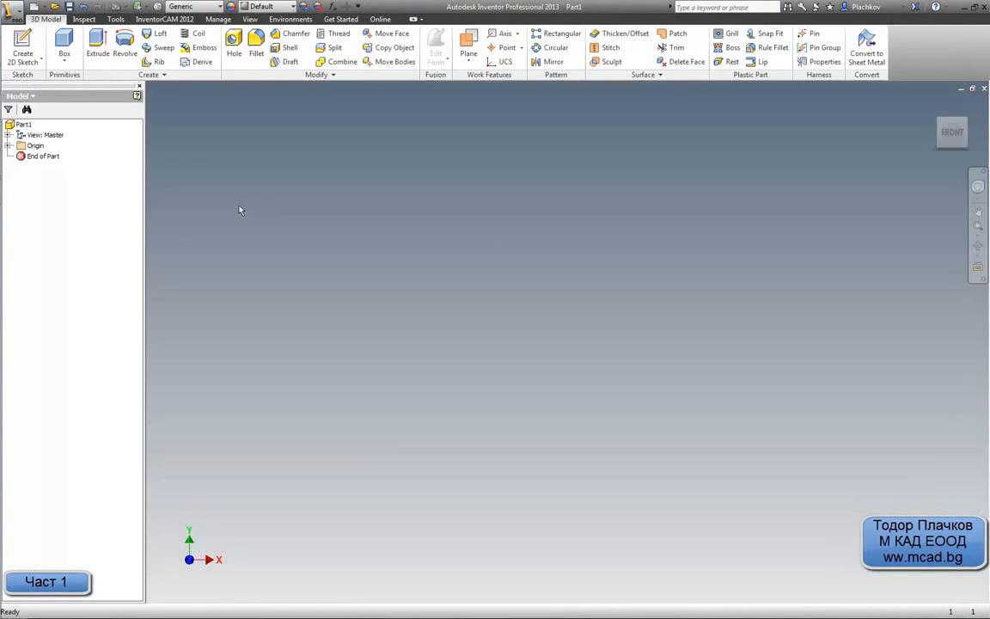
Step: Sketch a center rectangle 464 mm by 205 mm on the XY plane, centred on the origin
click(68, 47)
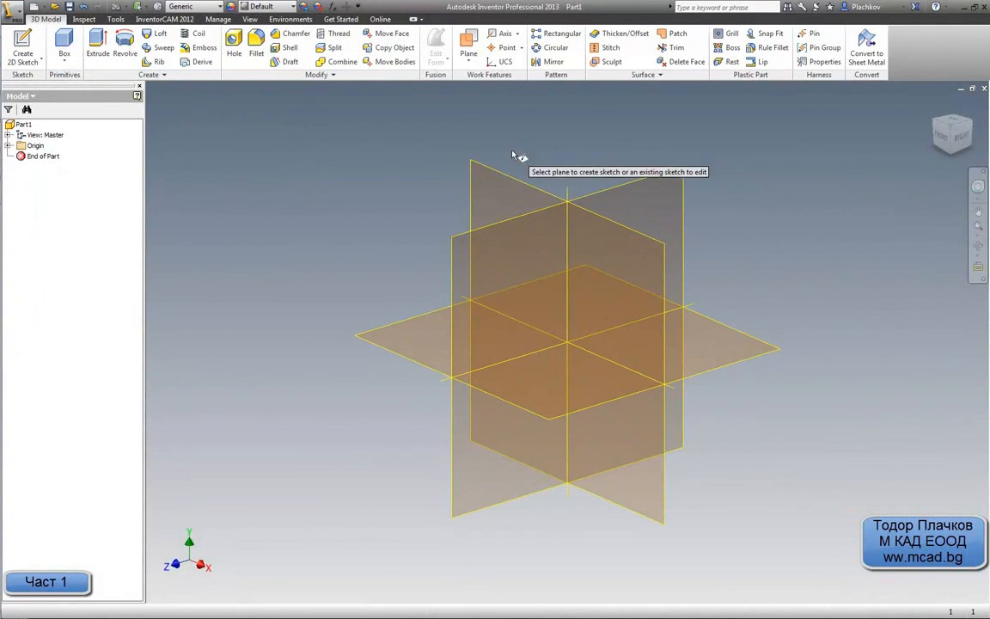
click(507, 175)
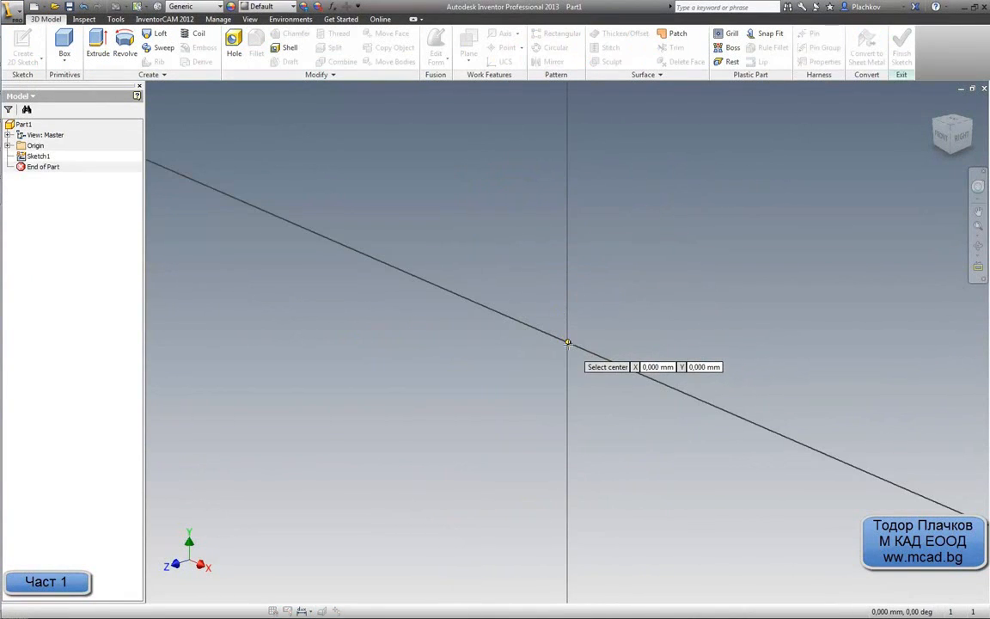
click(567, 342)
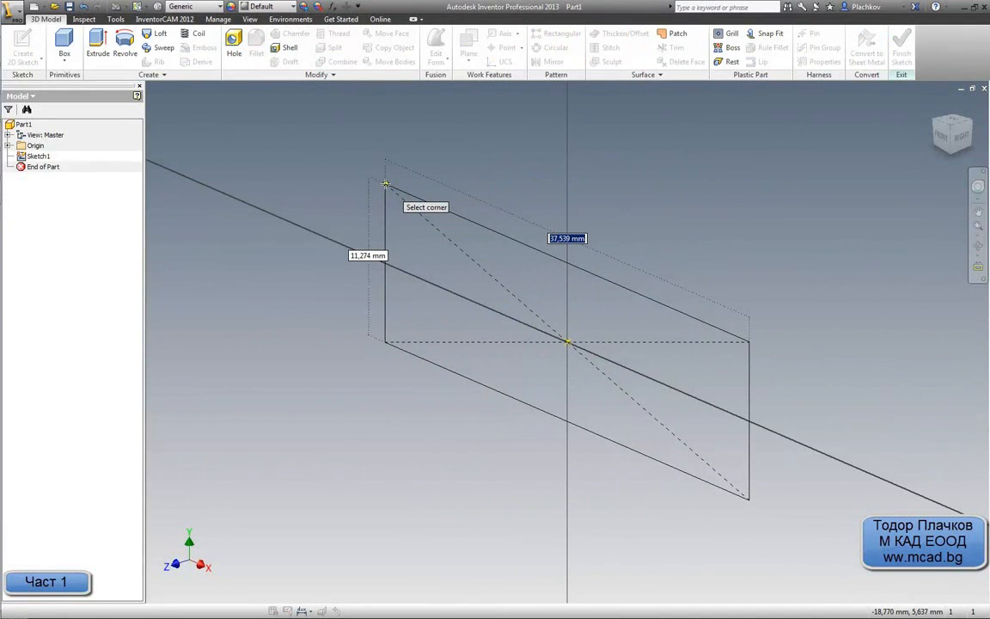
text(464)
key(Tab)
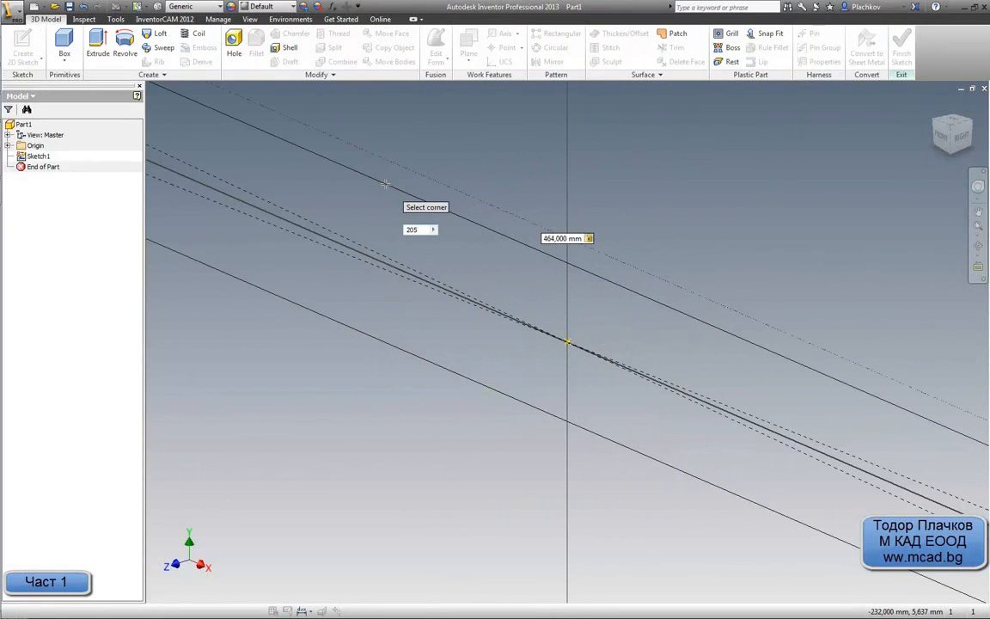
key(Tab)
scroll(385, 184, down, 2)
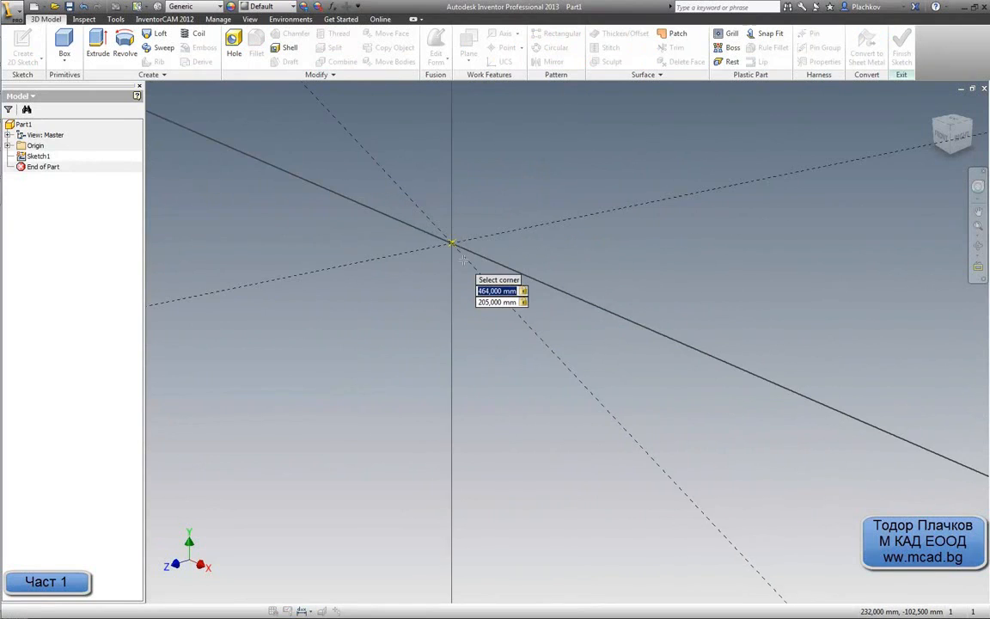
scroll(462, 257, down, 4)
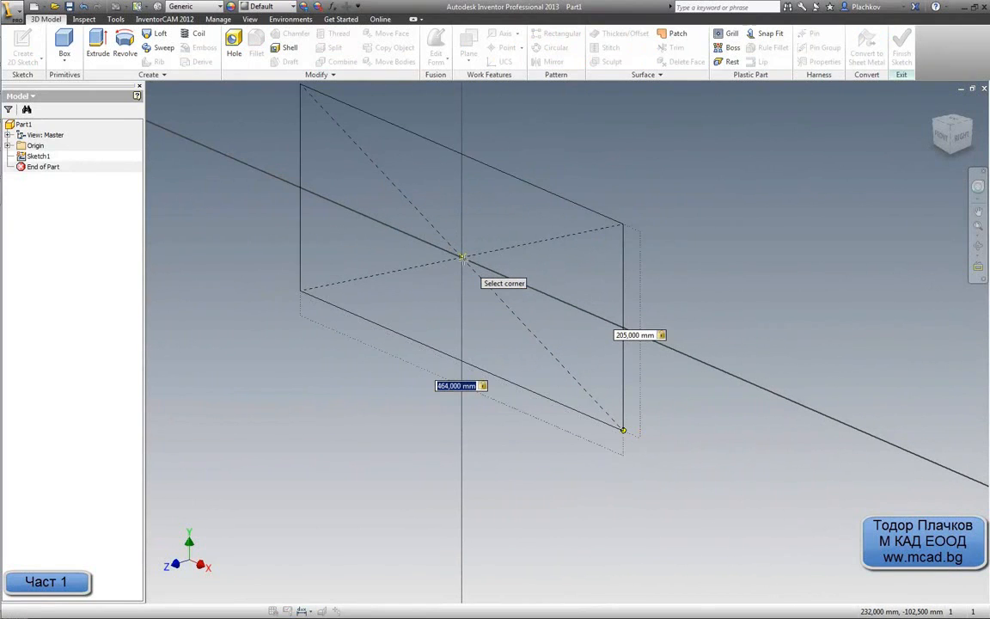
key(Return)
Step: Extrude the rectangle 15 mm to form the base plate
key(e)
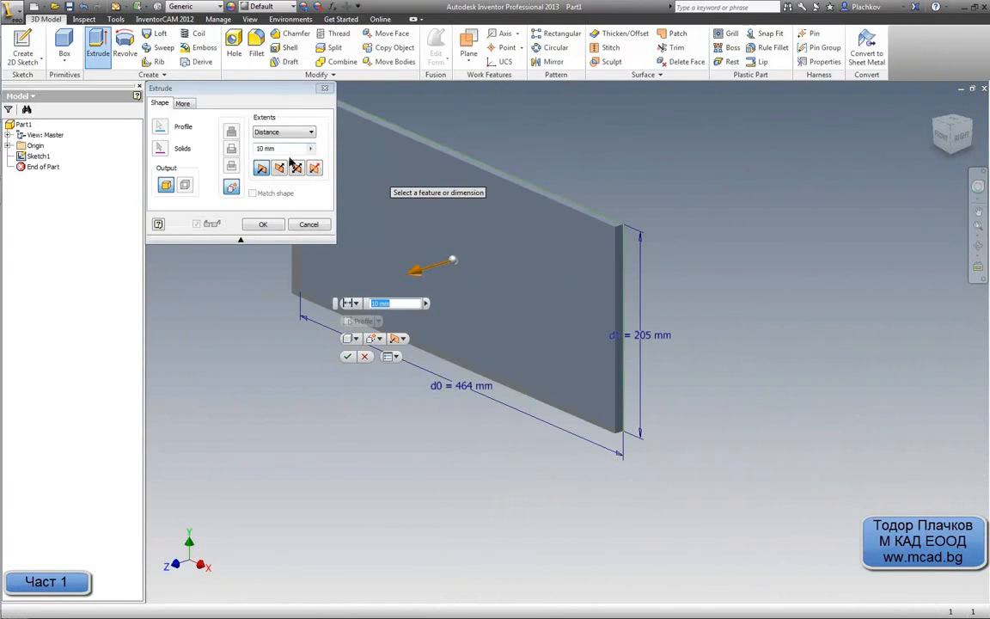
click(277, 151)
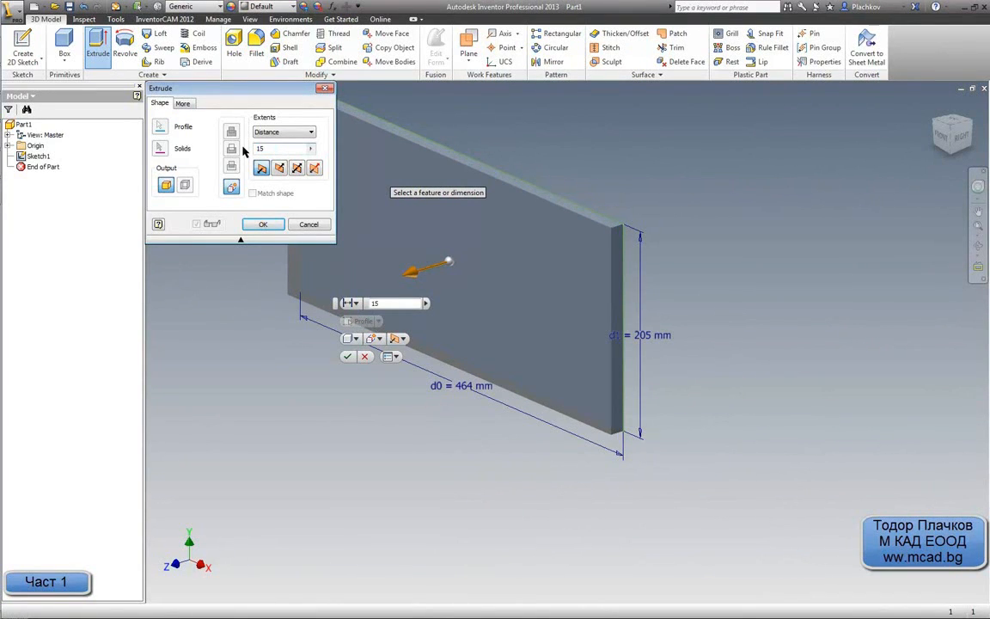
click(253, 228)
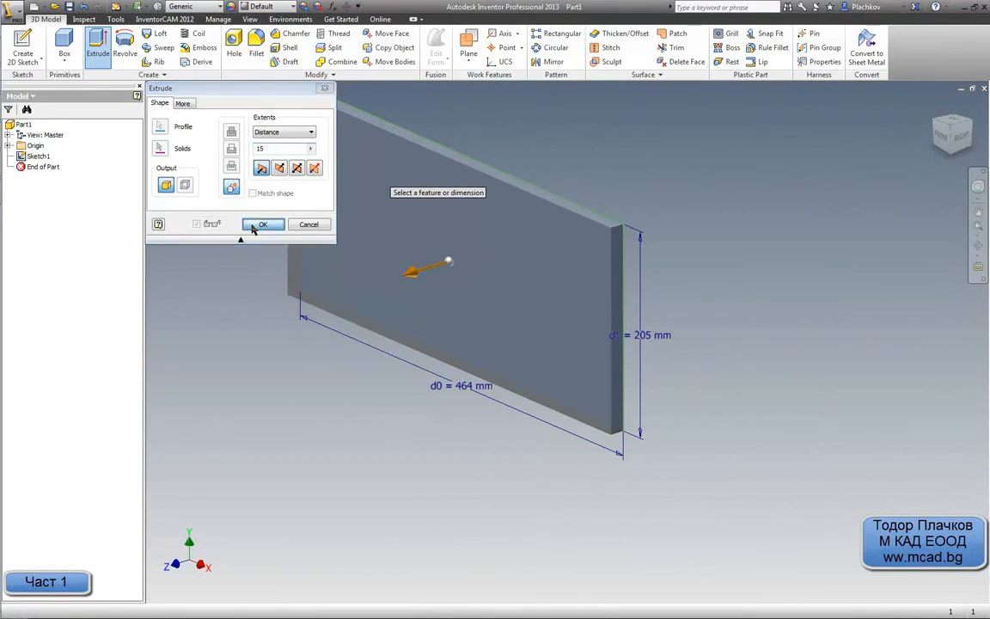
middle_drag(314, 236, 316, 336)
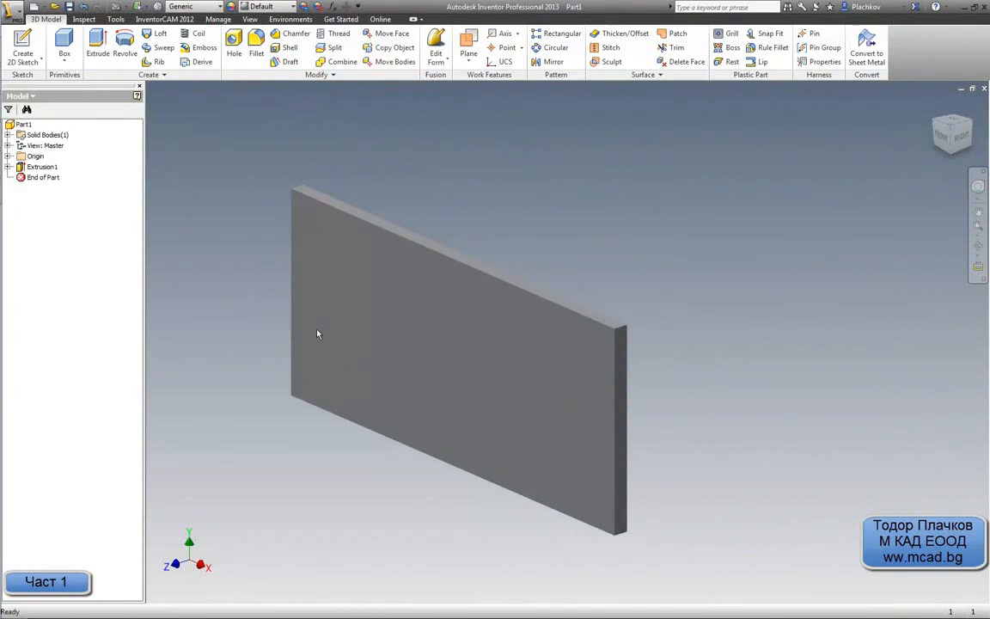
key(F4)
drag(409, 331, 465, 244)
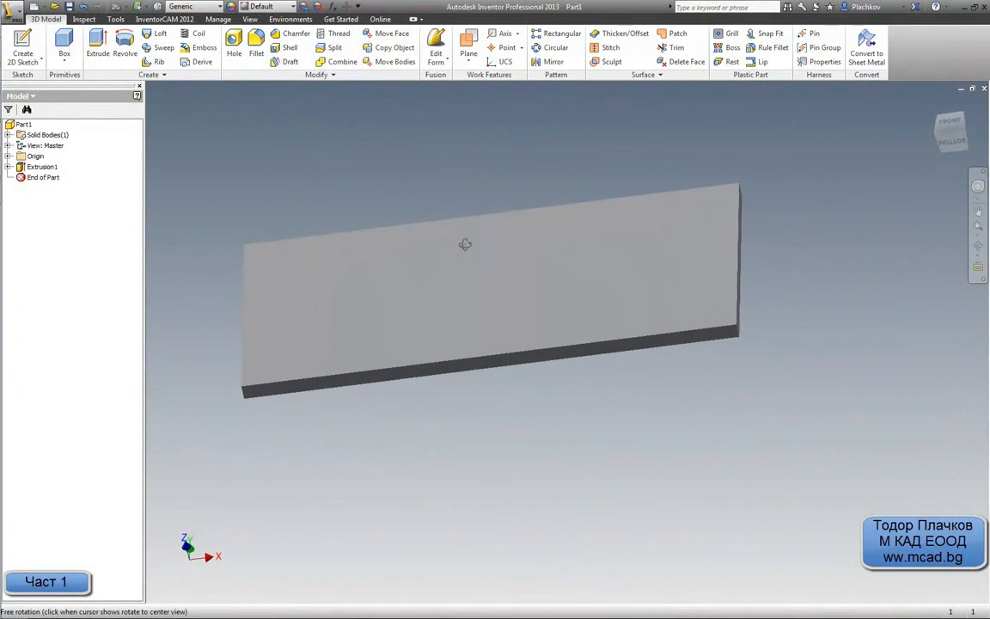
Step: Switch to the AutoCAD reducer drawing and examine the underside recess of the base plate in the front view
click(14, 135)
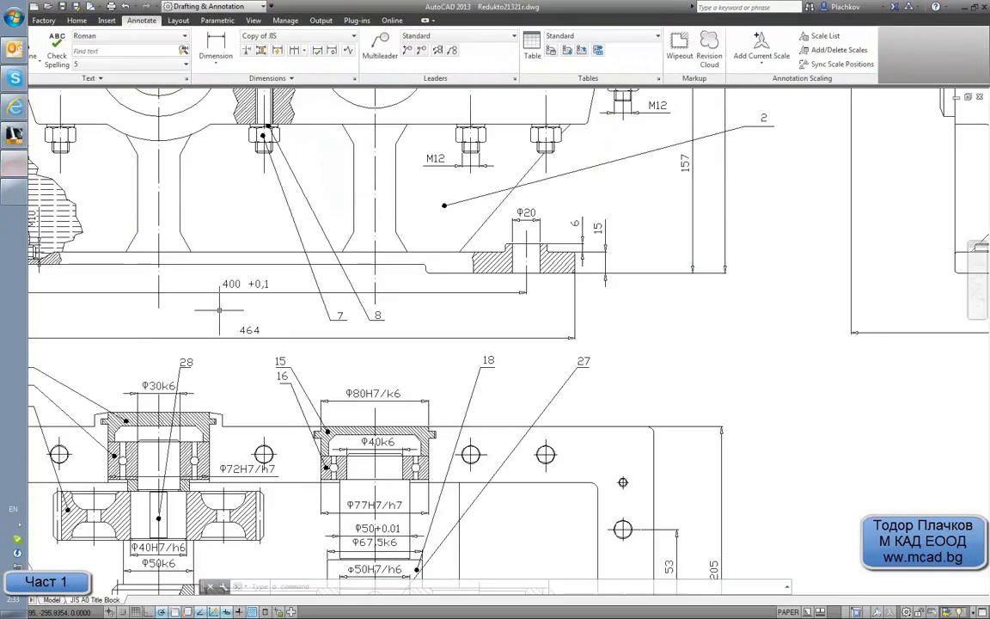
mouse_move(256, 371)
middle_down()
mouse_move(426, 270)
mouse_move(348, 257)
mouse_move(366, 334)
mouse_move(353, 379)
middle_up()
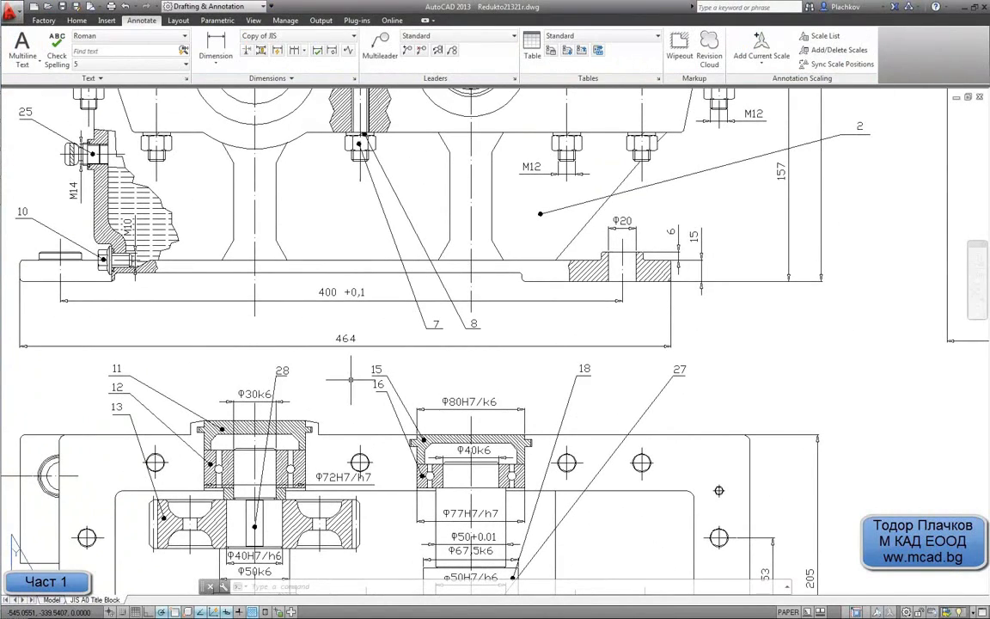
scroll(276, 297, up, 2)
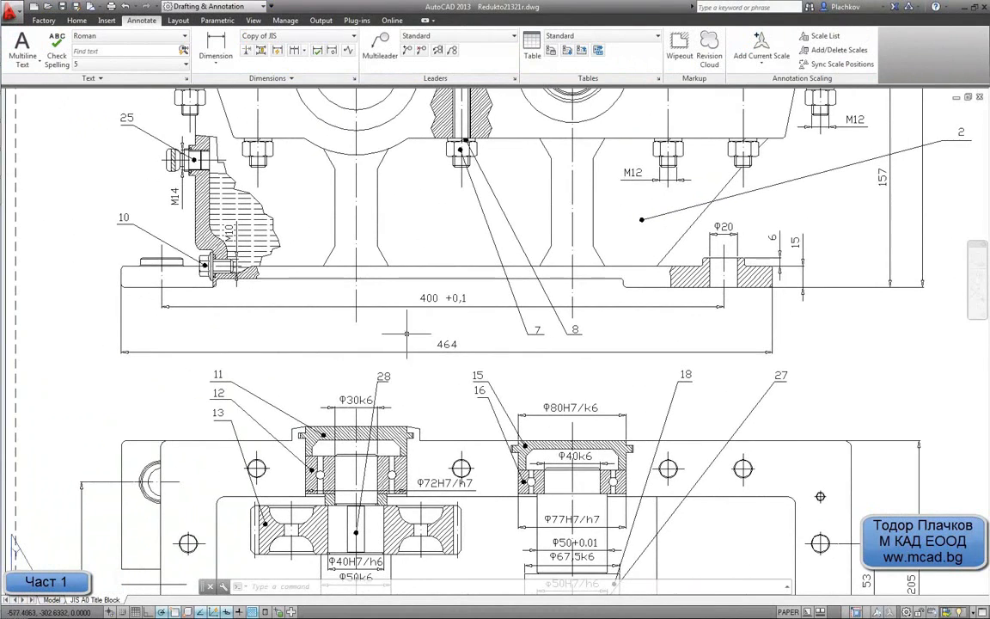
scroll(205, 291, up, 1)
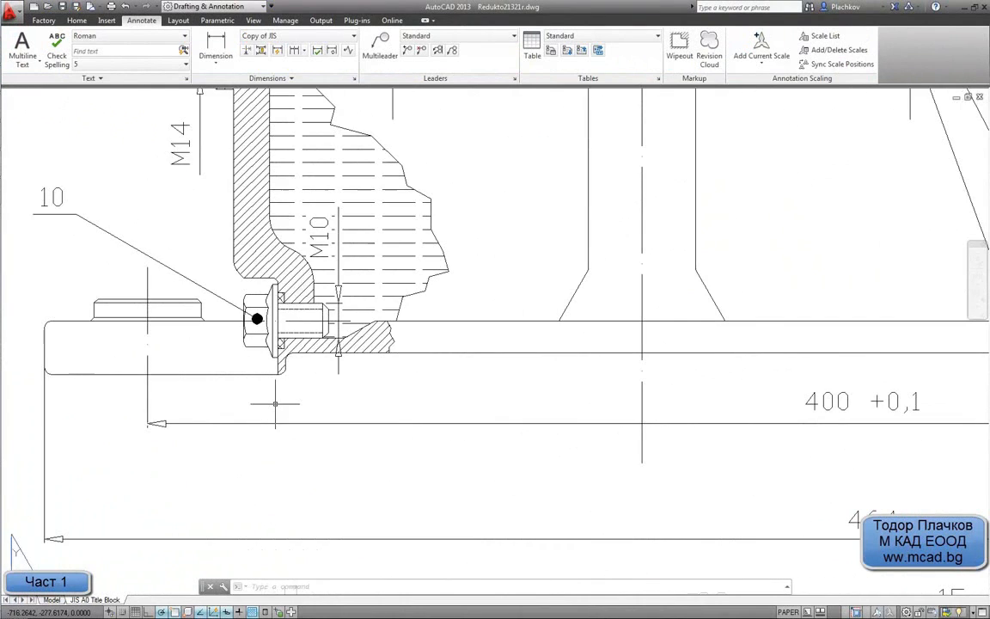
scroll(268, 404, up, 1)
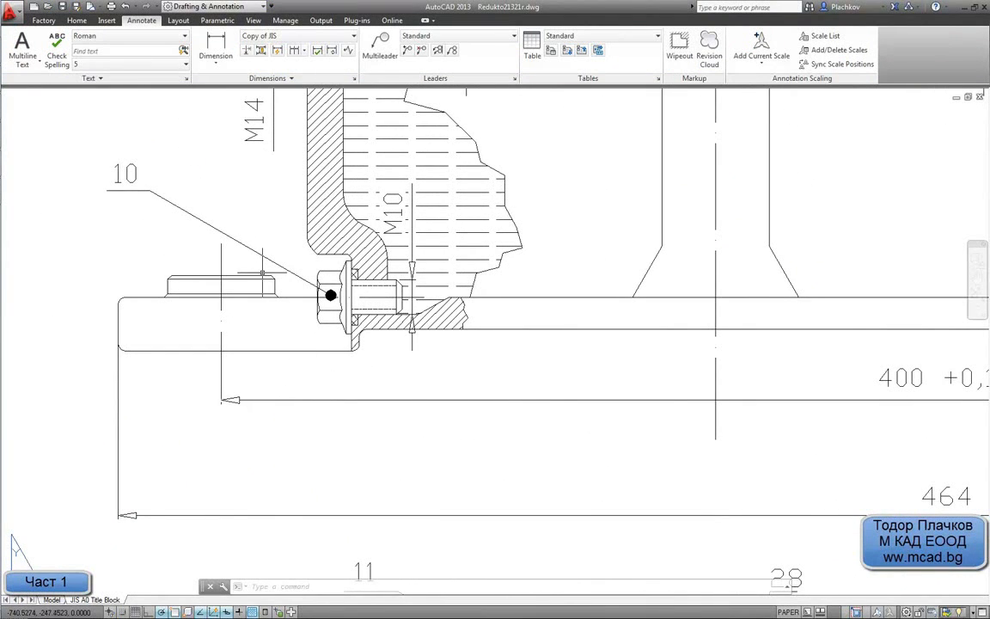
Step: Measure the horizontal distance from the base plate's outer end to the near wall of the underside recess
click(216, 48)
scroll(389, 342, up, 5)
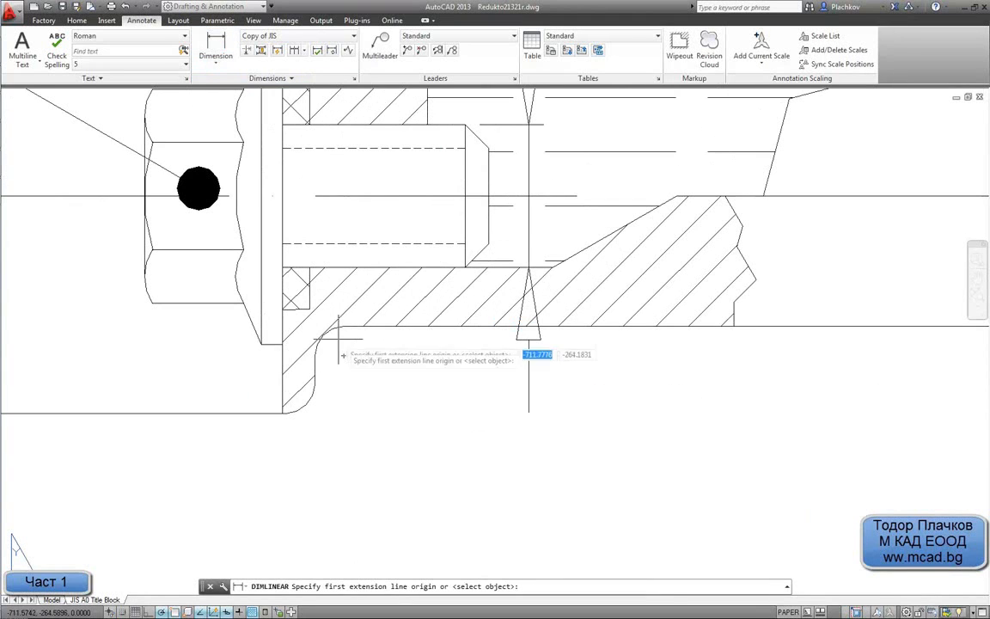
click(315, 384)
scroll(314, 384, down, 3)
scroll(39, 353, up, 2)
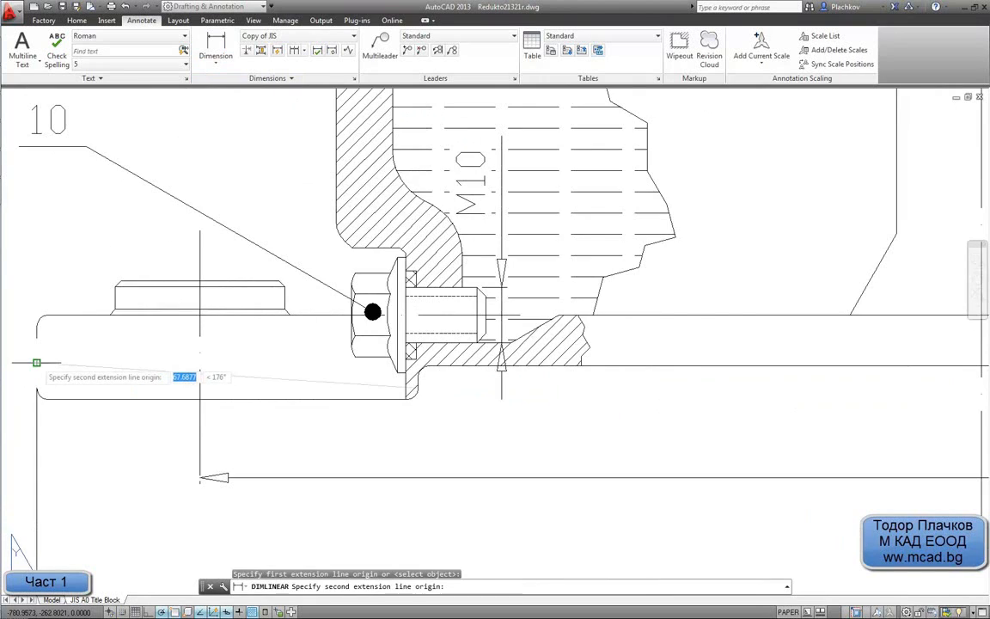
click(36, 363)
scroll(319, 470, down, 4)
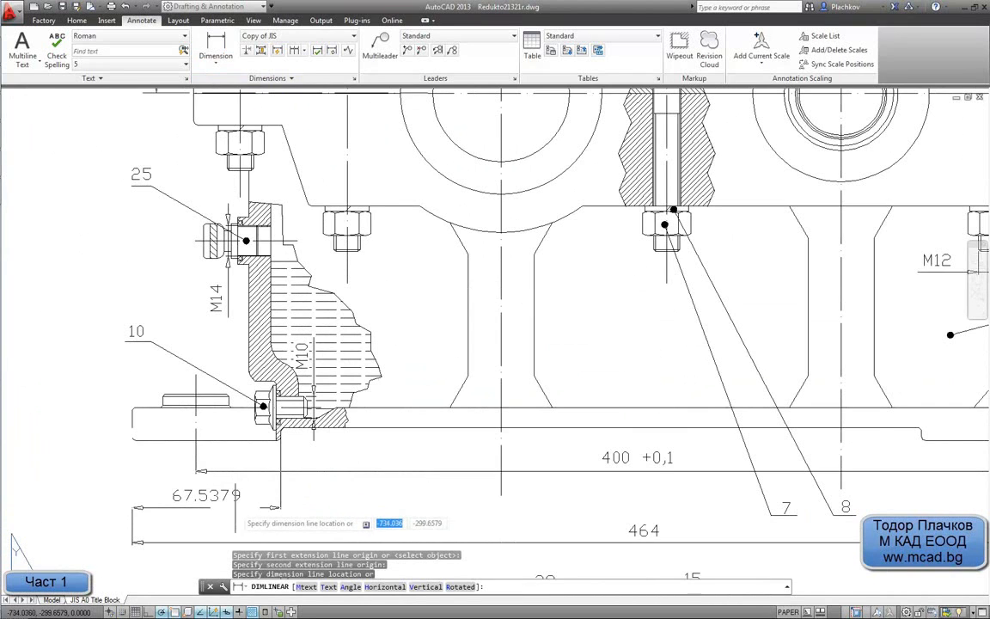
scroll(212, 503, up, 1)
scroll(103, 507, up, 1)
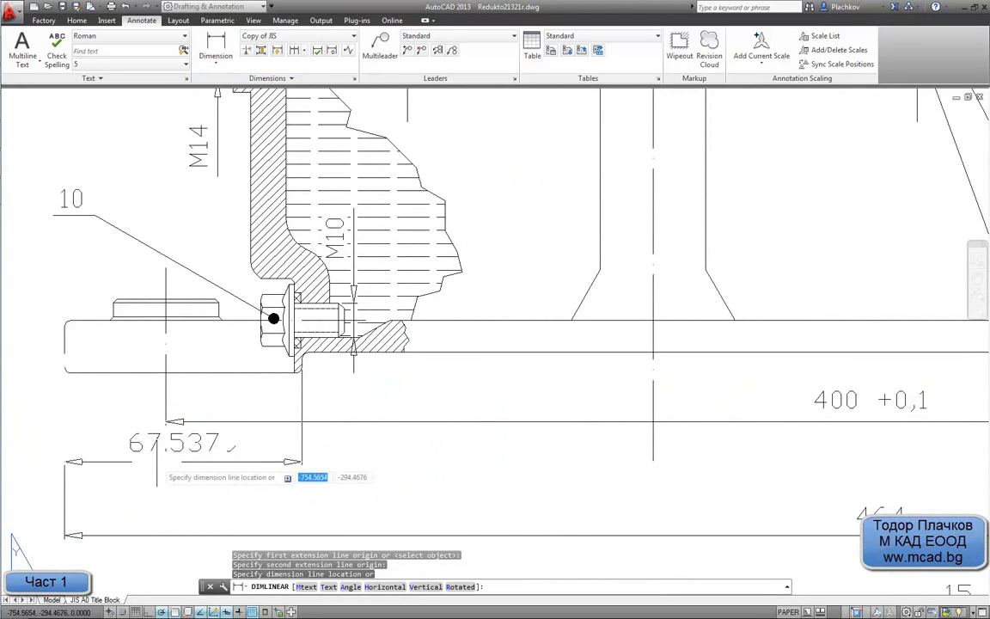
key(Escape)
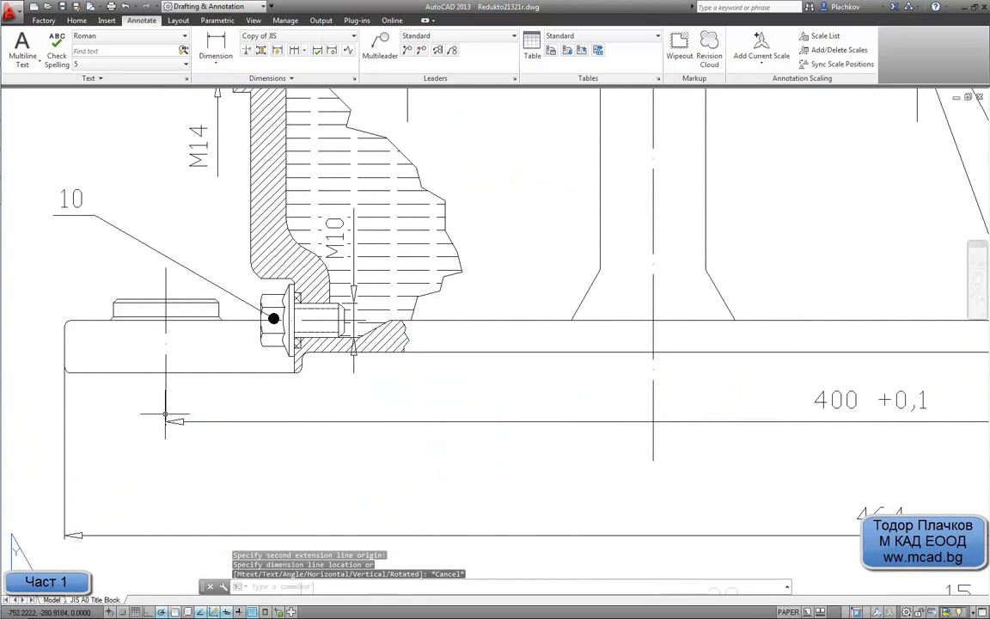
Step: Measure the depth of the recess in the base plate's underside
key(Return)
click(295, 372)
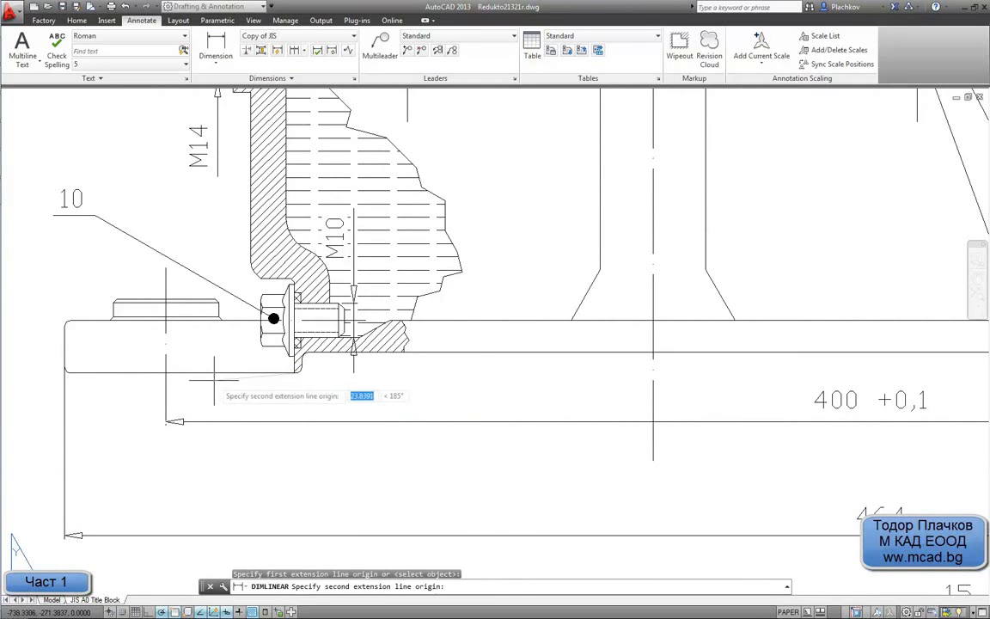
click(652, 353)
scroll(746, 382, down, 3)
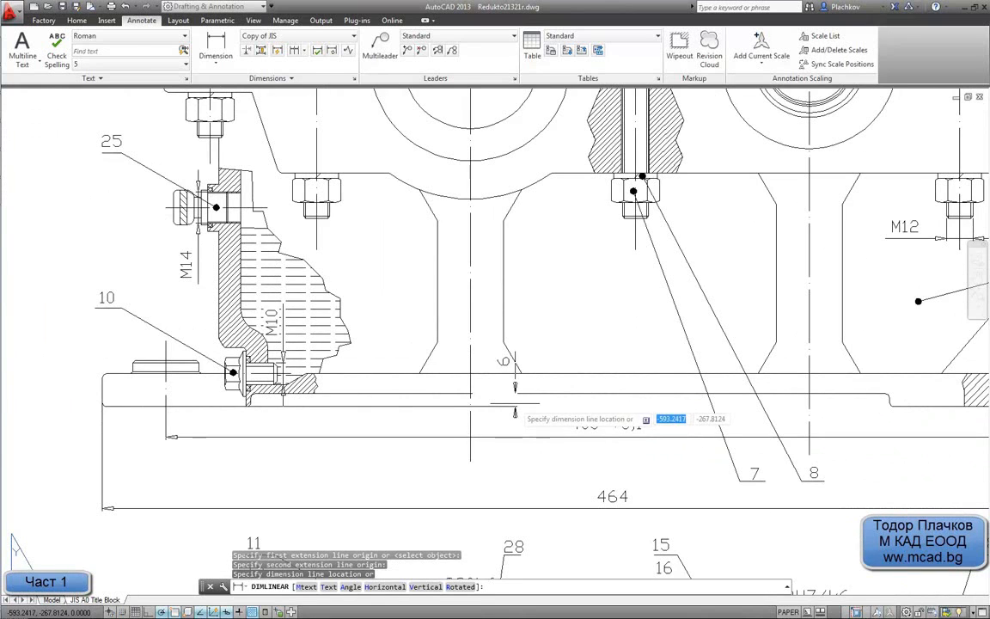
key(Escape)
Step: Measure the length of the underside recess between its two end walls
scroll(272, 361, up, 6)
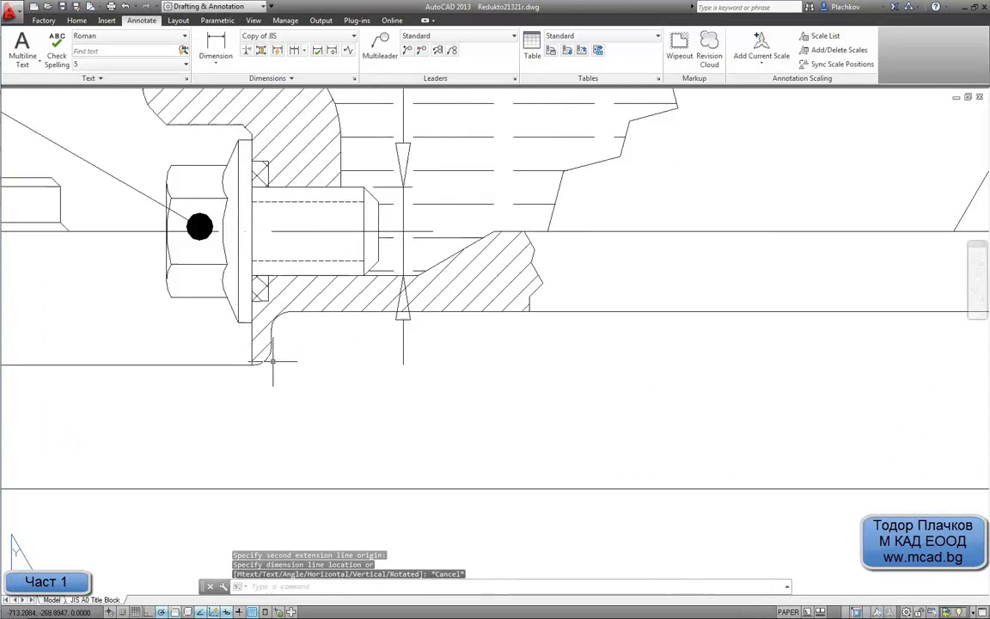
scroll(273, 361, up, 2)
key(Return)
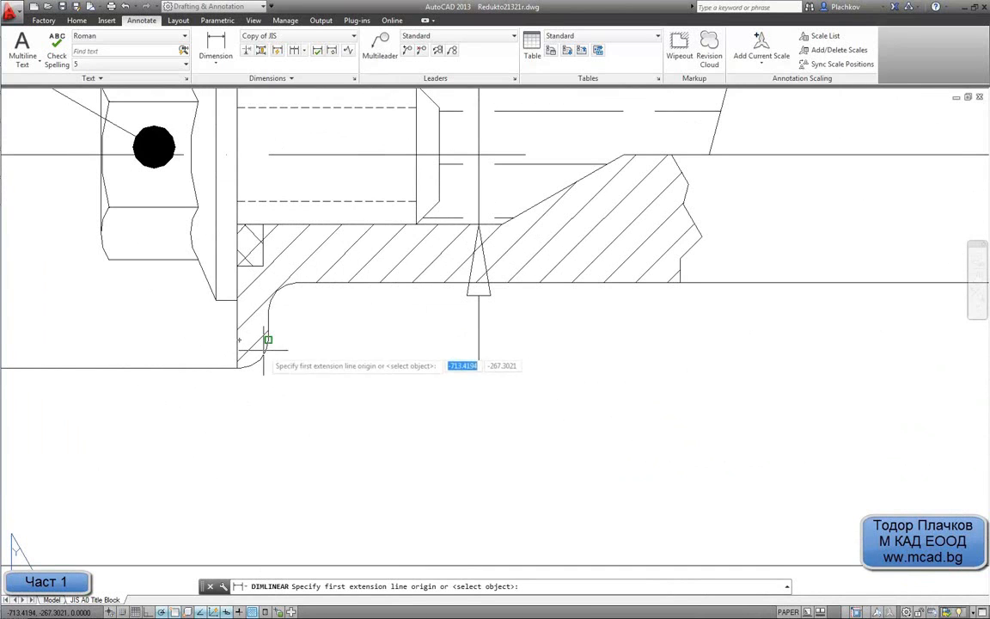
click(267, 340)
scroll(267, 340, down, 4)
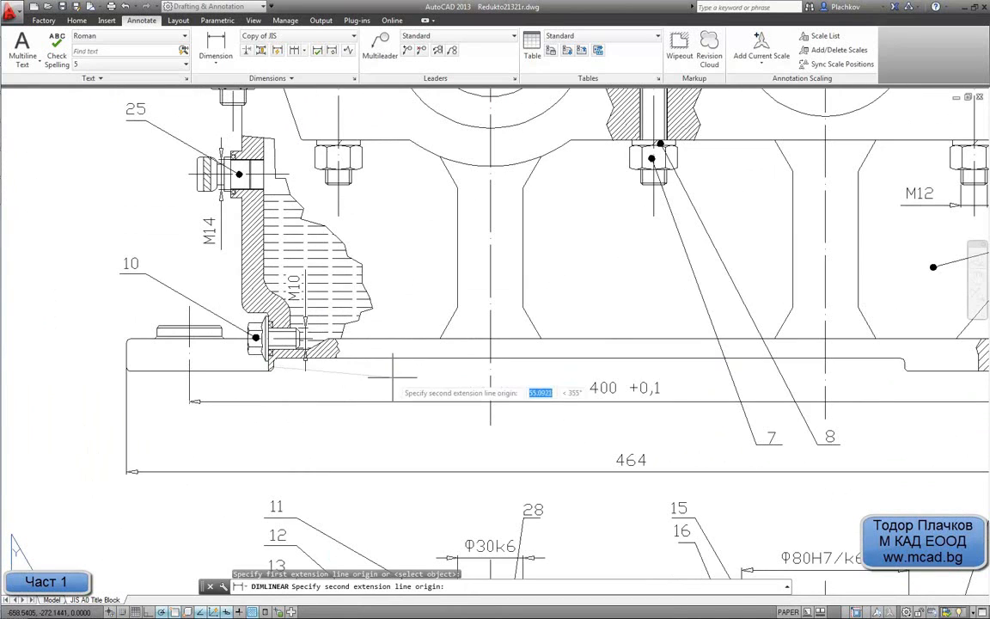
scroll(727, 376, up, 4)
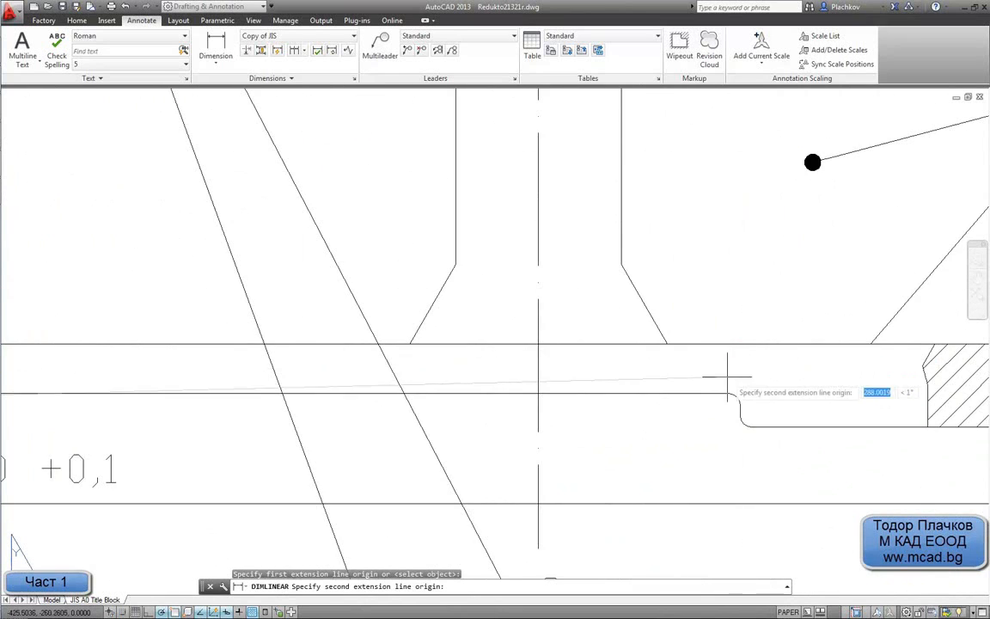
scroll(727, 376, up, 2)
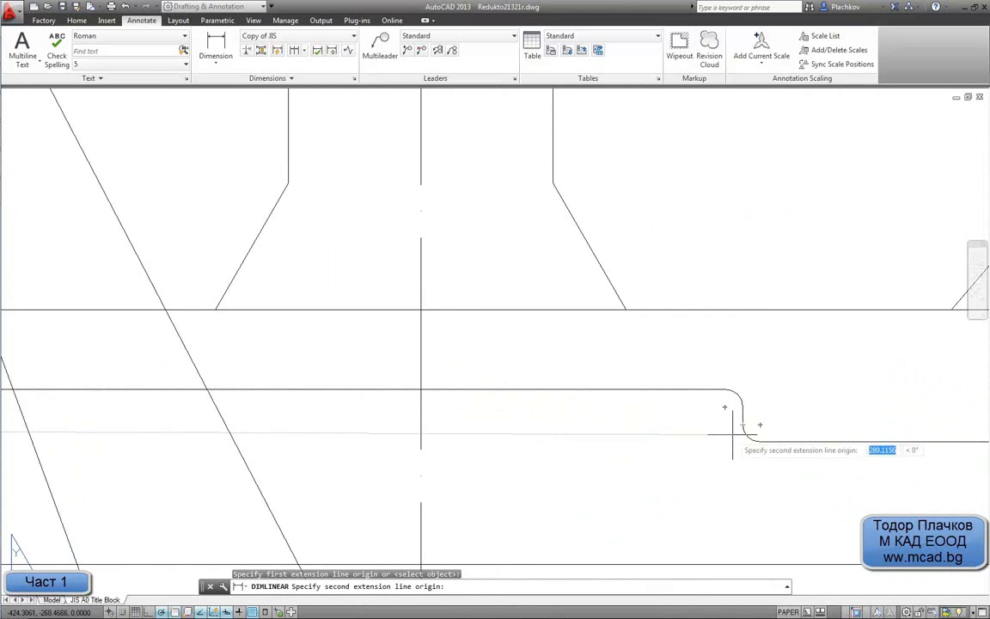
click(745, 426)
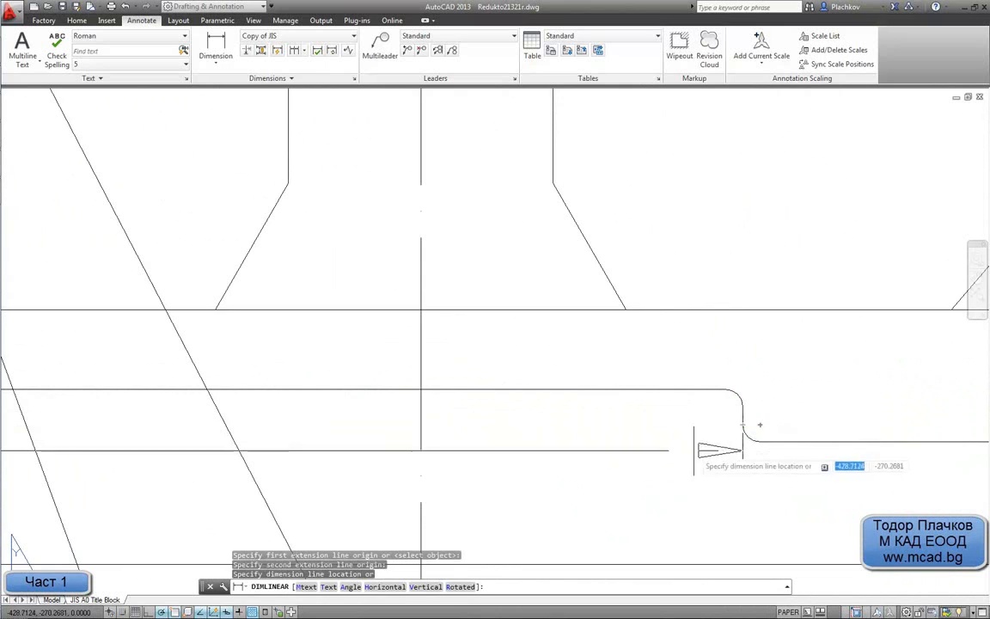
scroll(694, 450, down, 3)
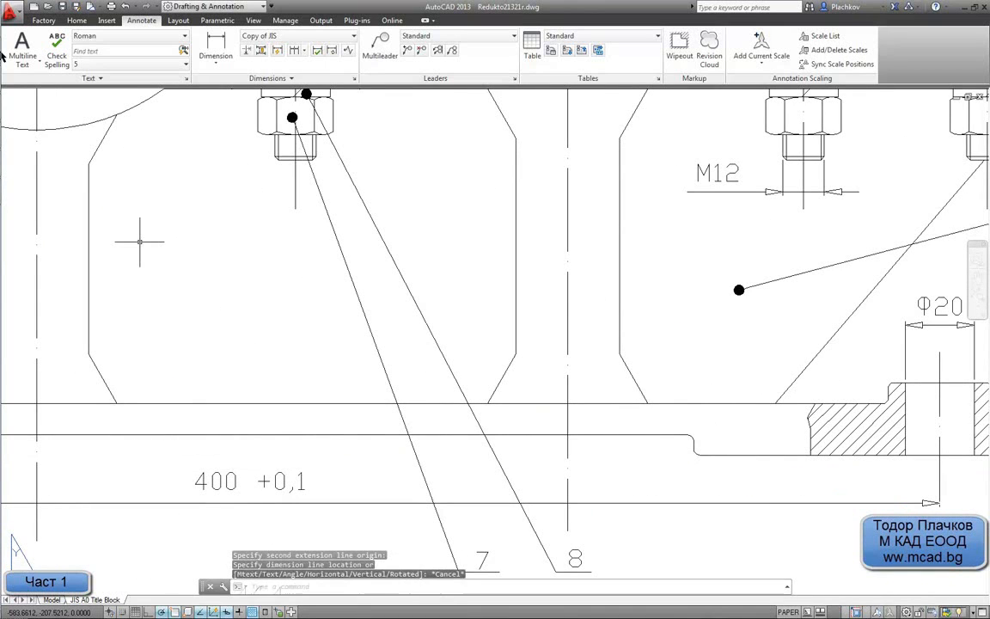
Step: Switch to Inventor and sketch a 290 × 6 mm centre rectangle on the base plate's long narrow side face
click(15, 191)
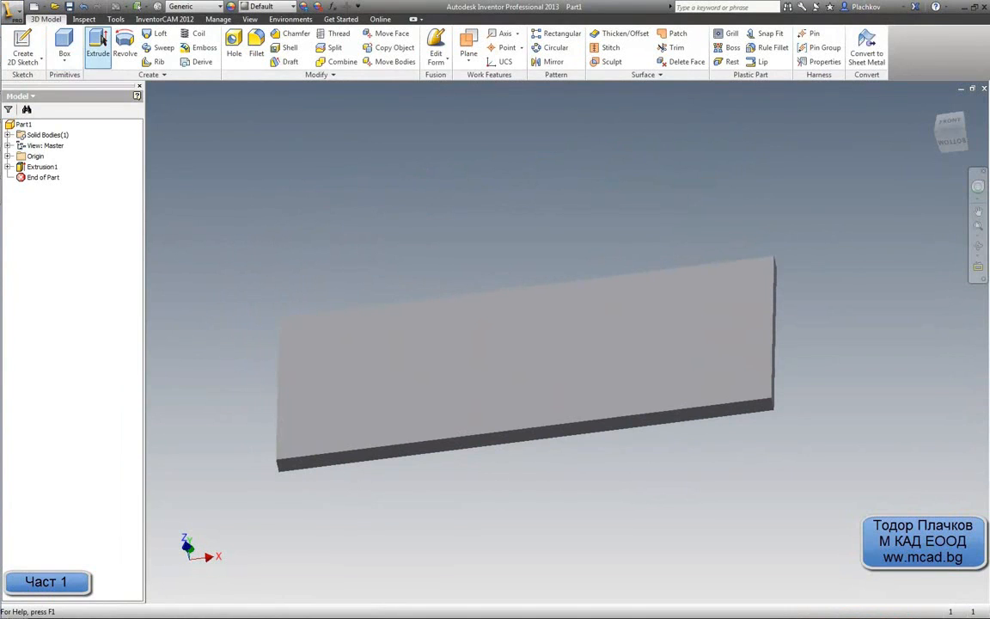
click(74, 38)
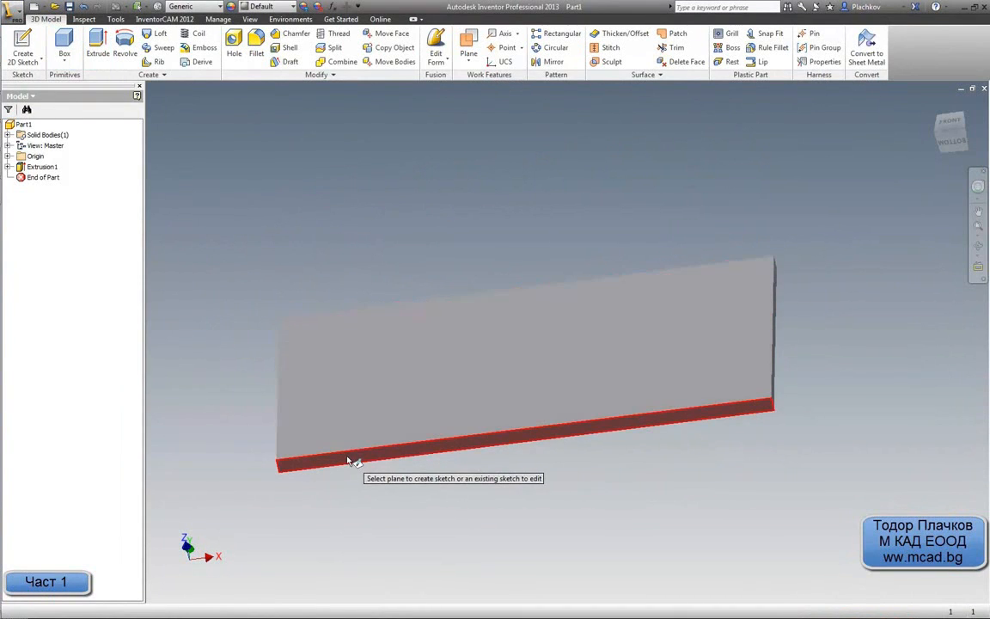
click(348, 462)
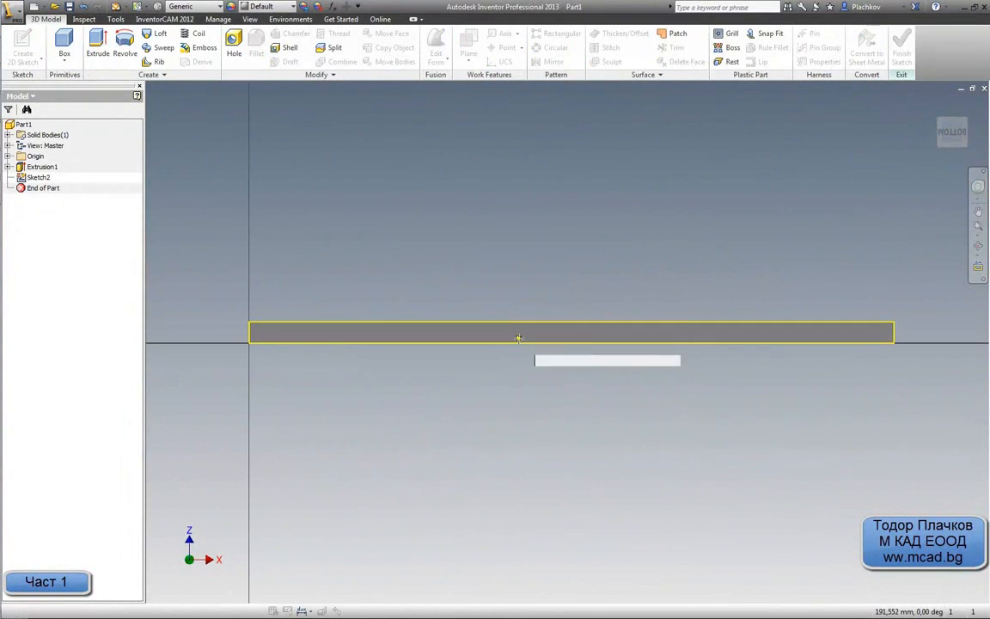
click(522, 335)
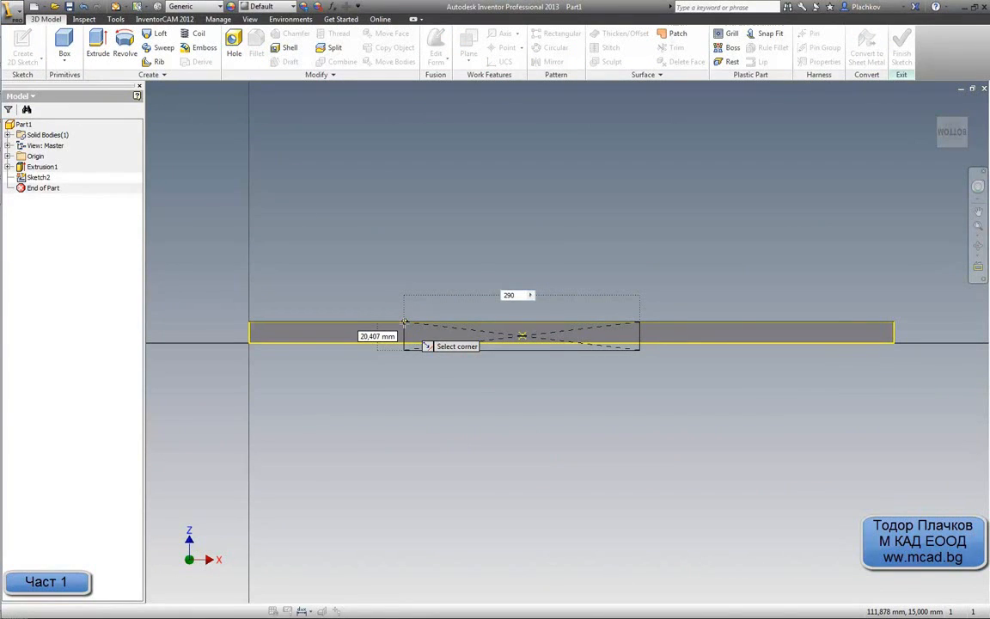
key(Tab)
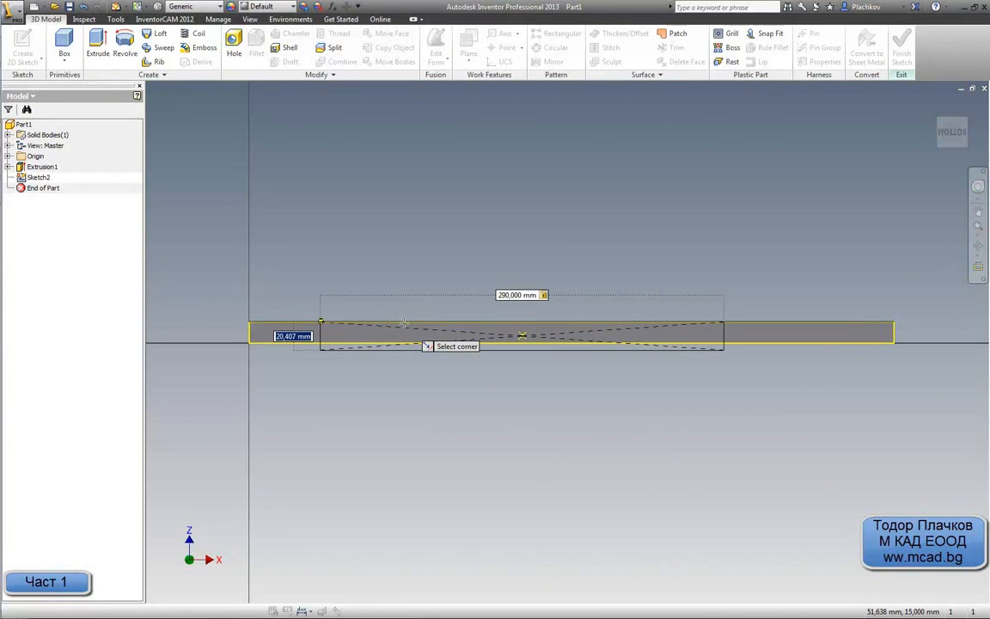
text(6)
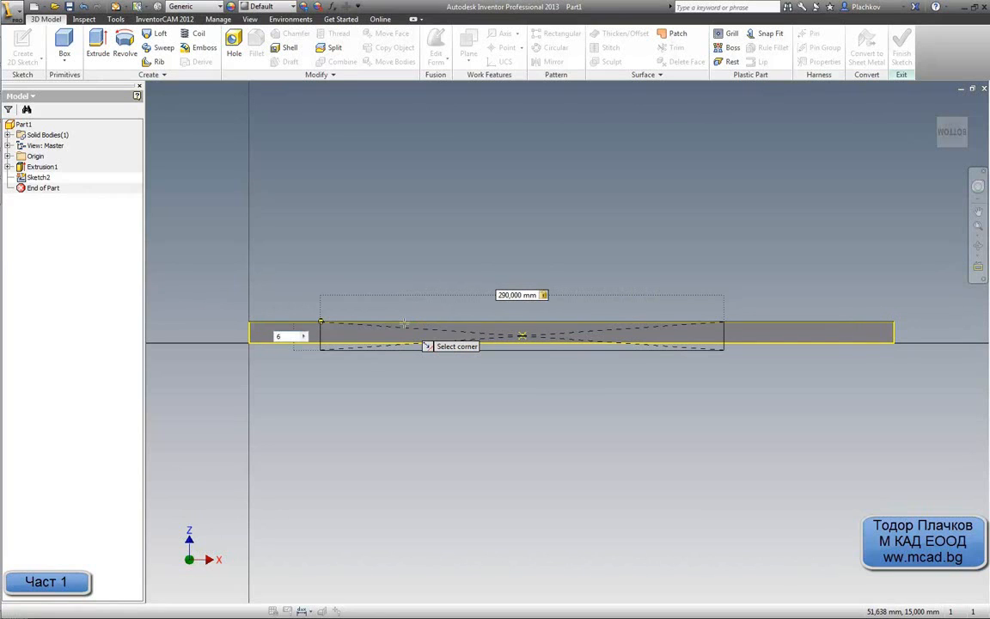
key(Return)
Step: Extrude the rectangle as a cut into the base plate with the extents set to All
key(e)
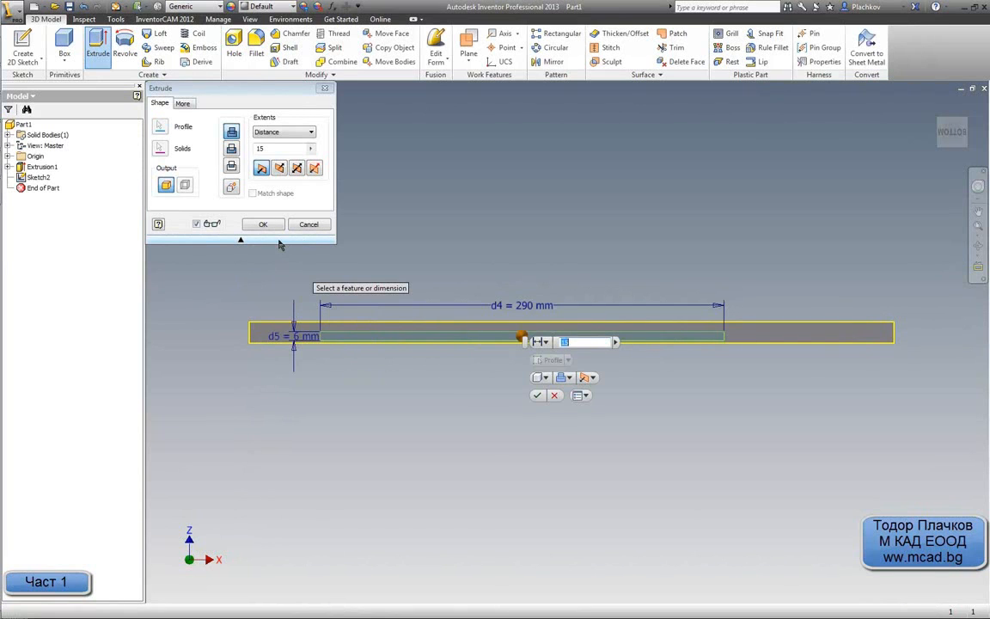
shift+middle_drag(499, 237, 529, 297)
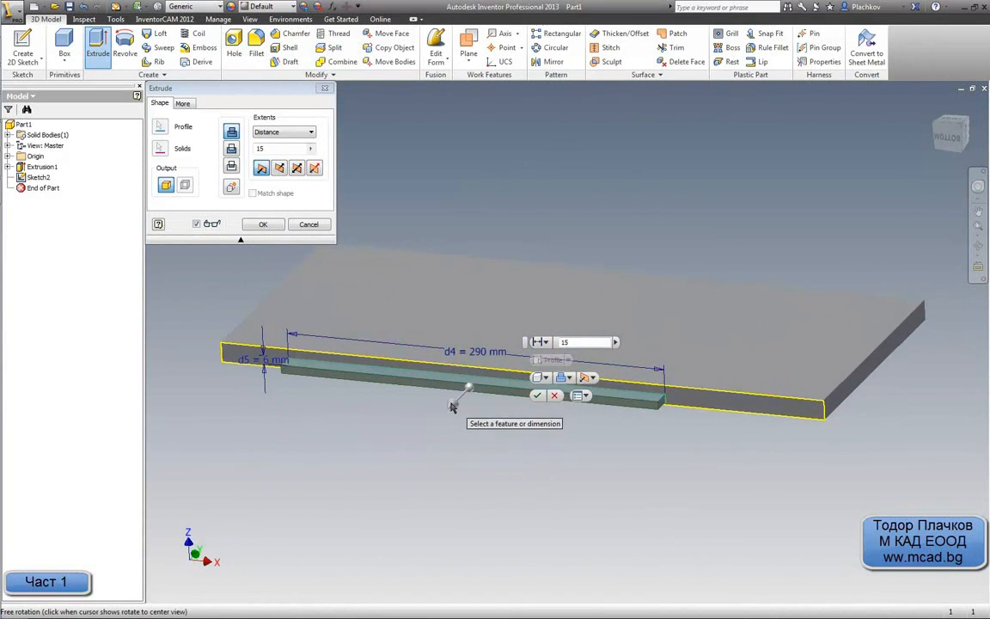
drag(468, 403, 574, 270)
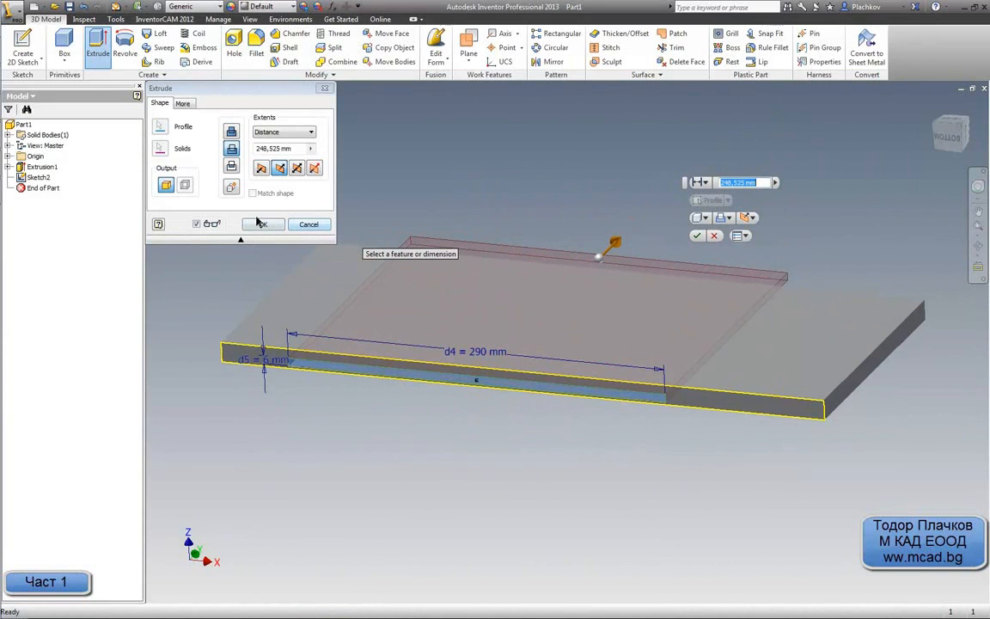
click(294, 131)
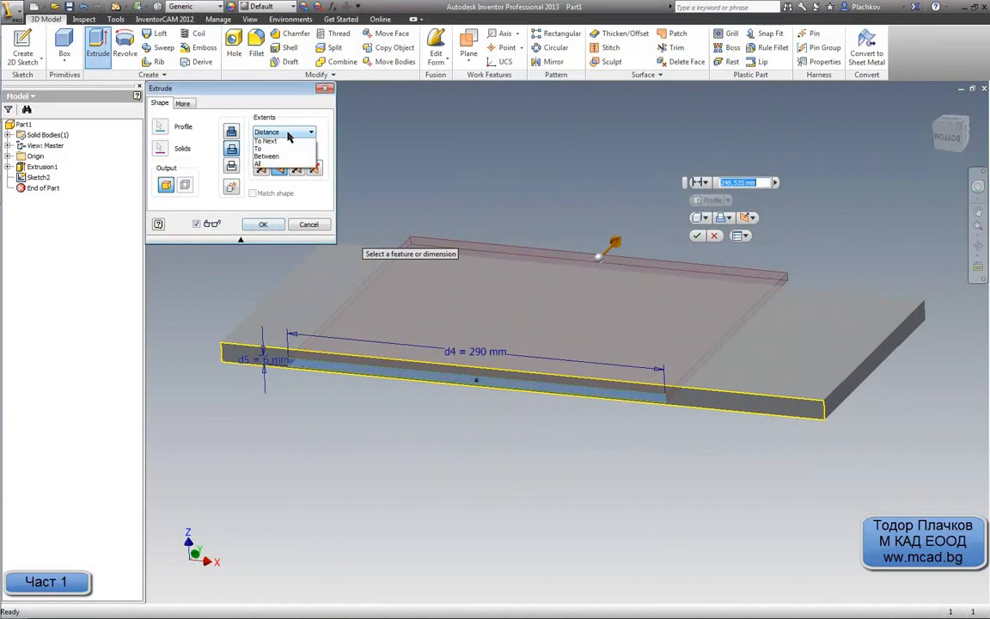
click(286, 174)
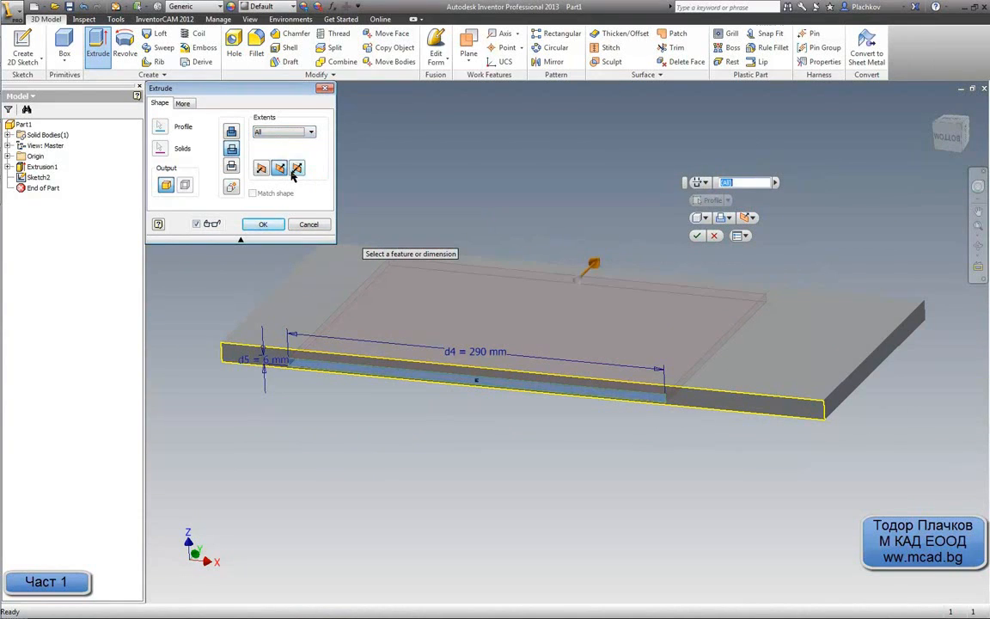
click(262, 225)
Step: Reopen the recess sketch and set the distance from the plate's end to the rectangle's near side to 68 mm
scroll(288, 344, up, 3)
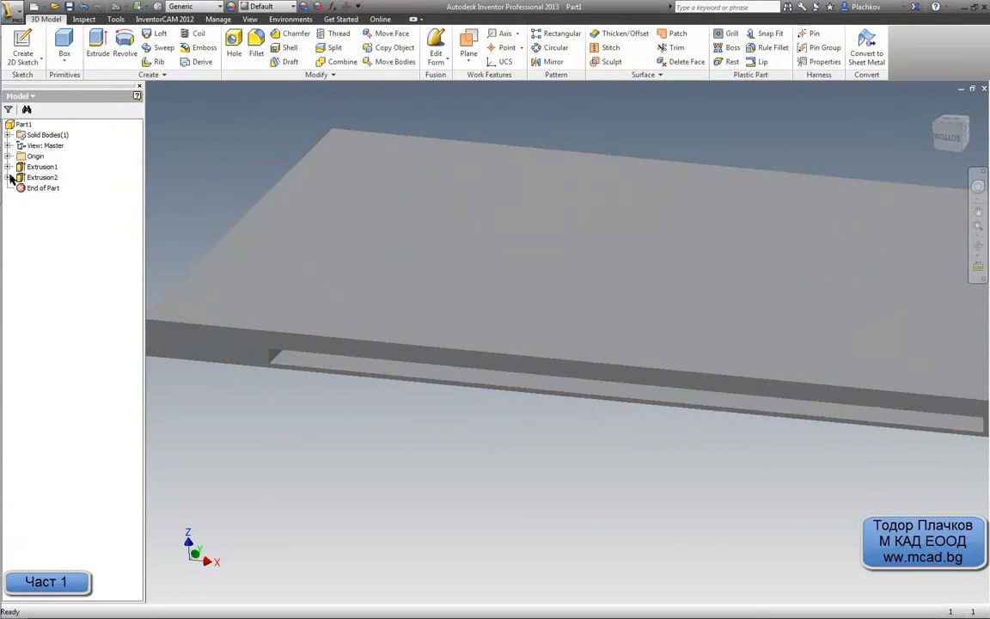
double_click(43, 187)
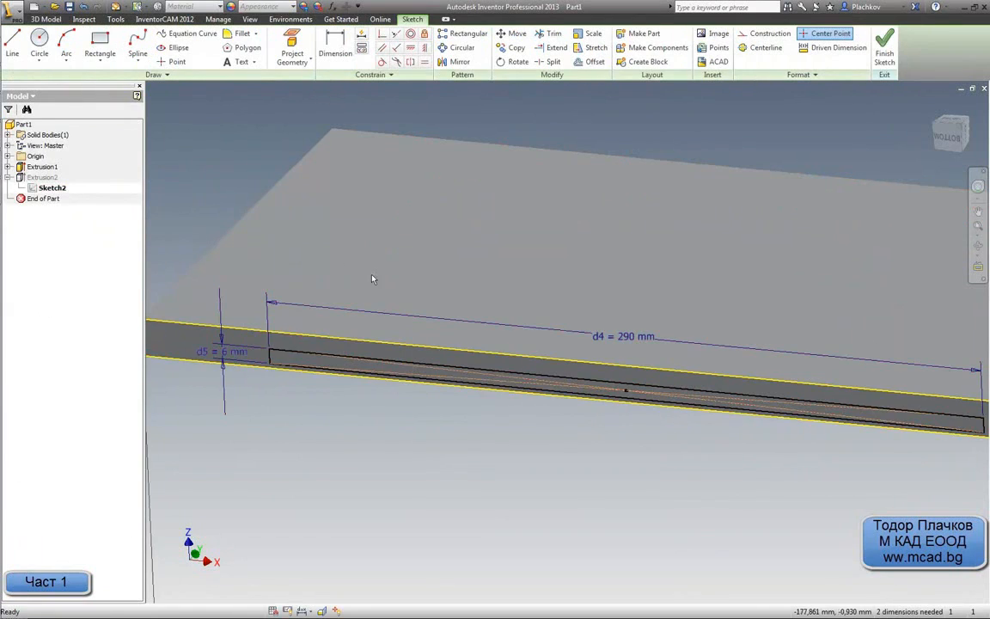
mouse_move(376, 278)
middle_down()
mouse_move(404, 348)
mouse_move(421, 349)
middle_up()
middle_drag(267, 353, 314, 359)
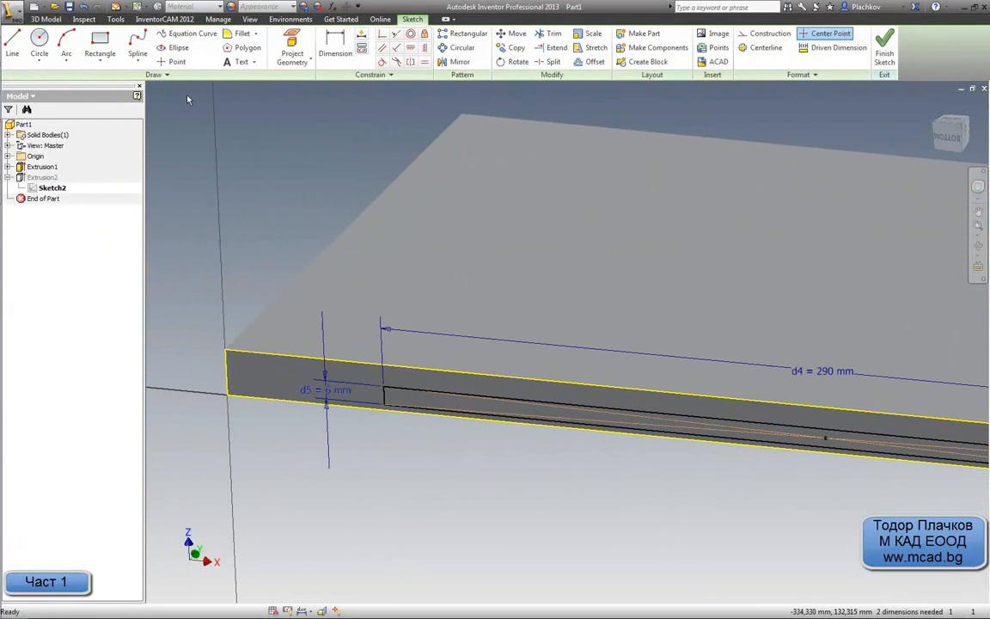
click(335, 42)
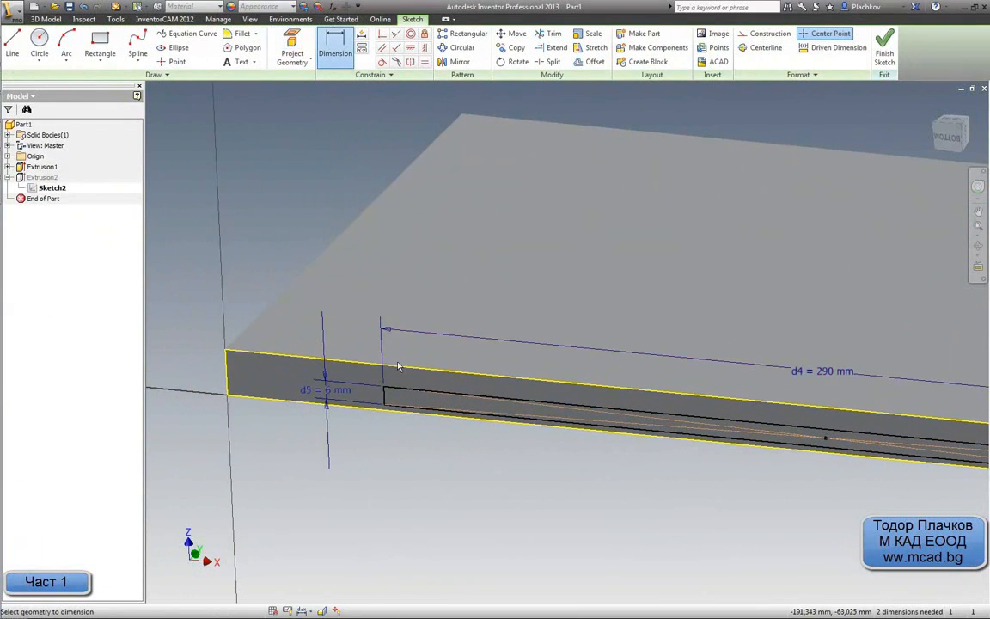
click(244, 364)
click(269, 261)
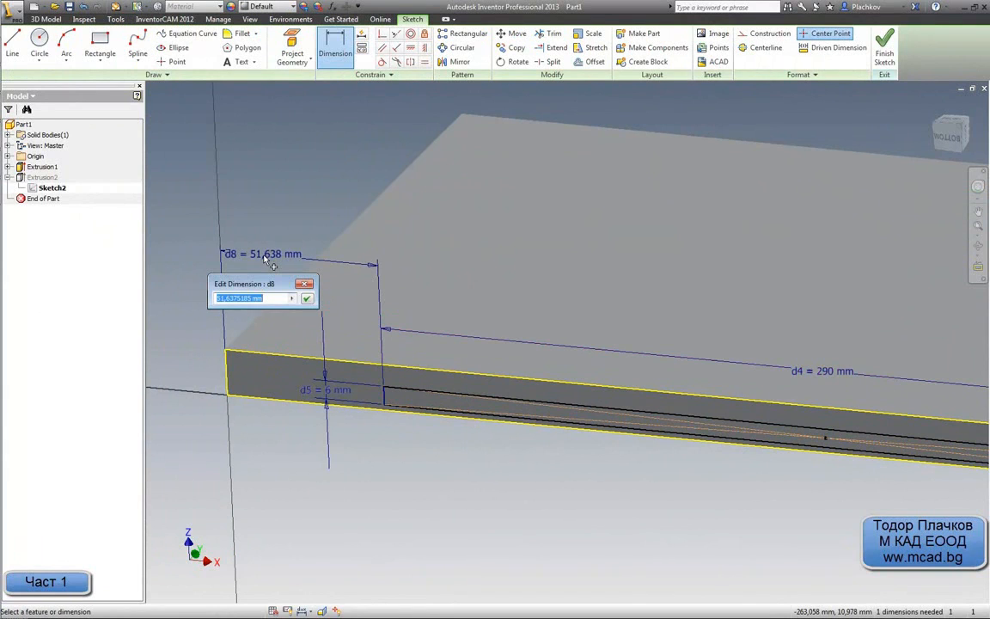
key(Return)
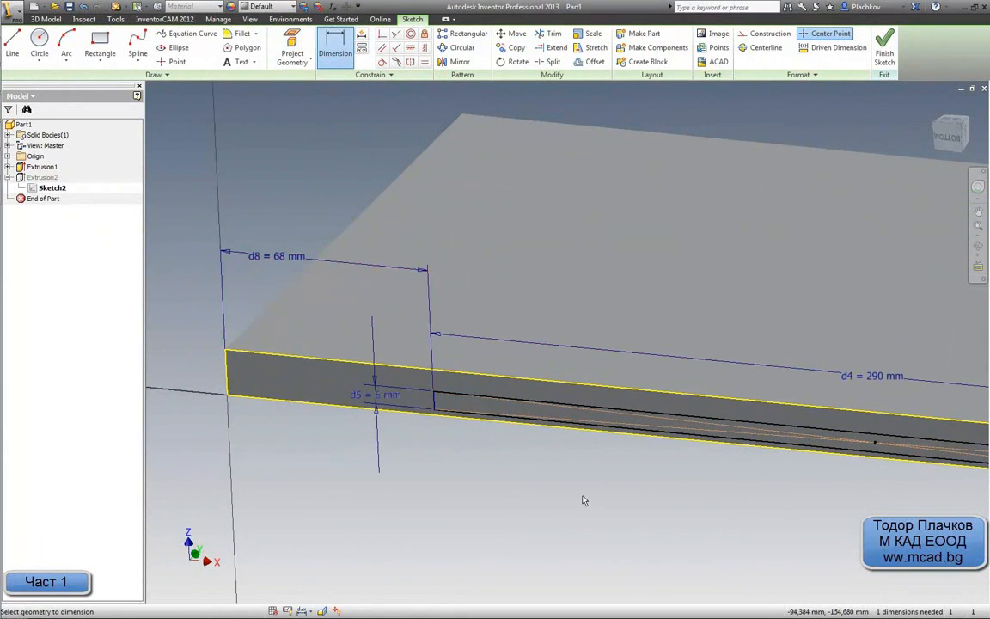
Step: Apply a coincident constraint between the rectangle's lower corner and the base plate's bottom edge
scroll(583, 500, up, 3)
scroll(453, 360, up, 3)
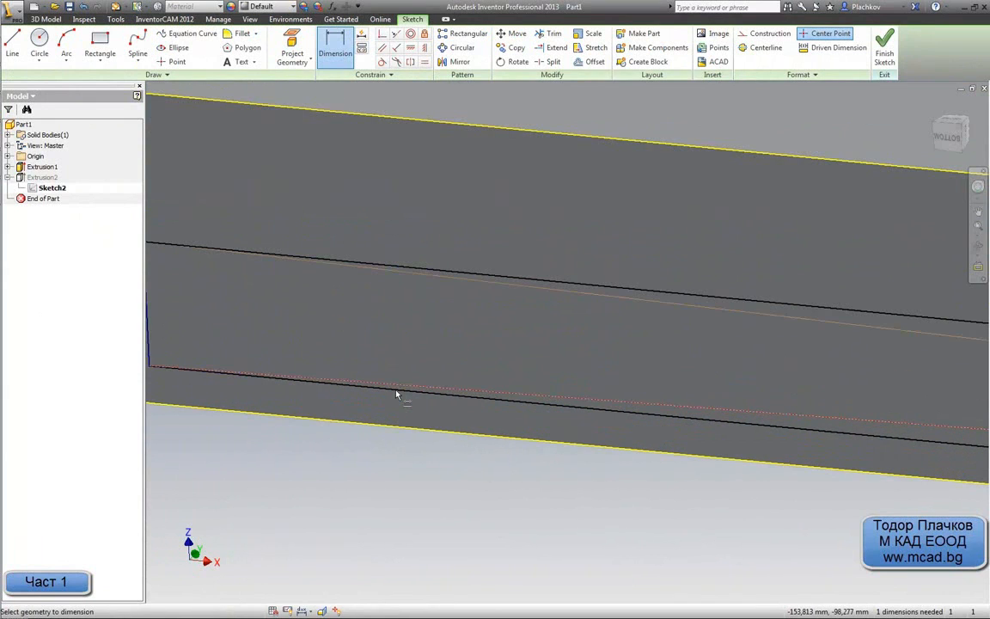
key(Escape)
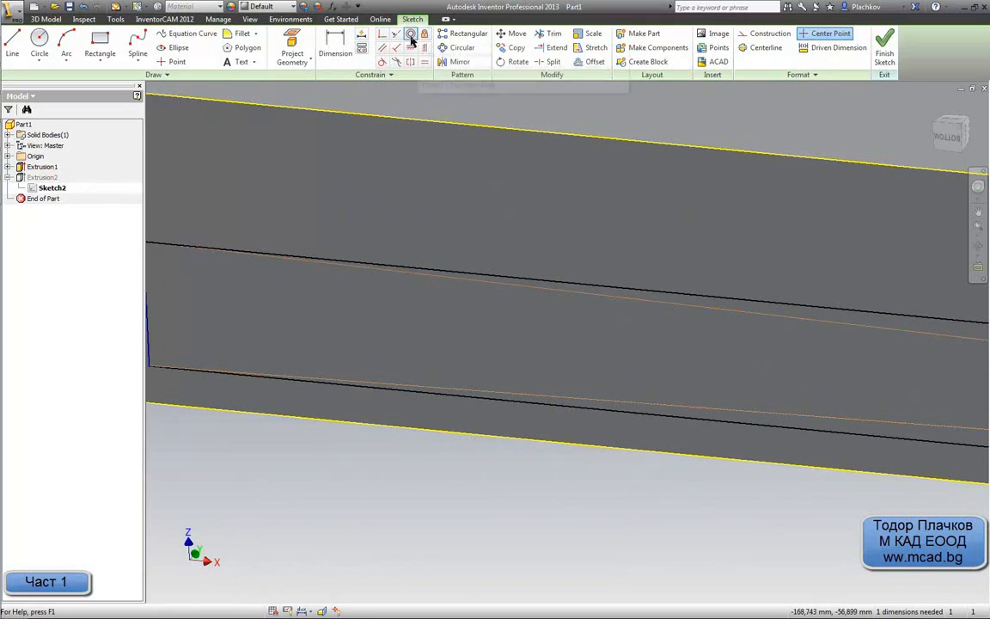
click(383, 34)
scroll(373, 163, down, 2)
middle_drag(426, 325, 568, 358)
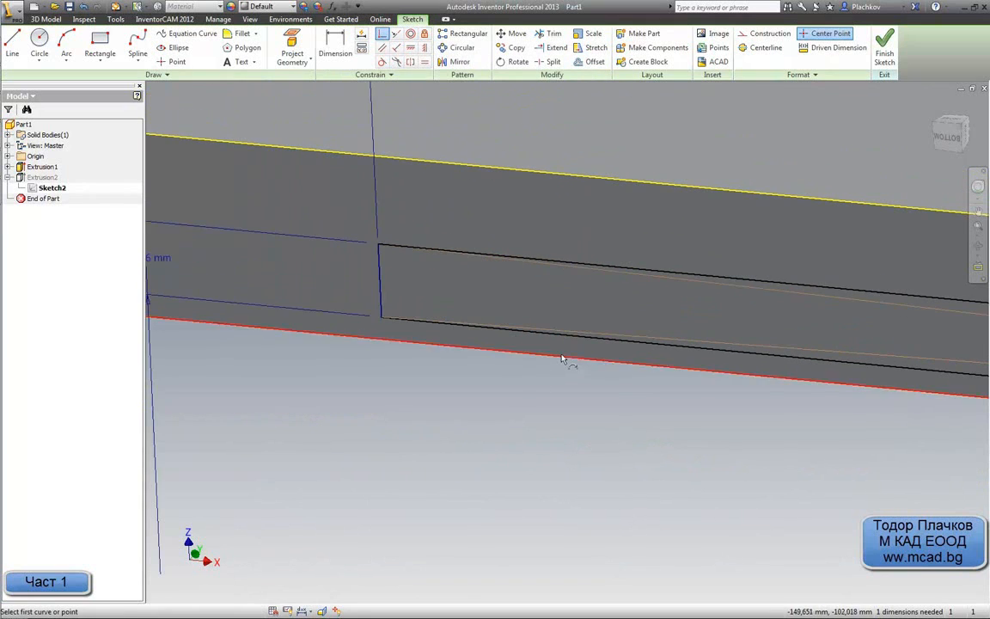
scroll(498, 358, up, 2)
scroll(250, 279, up, 4)
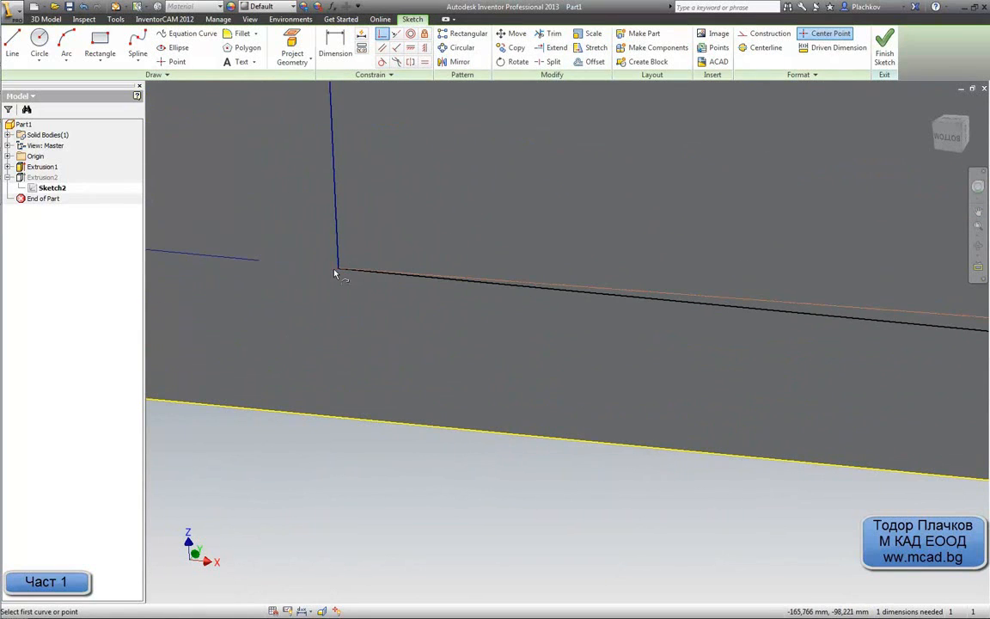
click(342, 420)
click(342, 420)
Step: Check the far end of the constrained rectangle, finish the sketch and inspect the updated recess on the plate
scroll(422, 363, down, 6)
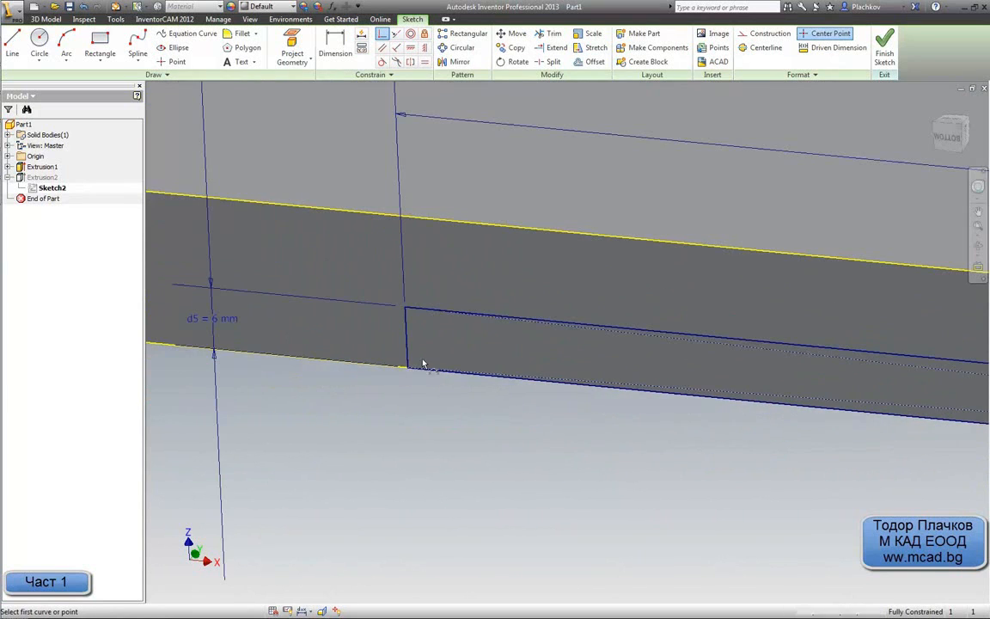
scroll(448, 364, up, 2)
middle_drag(763, 393, 530, 376)
scroll(557, 370, down, 3)
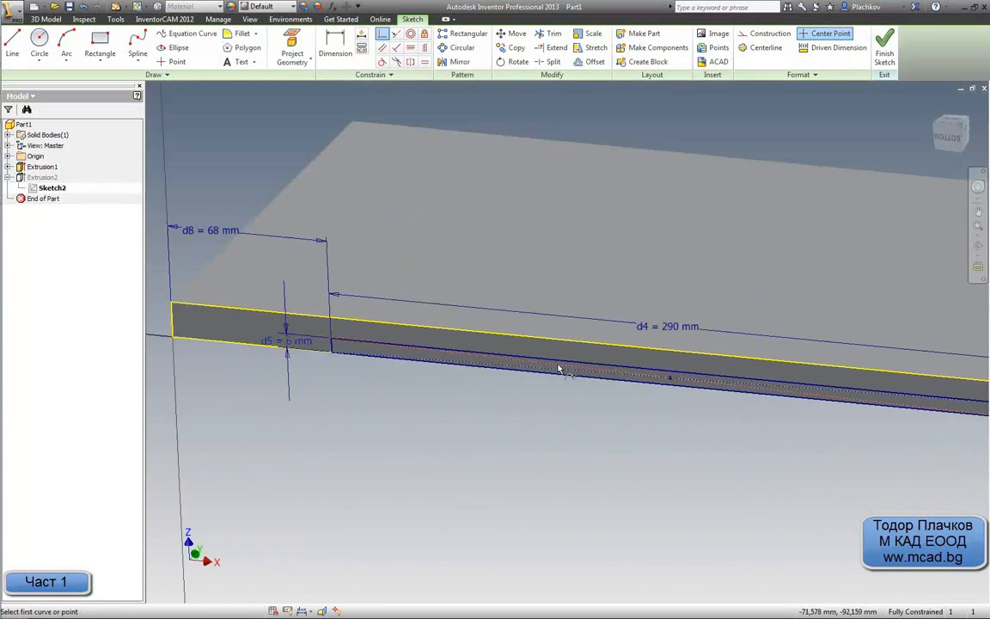
middle_drag(853, 365, 685, 337)
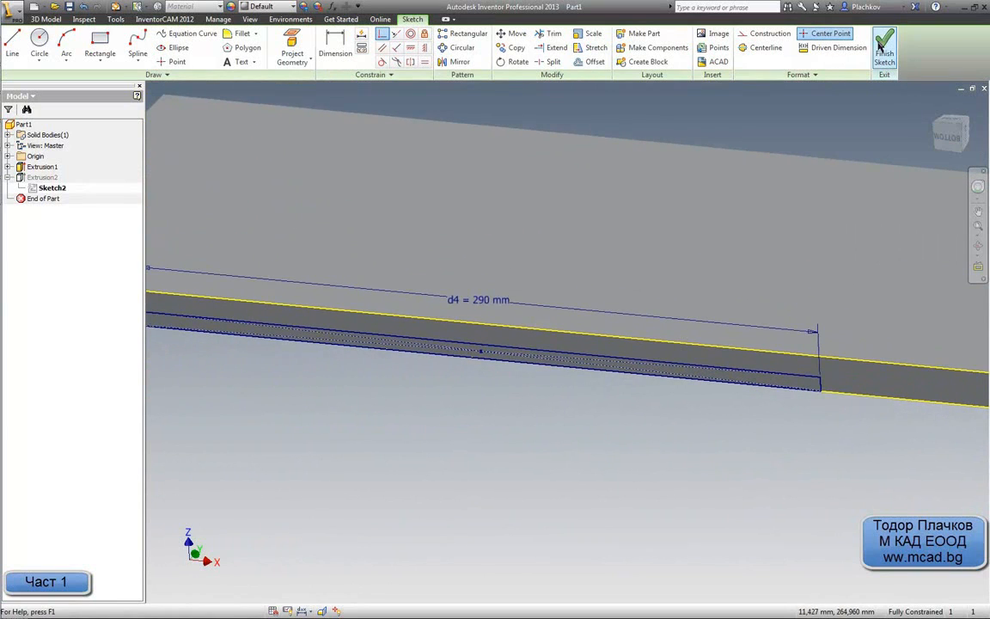
click(884, 51)
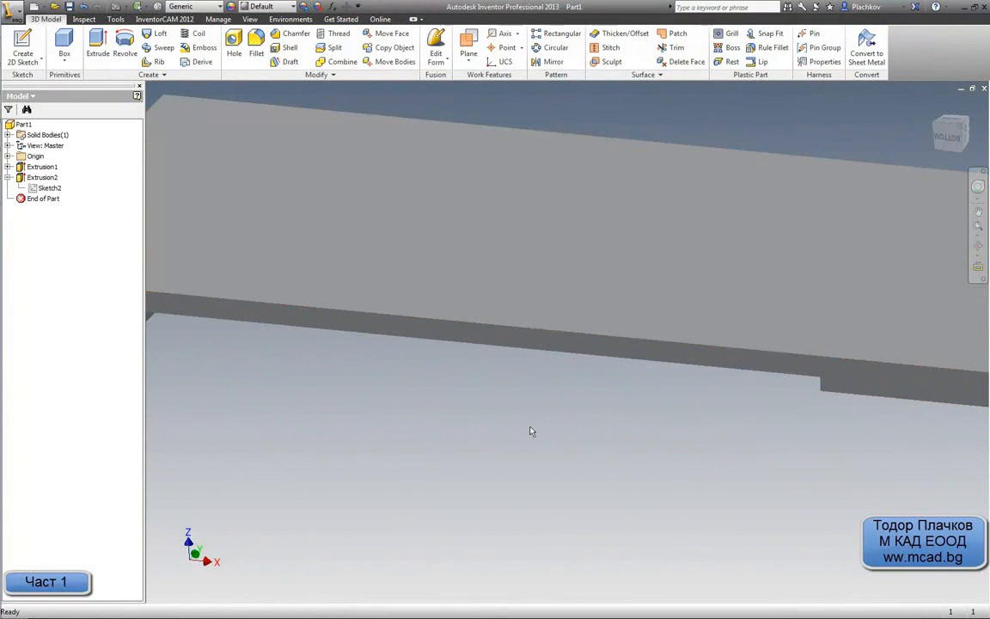
key(F4)
mouse_move(533, 372)
mouse_down()
mouse_move(523, 329)
mouse_move(544, 358)
mouse_move(585, 367)
mouse_move(573, 354)
mouse_move(557, 367)
mouse_move(511, 346)
mouse_move(531, 371)
mouse_up()
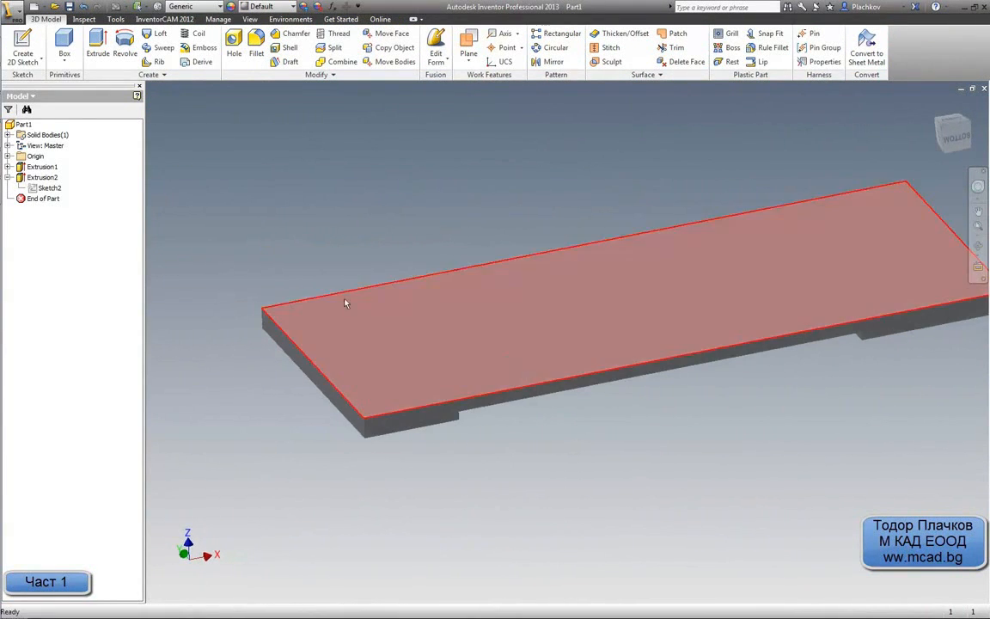
Step: Switch to the AutoCAD reducer drawing and measure the width of the notch in the base plate's end in the plan view
click(10, 164)
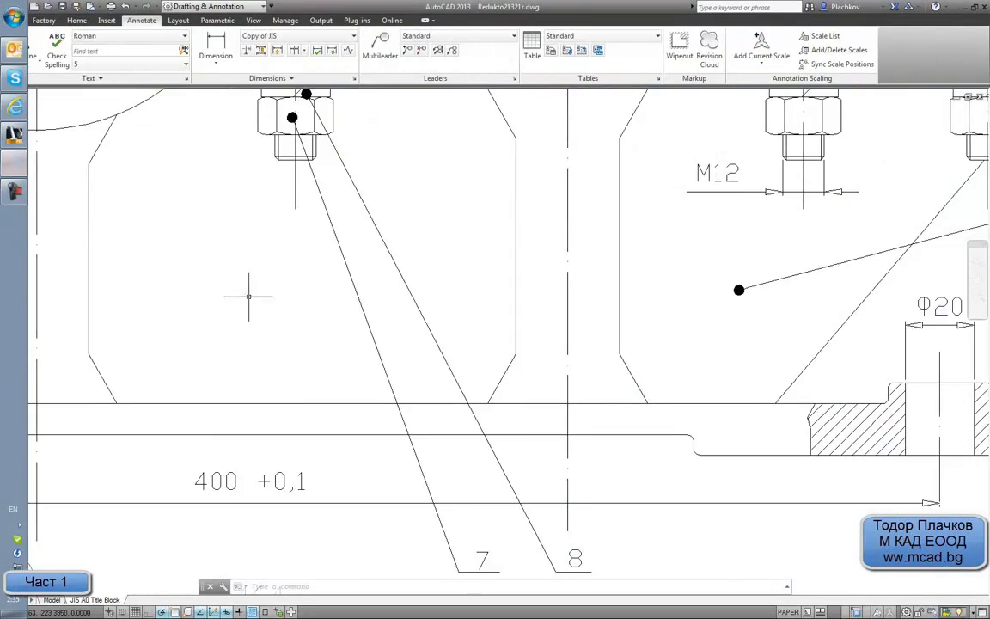
scroll(252, 292, down, 4)
middle_drag(252, 299, 517, 310)
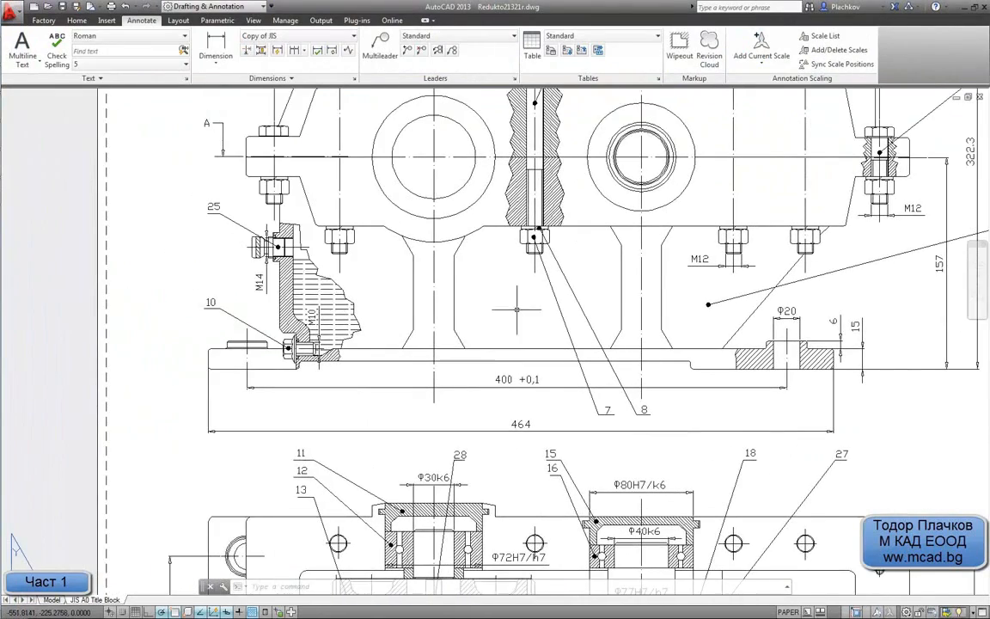
middle_drag(284, 431, 304, 186)
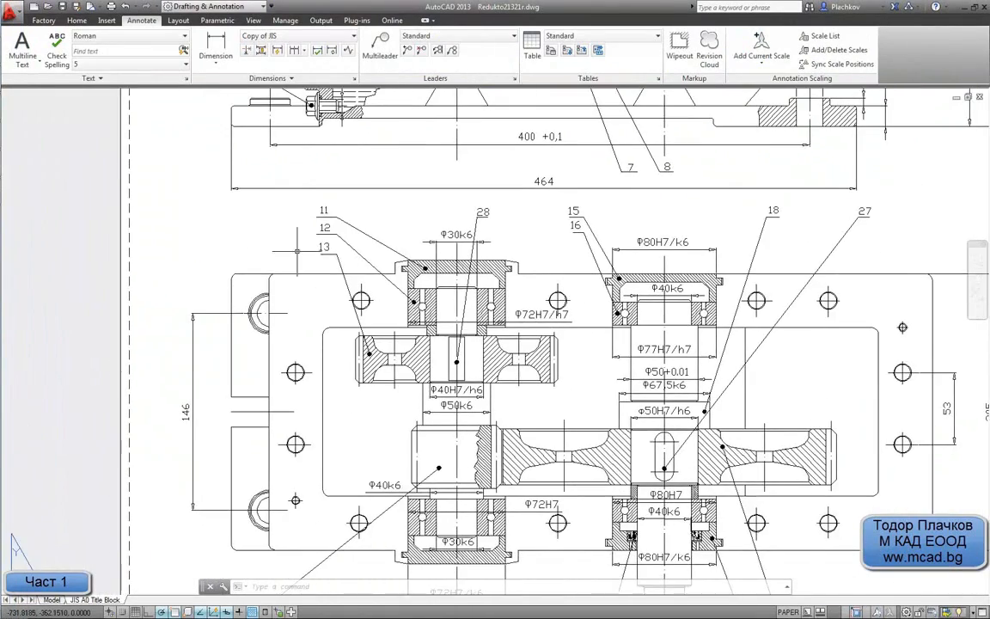
middle_drag(394, 335, 379, 329)
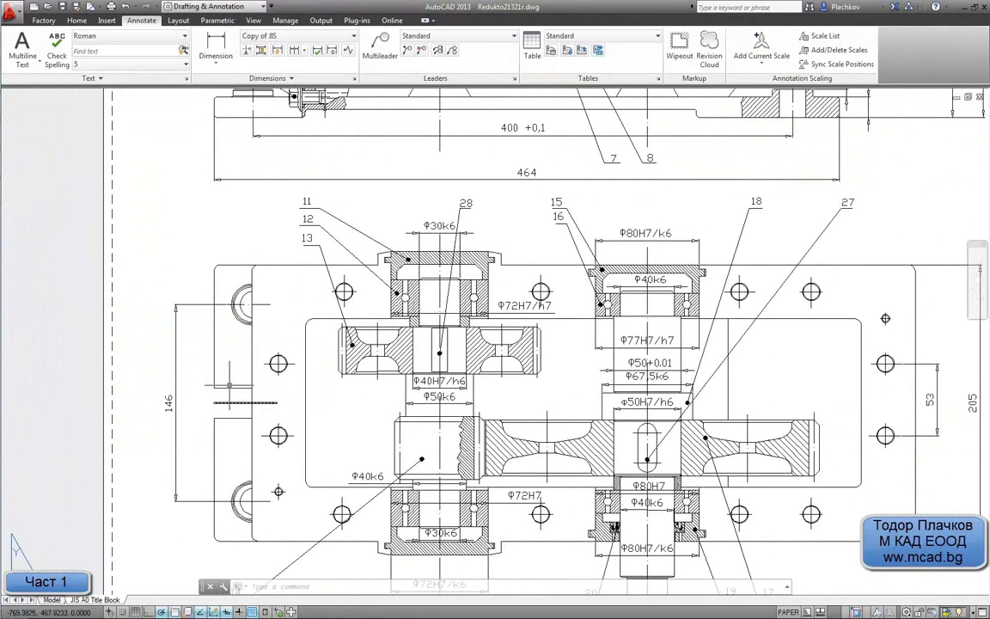
click(215, 45)
click(214, 418)
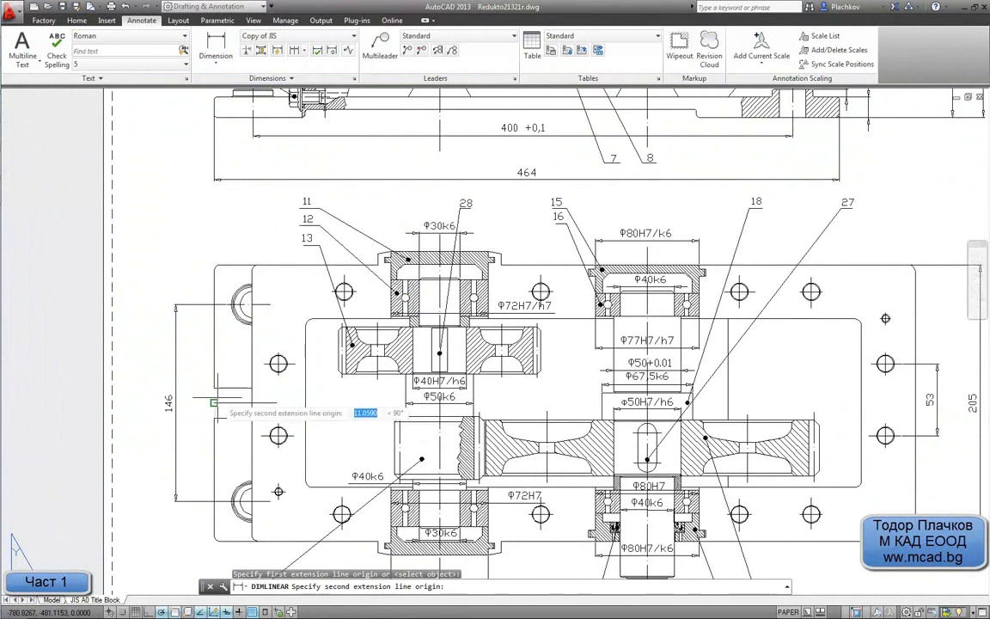
click(206, 388)
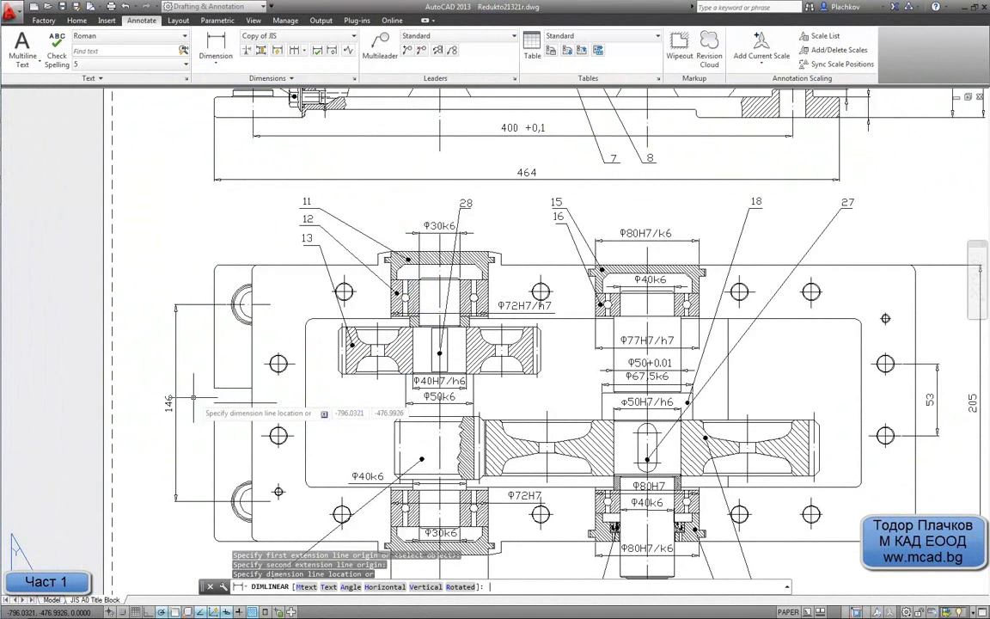
key(Escape)
Step: Measure the horizontal distance in the front view from the base plate's outer end to the notch's inner wall below the drain plug
middle_drag(263, 117, 259, 414)
scroll(257, 427, up, 4)
key(space)
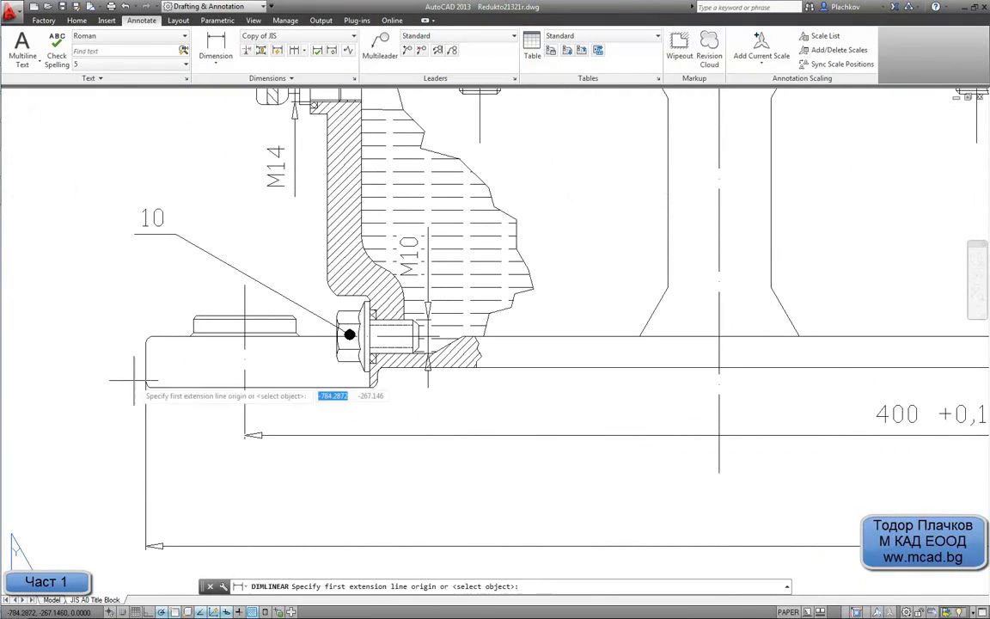
click(146, 384)
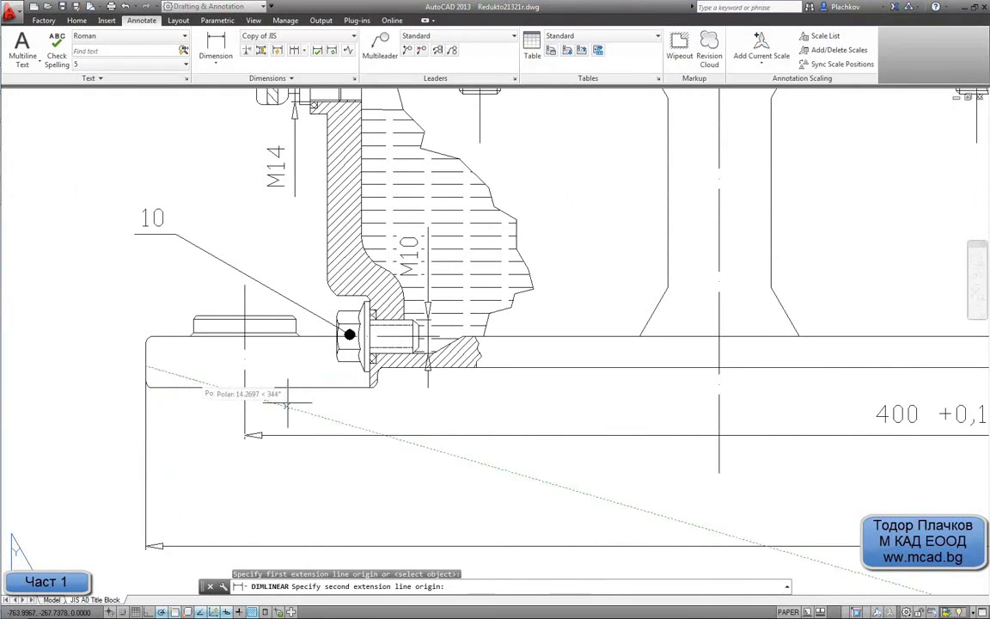
click(369, 388)
key(Escape)
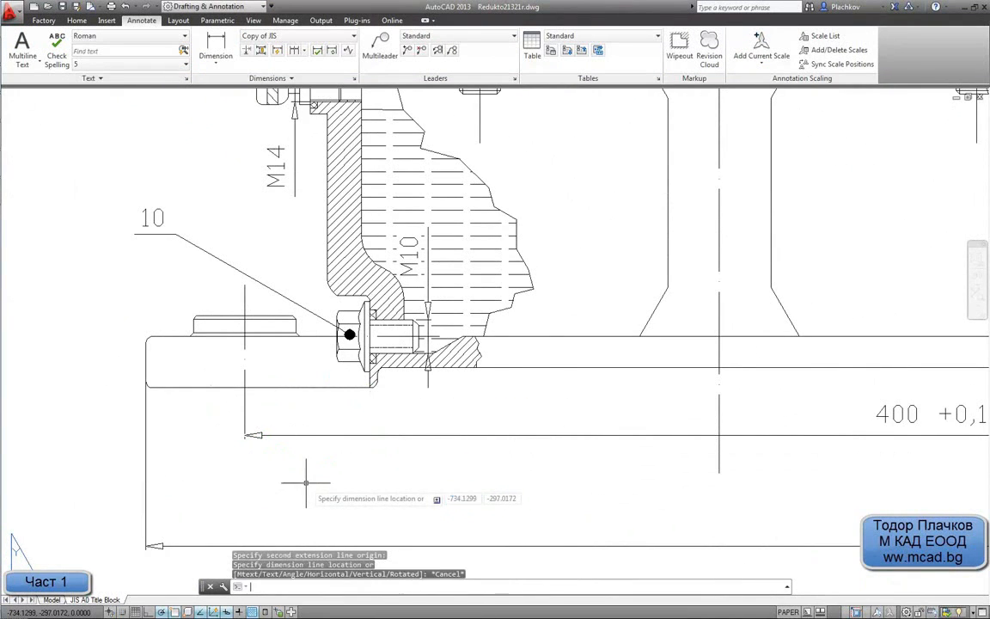
Step: Switch to Inventor and start a new 2D sketch on the base plate's large upper face
click(15, 136)
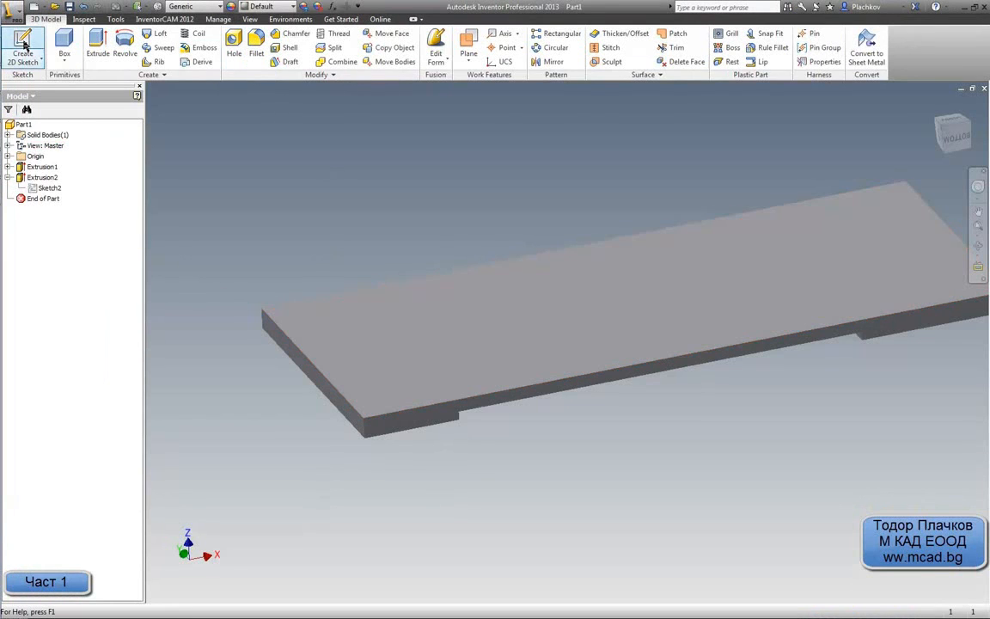
click(67, 62)
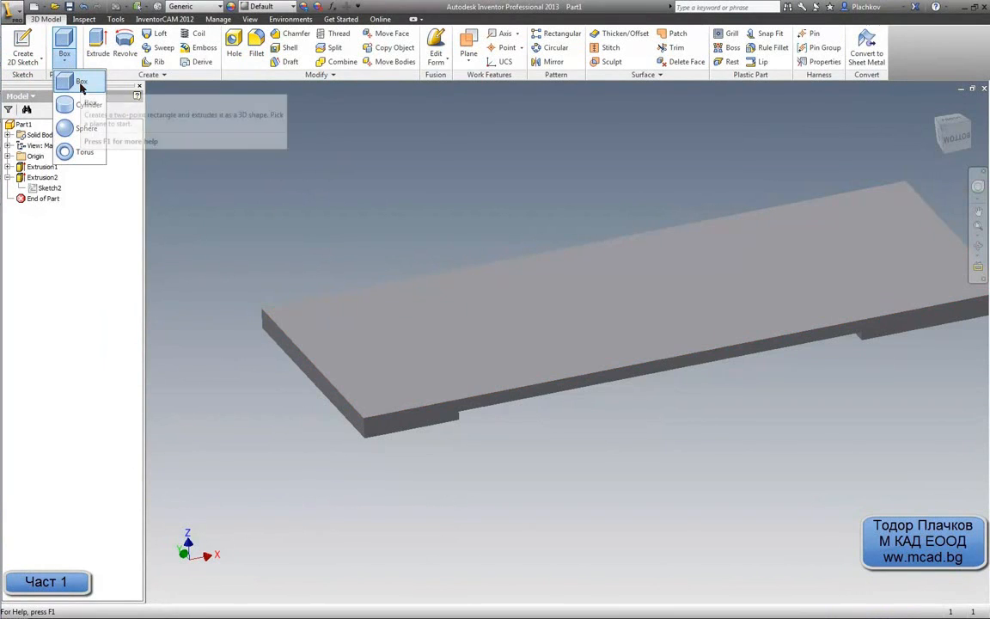
click(36, 43)
click(342, 375)
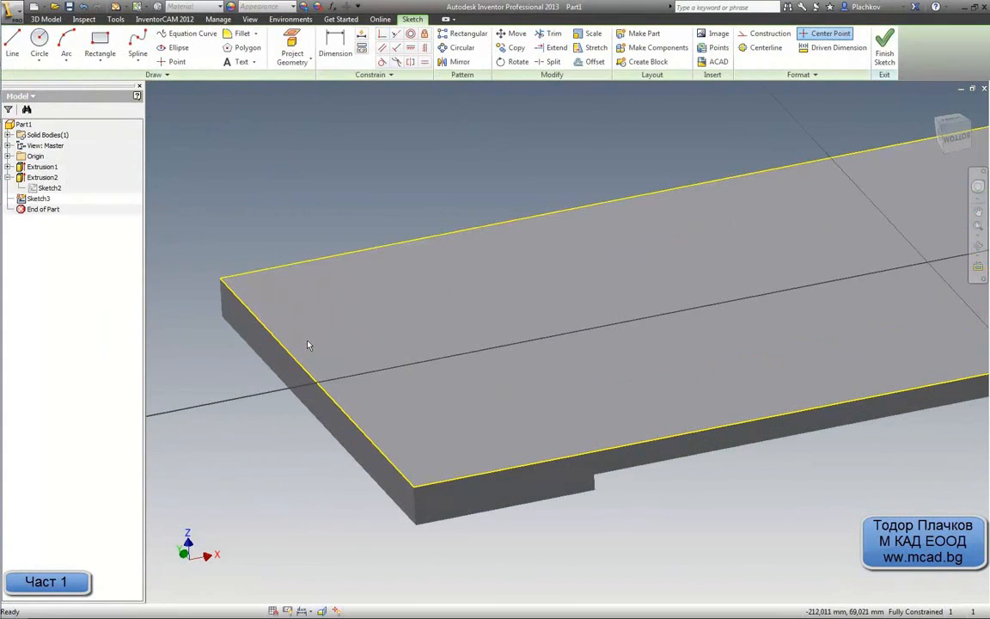
Step: Sketch a two-point rectangle 65 mm long and 22 mm wide, starting on the plate's end edge and spanning the centre axis
click(105, 56)
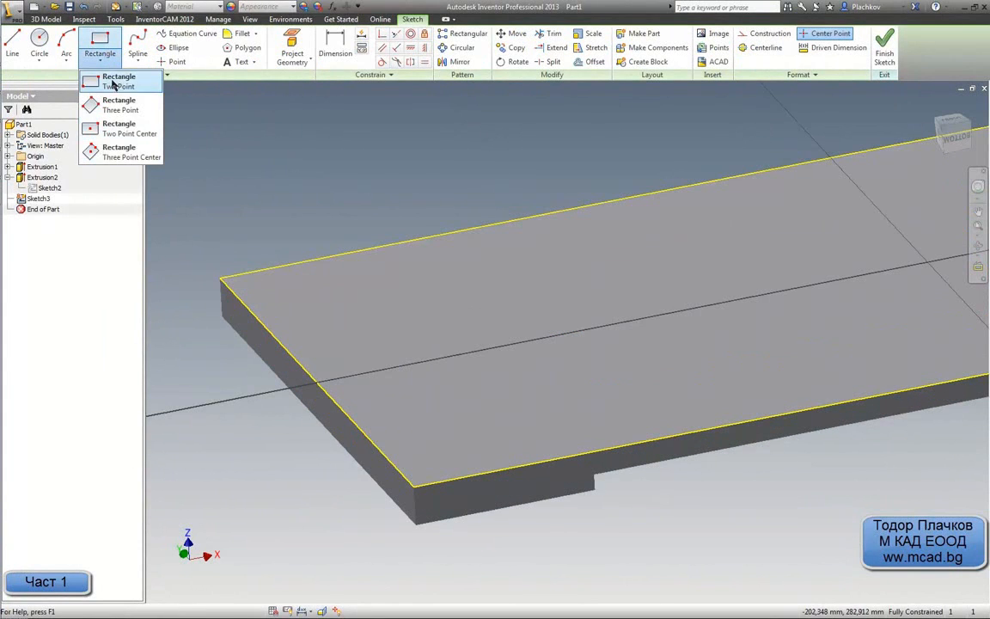
click(113, 82)
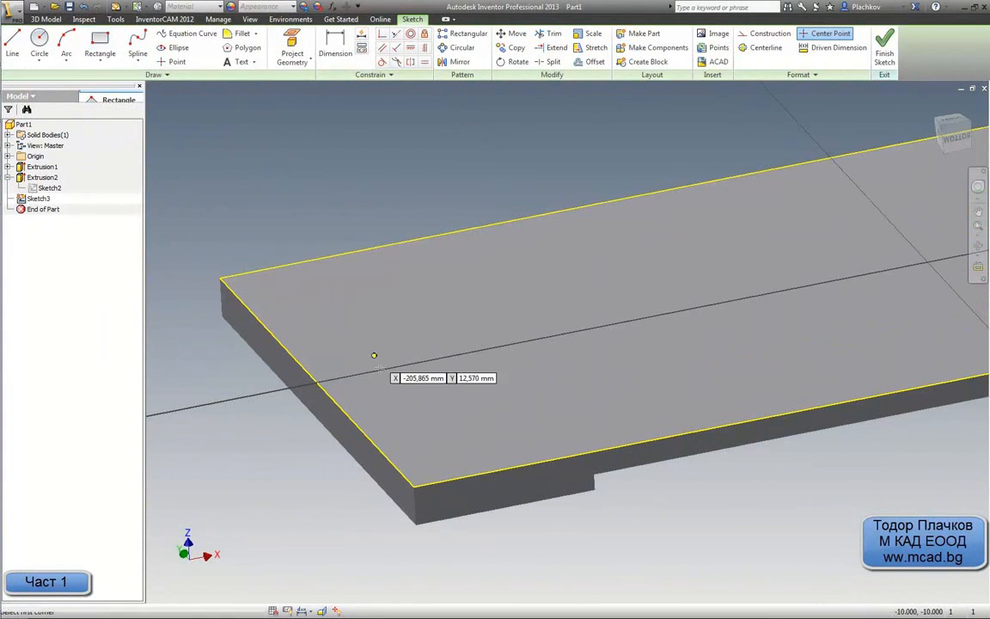
click(326, 394)
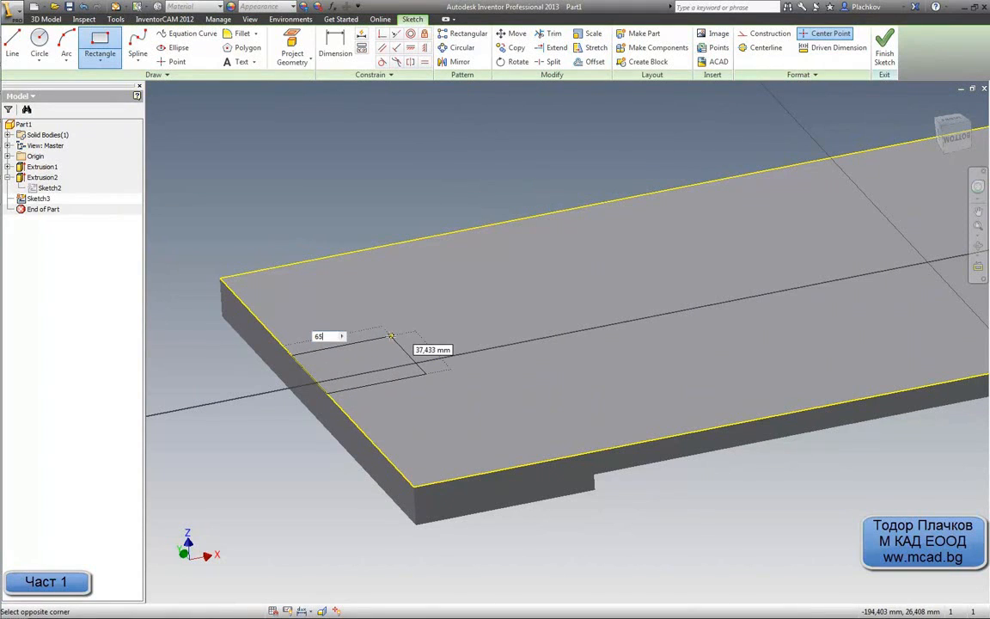
key(Tab)
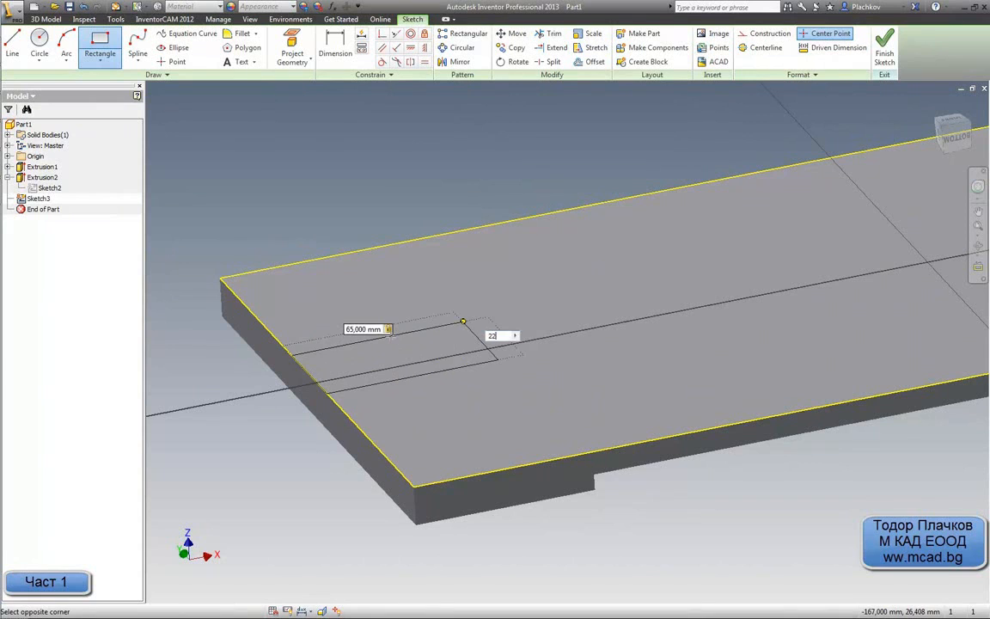
text(22)
key(Return)
key(Escape)
scroll(348, 353, up, 3)
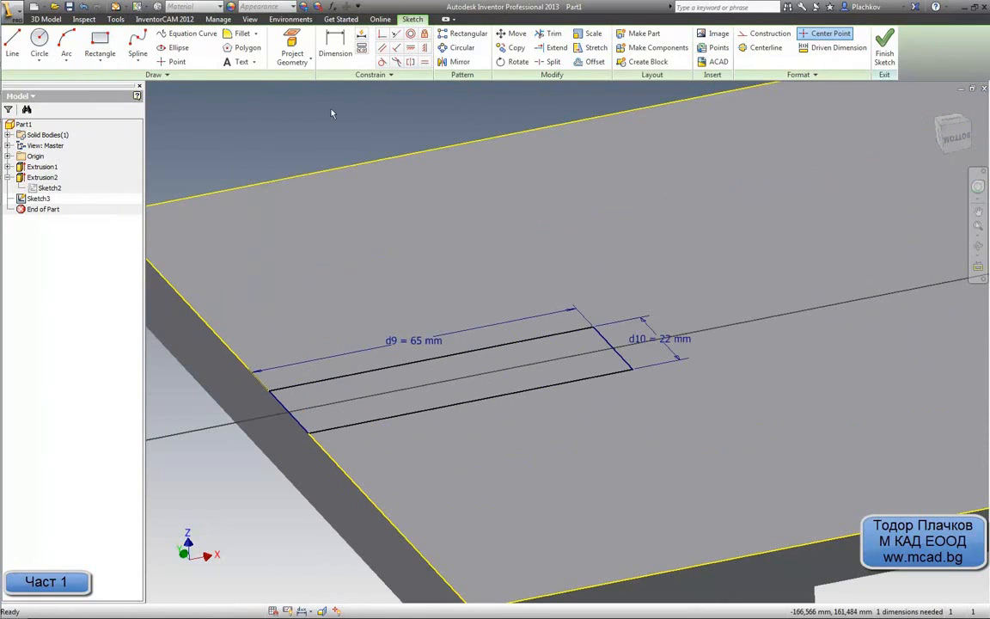
click(335, 44)
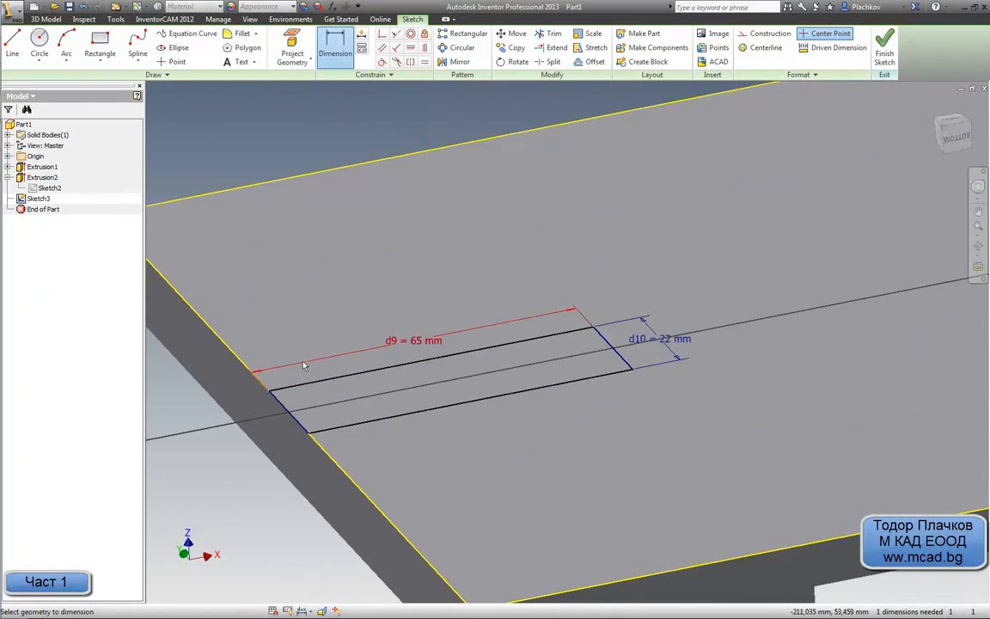
scroll(325, 374, down, 2)
middle_drag(317, 368, 335, 449)
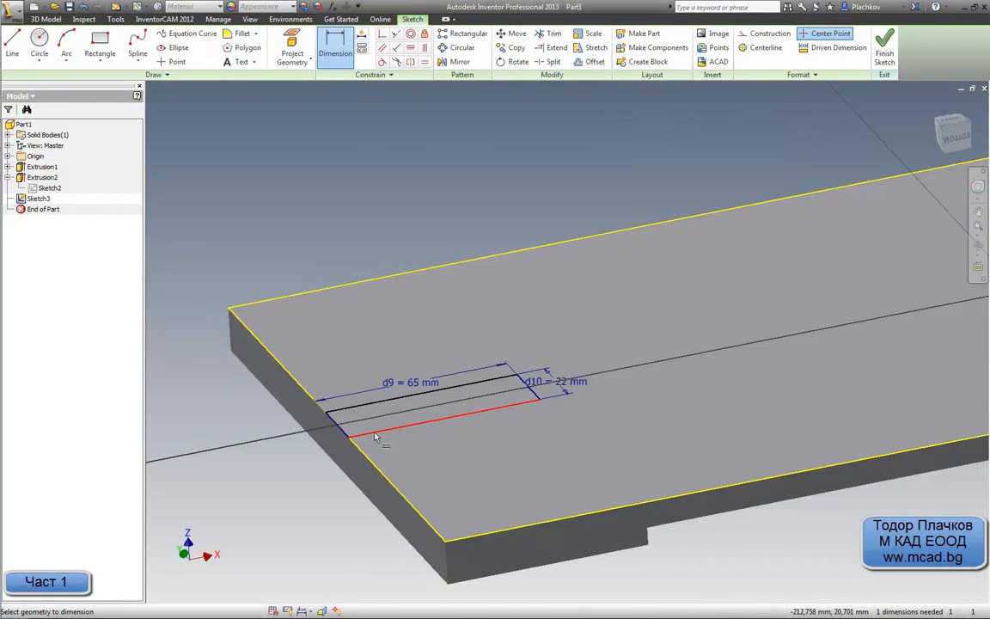
Step: Draw a line from the sketch origin along the centre axis past the plate's notched end and convert it to construction geometry
click(13, 43)
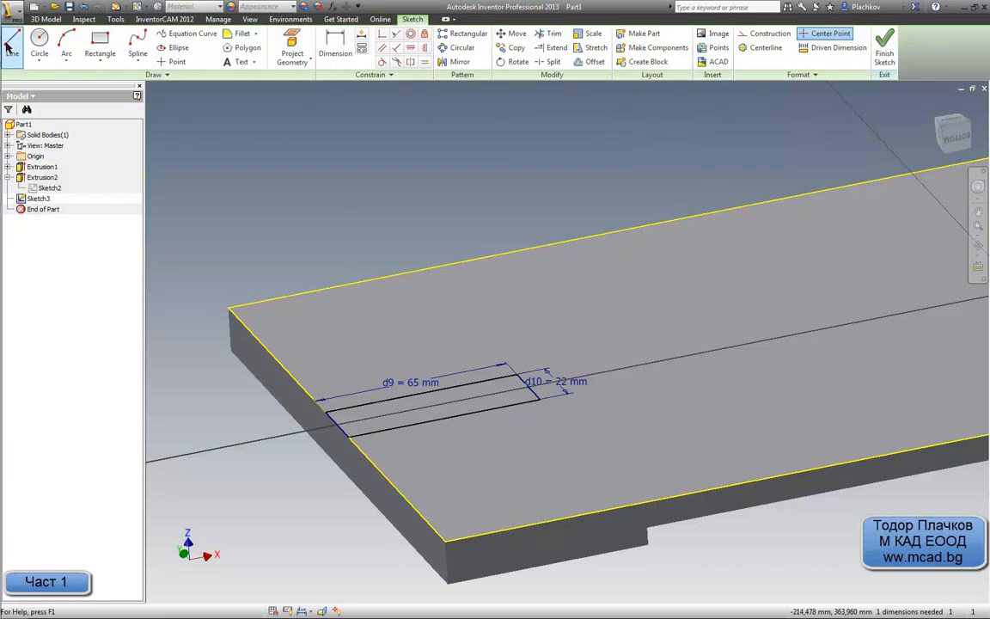
scroll(571, 352, down, 2)
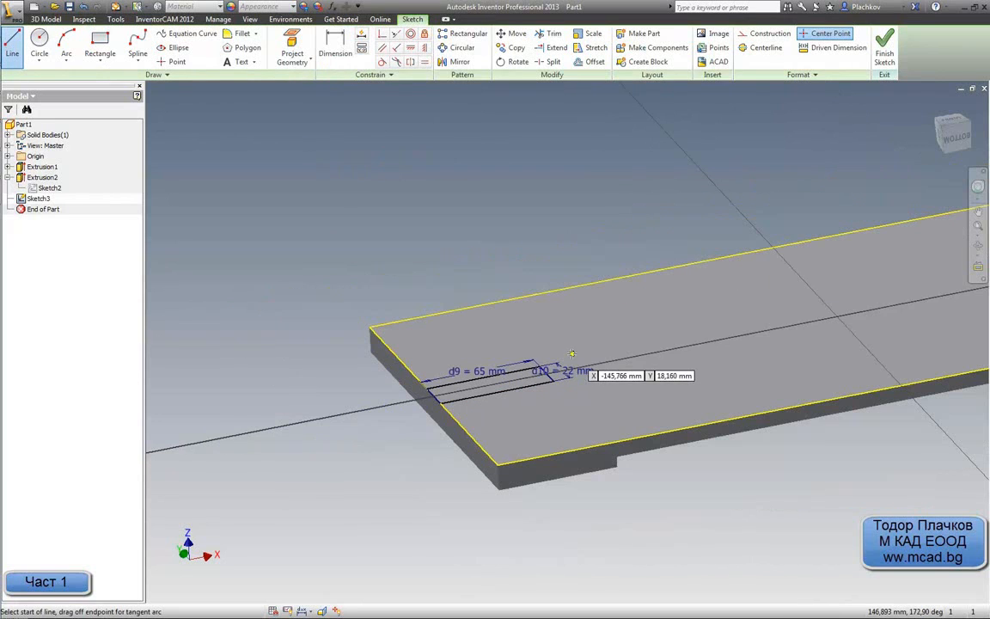
click(836, 316)
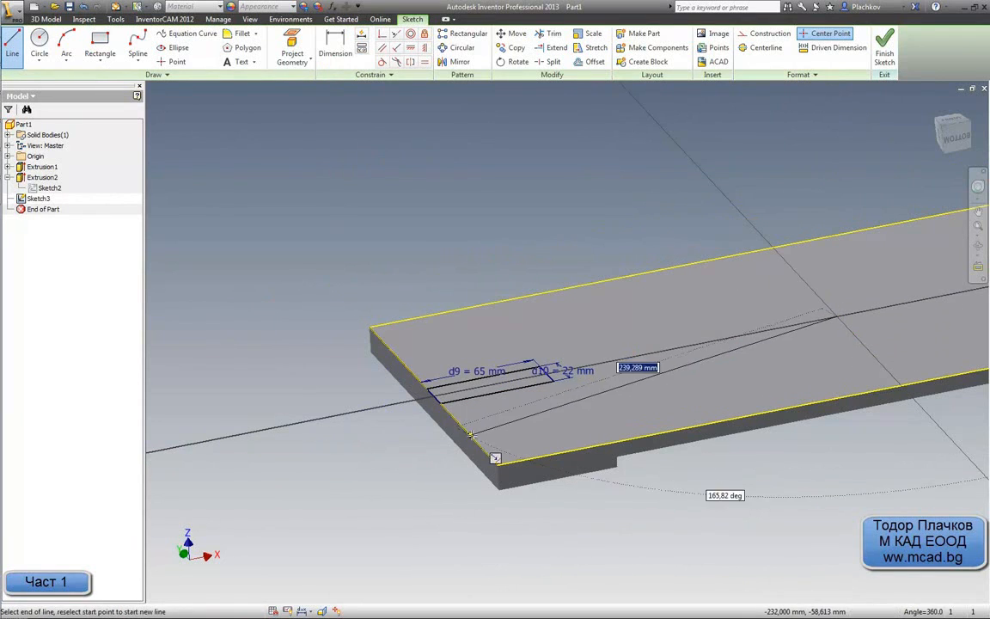
key(Escape)
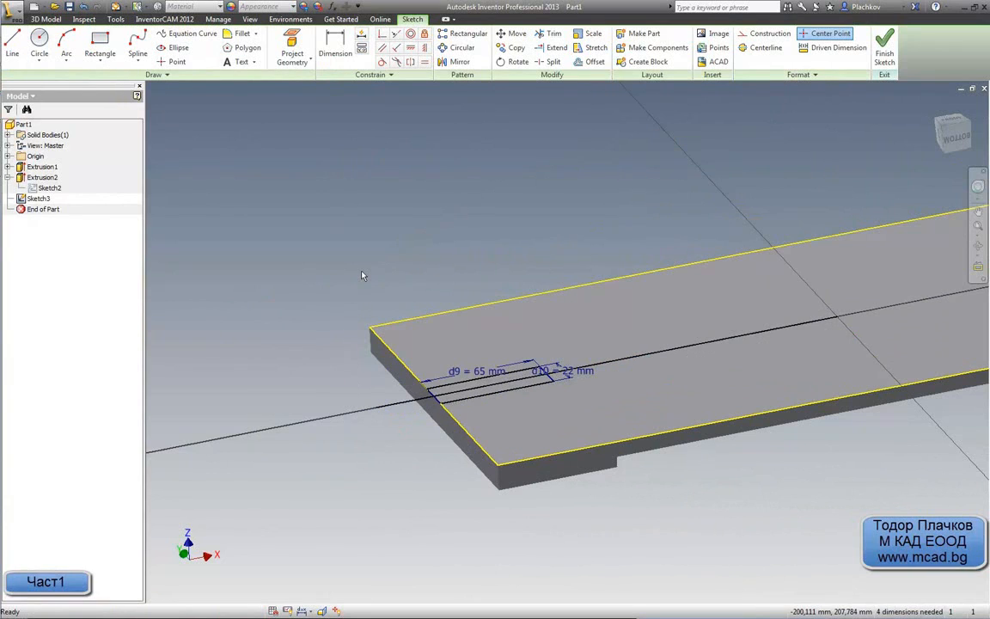
click(399, 408)
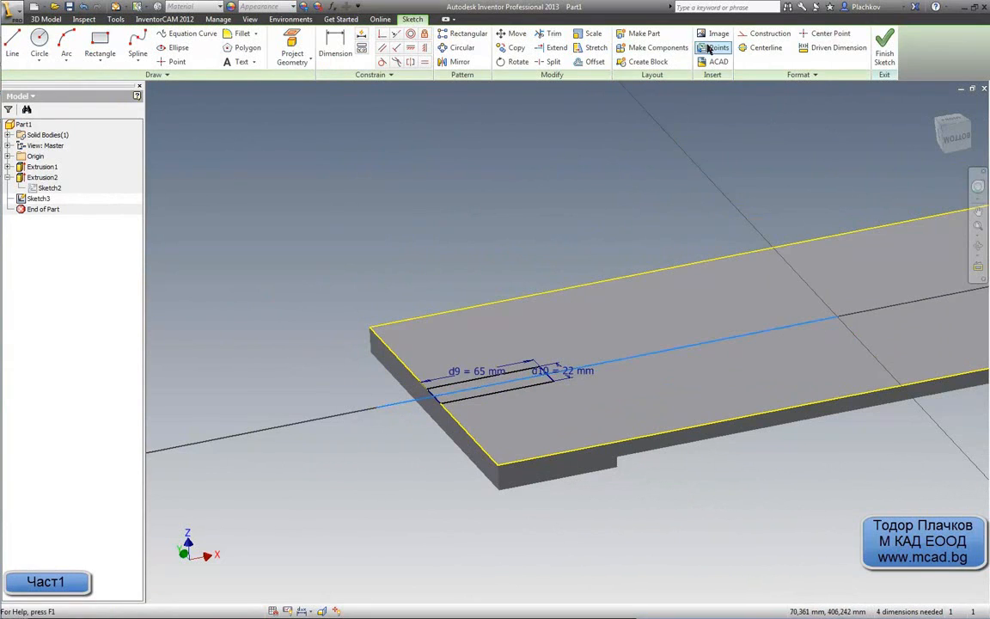
click(745, 34)
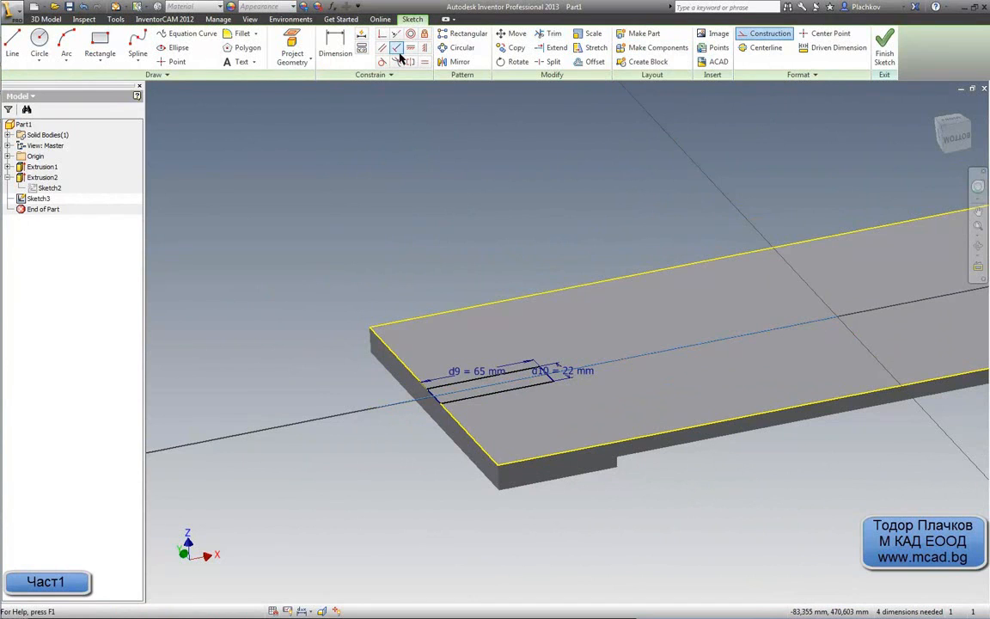
Step: Fix the construction line in place and dimension the rectangle's nearer long side 11 mm from it
click(425, 34)
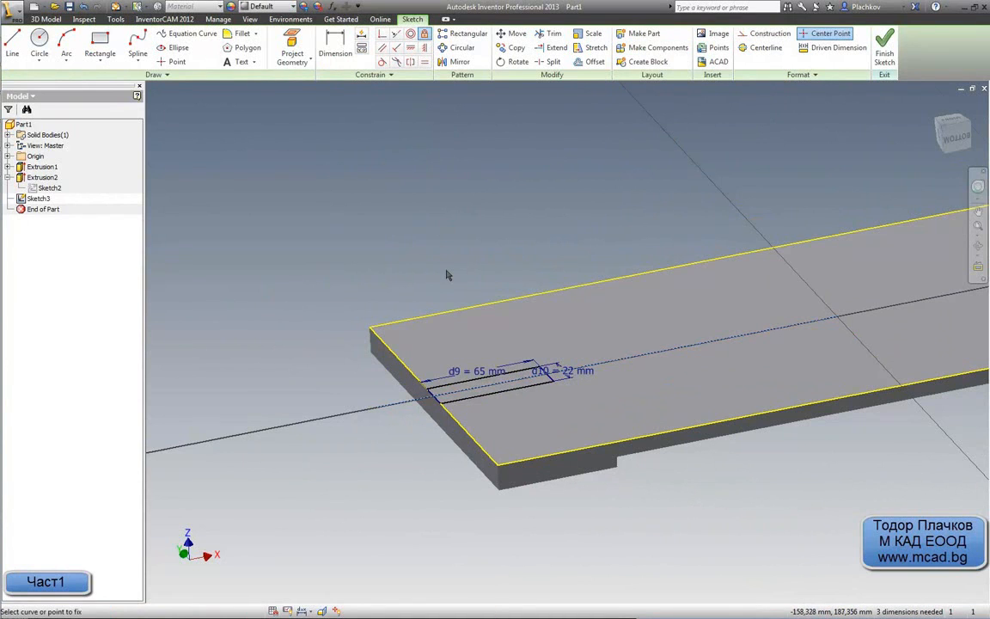
scroll(446, 272, up, 3)
middle_drag(446, 294, 443, 262)
click(335, 43)
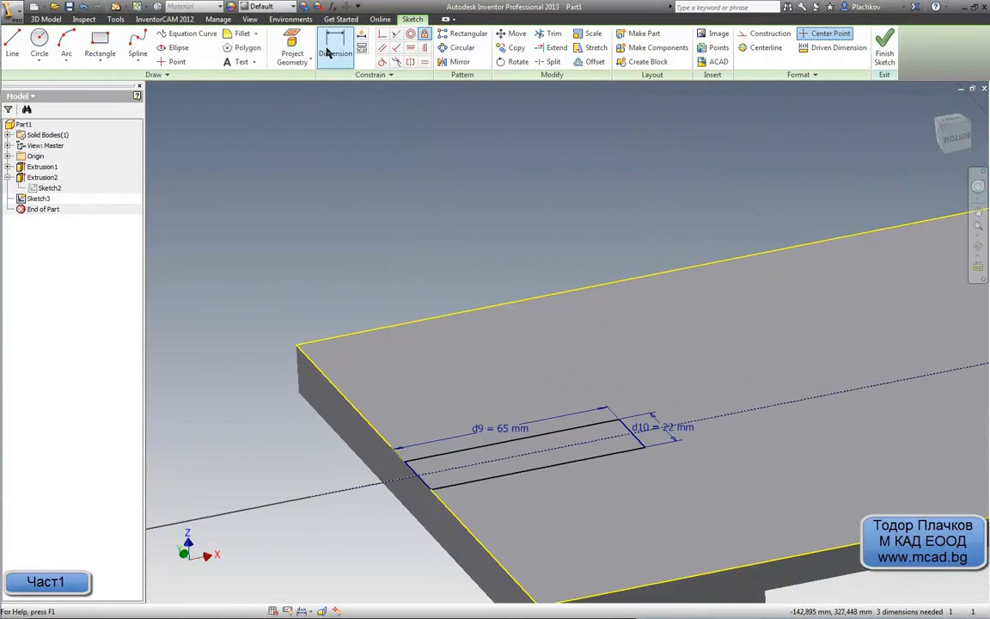
click(472, 484)
click(778, 464)
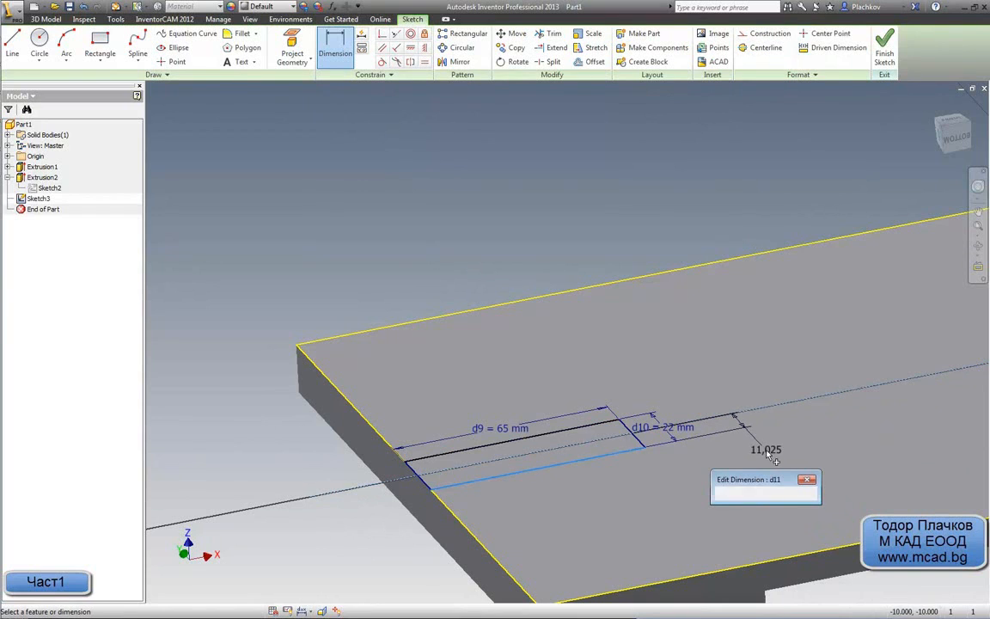
text(11)
key(Return)
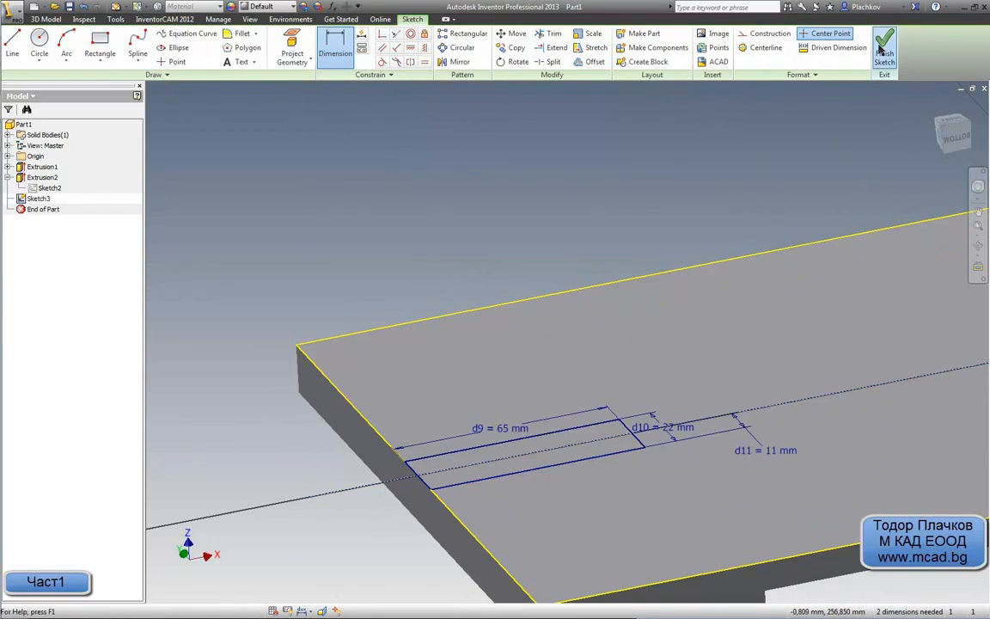
Step: Finish the sketch and extrude the rectangle downward as a cut through the full plate thickness to form the end notch
click(883, 52)
right_click(411, 174)
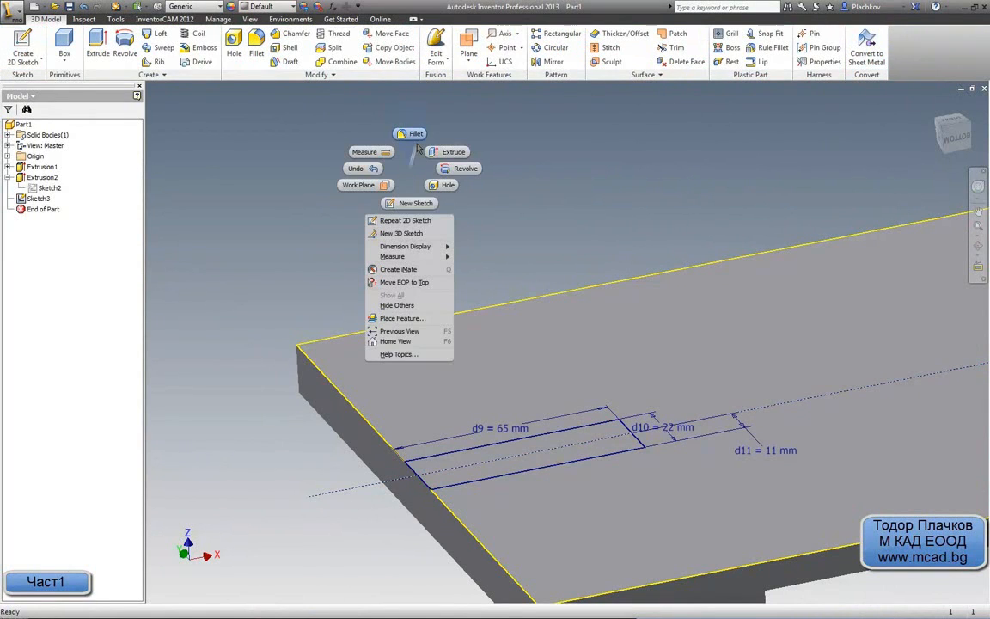
click(444, 152)
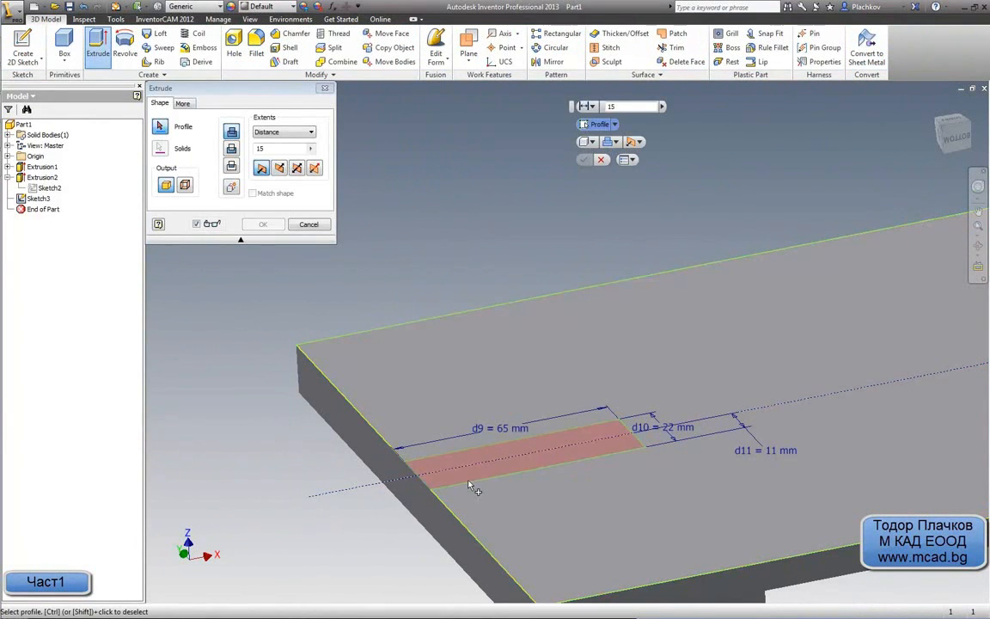
click(467, 471)
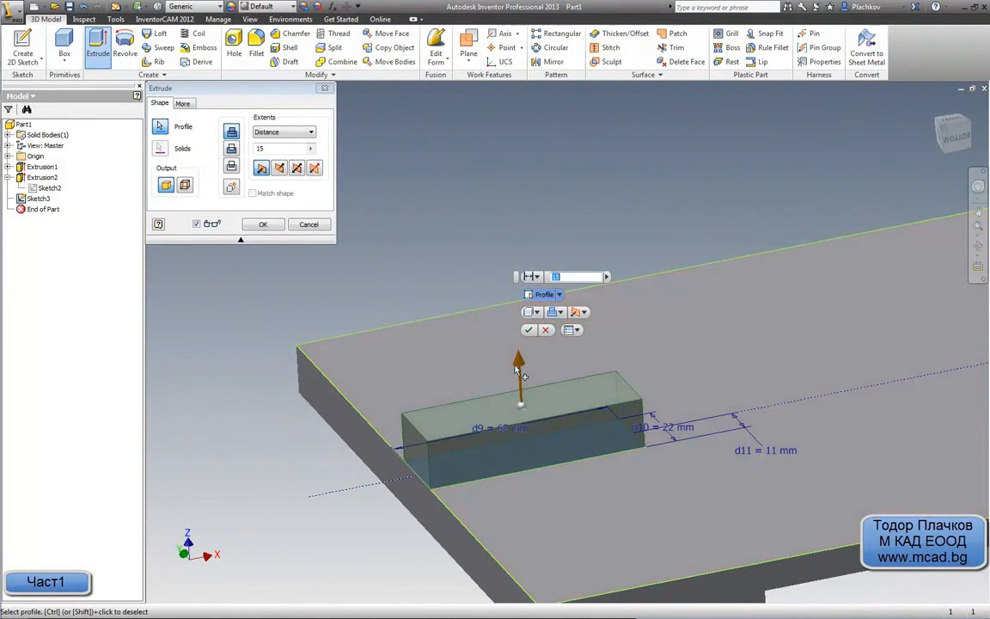
drag(516, 370, 514, 533)
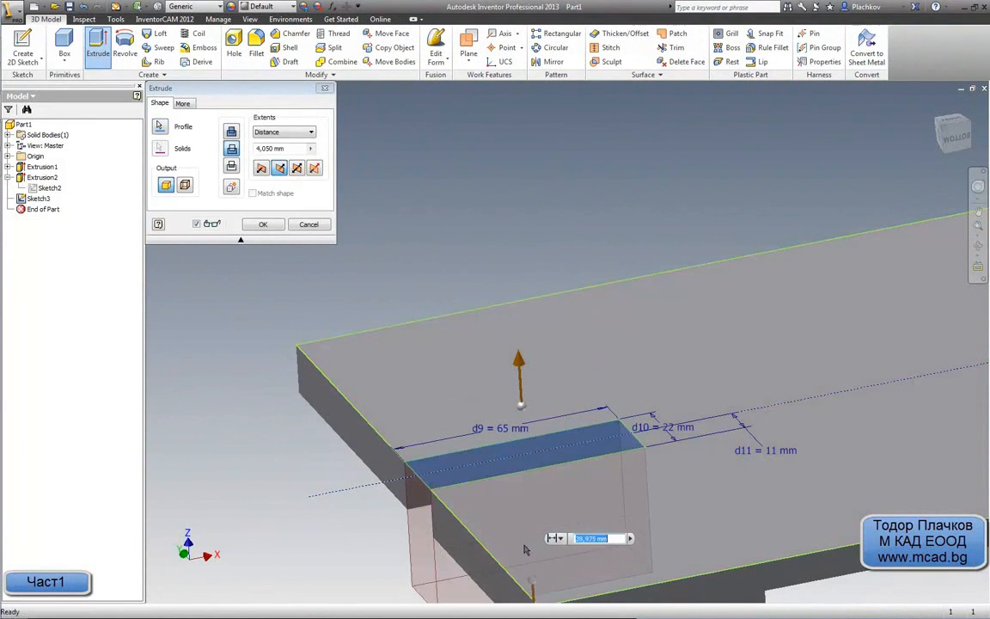
right_click(426, 250)
click(476, 245)
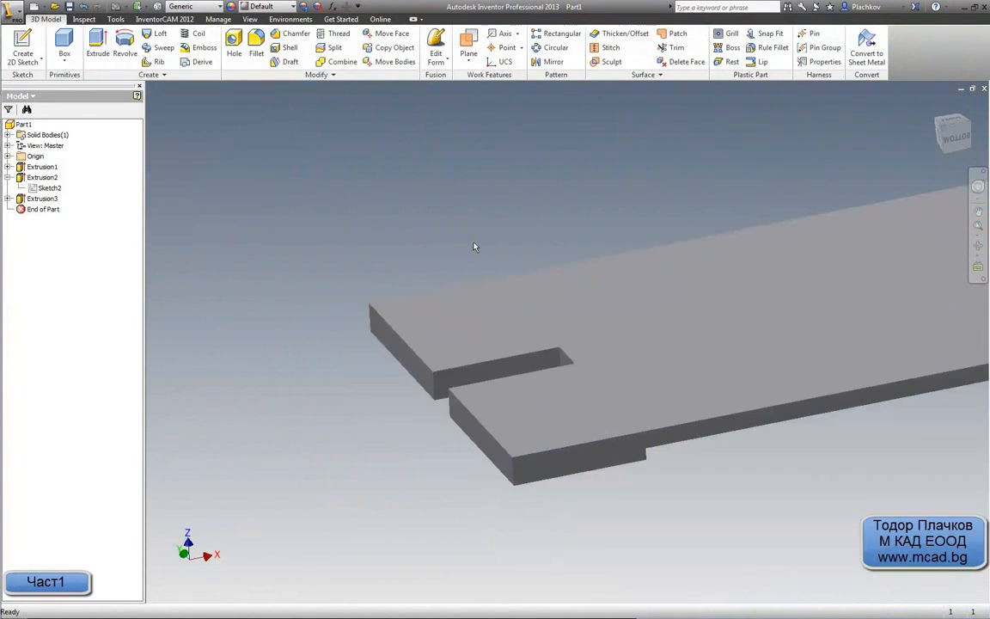
middle_drag(474, 246, 404, 293)
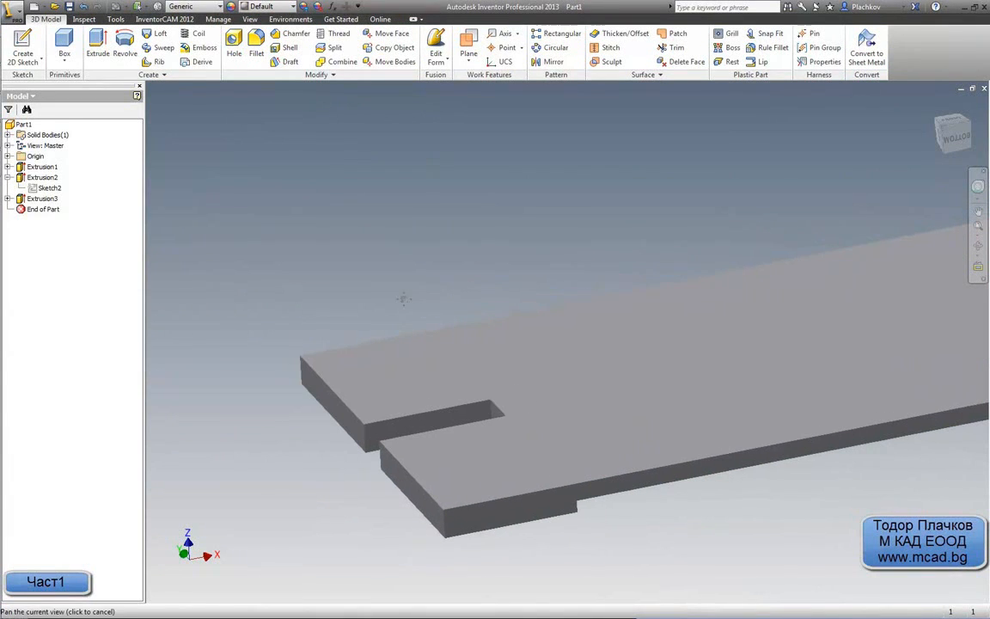
key(F4)
drag(537, 339, 537, 407)
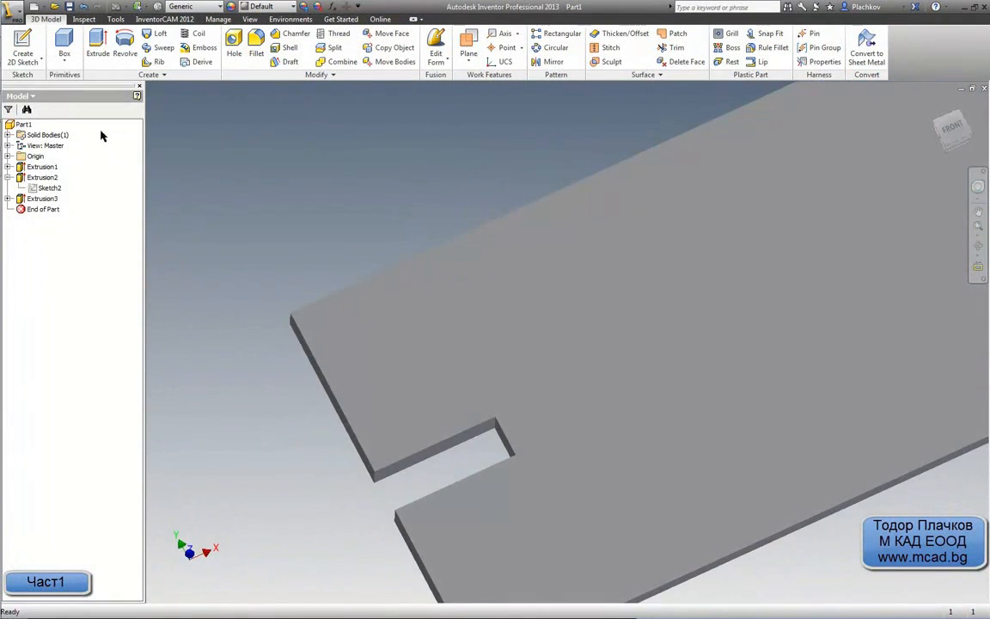
Step: Switch to the AutoCAD drawing and measure the horizontal distance from the mounting boss's axis to the base plate's end edge in the front view
click(13, 138)
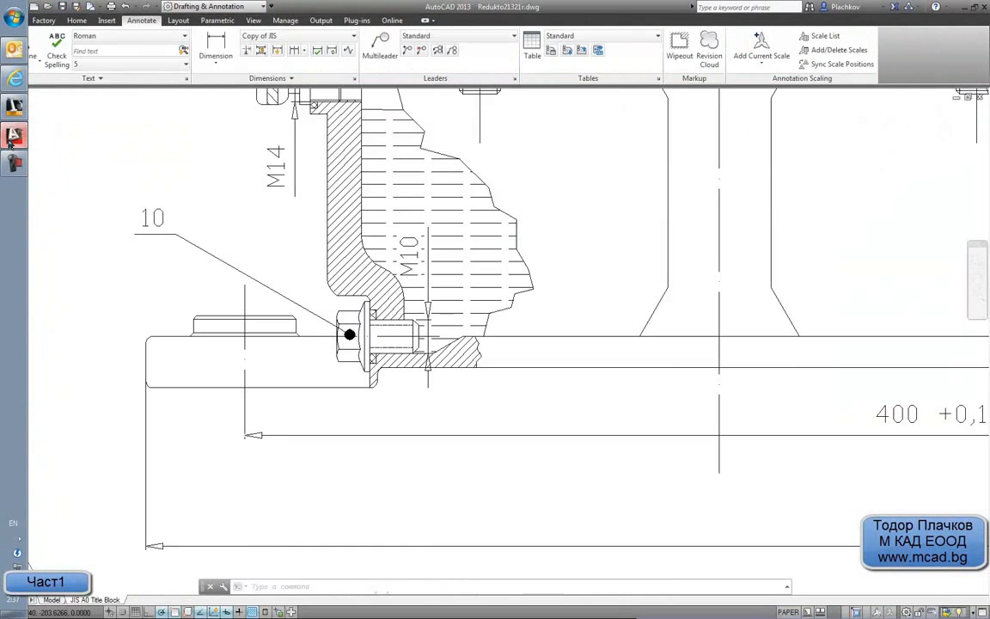
scroll(276, 299, down, 2)
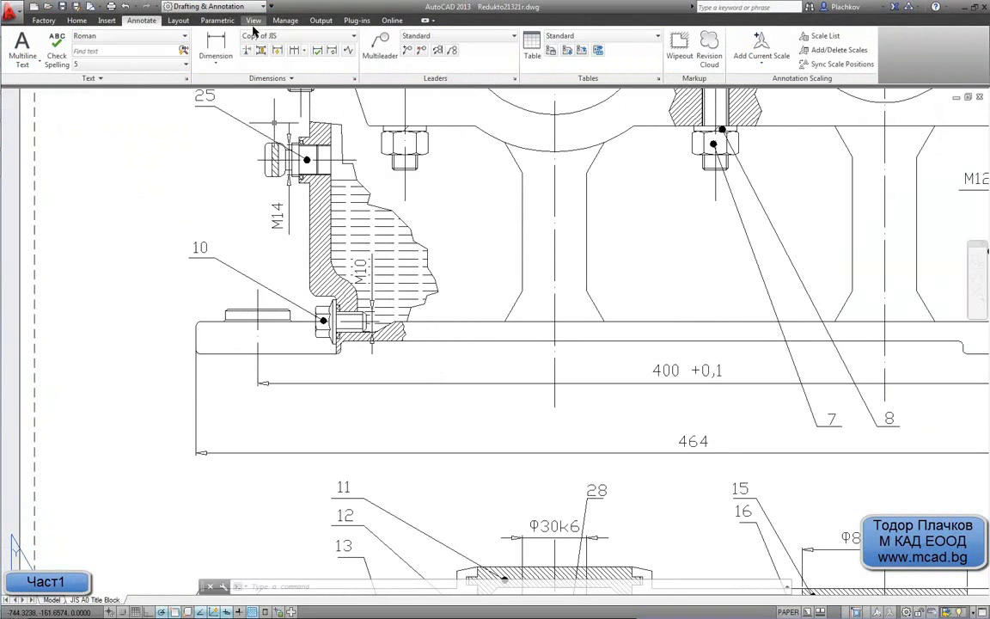
click(215, 42)
middle_drag(241, 324, 307, 54)
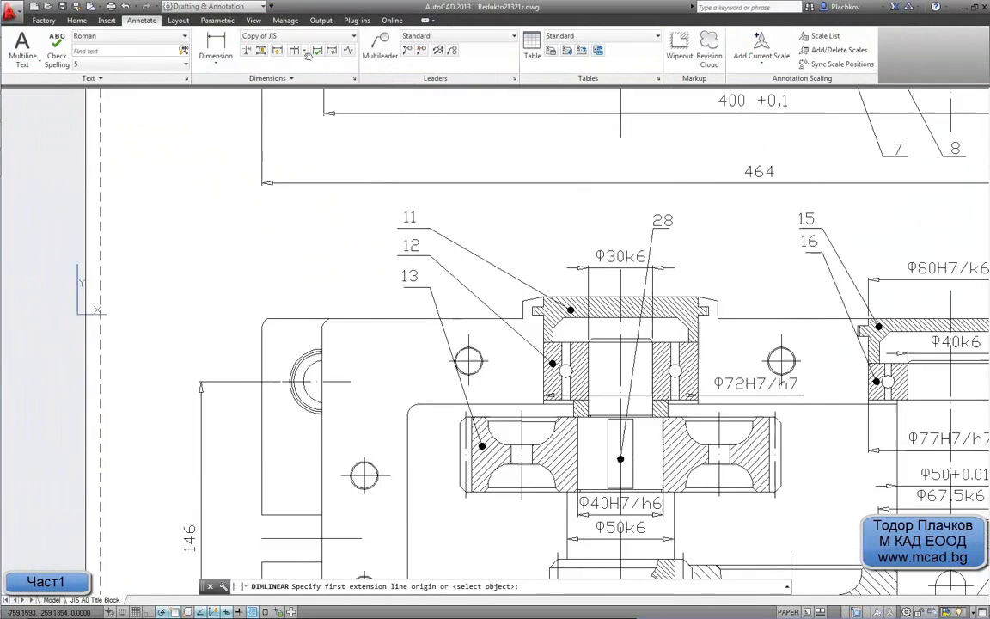
scroll(288, 224, down, 2)
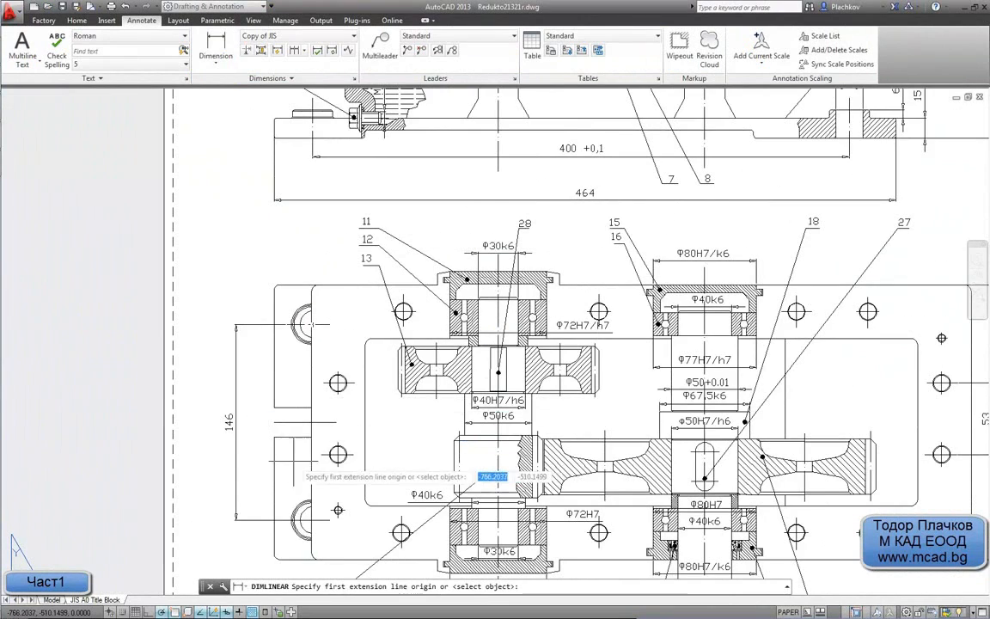
scroll(288, 456, up, 5)
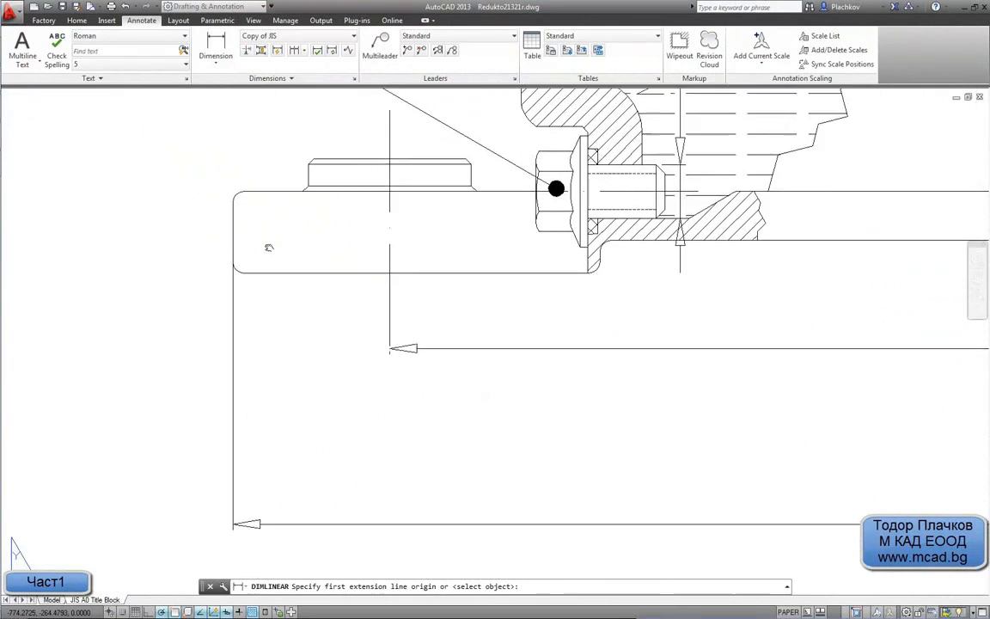
middle_drag(269, 247, 257, 427)
click(377, 344)
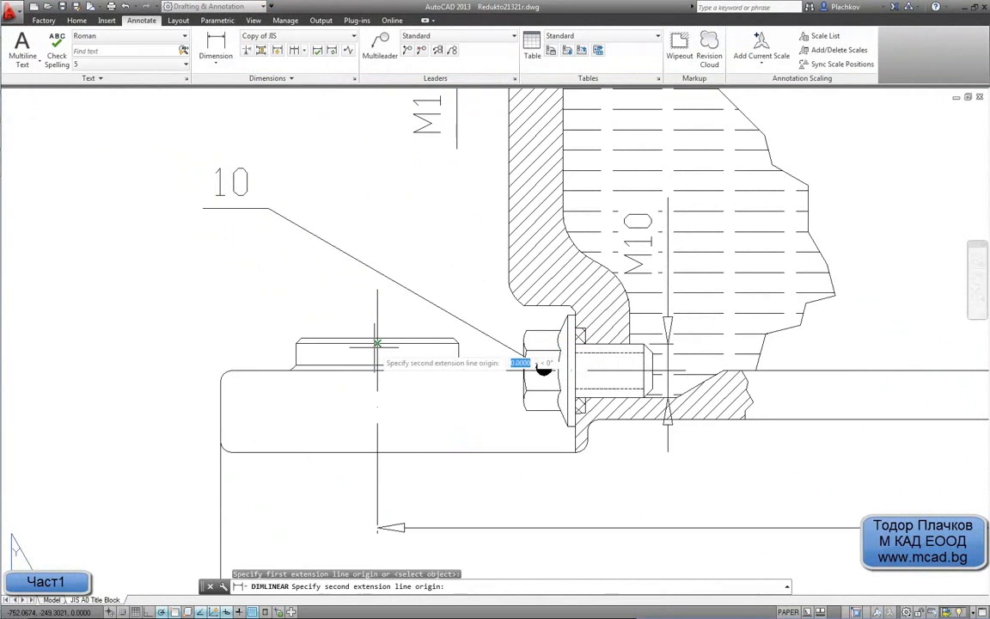
click(221, 381)
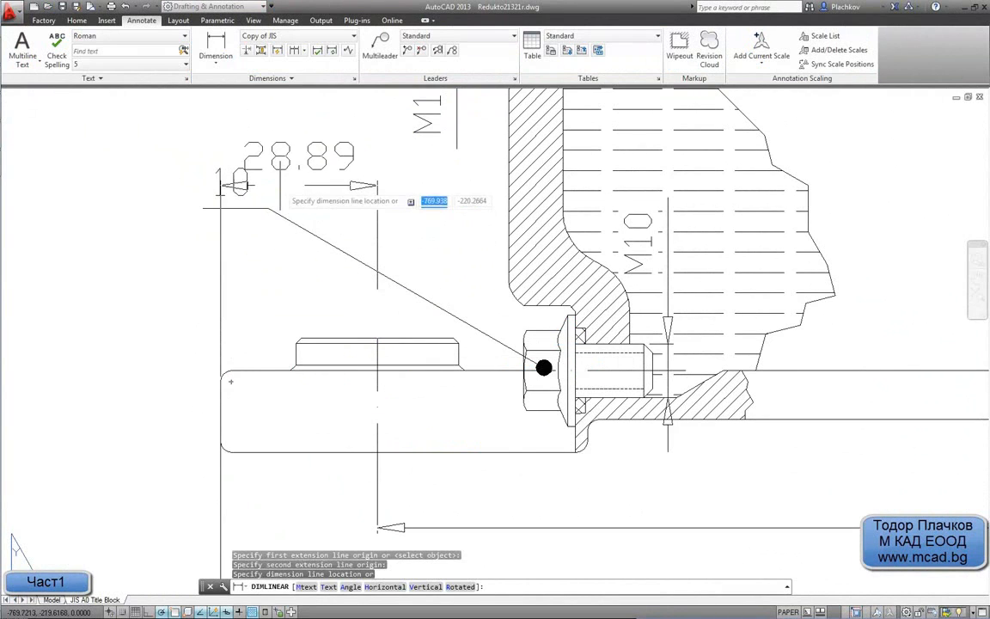
middle_drag(281, 185, 291, 298)
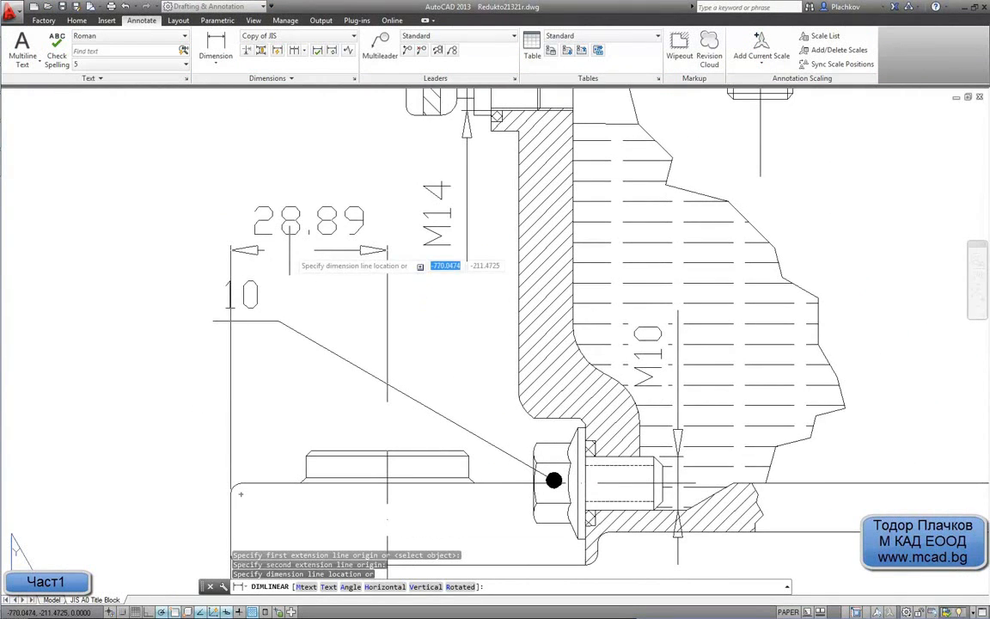
scroll(290, 249, down, 5)
key(Escape)
Step: Measure the vertical distance from the corner mounting boss's centre axis to the plate's long edge in the plan view
scroll(262, 200, up, 2)
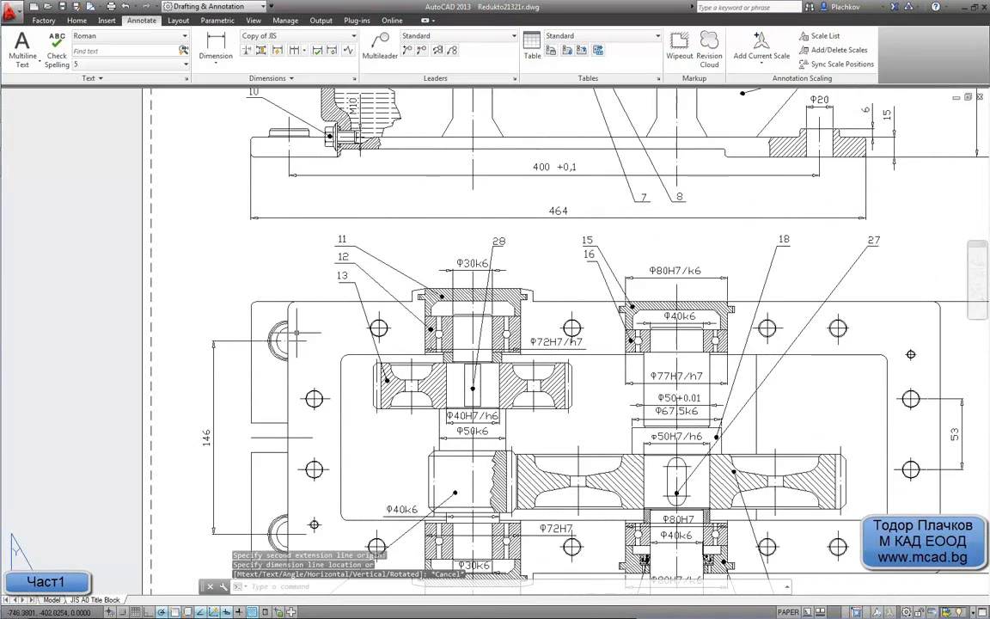
scroll(278, 332, up, 4)
key(Return)
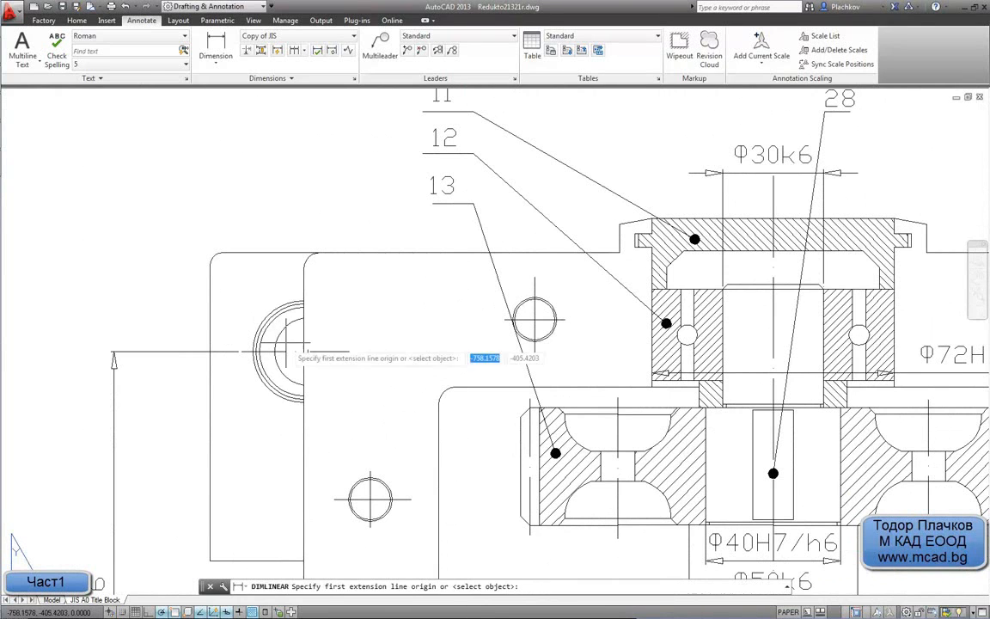
click(209, 352)
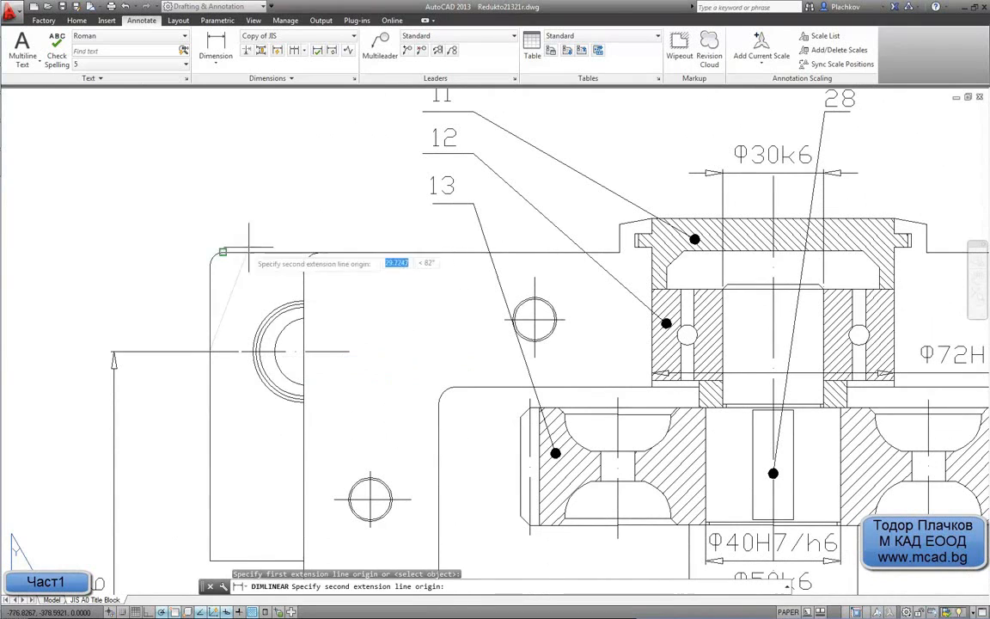
click(220, 255)
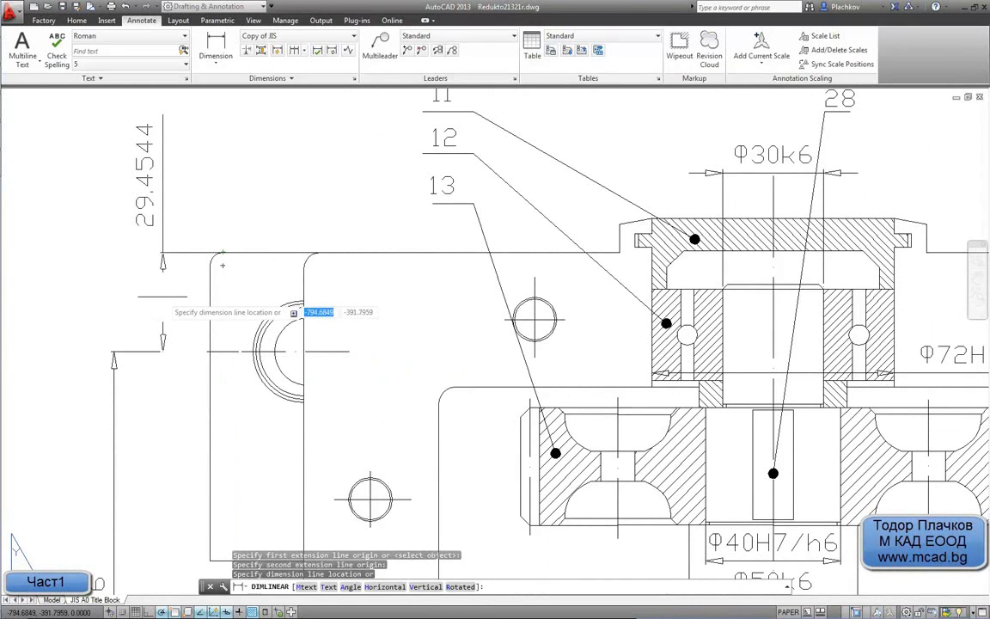
key(Escape)
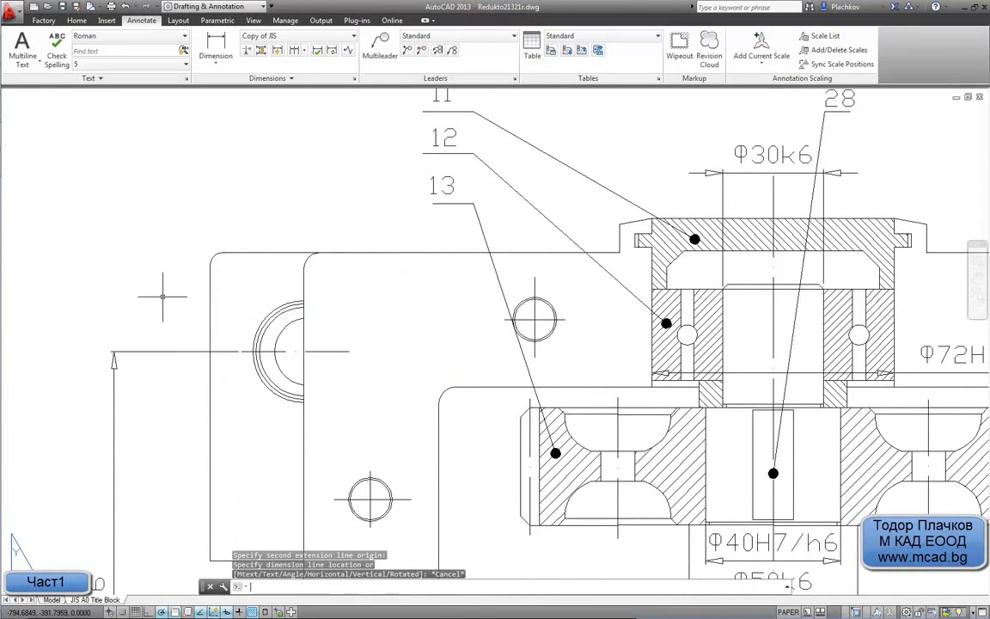
Step: Measure the mounting boss's diameter between its two vertical sides in the front view
middle_drag(311, 227, 355, 526)
middle_drag(329, 146, 318, 307)
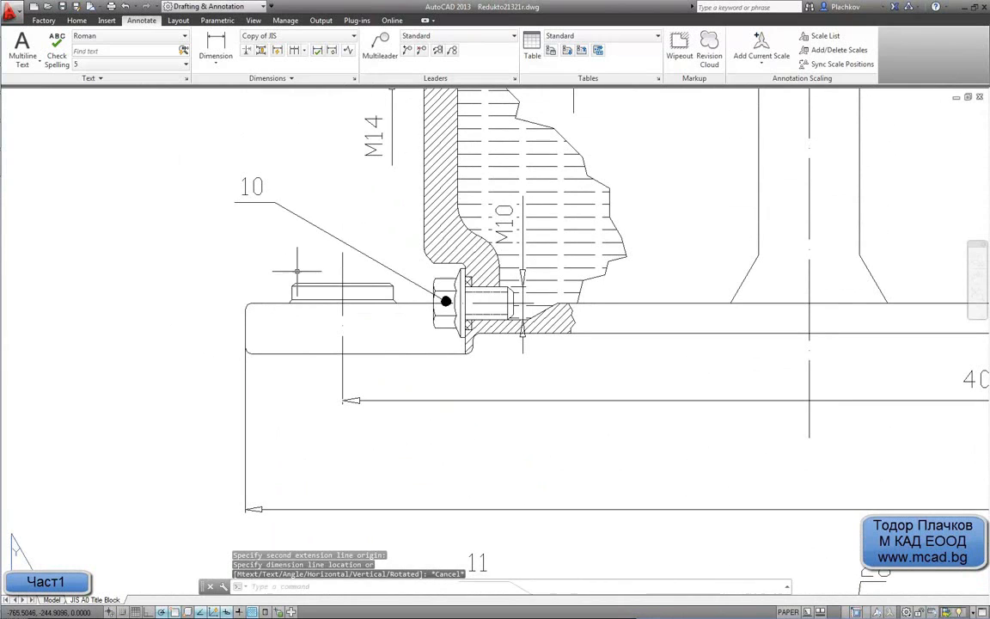
key(Return)
scroll(287, 279, up, 3)
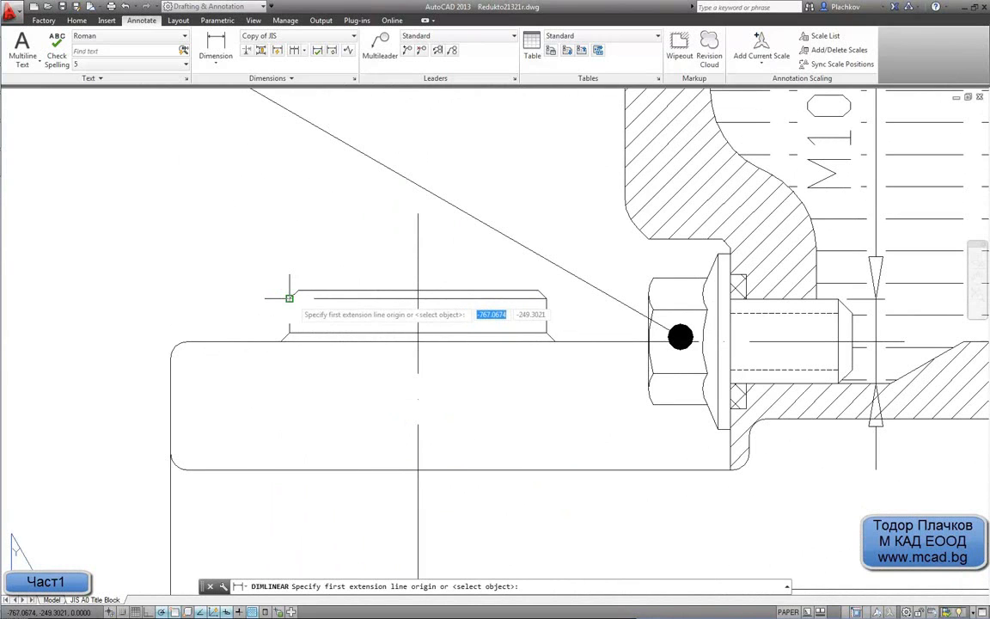
click(290, 296)
click(544, 299)
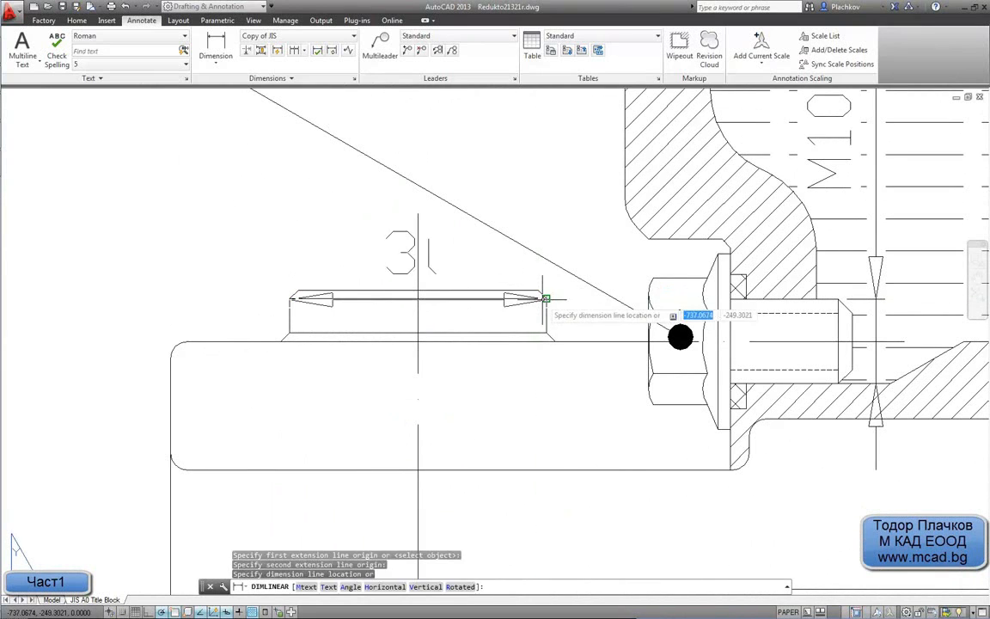
key(Escape)
Step: Try to measure the boss's height from its foot on the plate to its upper edge
key(Return)
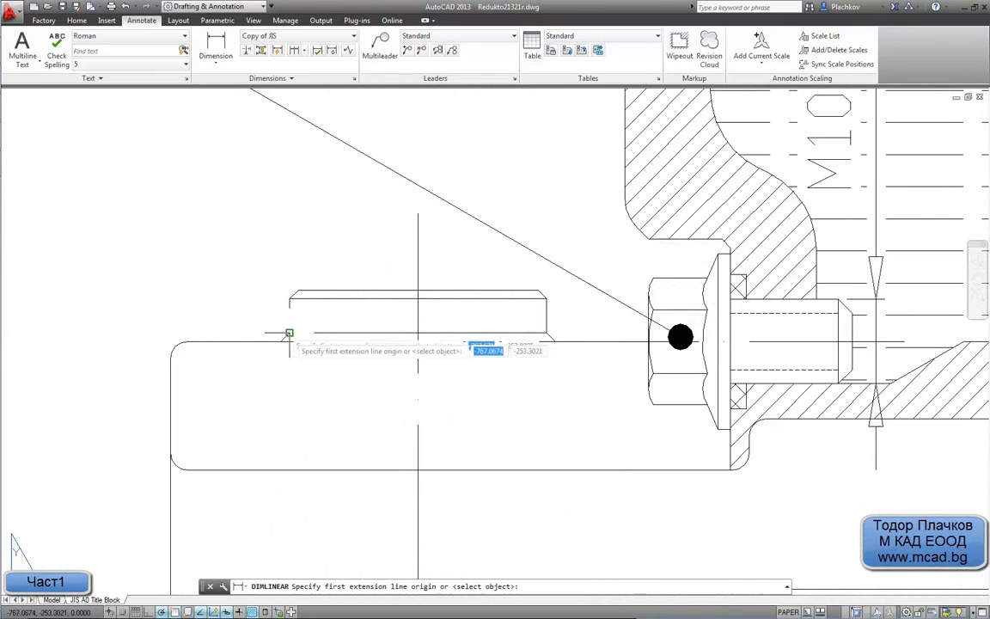
click(282, 340)
click(296, 291)
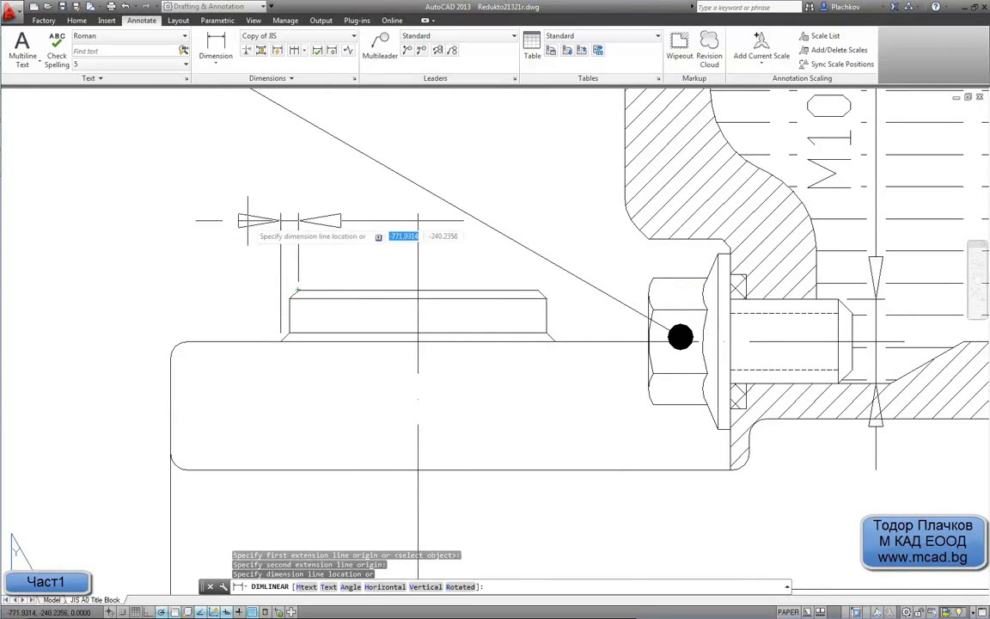
key(Escape)
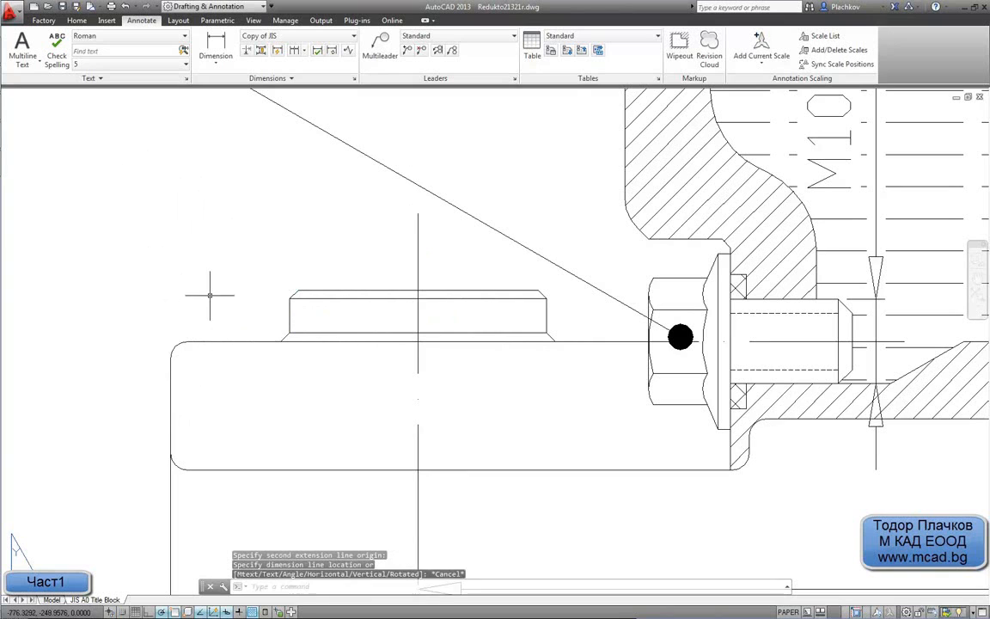
Step: Switch to Inventor, start a sketch on the plate's upper face and draw a 30 mm diameter circle near the corner beside the notch
mouse_move(3, 201)
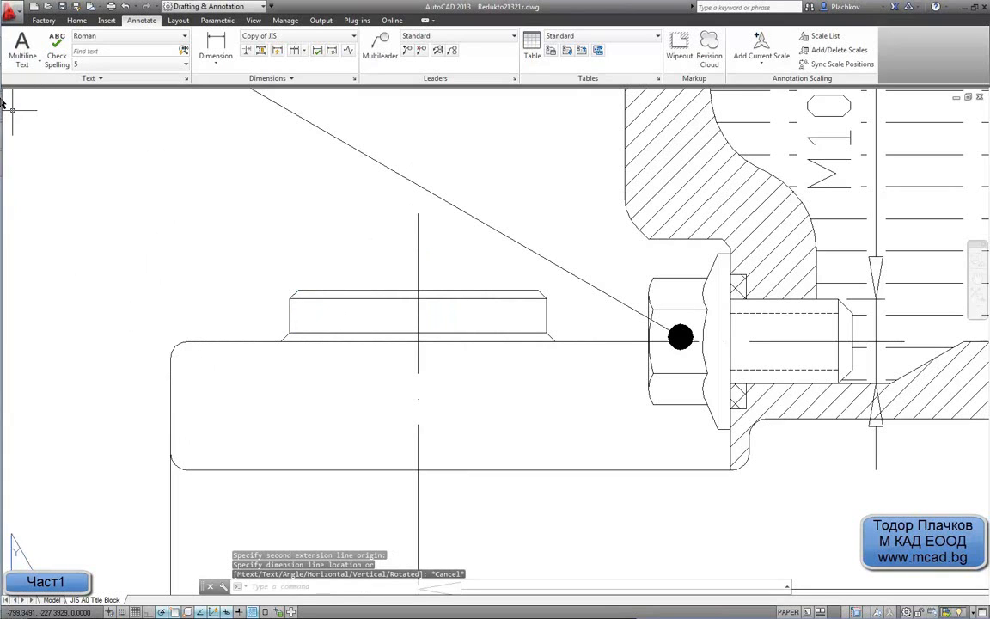
click(13, 103)
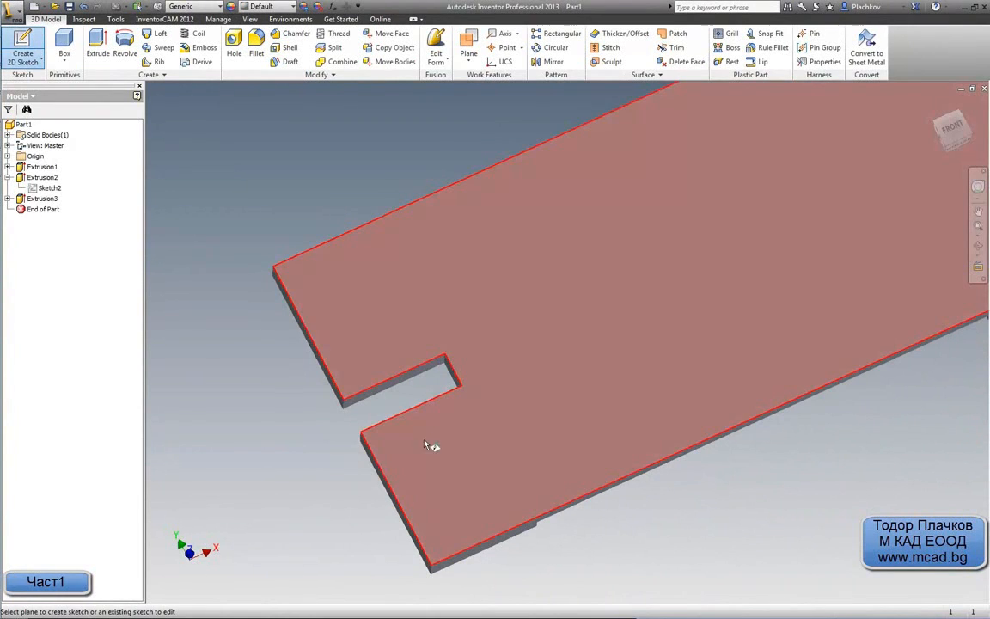
click(461, 463)
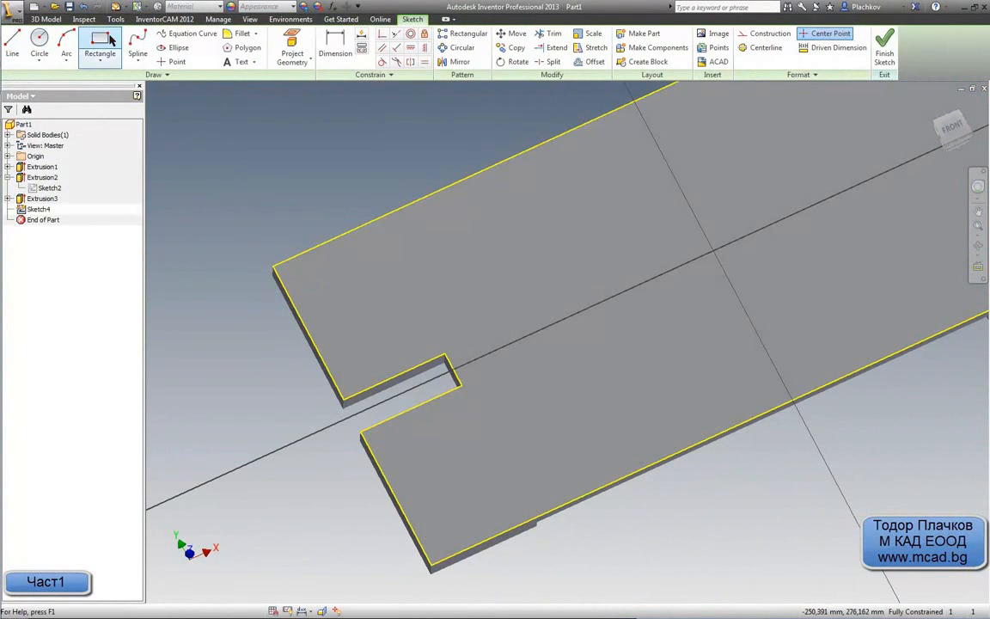
click(40, 43)
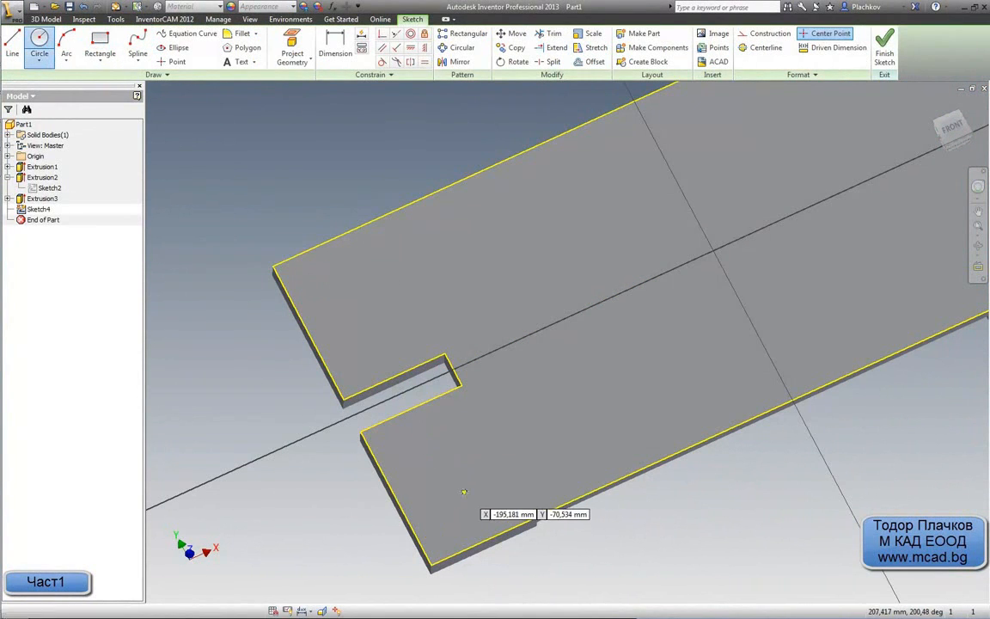
click(461, 490)
text(30)
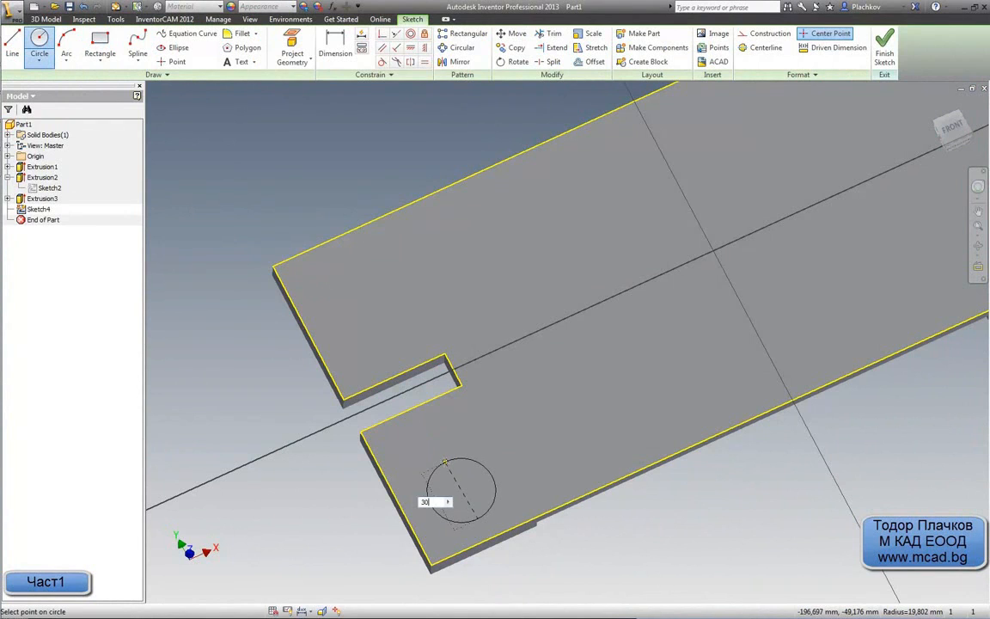
key(Return)
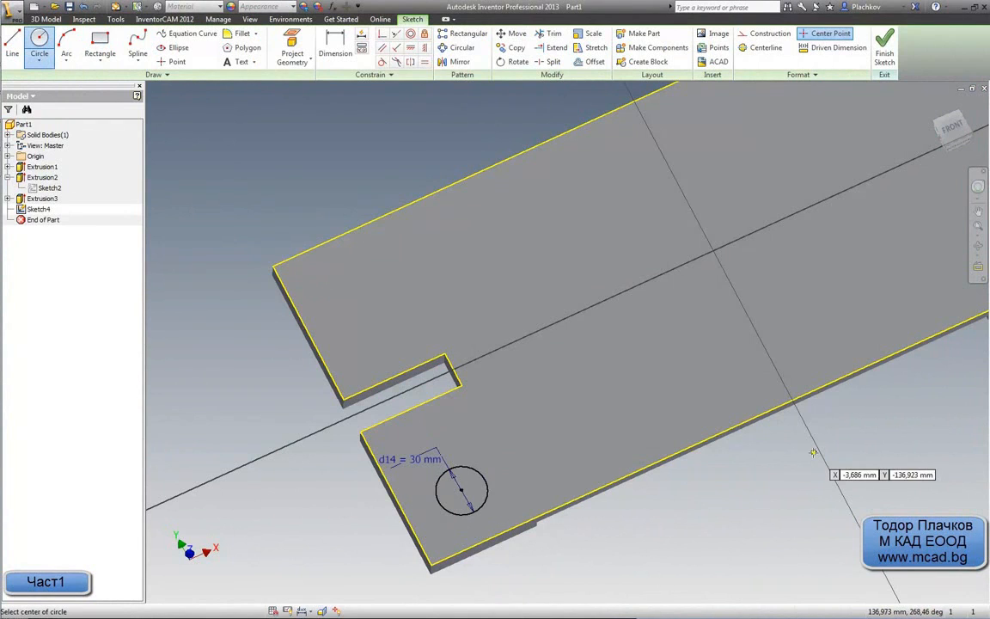
Step: Dimension the circle's centre 30 mm from the plate's notched end edge
click(335, 43)
scroll(410, 522, up, 3)
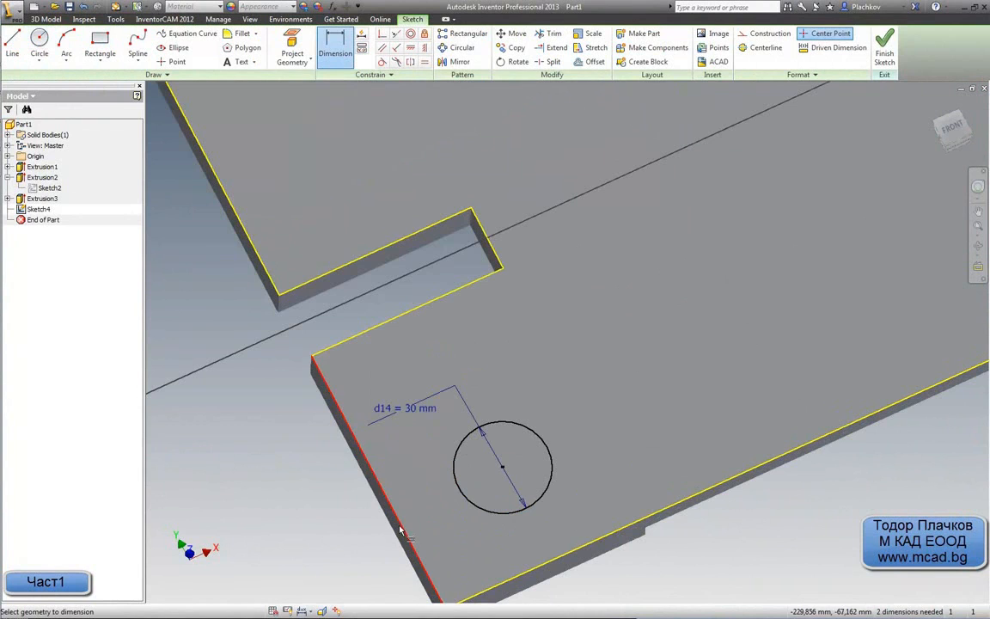
click(404, 537)
click(504, 472)
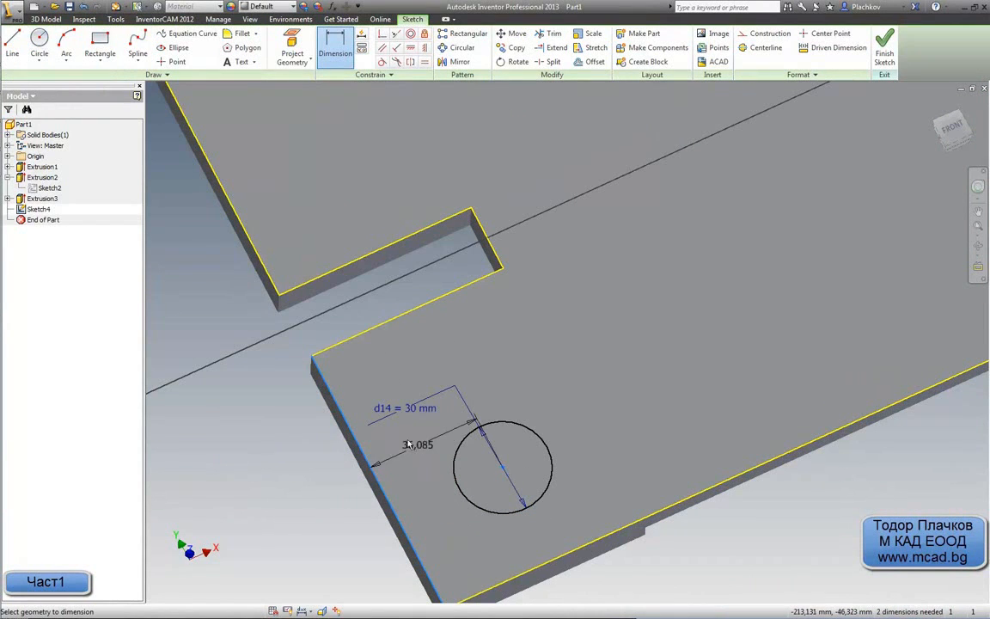
click(423, 455)
text(3)
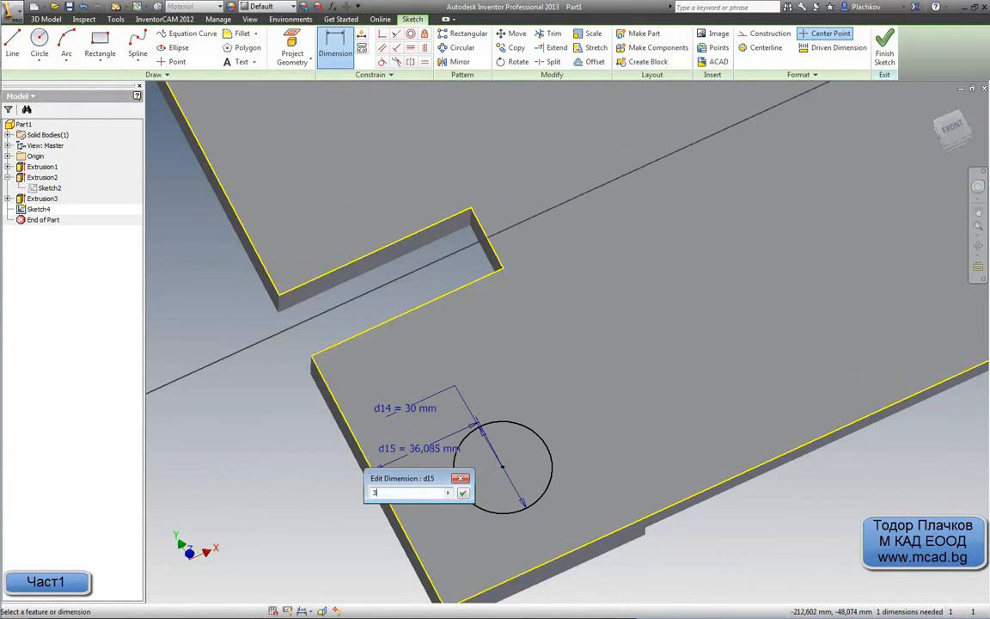
text(0)
key(Return)
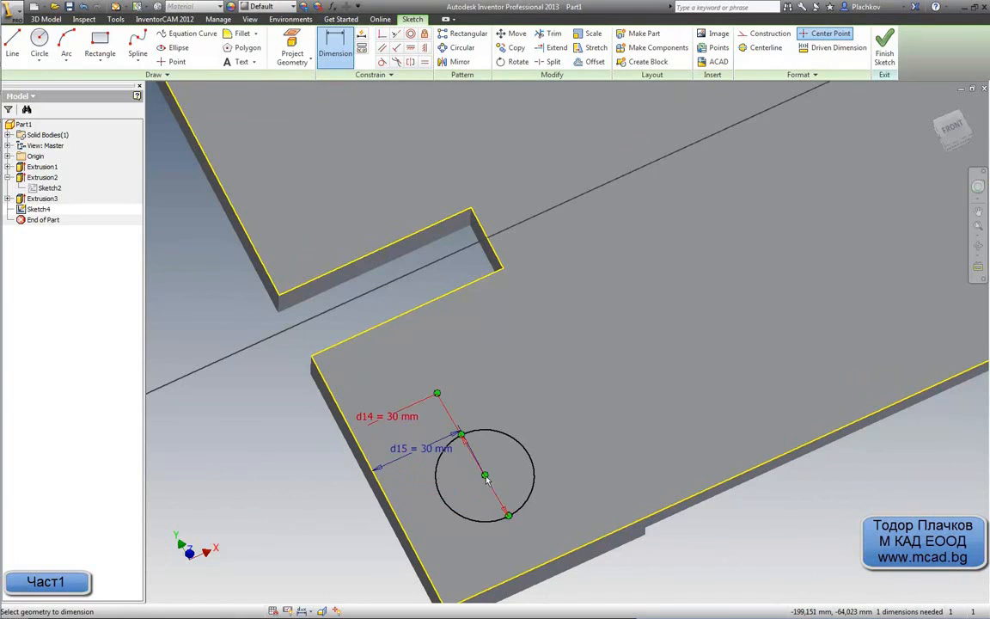
Step: Dimension the circle's centre 30 mm from the plate's nearer long edge
click(628, 527)
click(604, 484)
text(30)
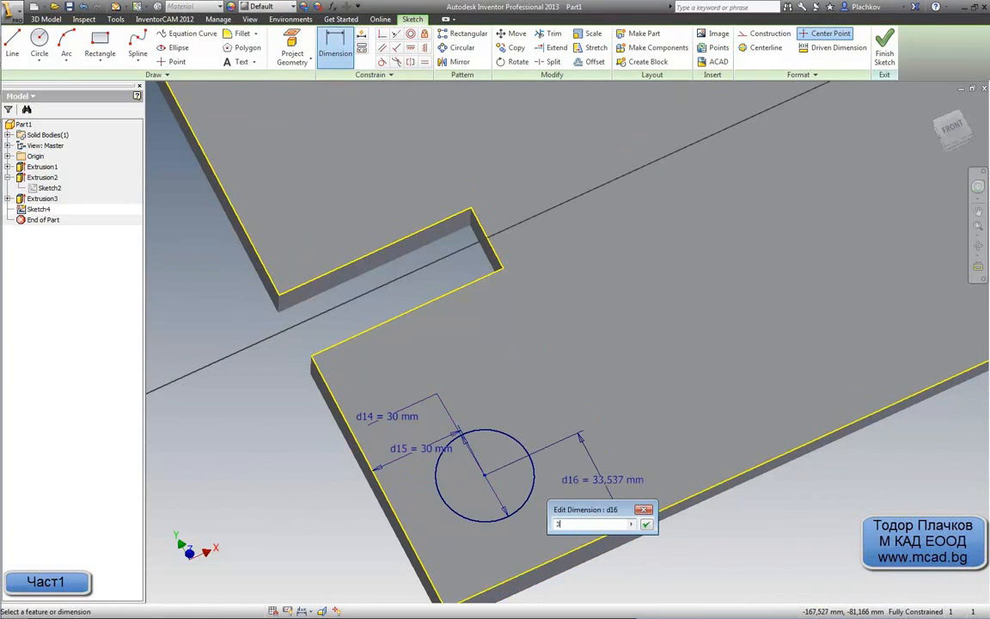
key(Return)
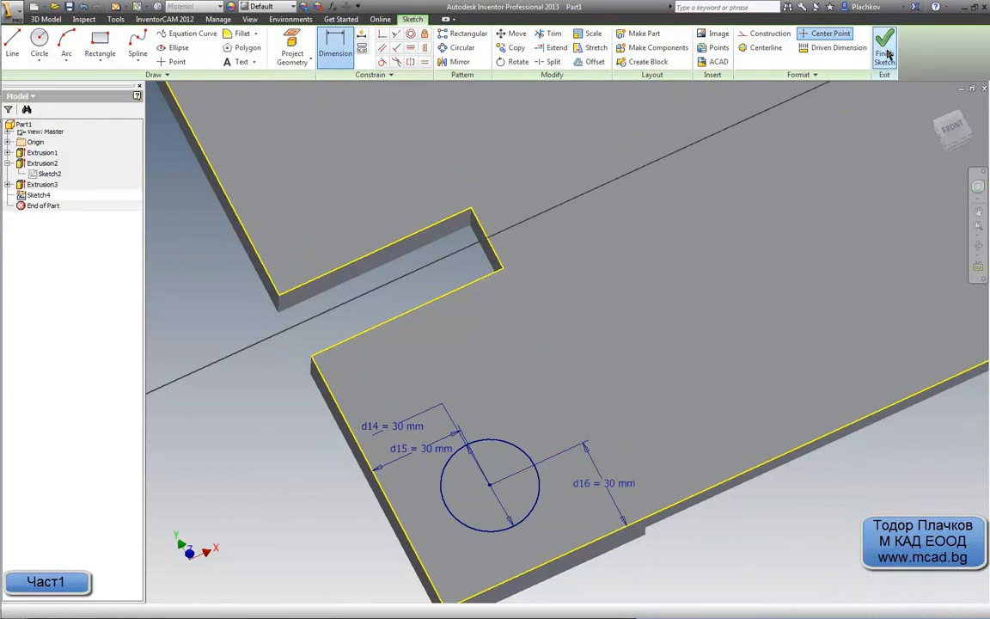
Step: Finish the sketch and extrude the 30 mm circle 6 mm upward from the plate as a boss
click(884, 50)
right_click(293, 496)
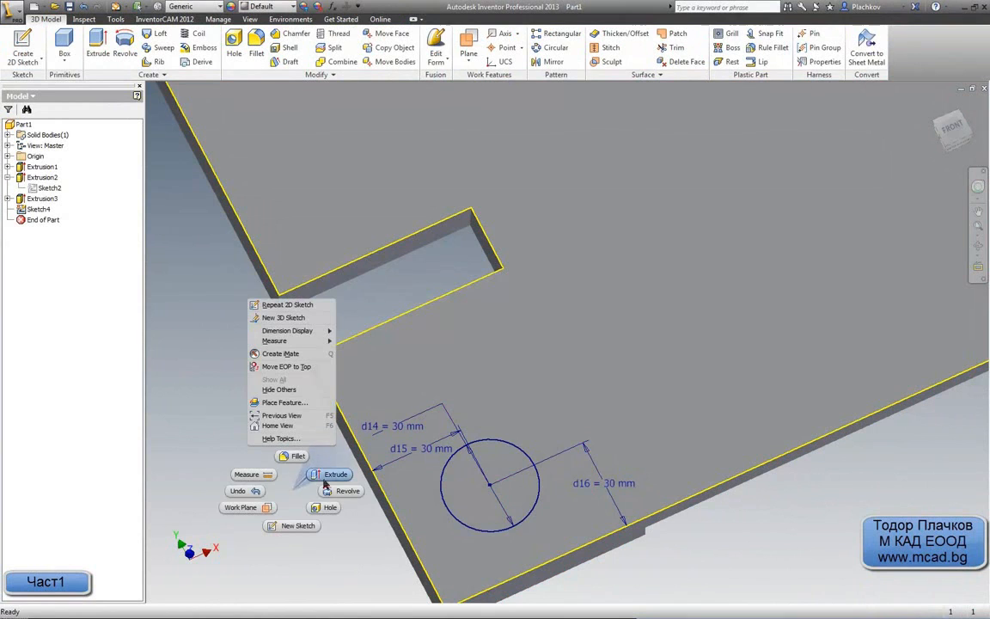
click(325, 482)
click(461, 488)
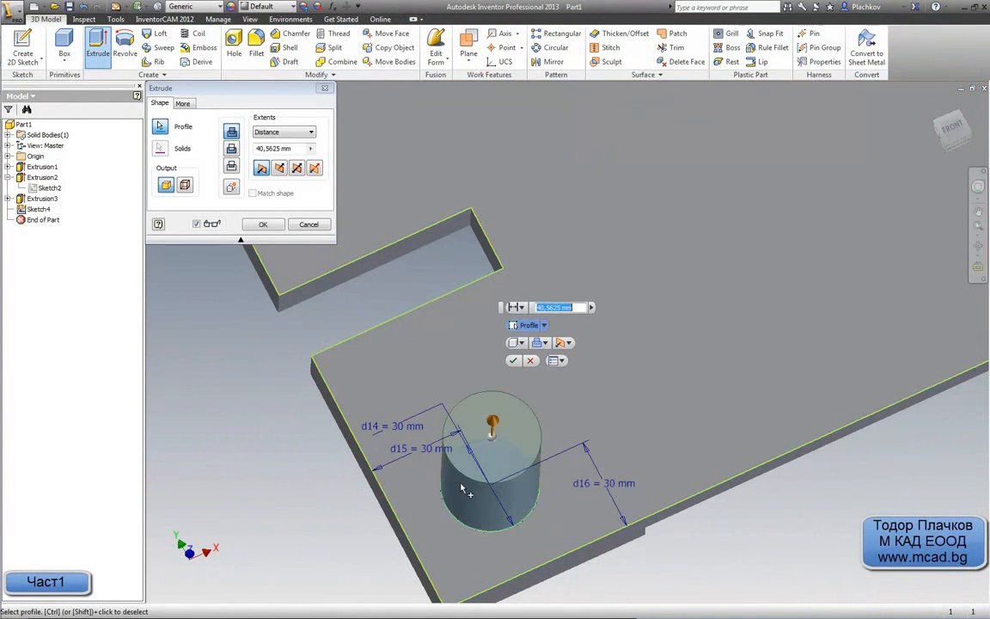
key(F4)
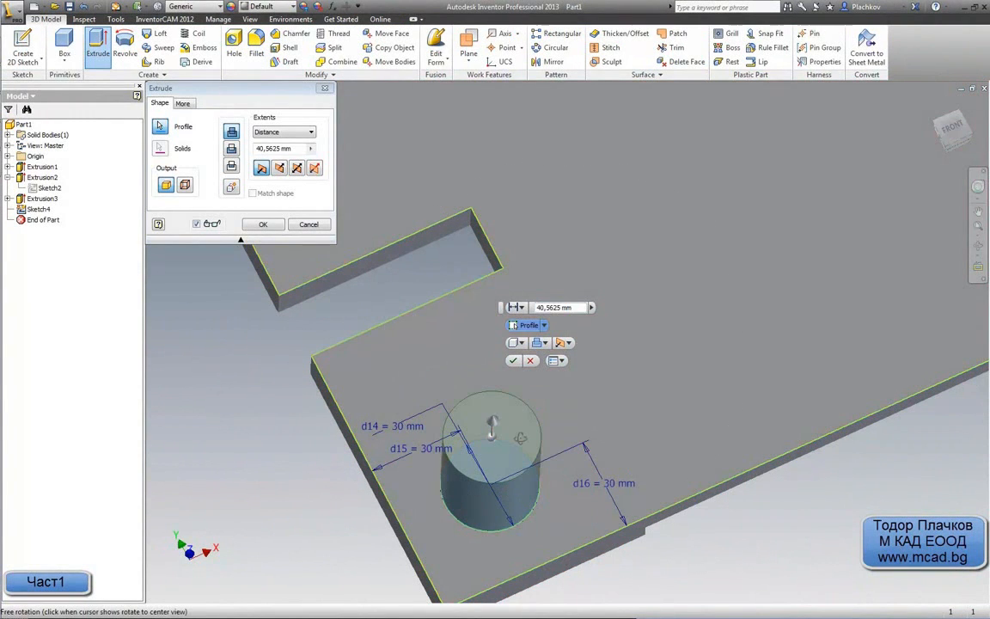
drag(520, 436, 517, 413)
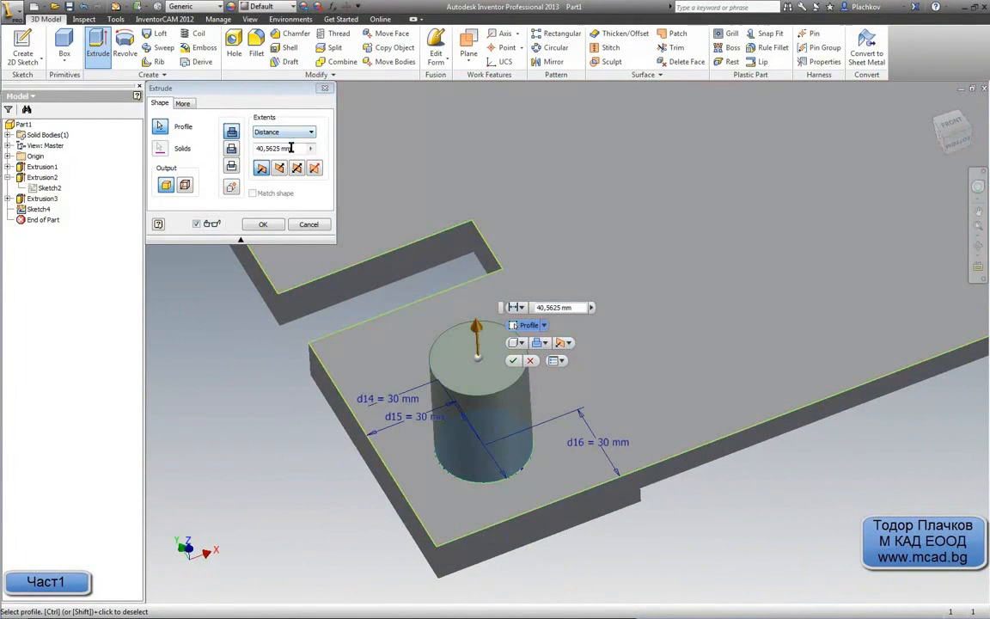
drag(292, 148, 250, 152)
text(6)
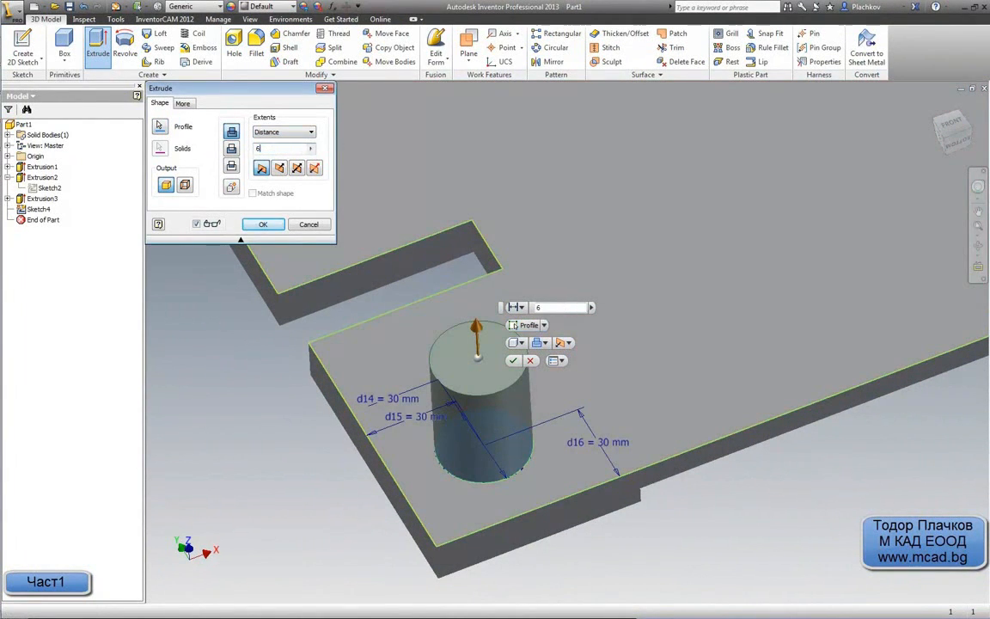
key(Return)
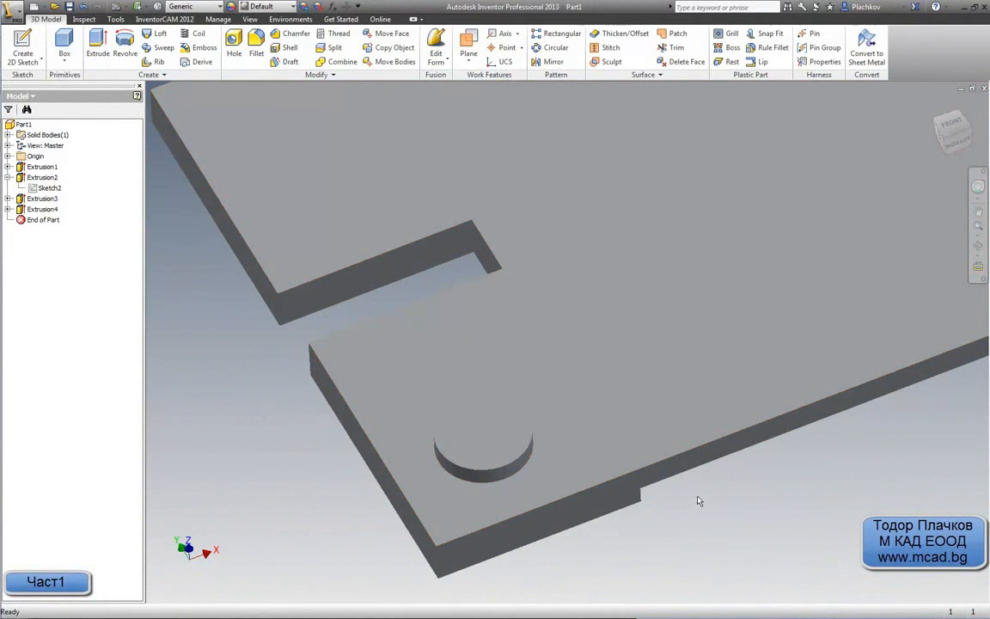
key(F4)
drag(647, 496, 579, 400)
middle_drag(572, 404, 555, 453)
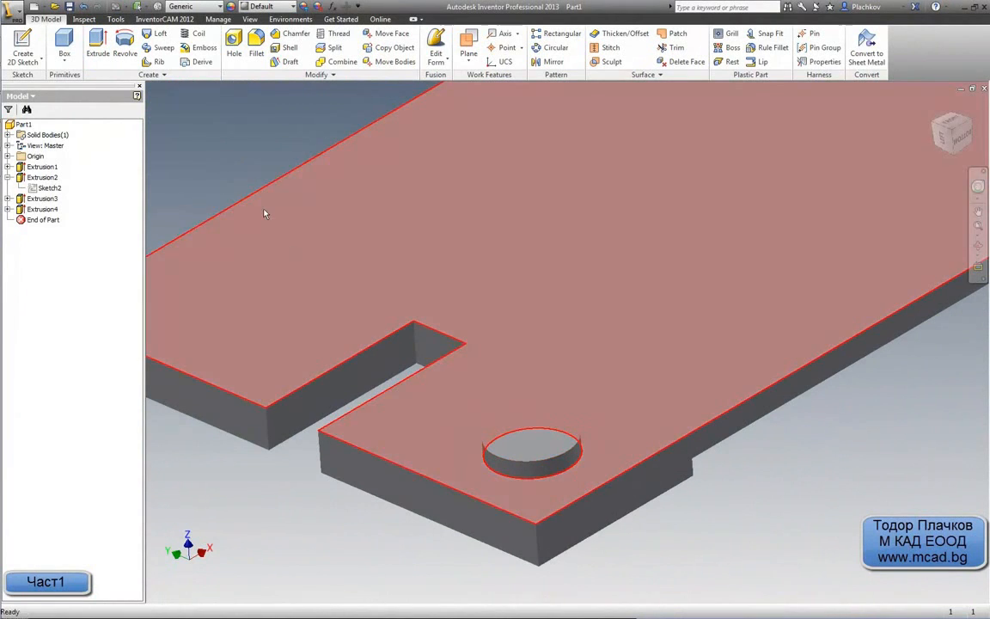
Step: Switch to AutoCAD and measure the horizontal width of the chamfer at the boss's foot with a linear dimension, without placing it
mouse_move(1, 188)
click(11, 100)
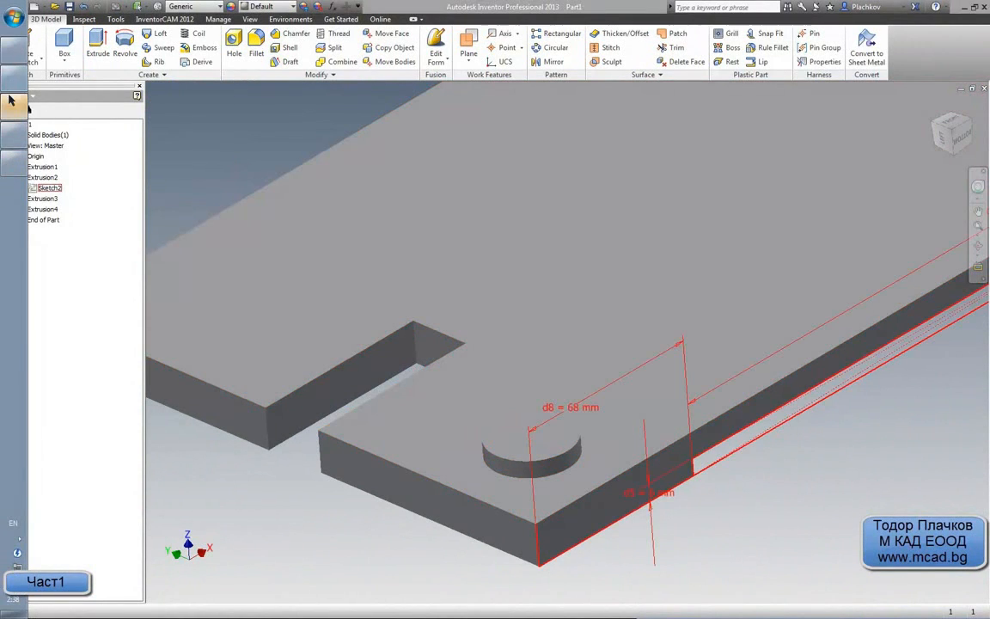
middle_drag(276, 300, 309, 378)
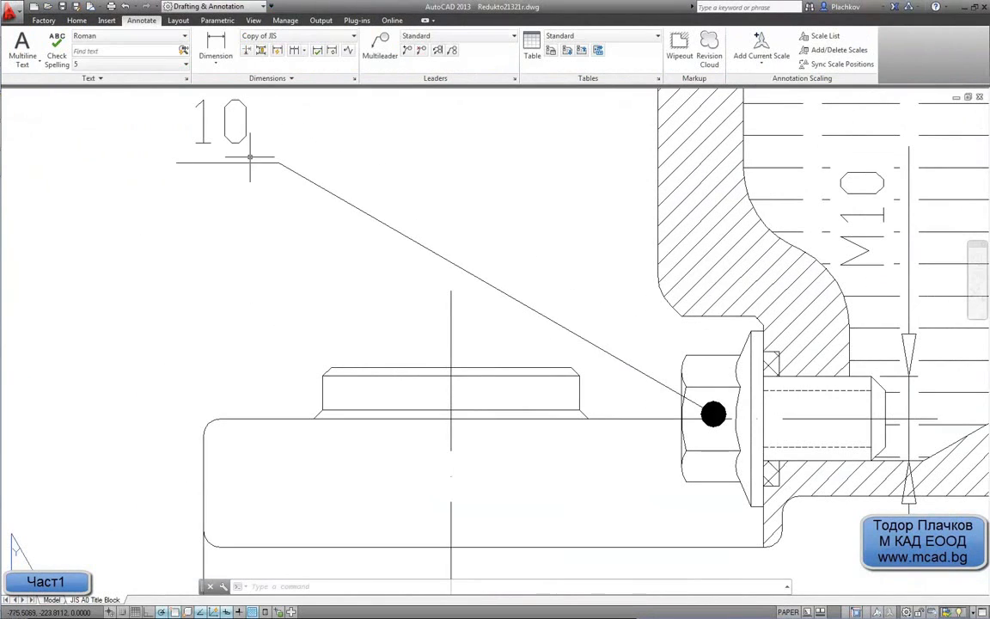
click(215, 47)
scroll(272, 380, up, 3)
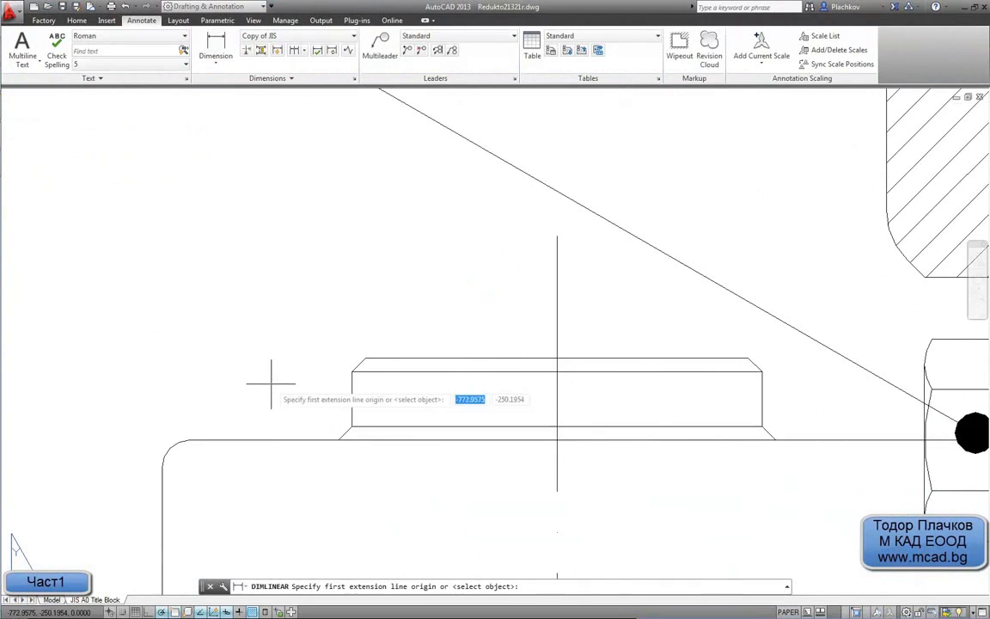
click(339, 437)
click(352, 427)
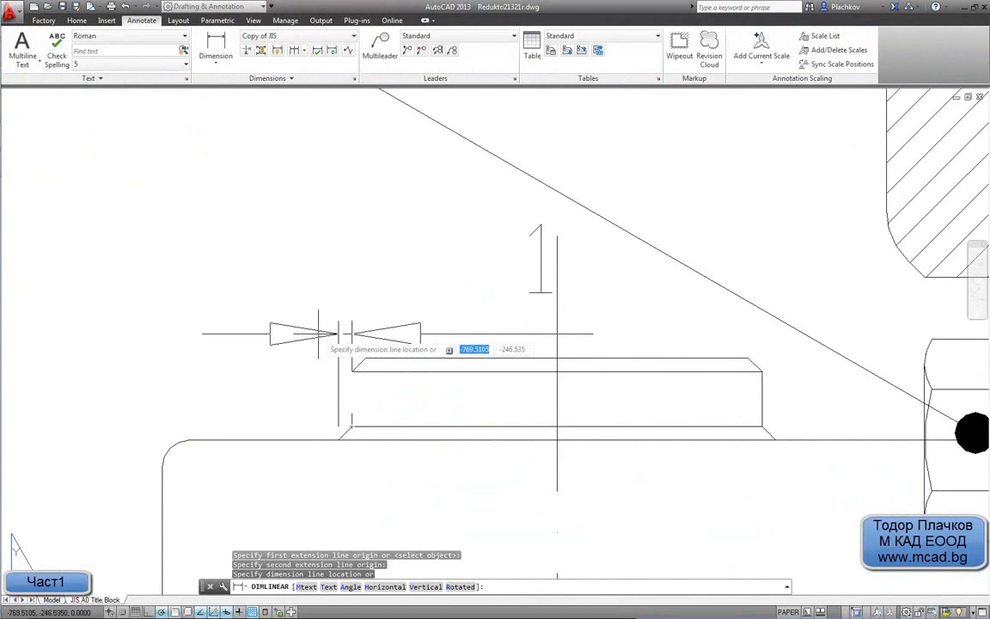
key(Escape)
Step: Measure the chamfer on the boss's upper edge with a linear dimension, without placing it
key(Return)
click(352, 371)
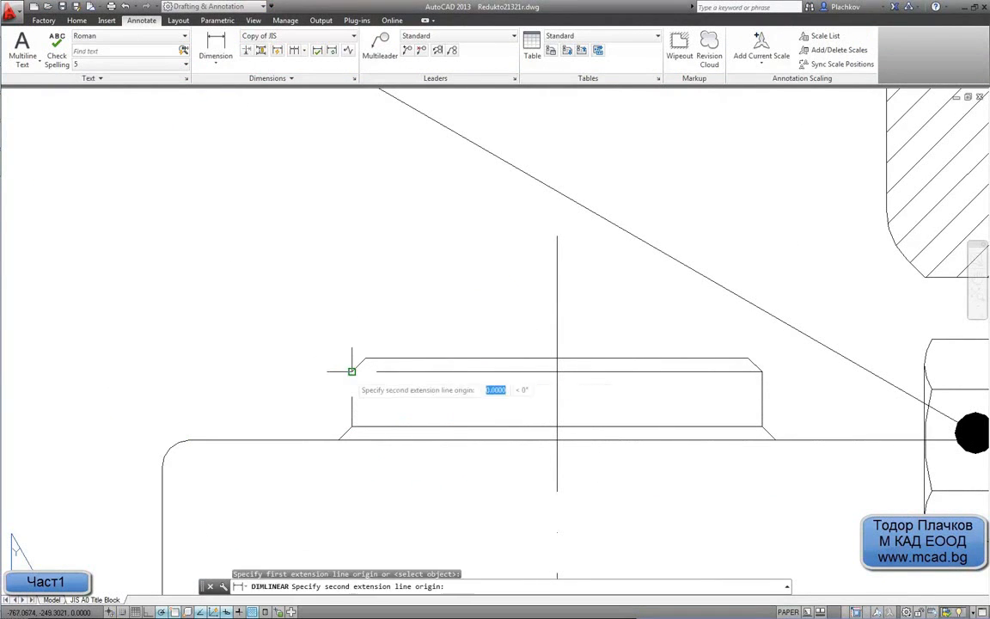
click(366, 358)
key(Escape)
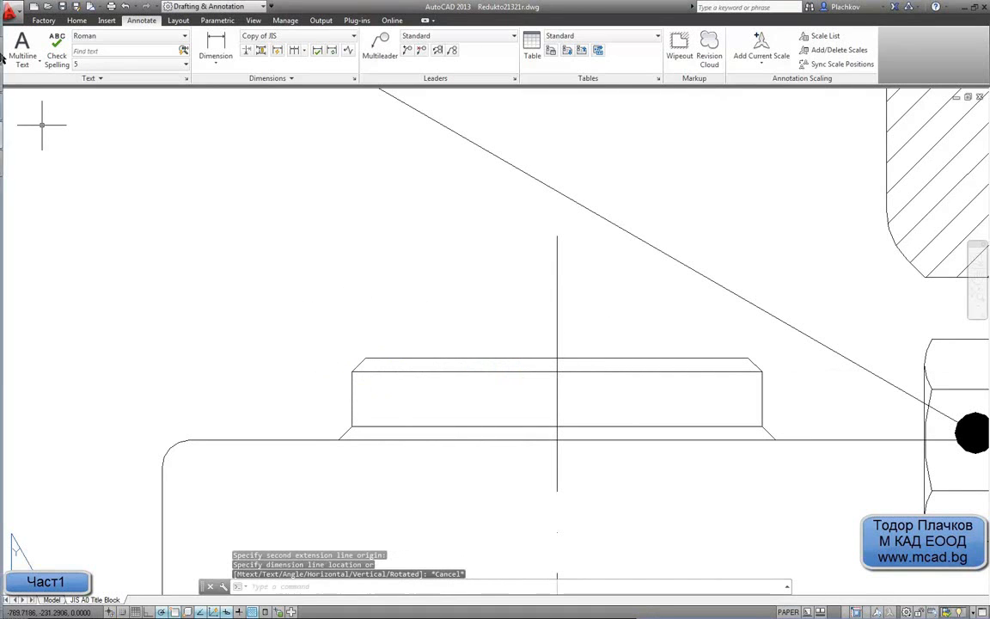
Step: Switch to Inventor and chamfer the boss's upper edge and its foot edge on the plate by 1 mm
click(12, 98)
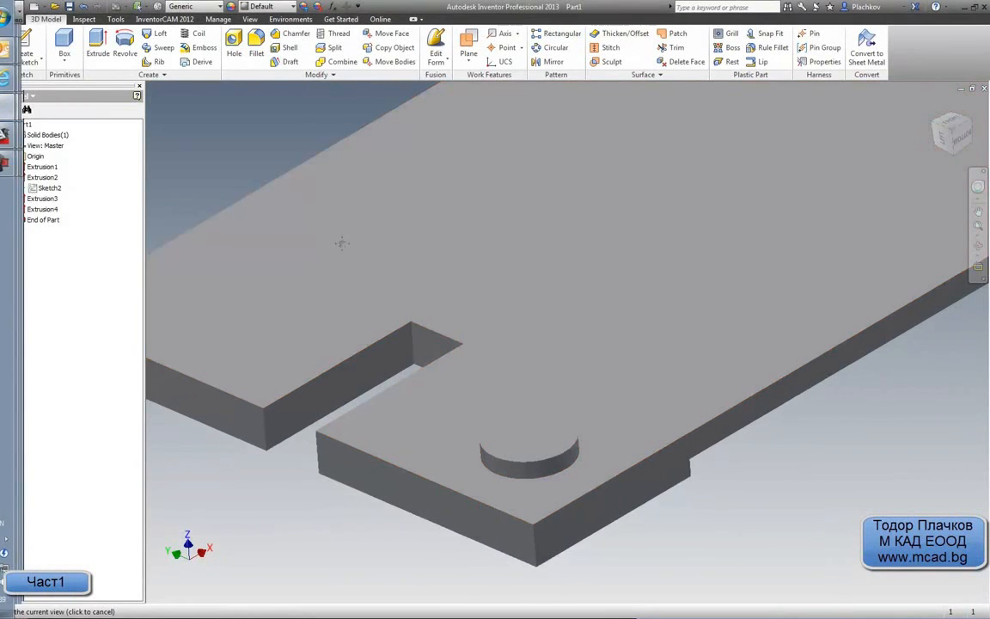
click(292, 34)
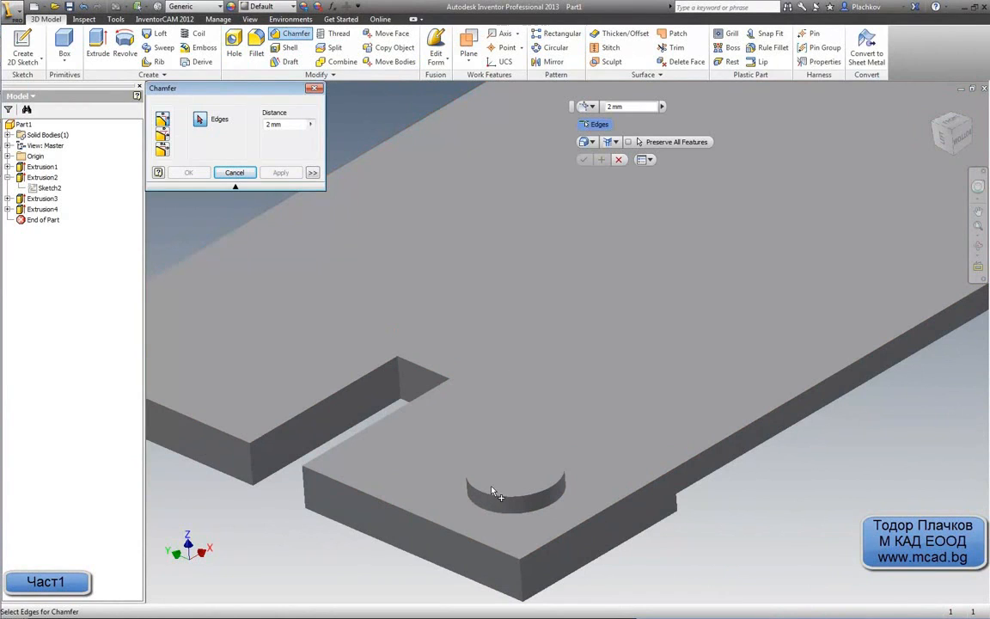
click(489, 512)
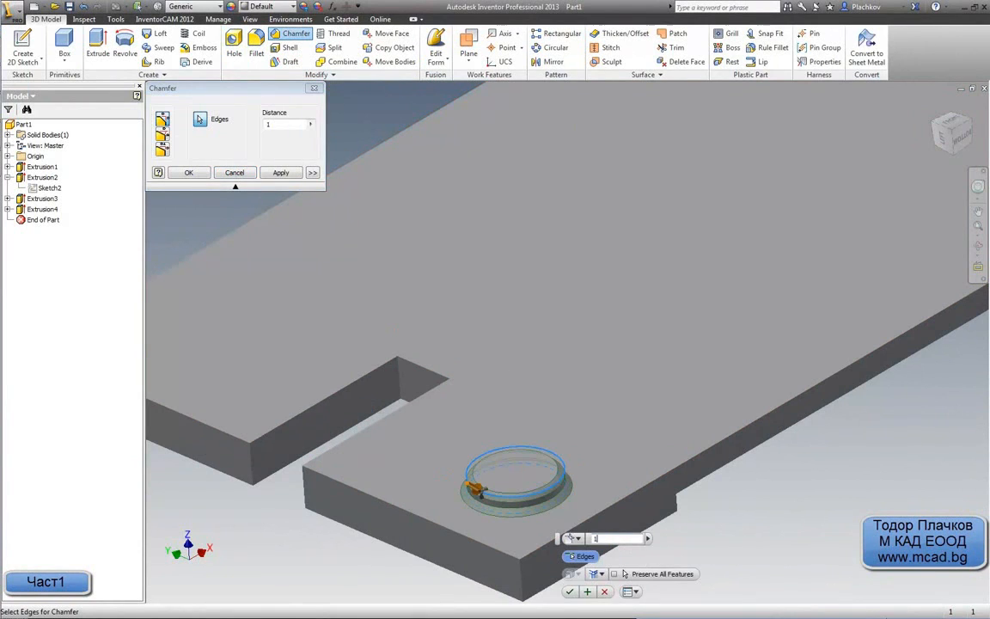
click(199, 173)
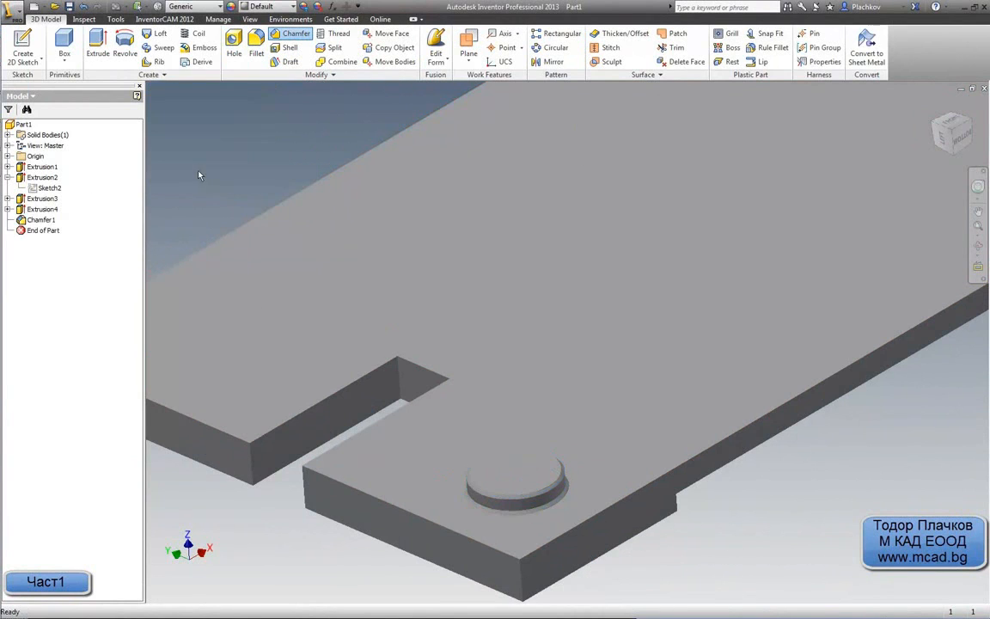
Step: Switch to AutoCAD and check the diameter of the mounting hole in the sectioned foot at the far end of the base
mouse_move(9, 112)
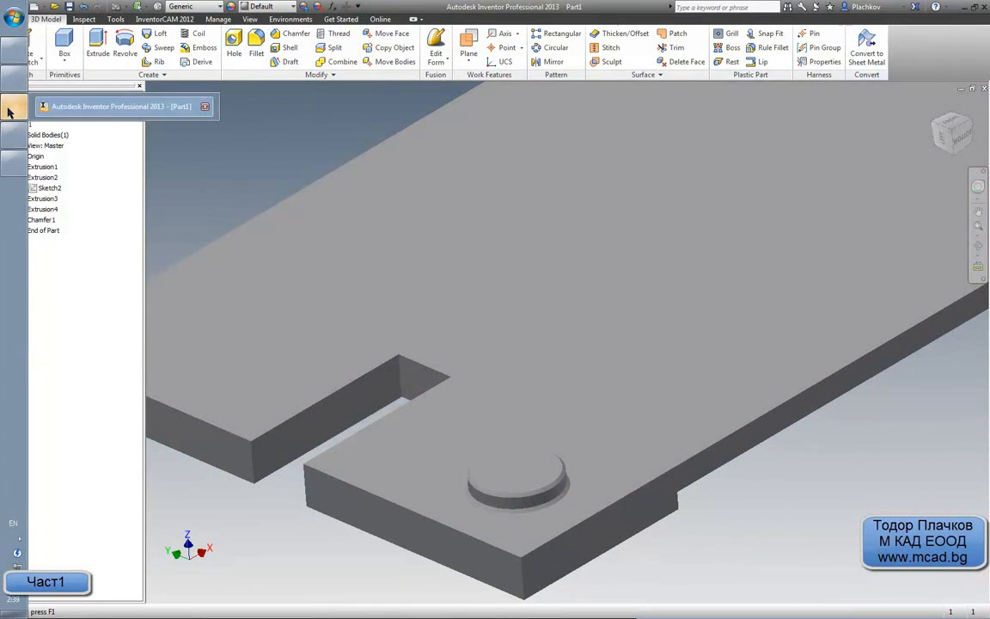
click(11, 134)
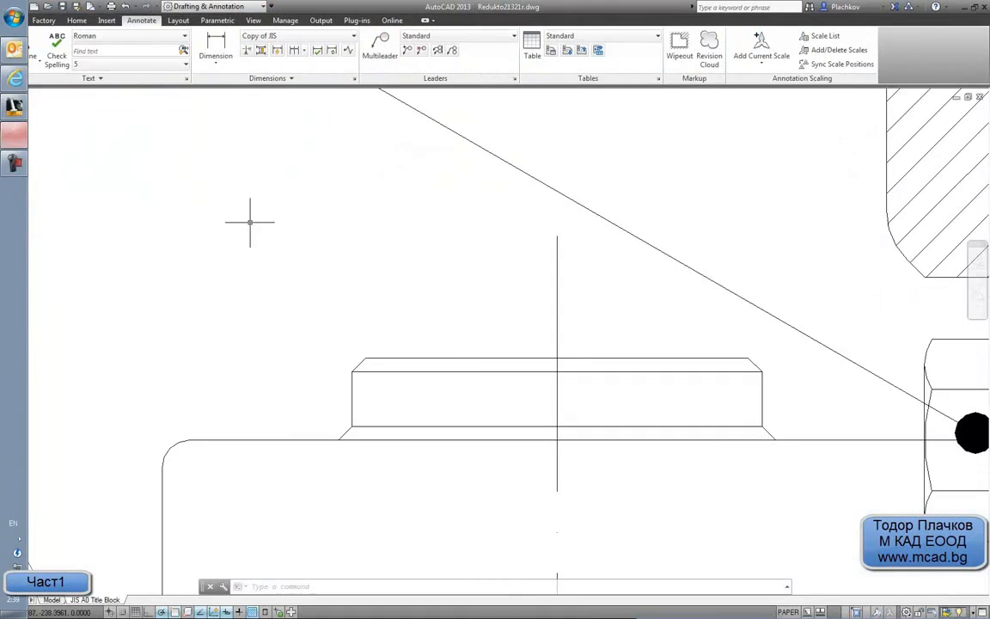
scroll(361, 276, down, 2)
middle_drag(636, 384, 206, 404)
scroll(581, 384, down, 6)
scroll(770, 375, up, 4)
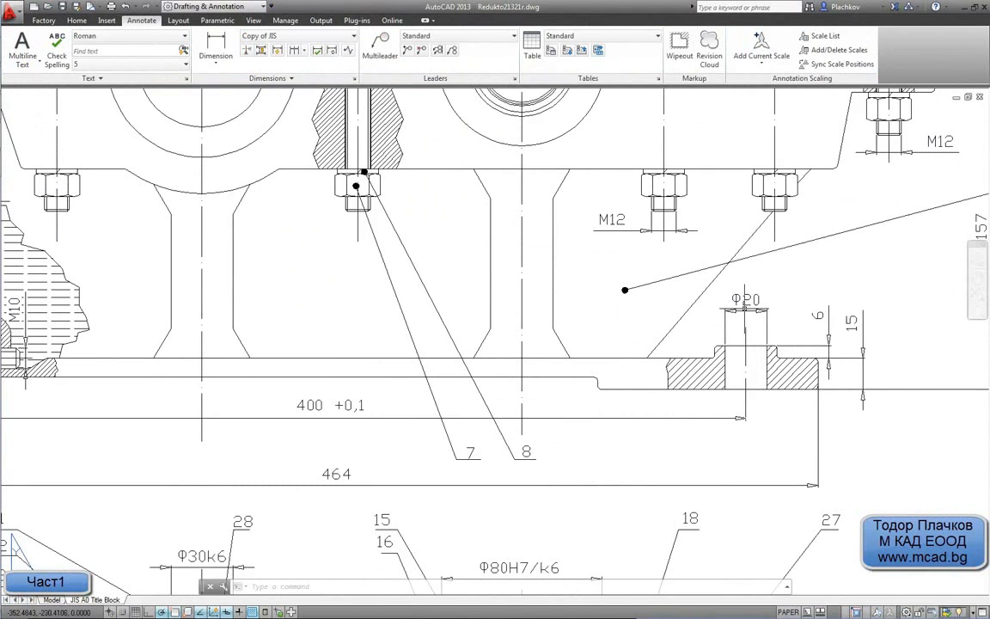
Step: Switch to Inventor and cut a 20 mm simple hole through all, placed on the boss's upper face and concentric with the boss
mouse_move(3, 214)
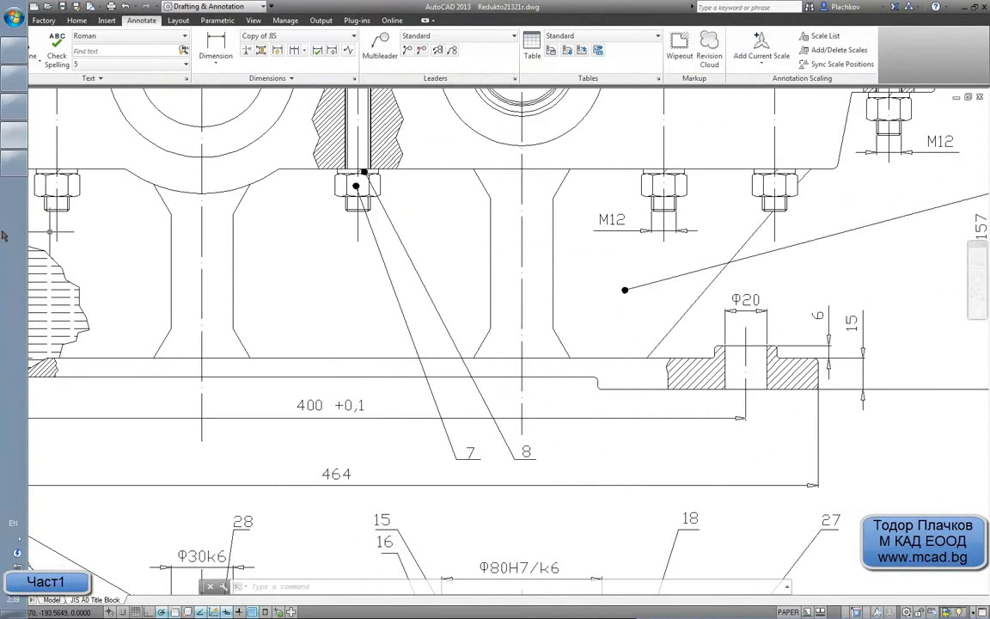
click(4, 134)
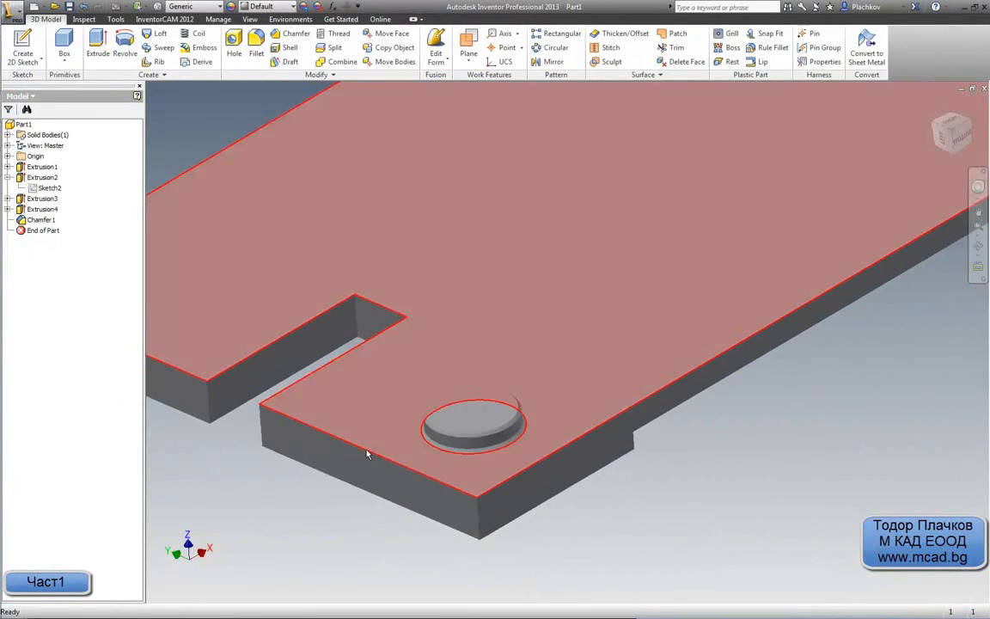
middle_drag(367, 453, 434, 550)
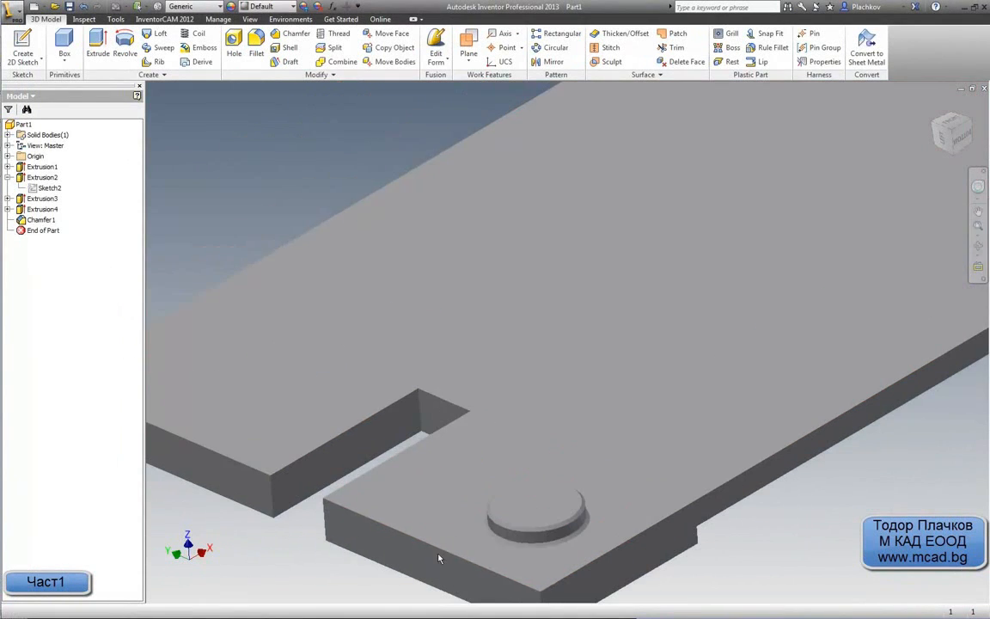
click(232, 45)
click(211, 120)
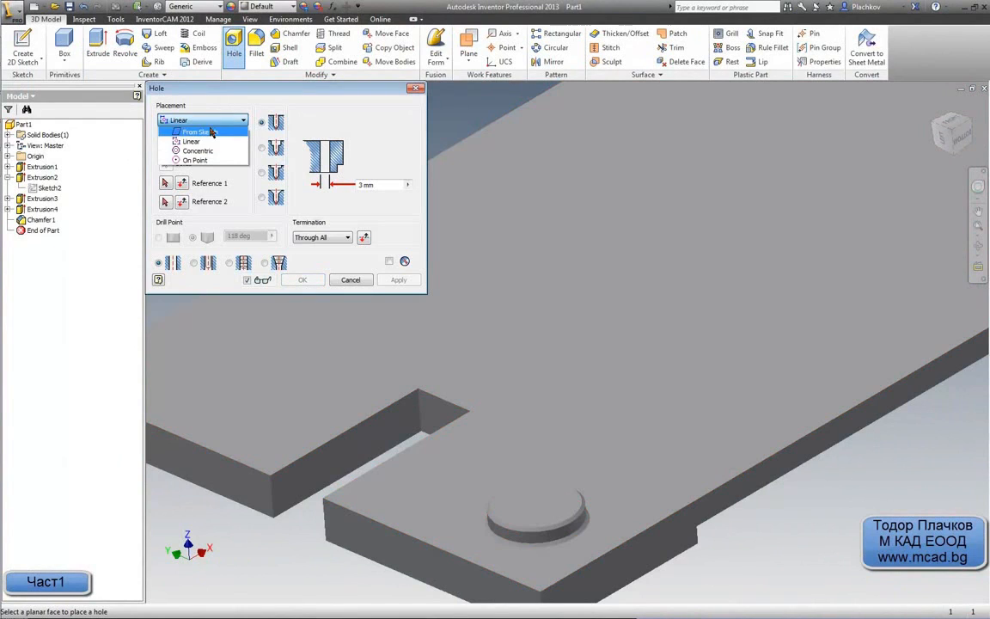
click(213, 151)
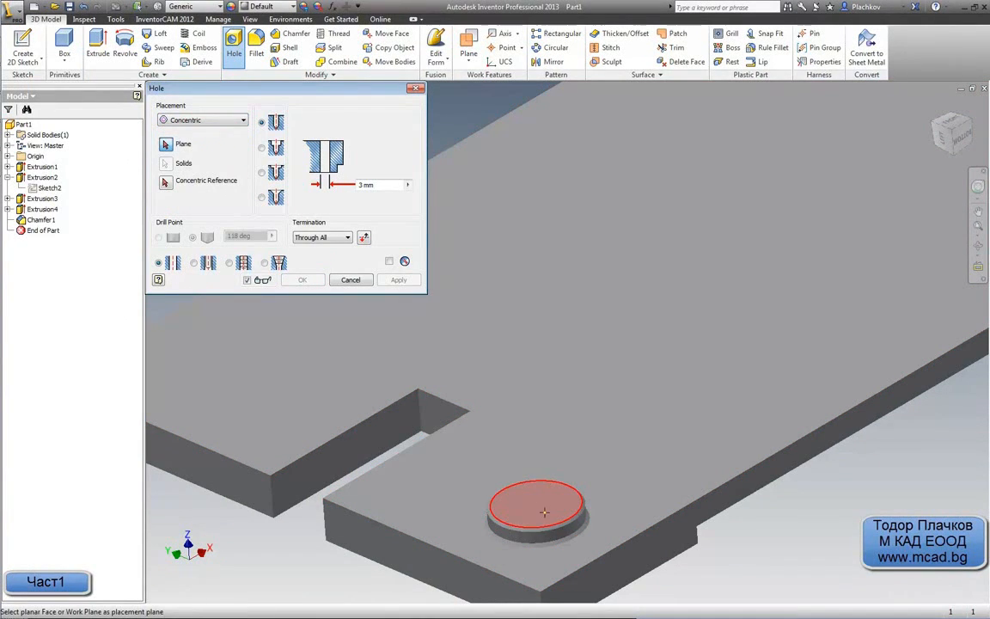
click(543, 512)
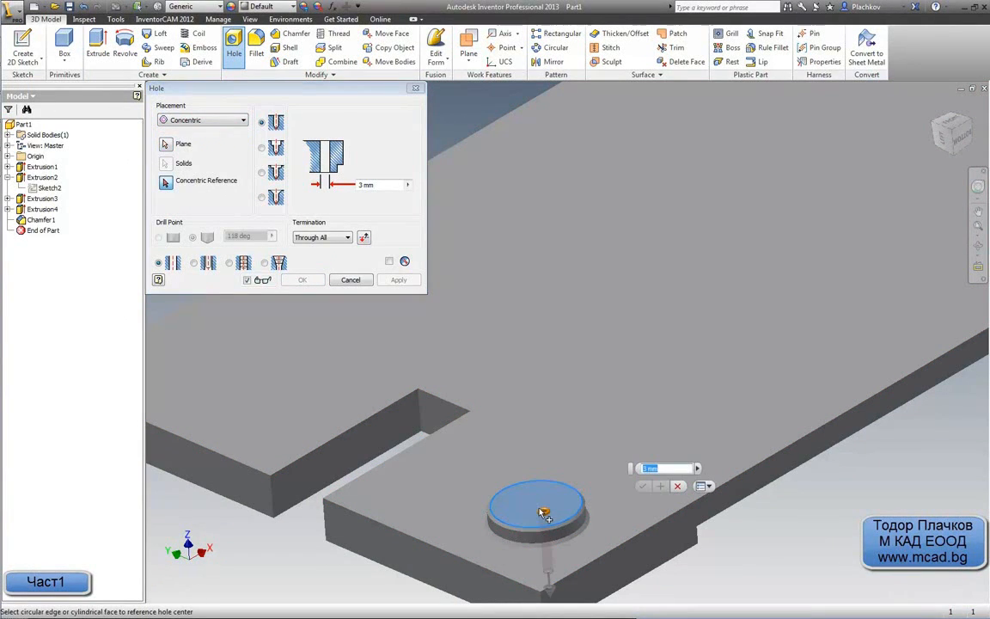
click(489, 519)
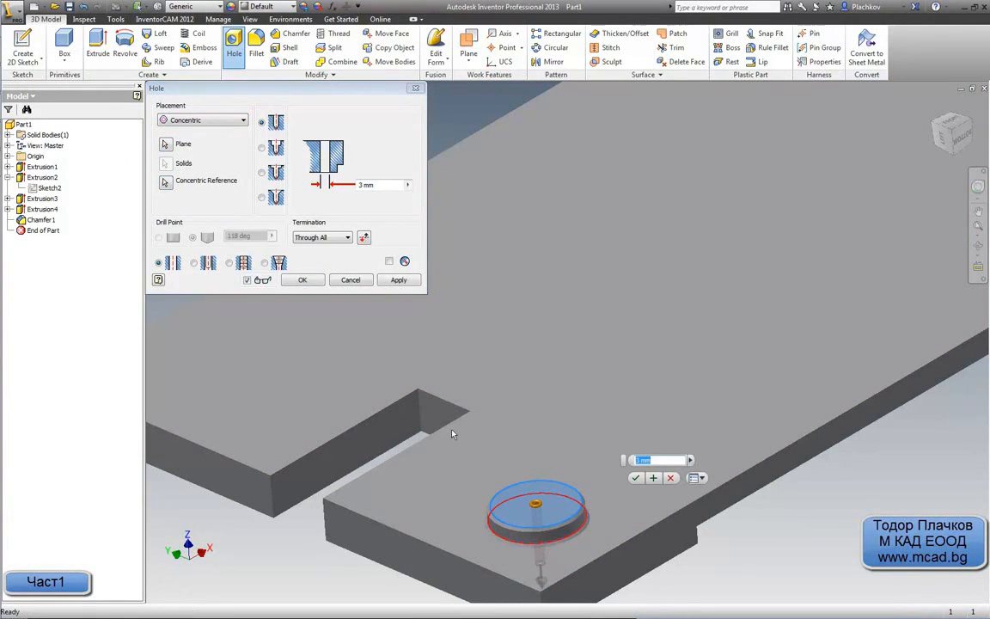
click(385, 186)
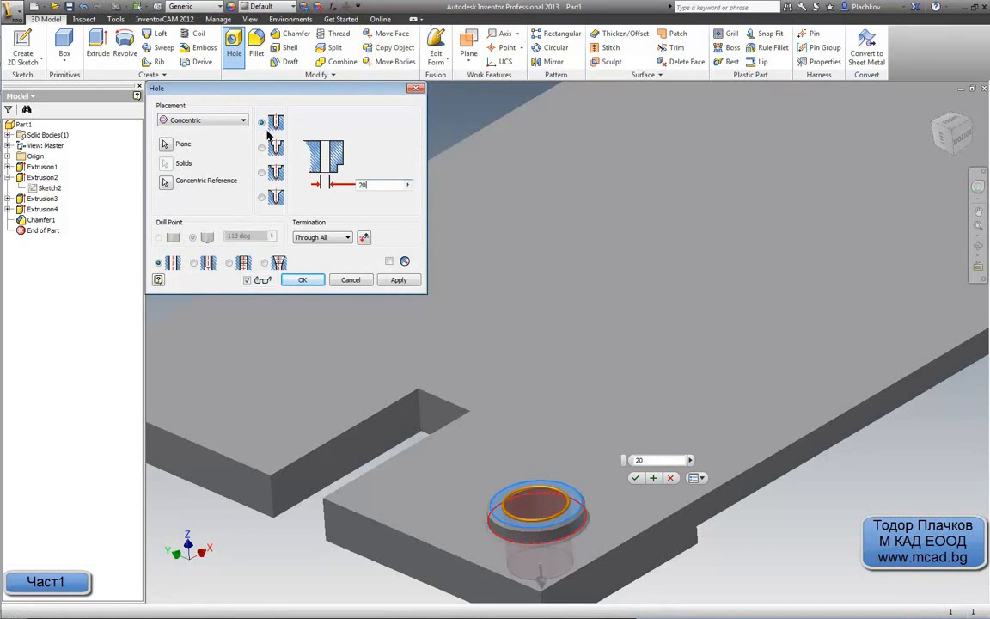
click(296, 282)
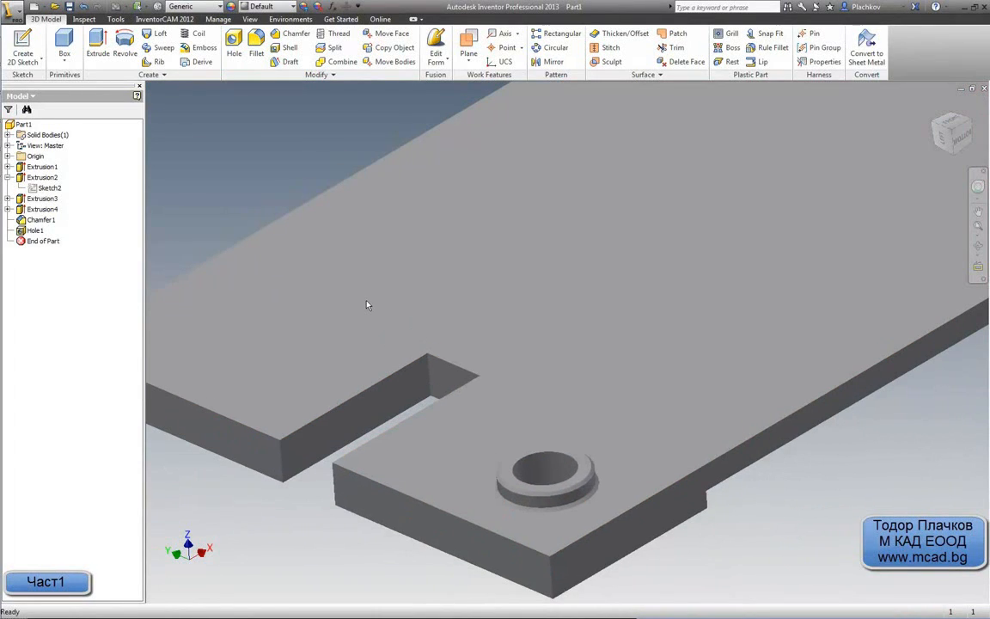
Step: Start a rectangular pattern of the boss extrusion and its hole, directed along the plate's long edge and its short notched-end edge
mouse_move(367, 304)
scroll(434, 374, down, 5)
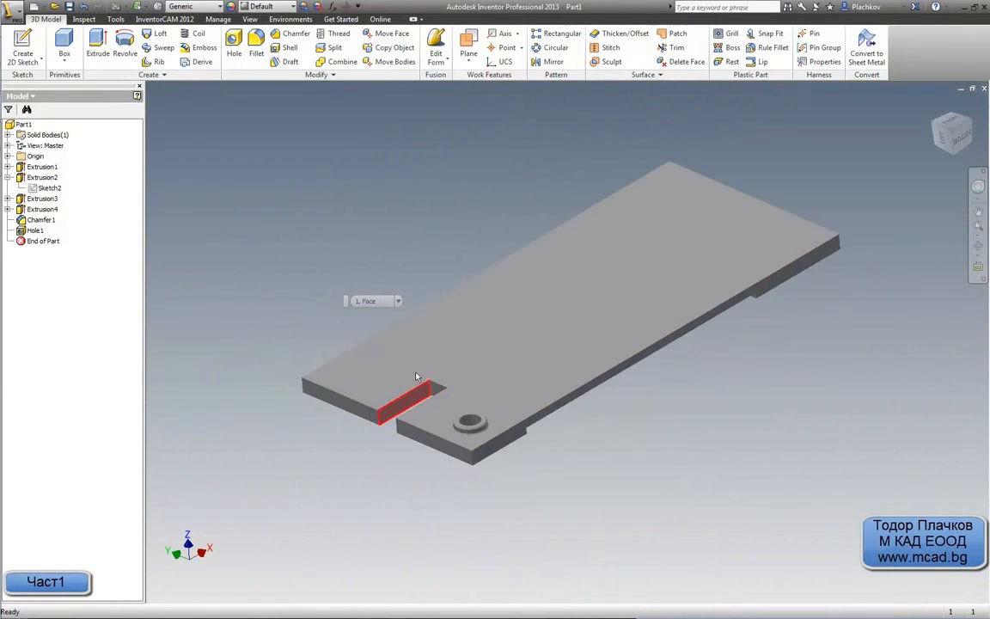
scroll(427, 424, up, 3)
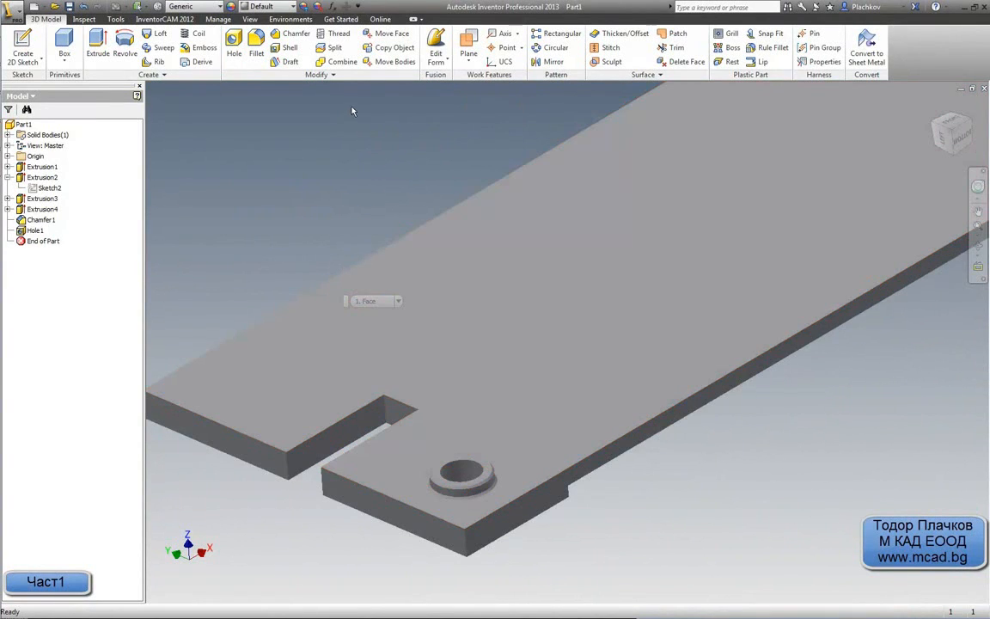
middle_drag(329, 135, 372, 163)
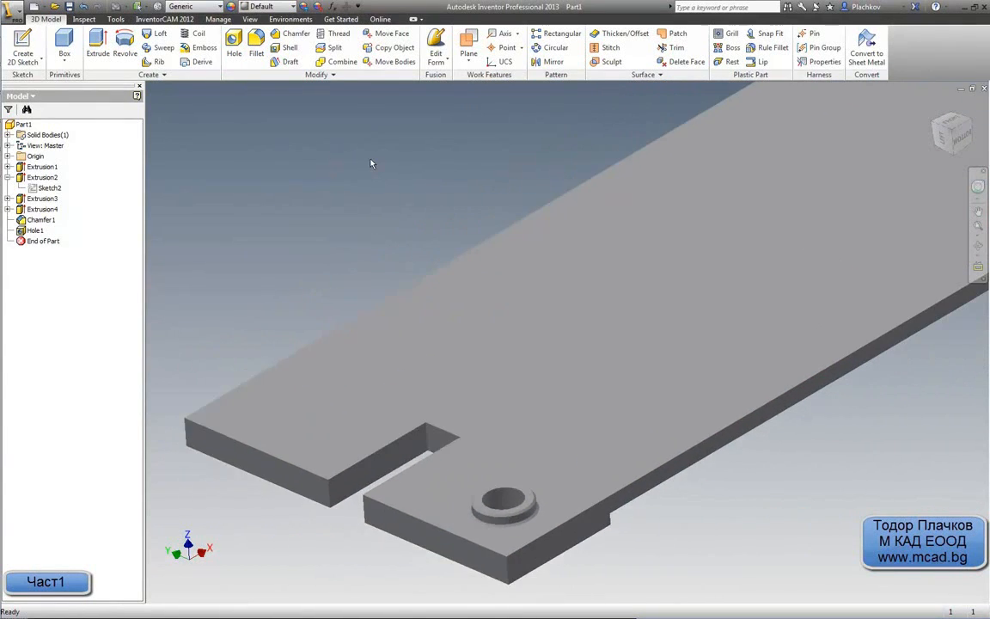
scroll(370, 168, down, 3)
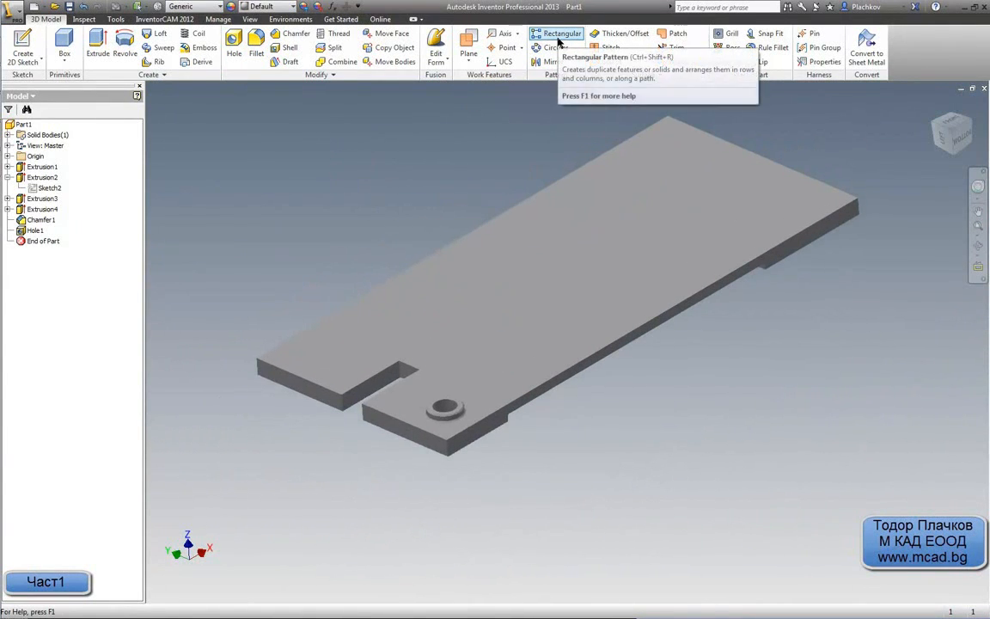
click(556, 36)
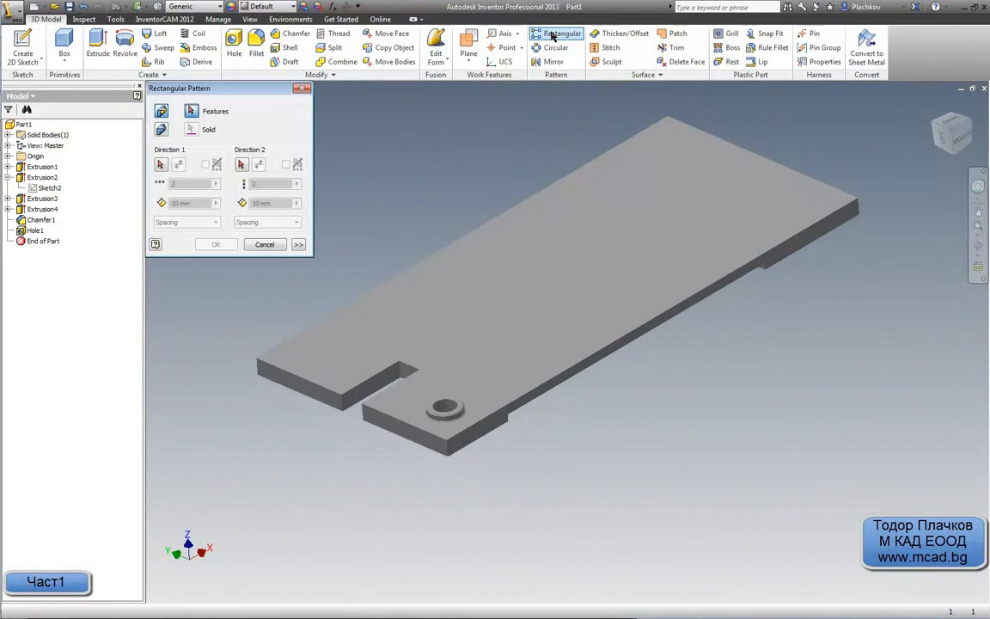
click(34, 231)
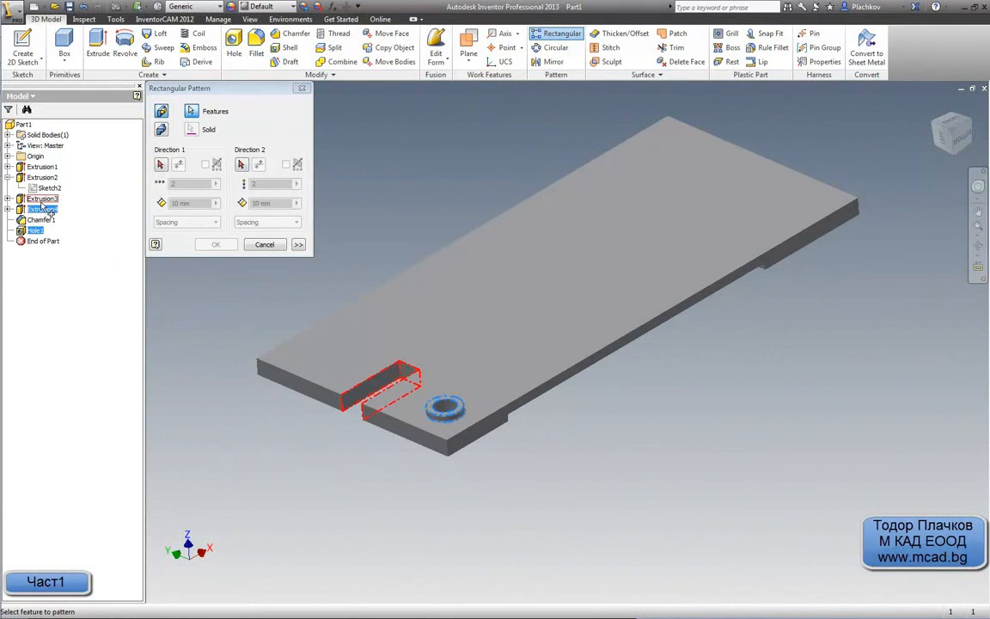
click(160, 164)
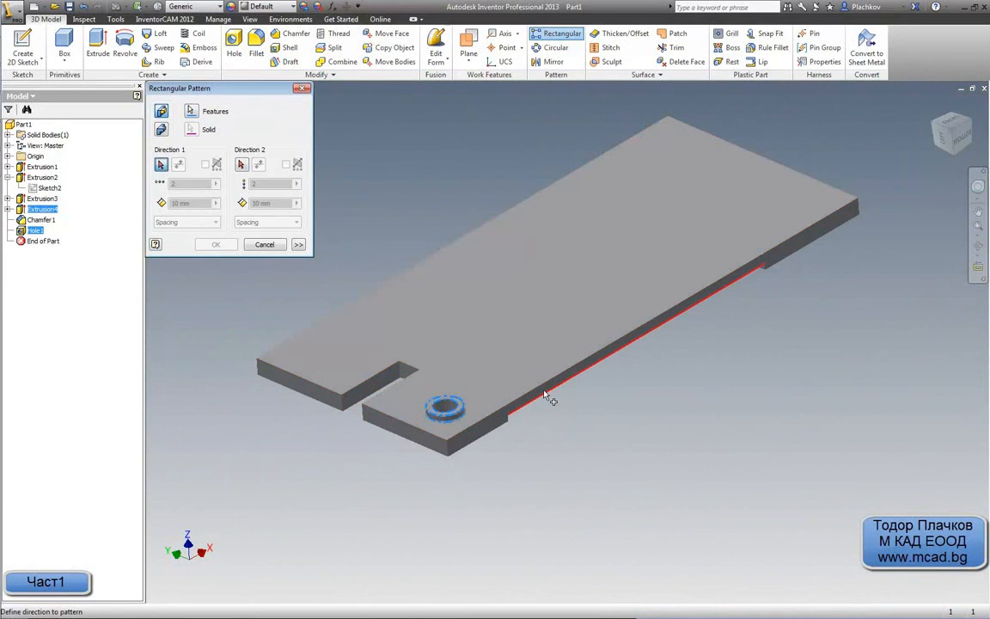
click(539, 395)
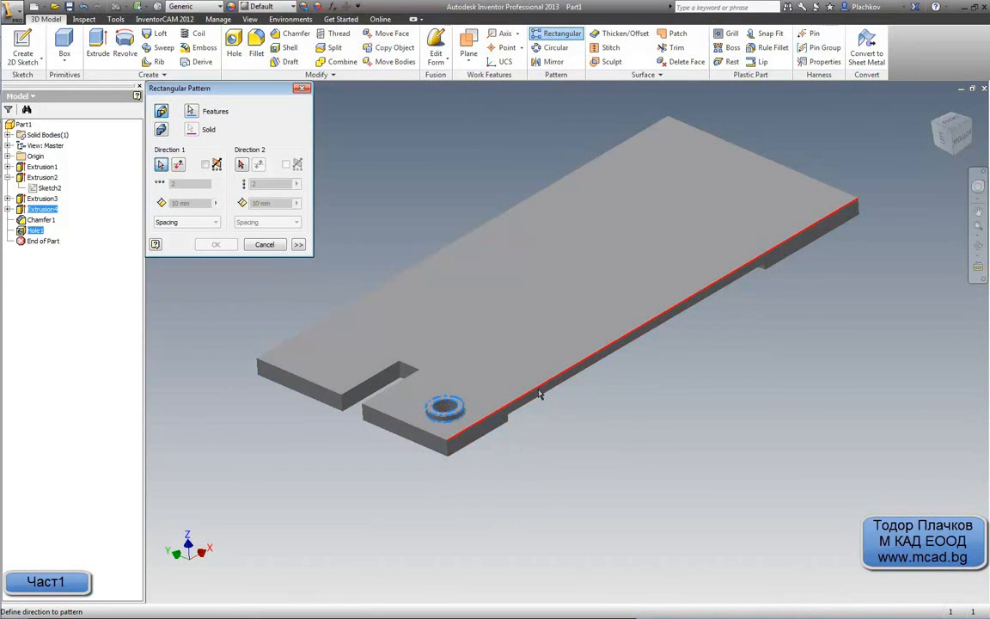
click(244, 165)
click(381, 415)
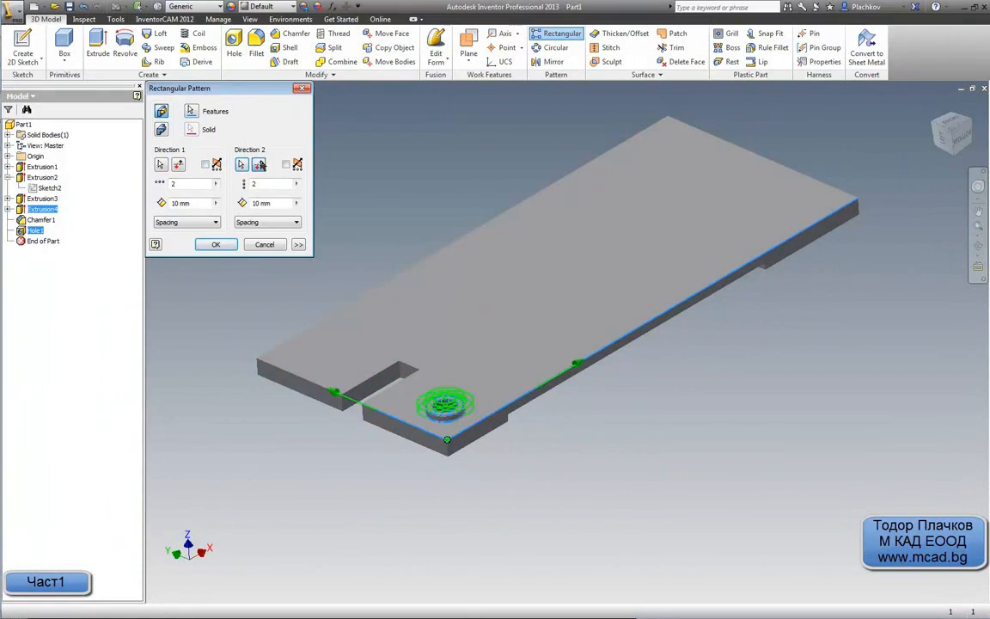
Step: Switch to AutoCAD and check the lengthwise and crosswise spacing of the mounting holes in the front and plan views
click(12, 135)
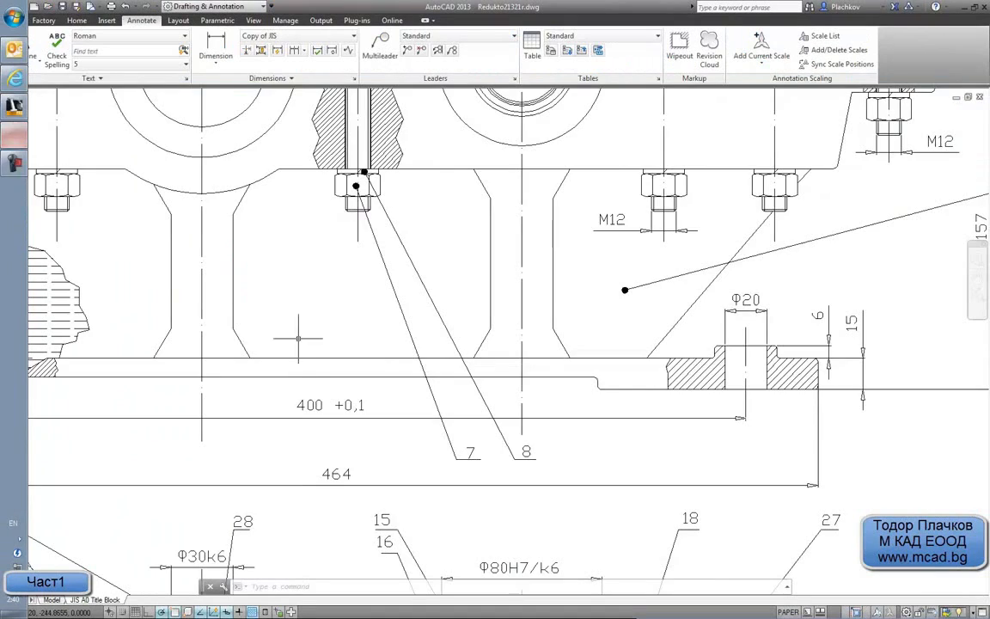
scroll(326, 378, down, 5)
scroll(327, 378, up, 2)
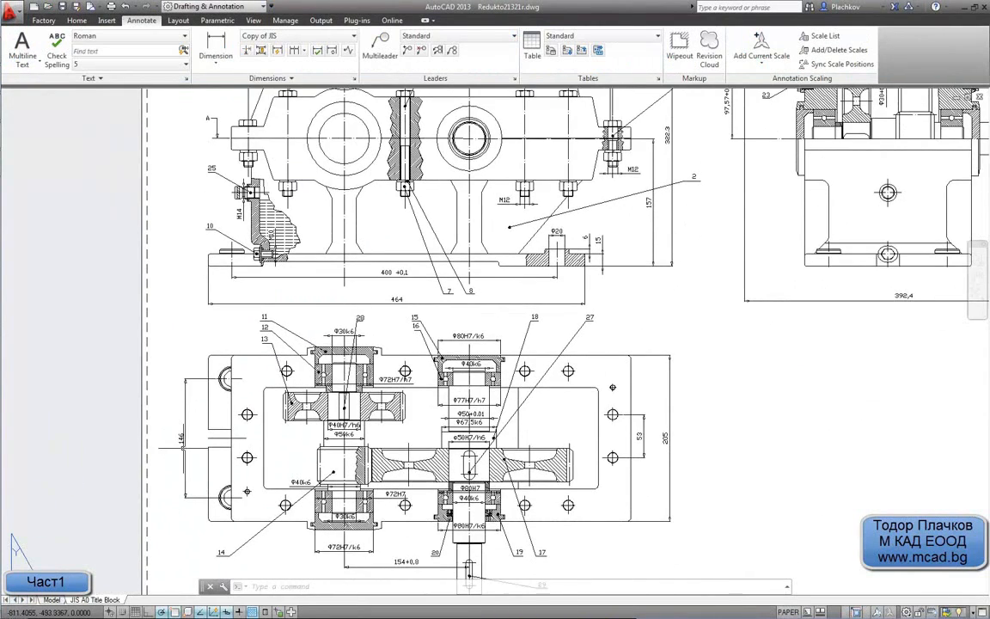
scroll(182, 434, up, 2)
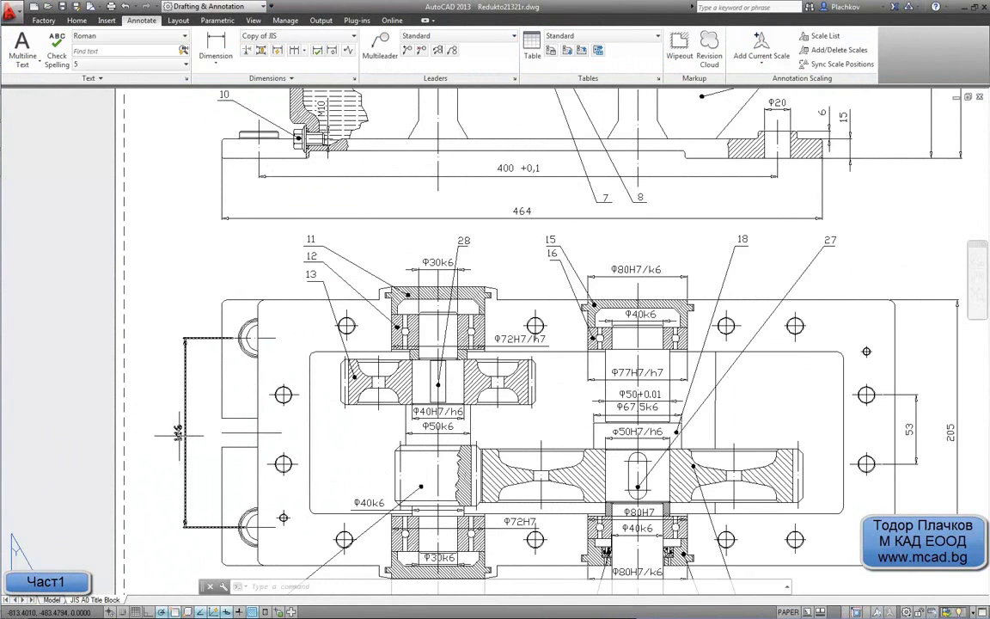
scroll(179, 434, down, 4)
scroll(329, 262, up, 5)
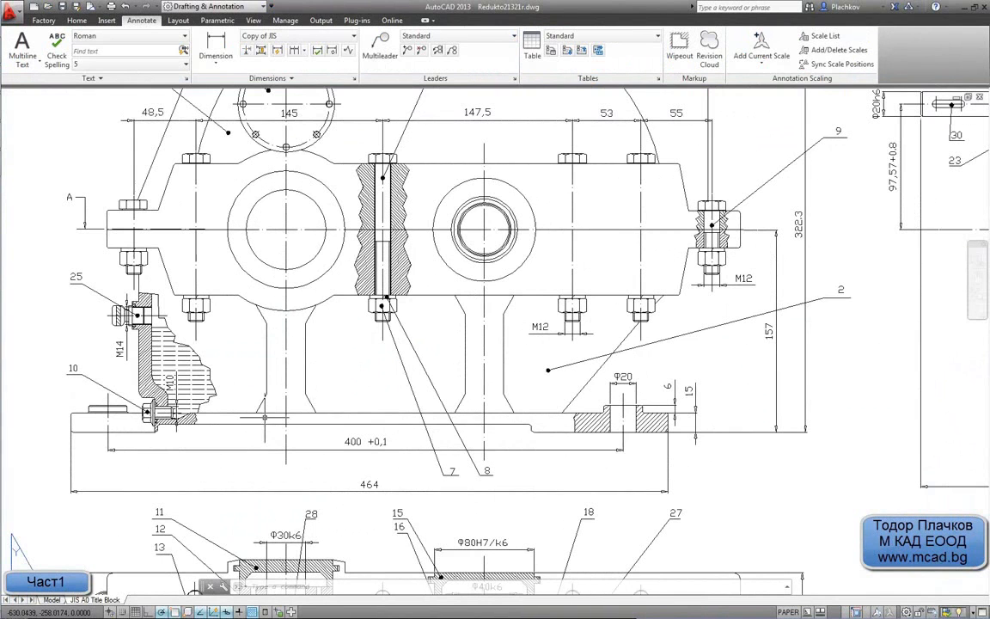
Step: Switch to Inventor and create the 2 by 2 boss pattern with 400 mm lengthwise and 146 mm crosswise spacing
click(12, 108)
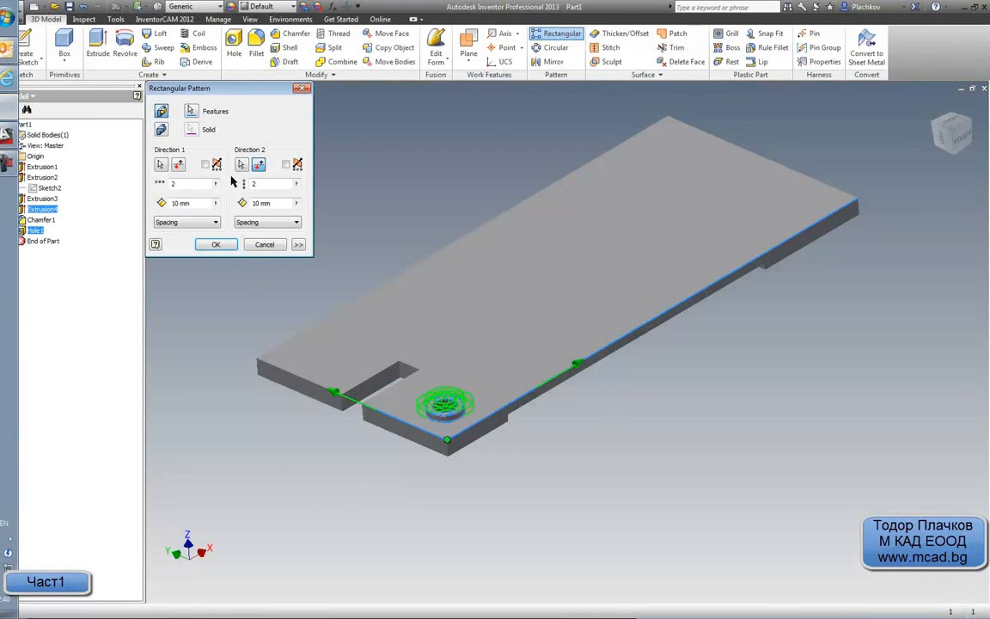
click(191, 202)
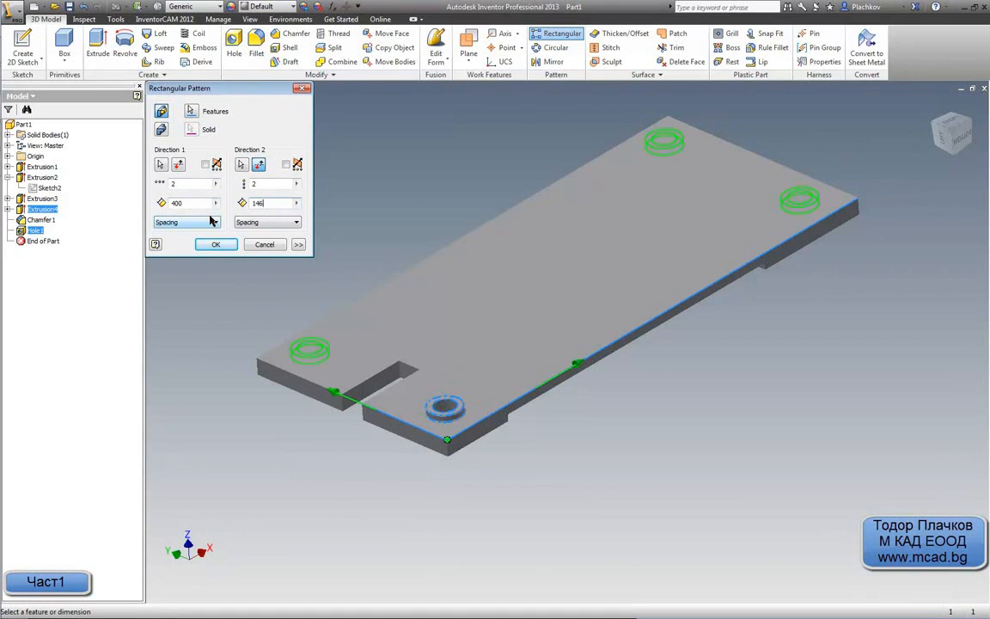
click(216, 245)
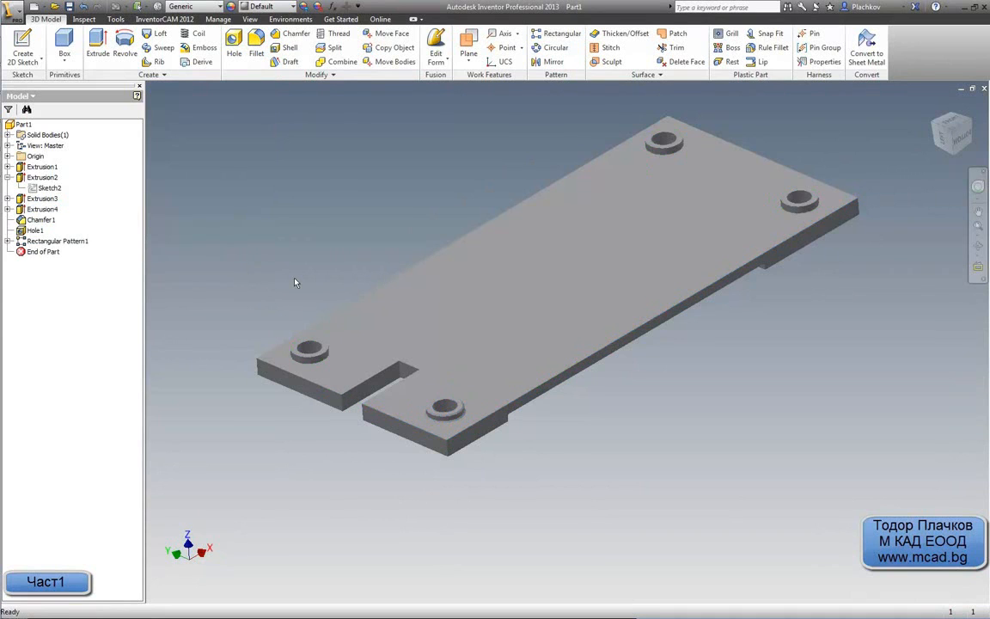
Step: Edit the rectangular pattern to include the boss's chamfer among the patterned features
scroll(449, 394, down, 3)
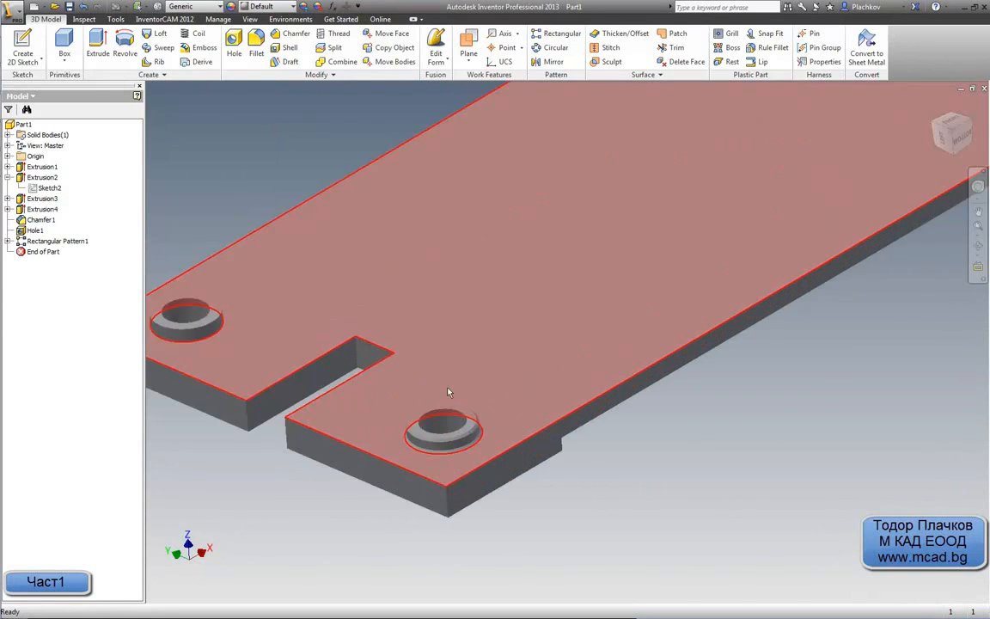
scroll(225, 338, down, 2)
scroll(468, 371, up, 4)
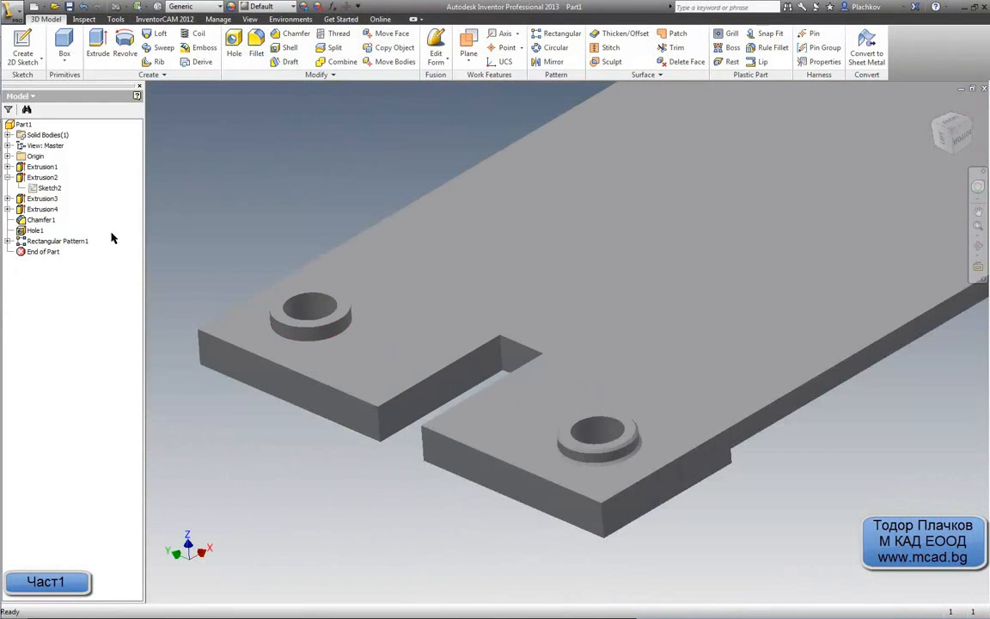
double_click(43, 243)
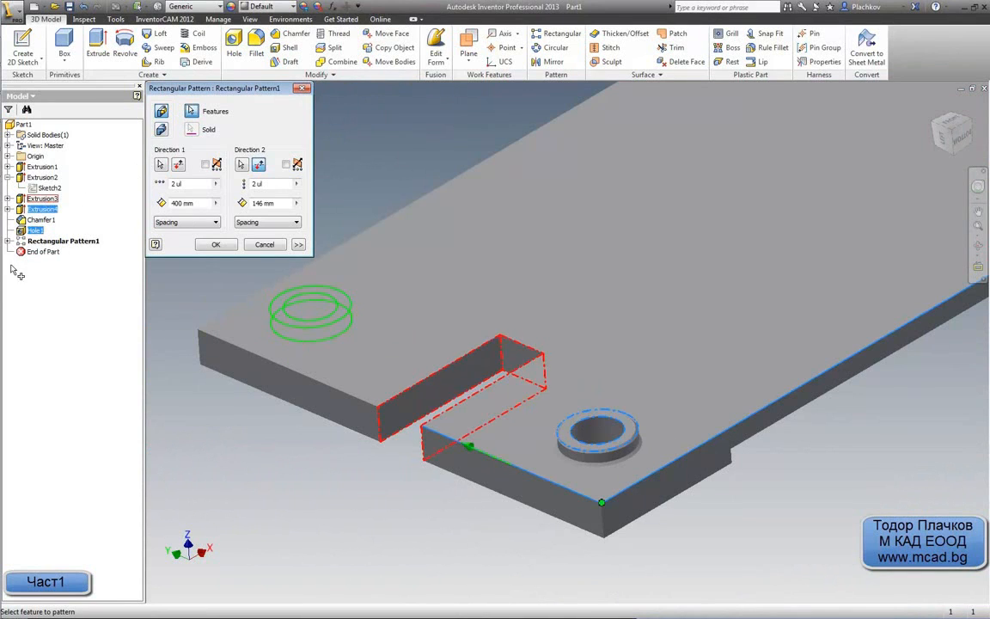
click(41, 220)
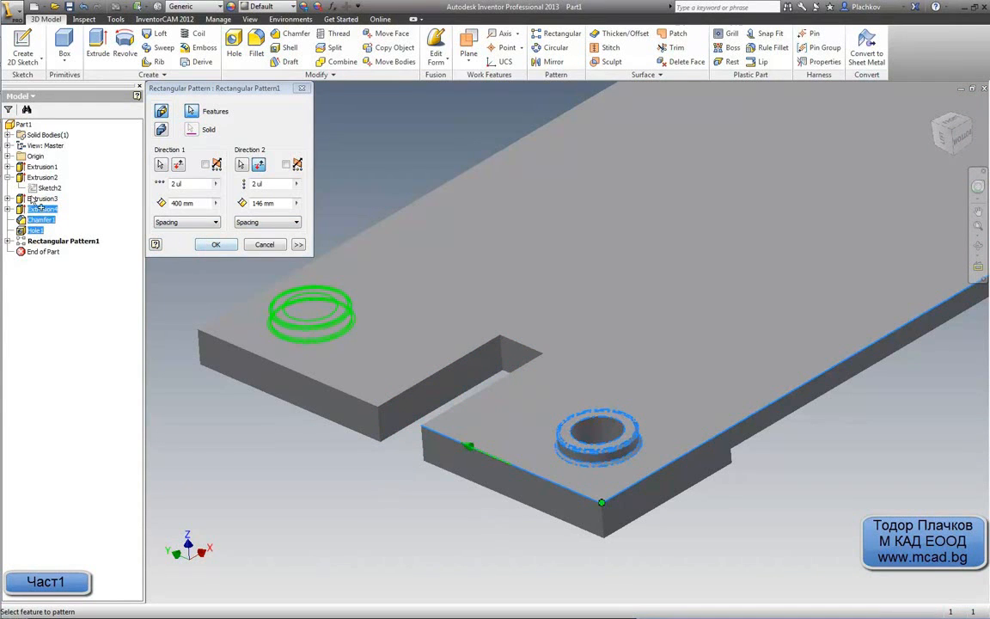
click(216, 245)
key(F6)
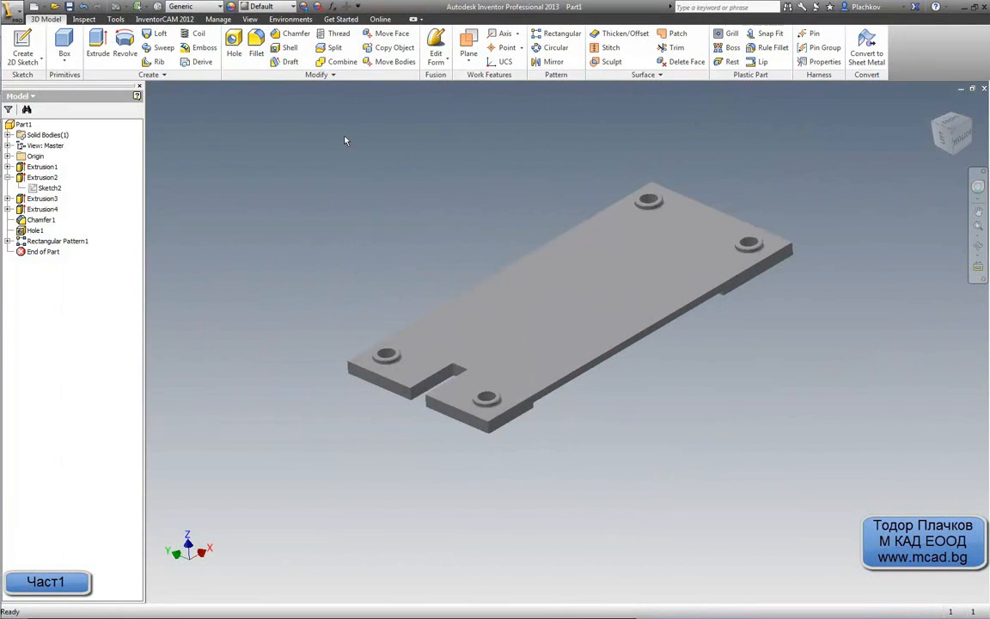
key(F4)
drag(511, 308, 567, 376)
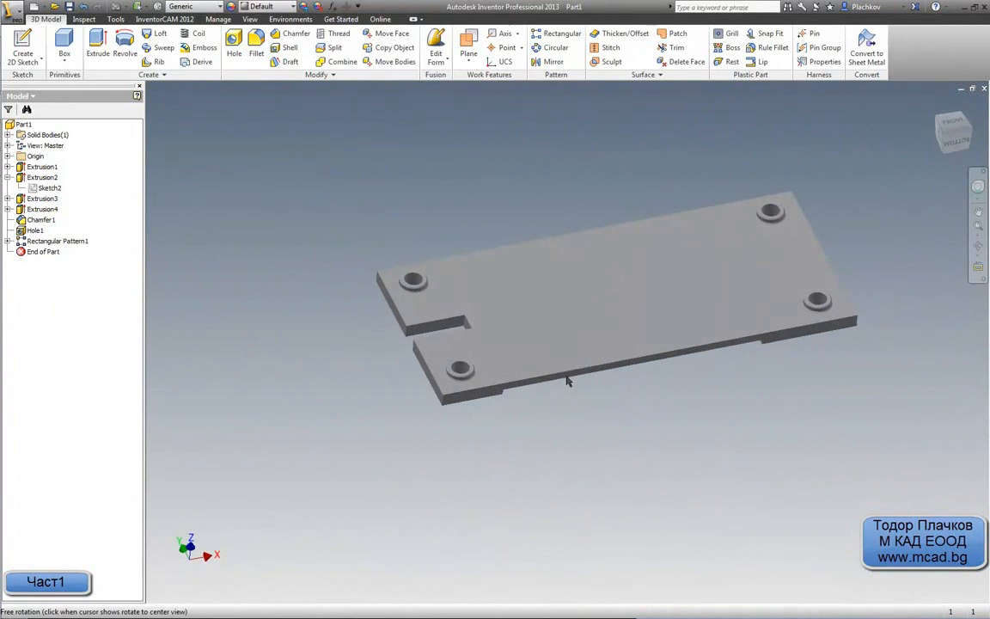
middle_drag(601, 304, 580, 351)
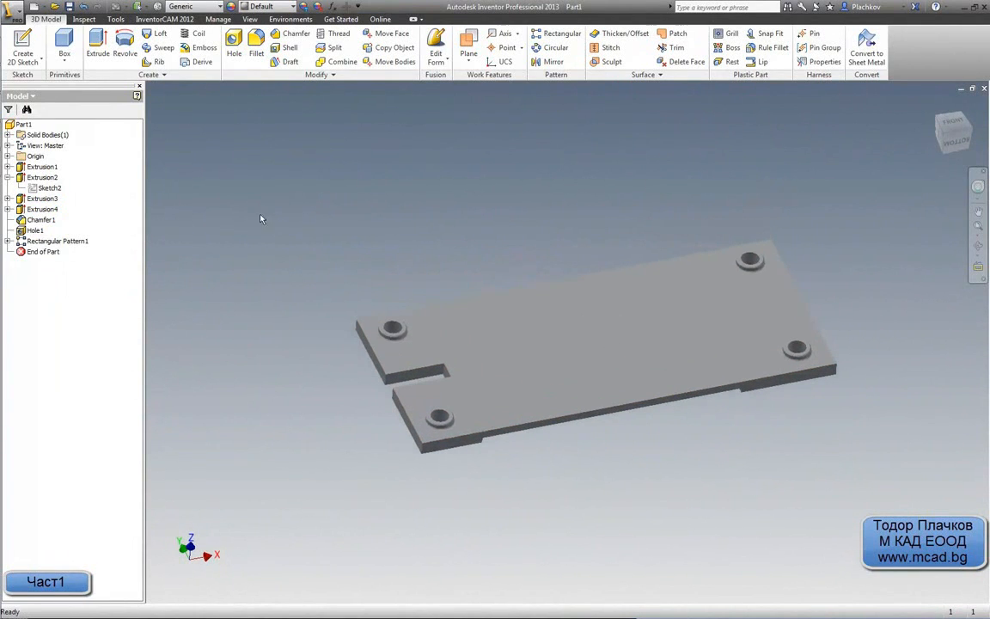
Step: Switch to AutoCAD and examine the lower housing's shape above the base plate in the front, side and plan views
click(11, 137)
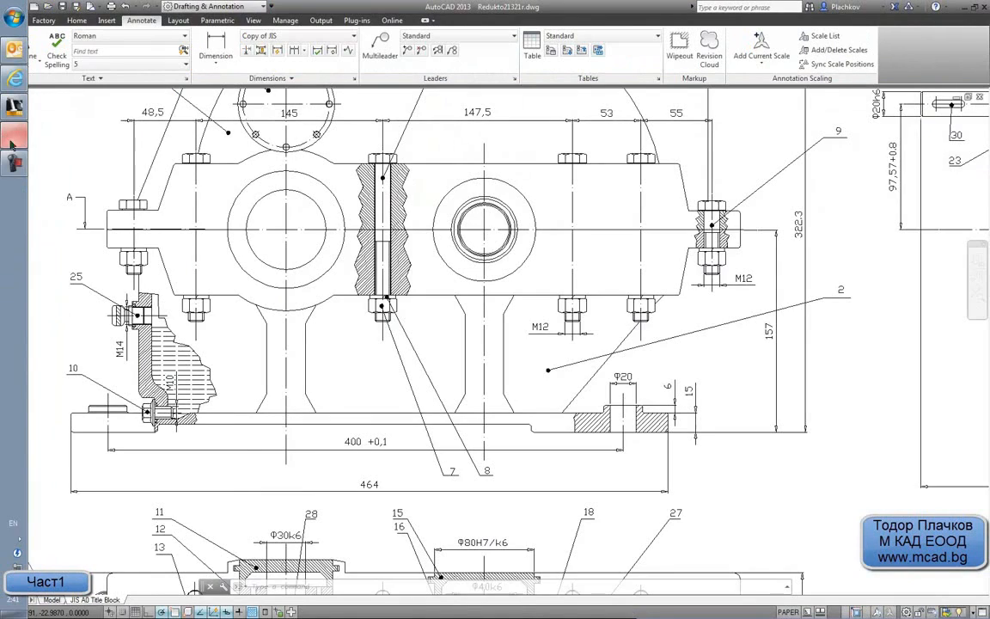
middle_drag(531, 340, 513, 367)
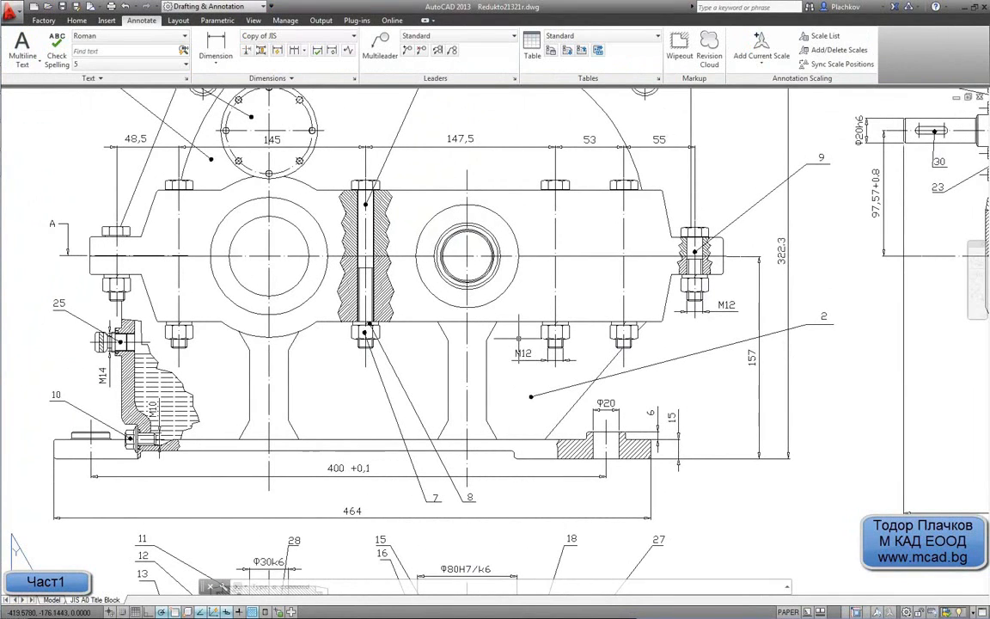
scroll(519, 339, down, 2)
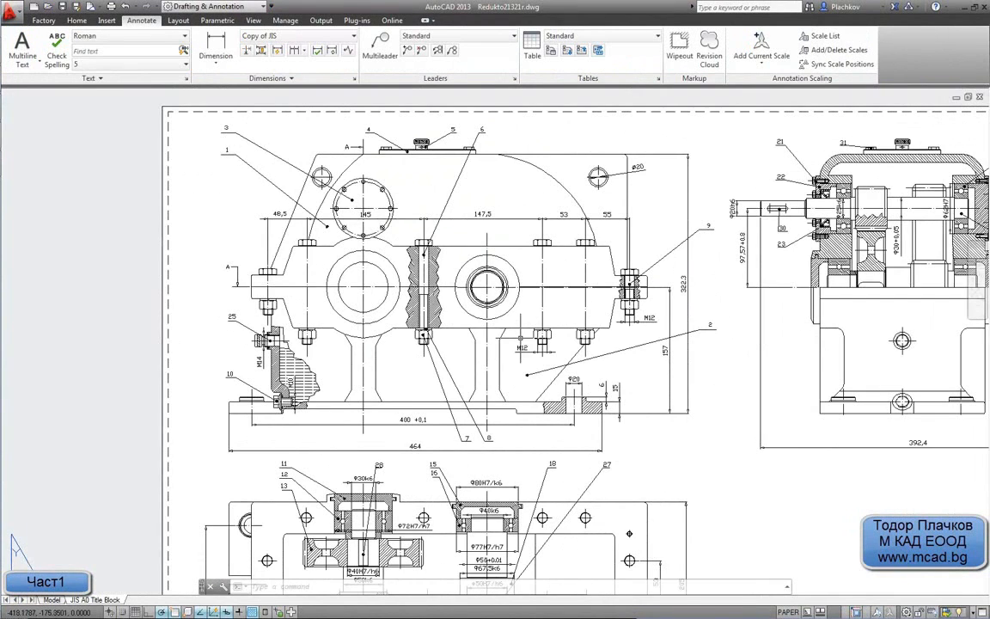
middle_drag(595, 373, 572, 370)
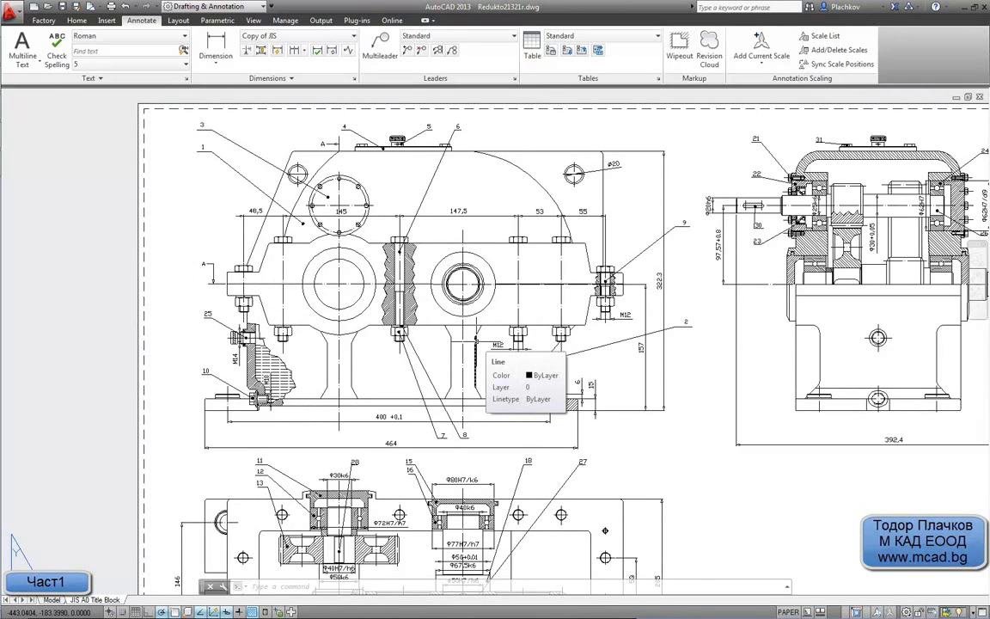
middle_drag(477, 342, 377, 365)
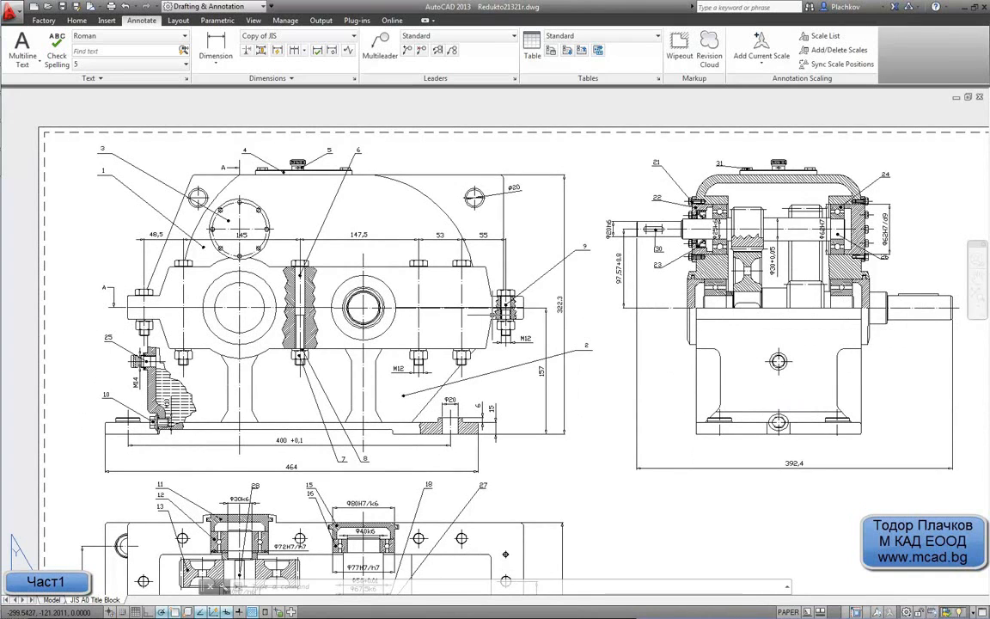
middle_drag(471, 368, 492, 242)
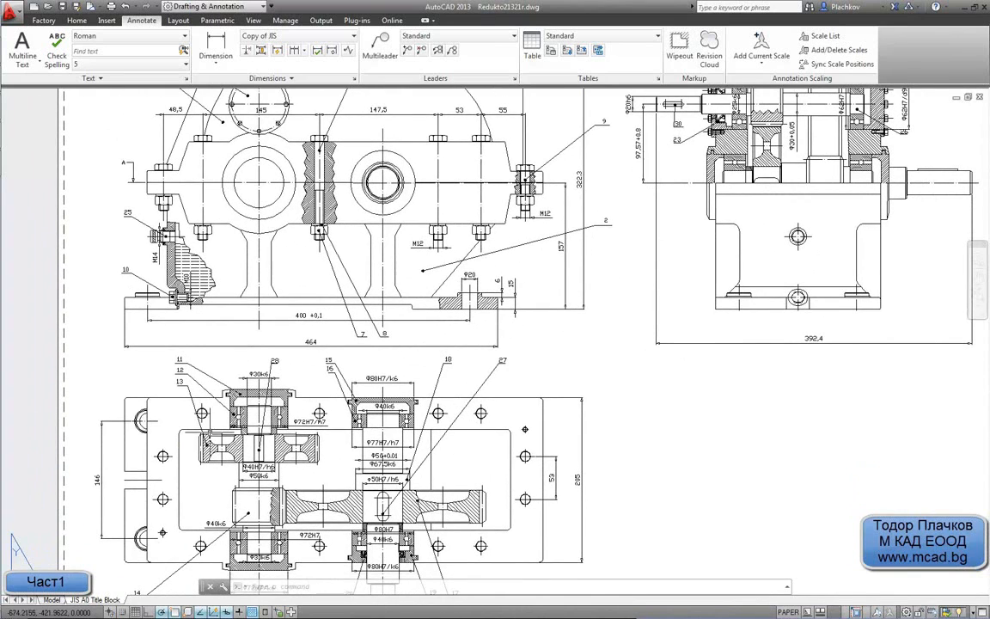
click(143, 386)
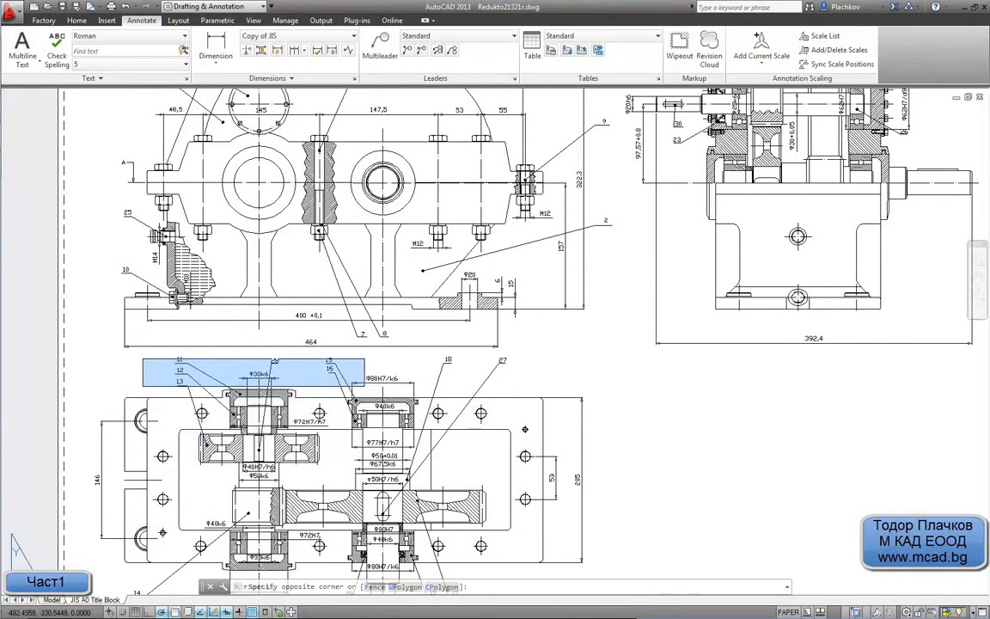
click(339, 349)
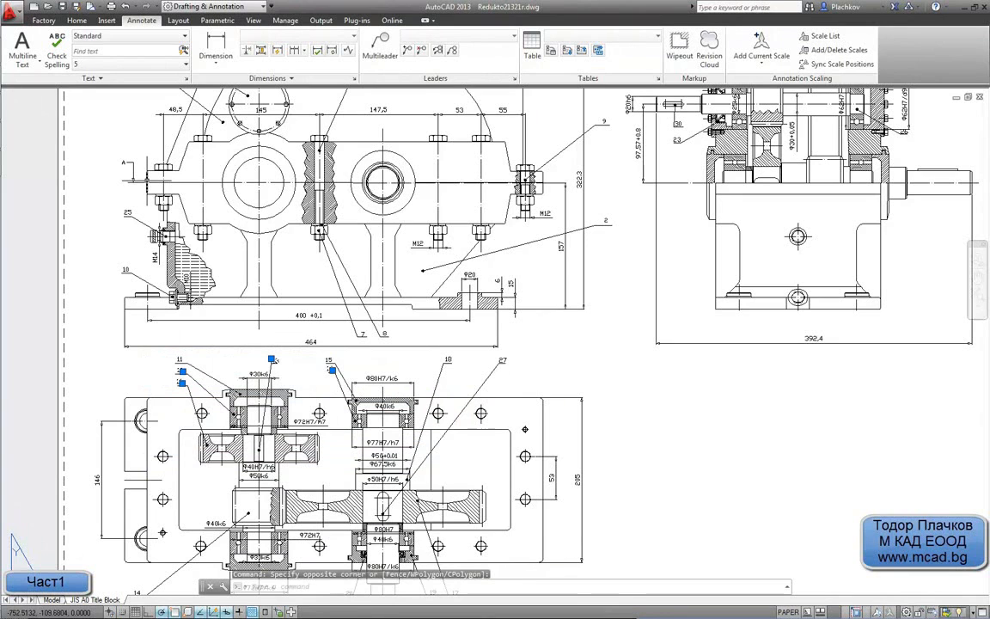
key(Escape)
Step: Check the housing's height dimension from the base to the bore centreline in the front view
middle_drag(190, 199, 160, 228)
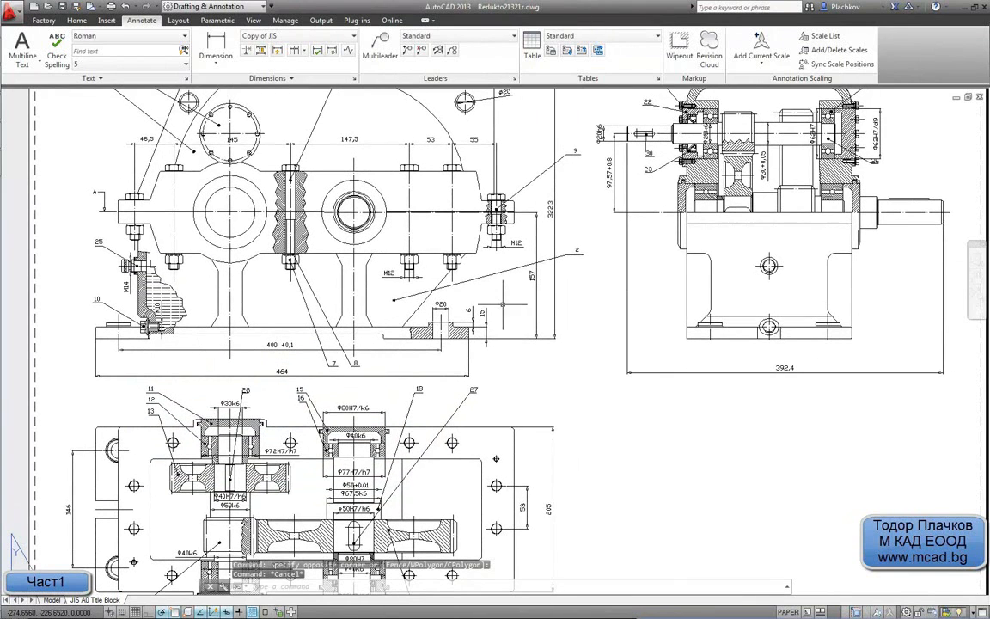
scroll(538, 270, up, 2)
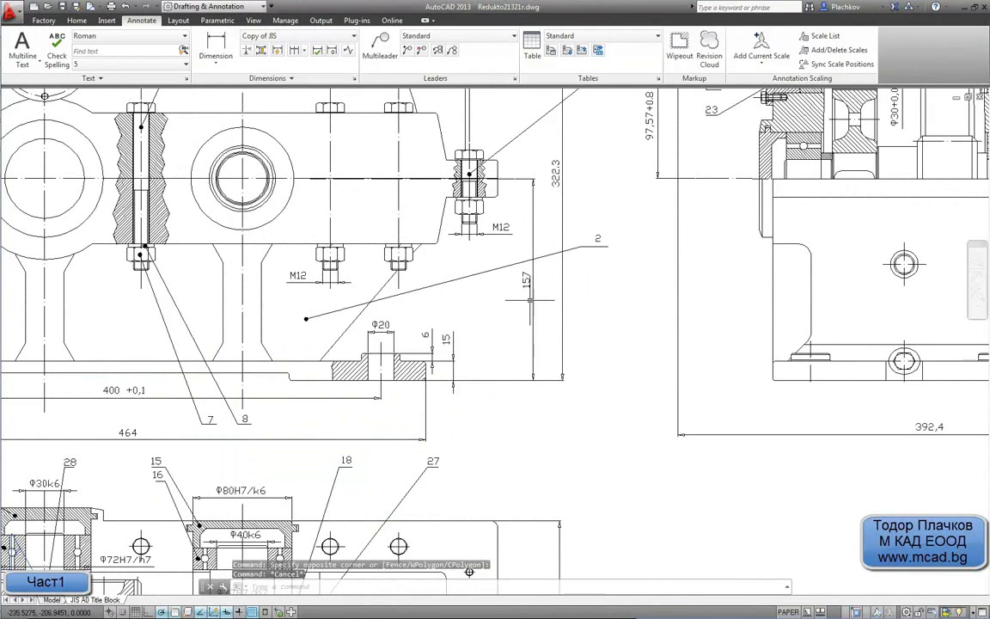
scroll(555, 239, down, 2)
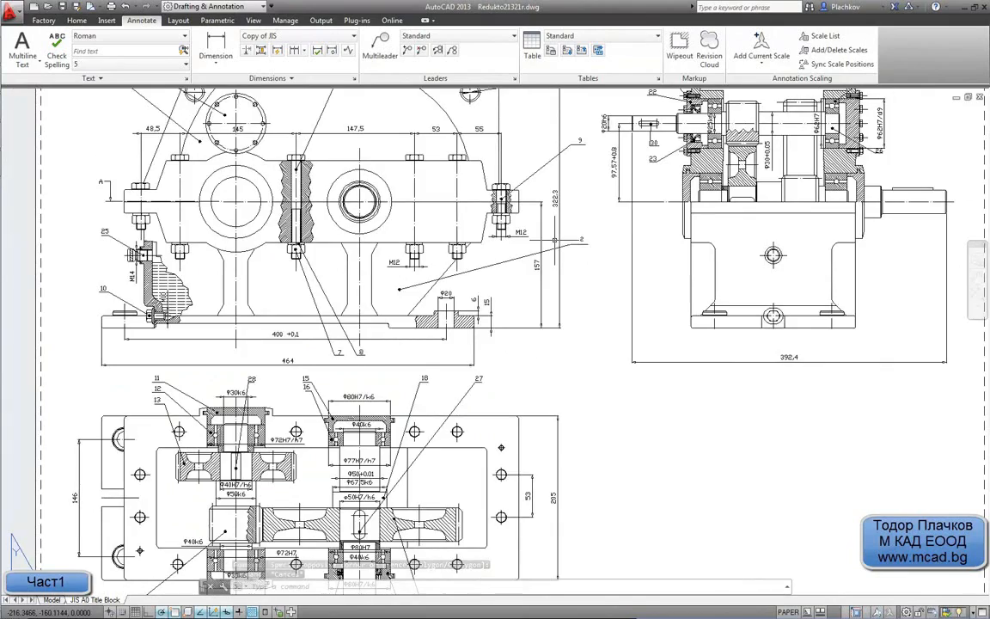
middle_drag(593, 259, 687, 266)
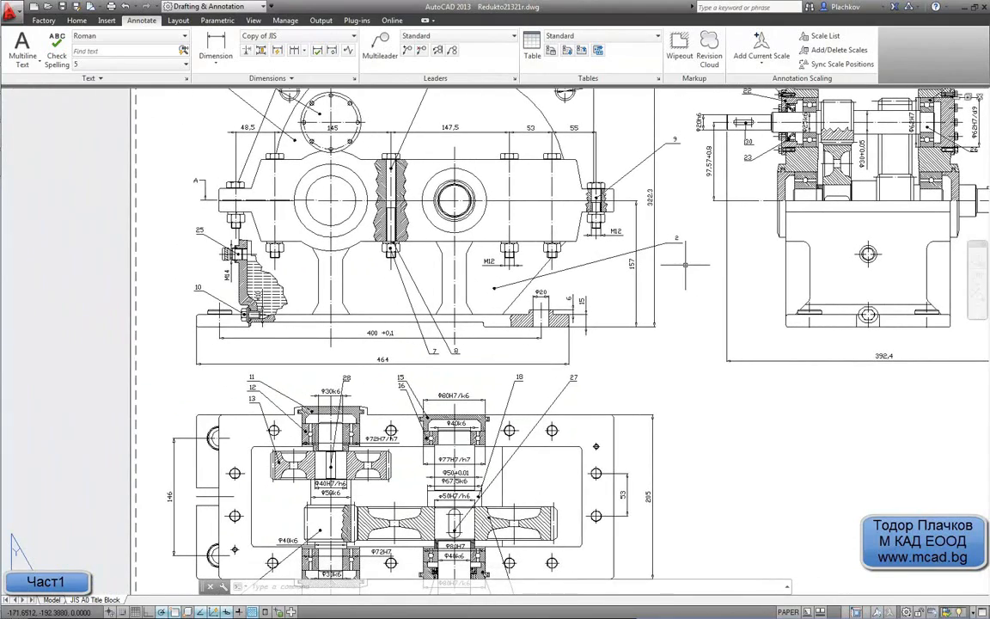
Step: Measure the thickness of the lower housing's flange from its underside to the parting line at the outer end in the front view
mouse_move(473, 384)
middle_down()
mouse_move(508, 234)
mouse_move(524, 438)
middle_up()
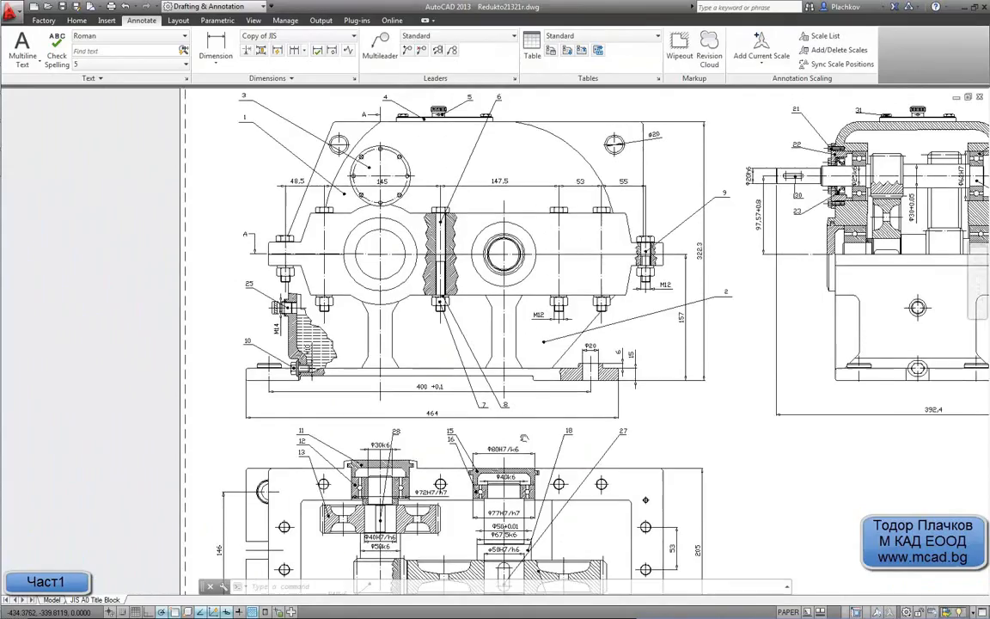
click(216, 43)
scroll(253, 207, up, 2)
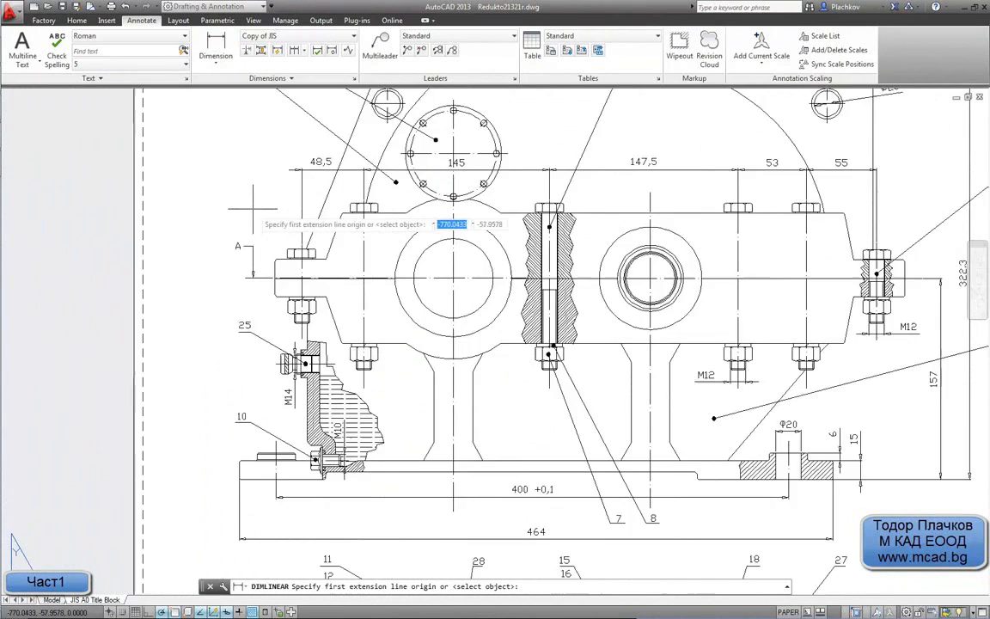
scroll(253, 207, up, 6)
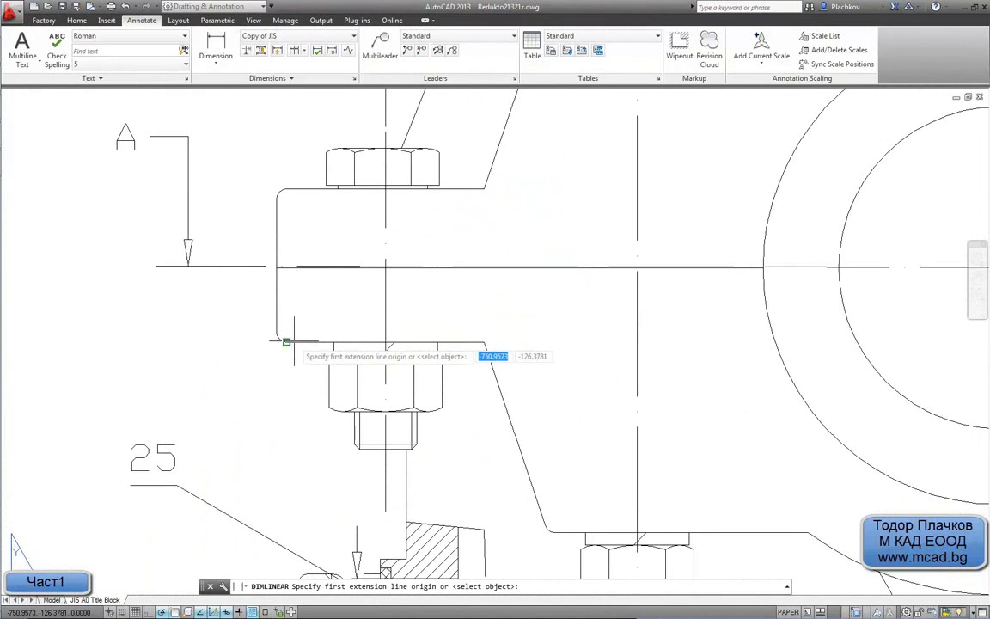
click(286, 340)
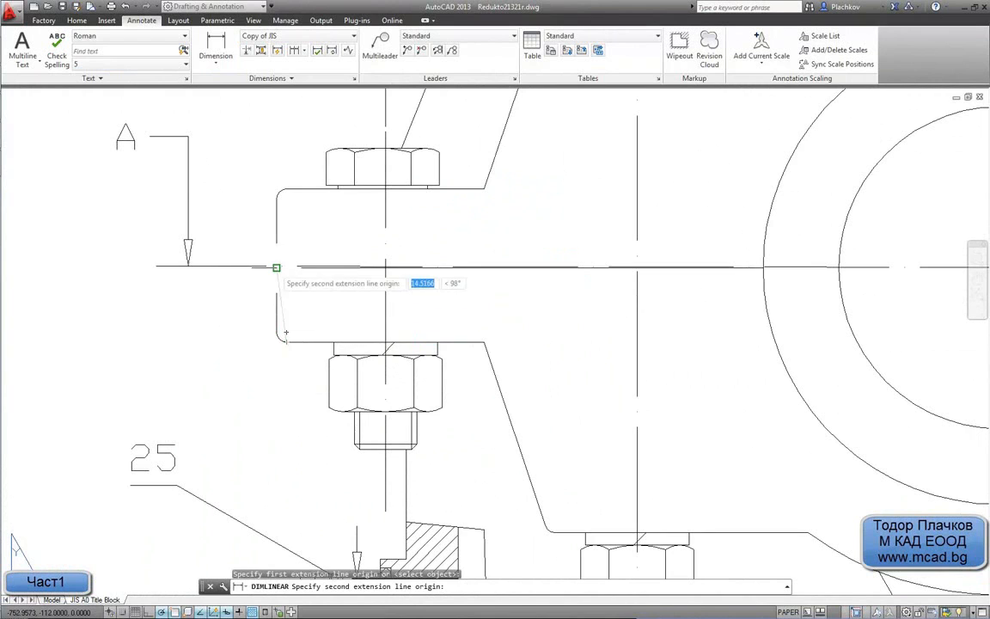
scroll(378, 225, up, 2)
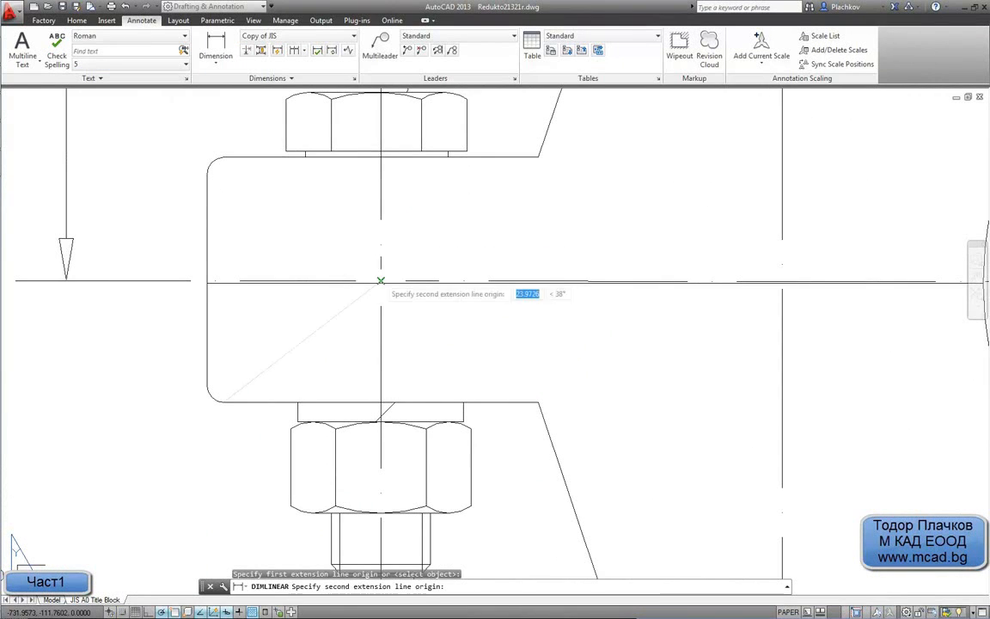
scroll(189, 269, up, 3)
click(189, 269)
scroll(258, 343, down, 3)
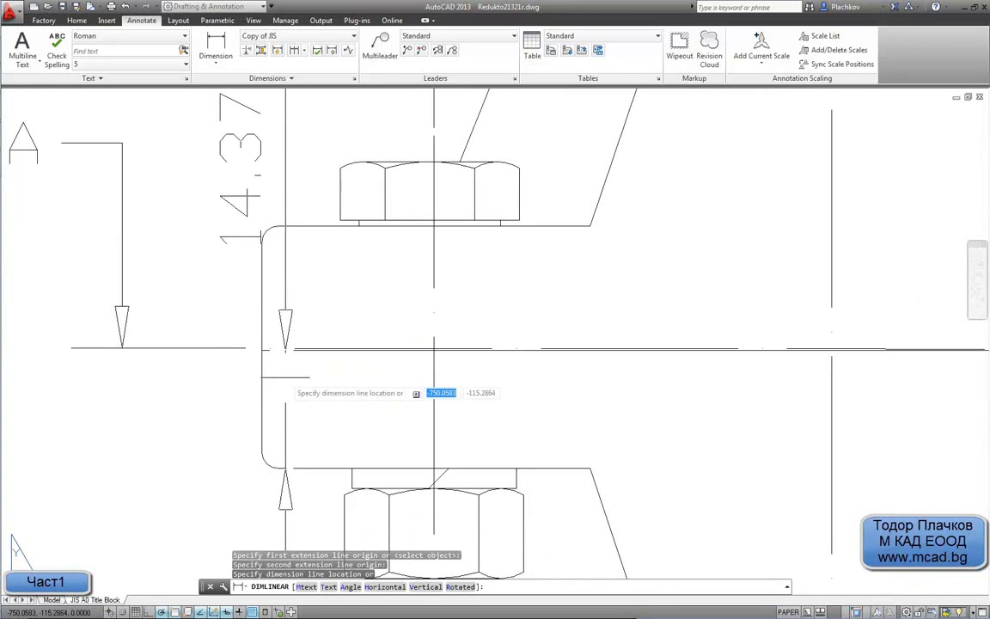
scroll(241, 385, down, 2)
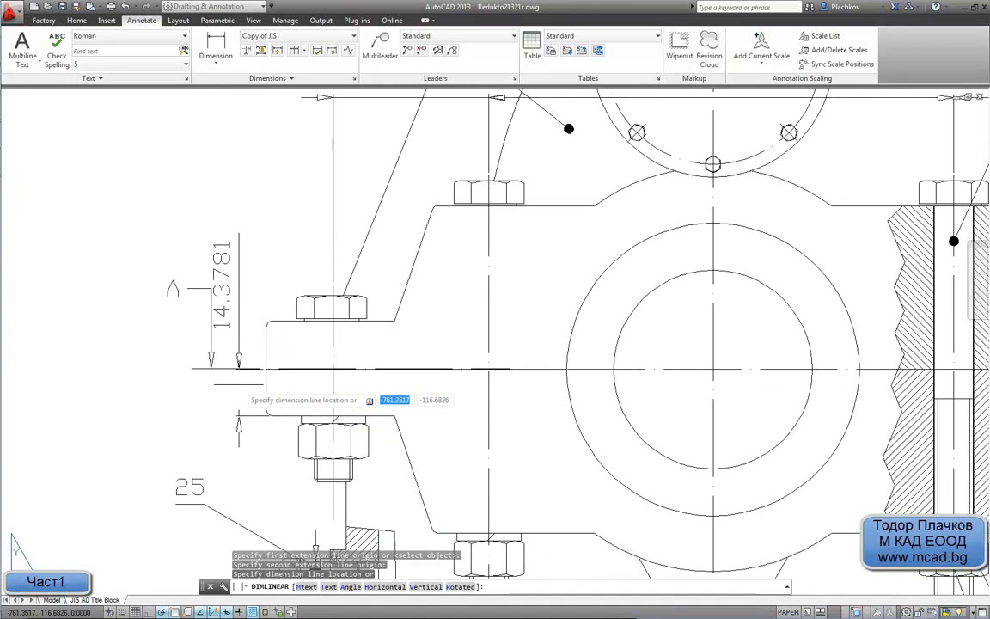
key(Escape)
Step: Examine the outline of the housing's flange and inner cavity in the plan view
mouse_move(247, 395)
middle_down()
mouse_move(235, 340)
mouse_move(215, 329)
middle_up()
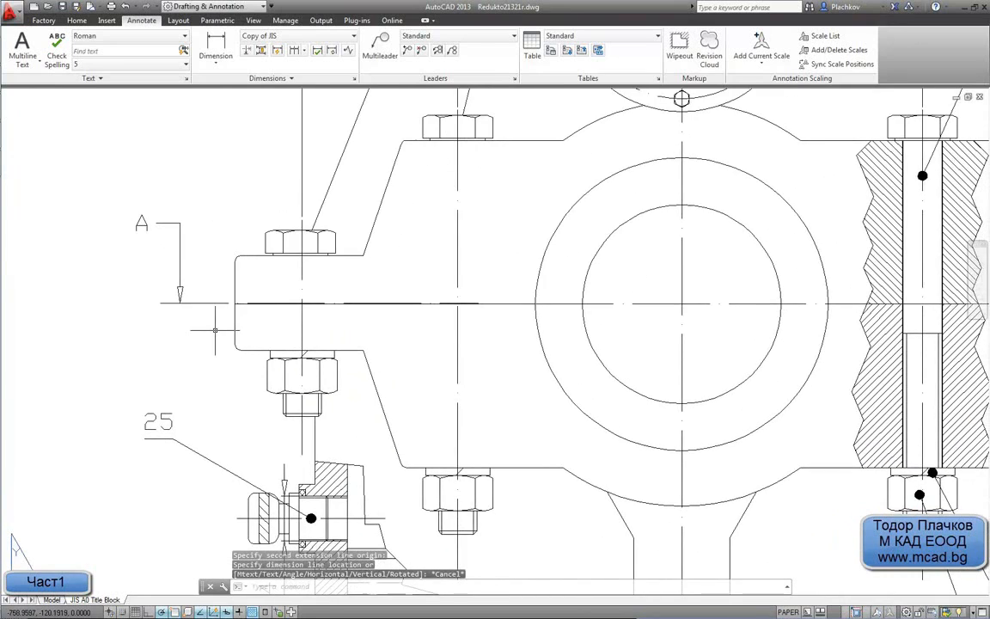
scroll(226, 333, down, 2)
middle_drag(239, 383, 202, 283)
scroll(203, 285, down, 2)
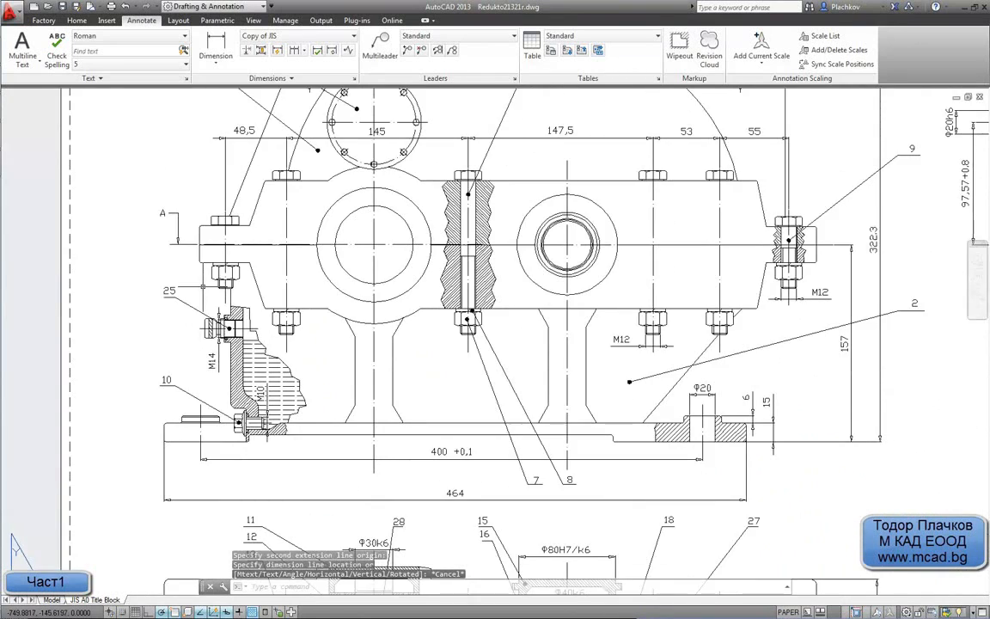
middle_drag(222, 367, 208, 182)
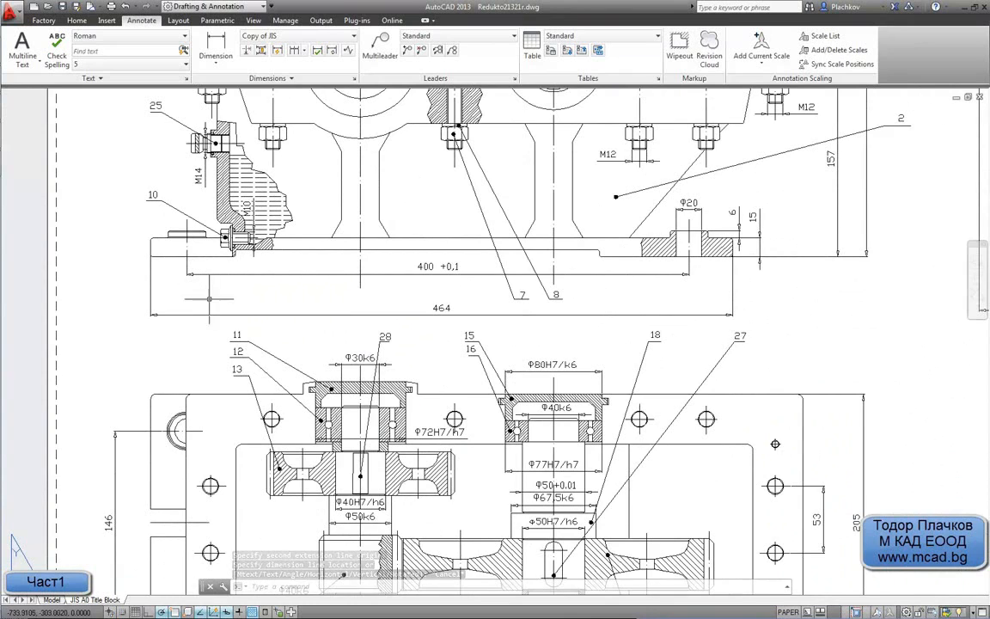
middle_drag(193, 267, 186, 177)
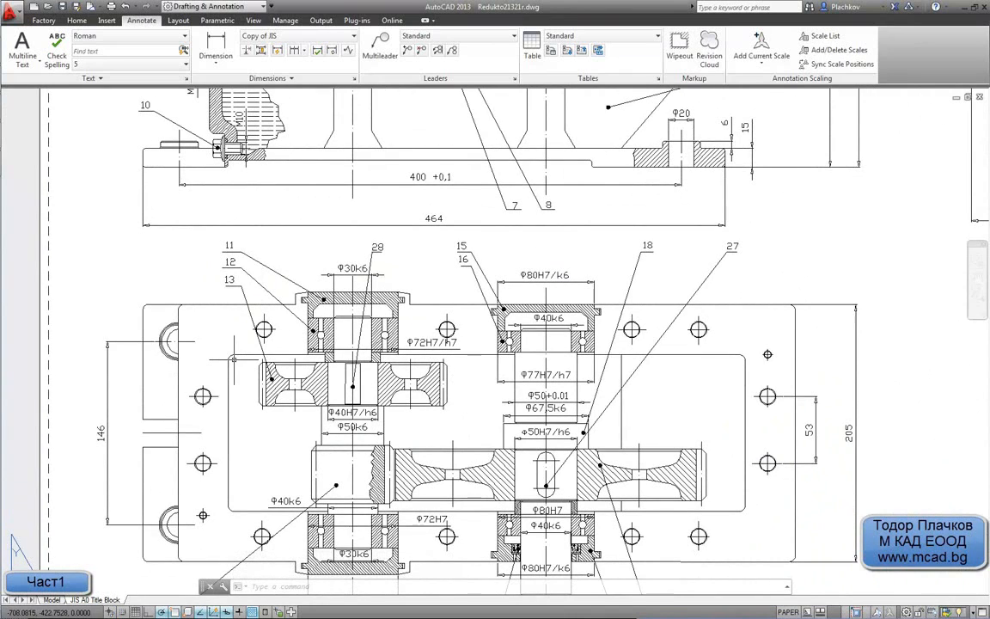
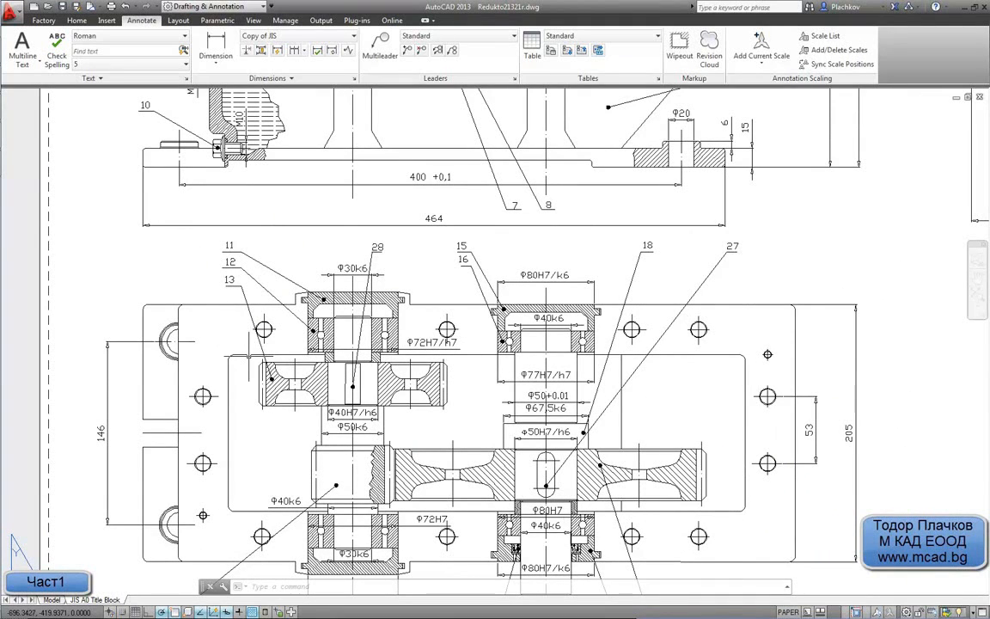
Step: Switch to Inventor and start a sketch on a new work plane offset -157 mm from the base plate's underside pad
mouse_move(13, 135)
click(9, 116)
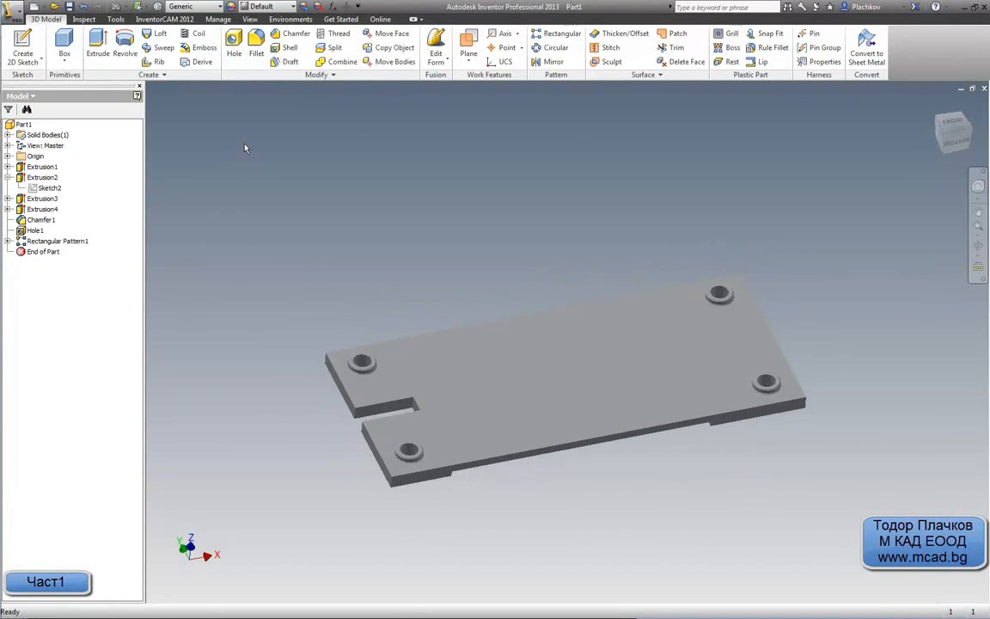
shift+middle_drag(543, 296, 540, 253)
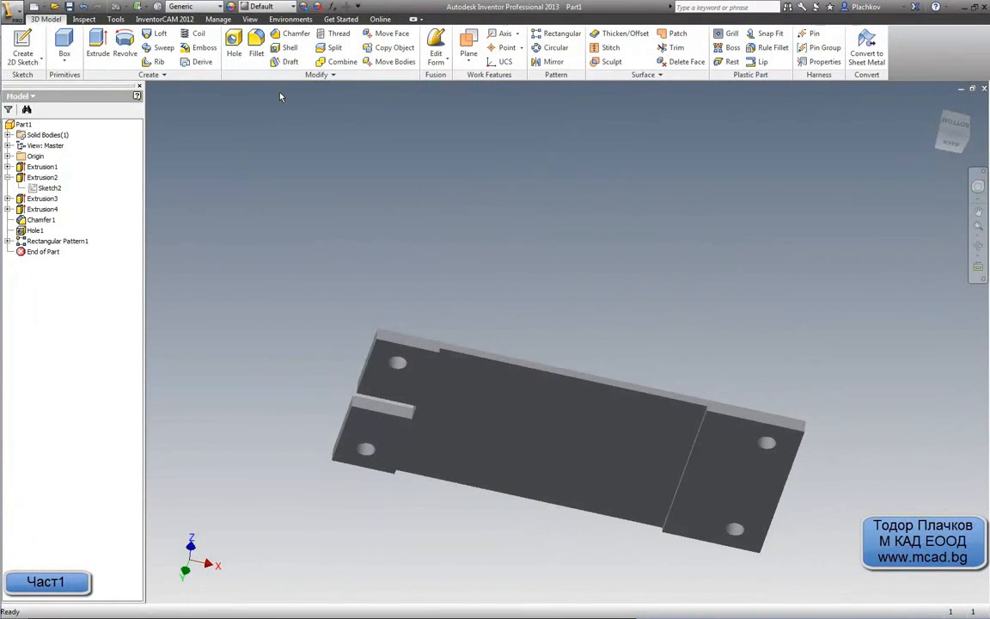
click(23, 48)
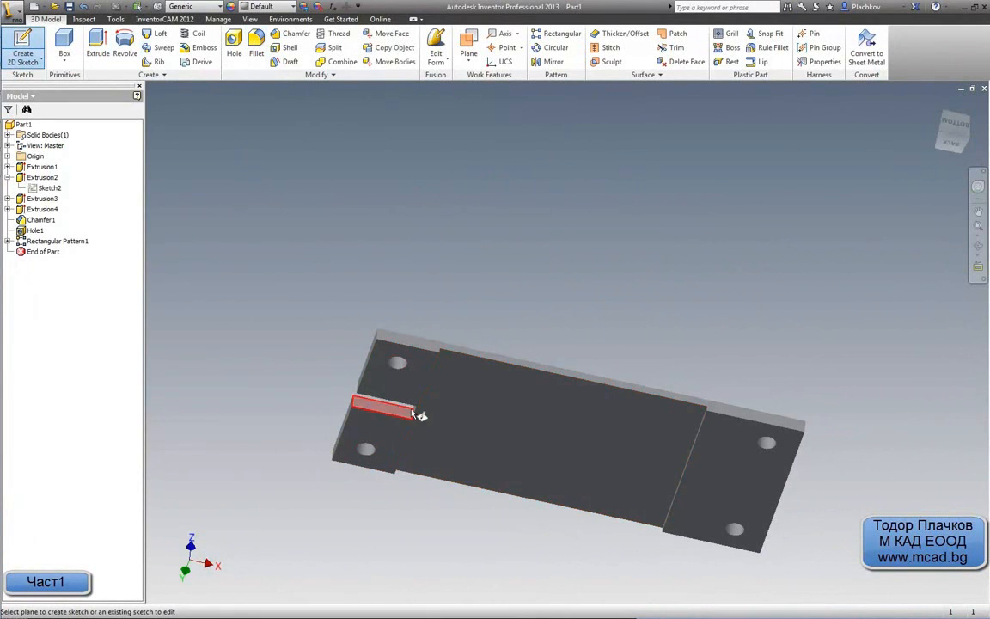
drag(411, 400, 449, 346)
key(F4)
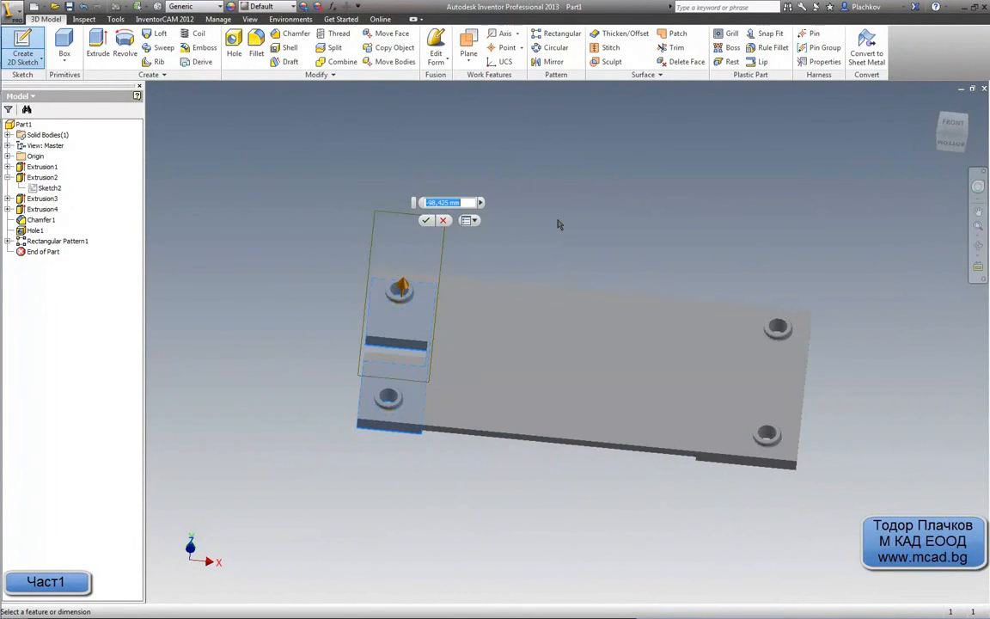
text(-157)
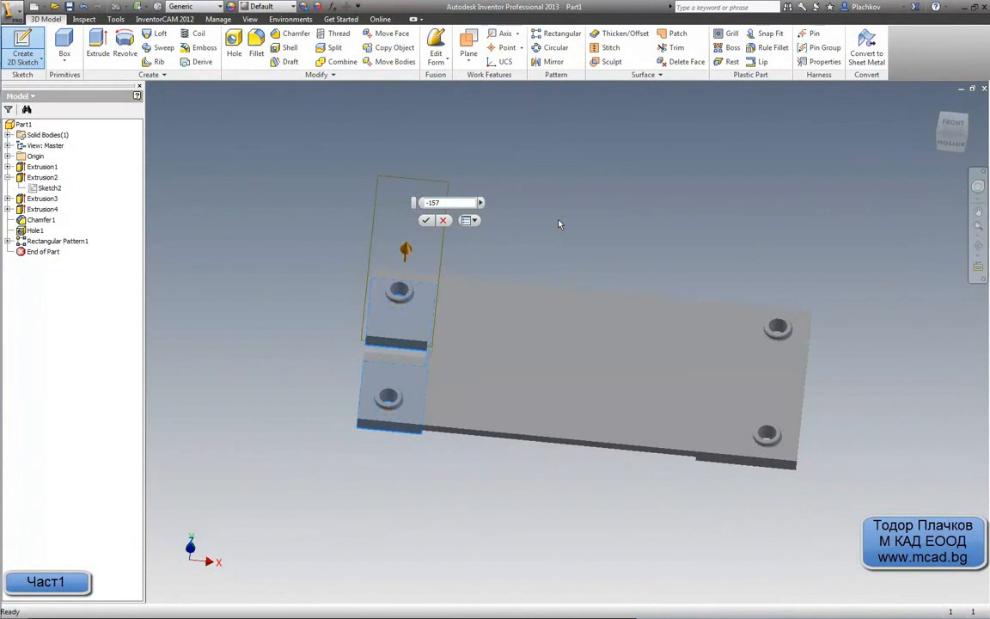
key(Return)
key(s)
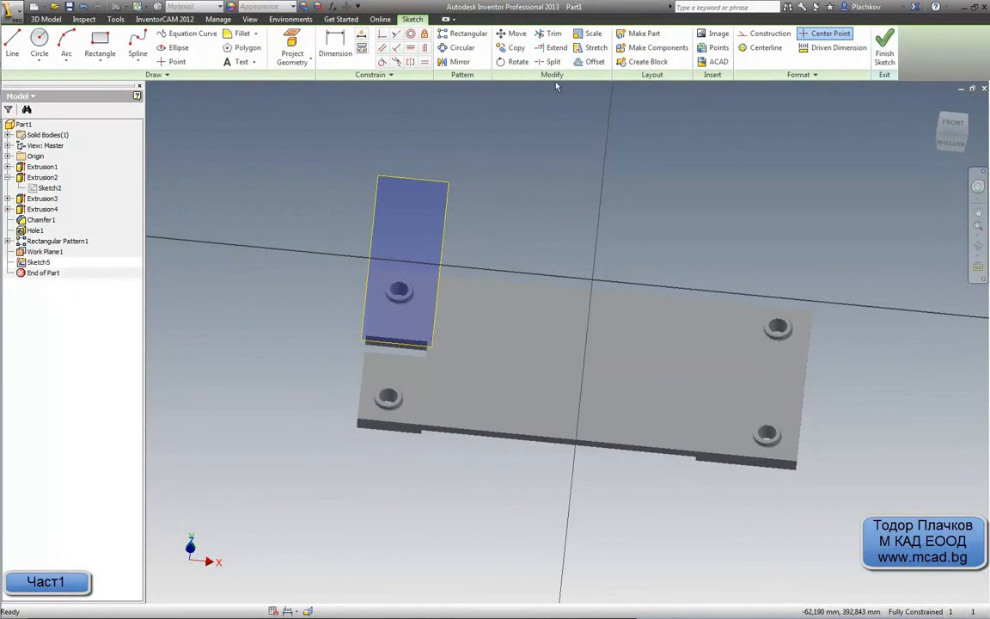
Step: Orient the sketch to the front view and project the base plate's two long edges and slotted end edge into it
click(100, 44)
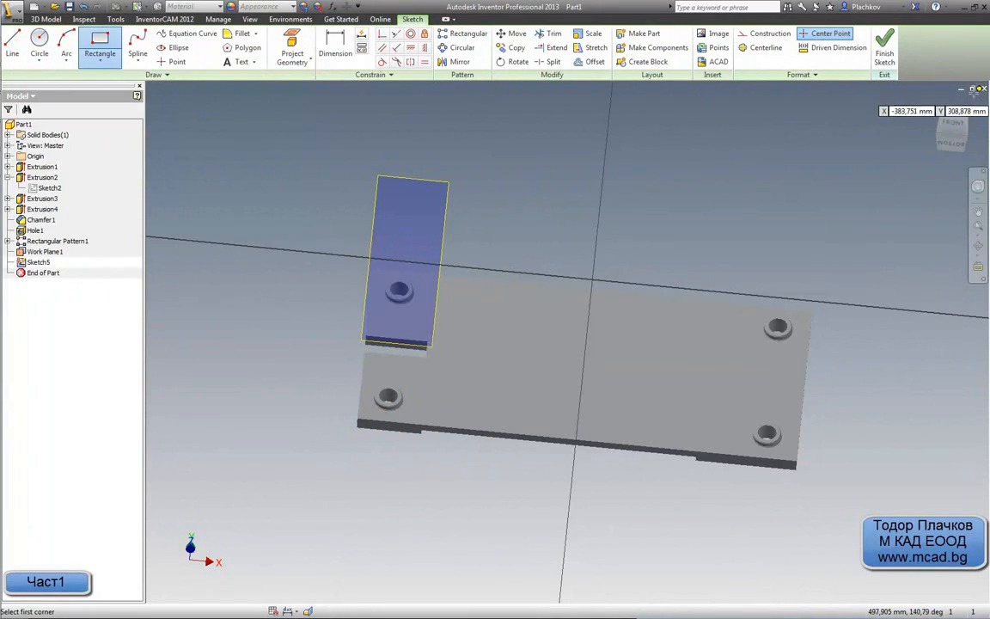
key(Escape)
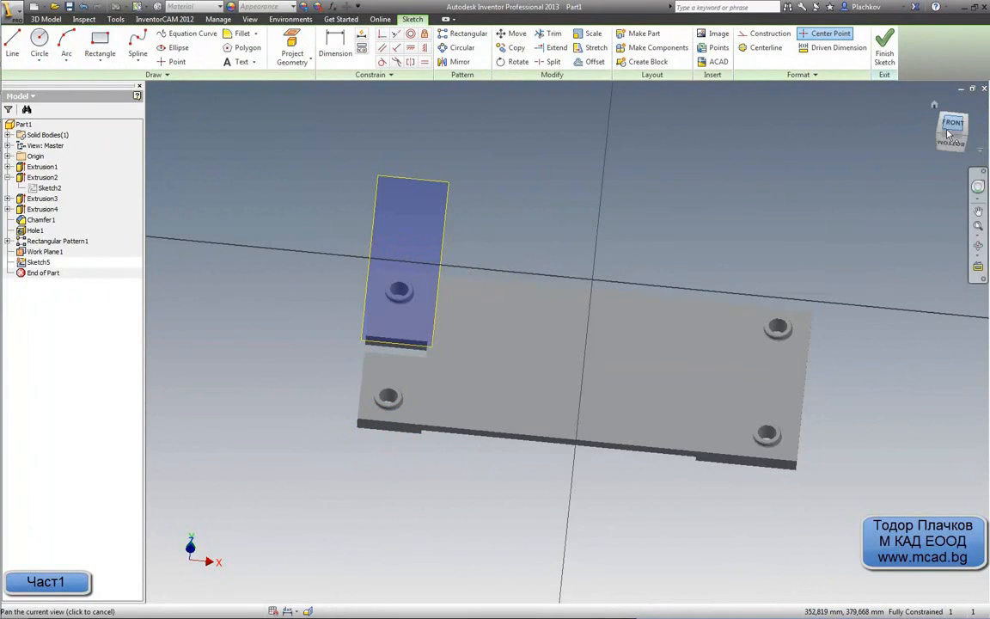
click(948, 127)
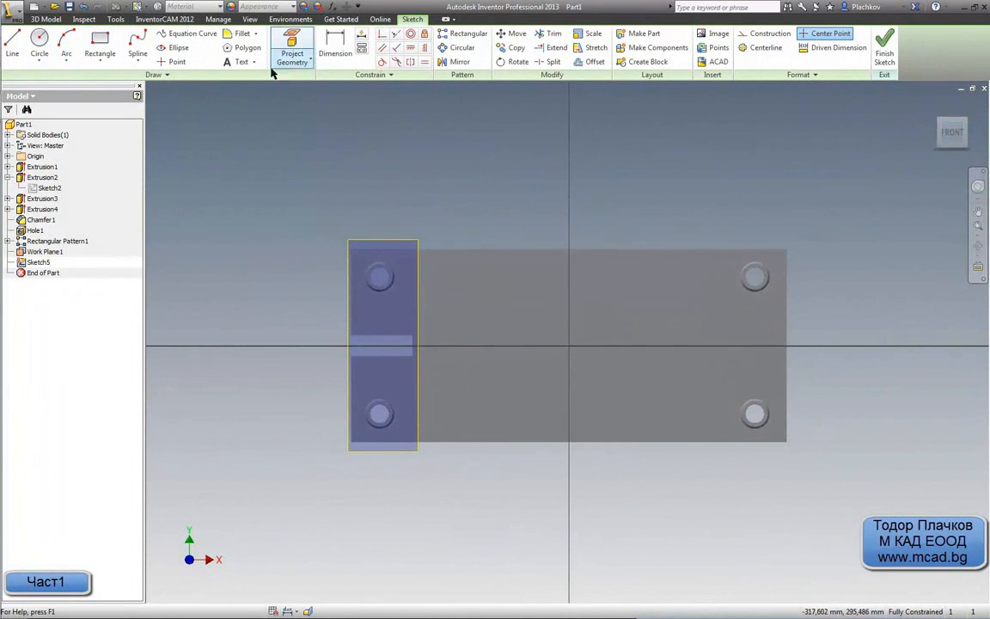
click(292, 48)
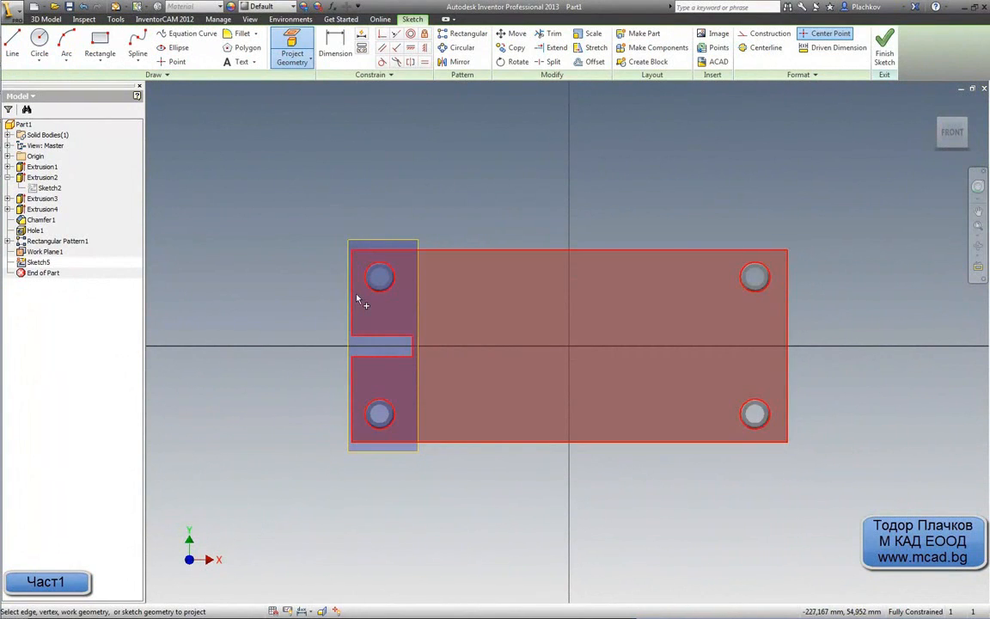
click(360, 300)
click(350, 299)
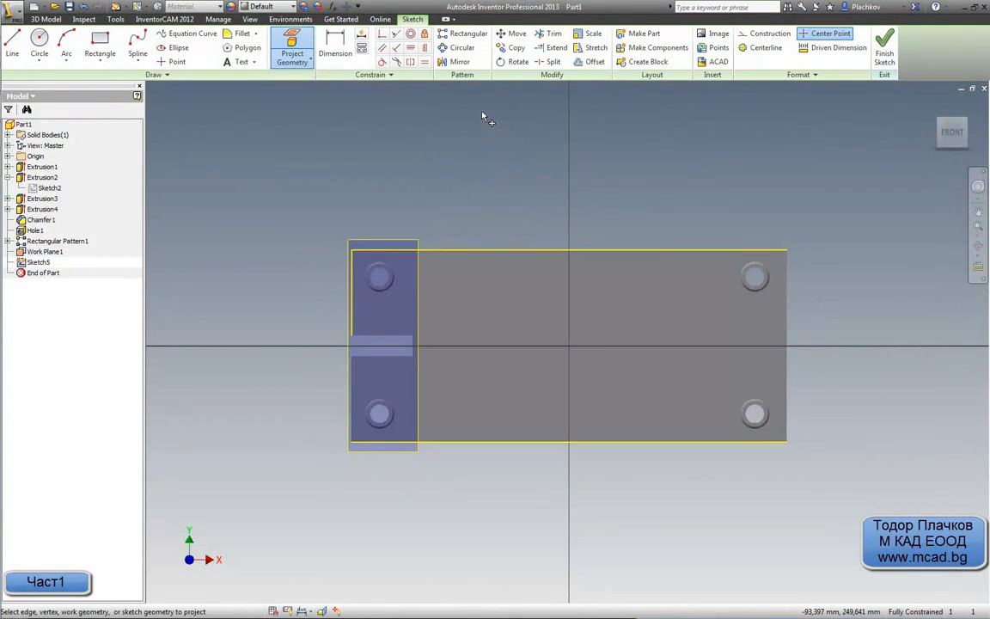
key(Escape)
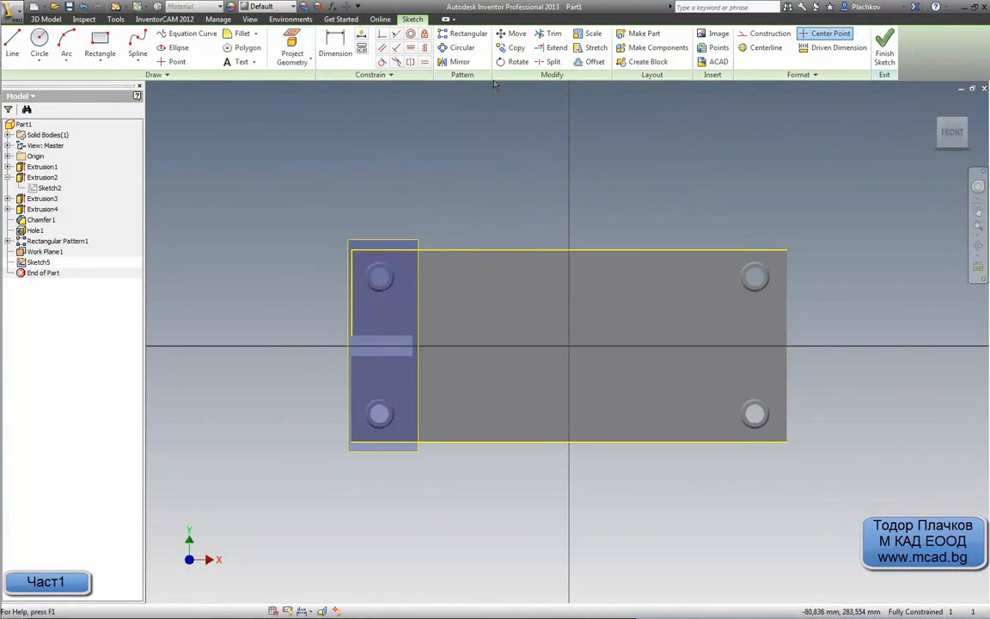
Step: Sketch a rectangle about 462 by 272 mm over the base plate, extending past its unslotted end and both long edges
click(94, 44)
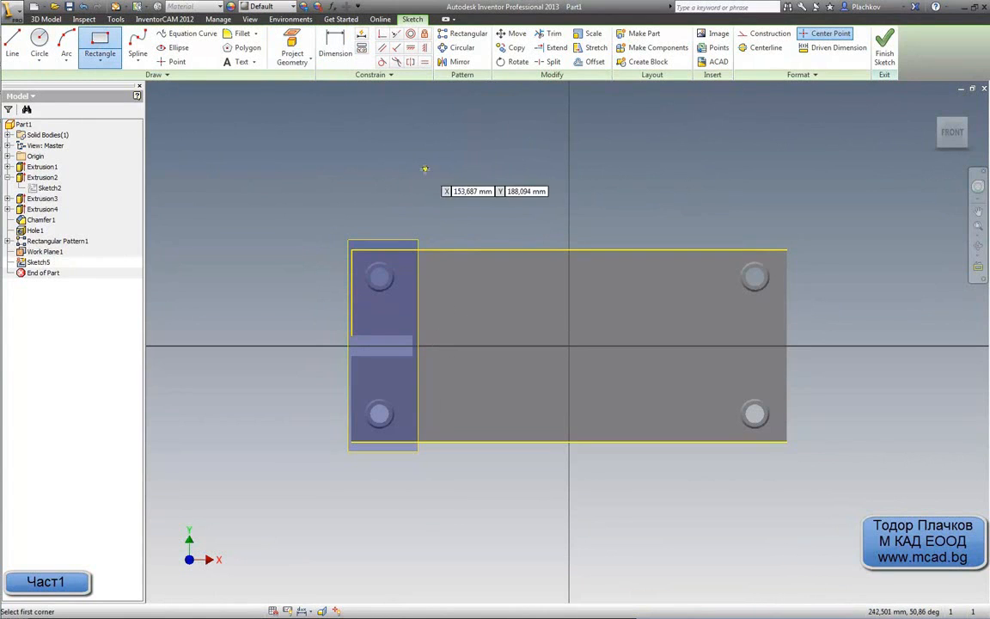
click(400, 224)
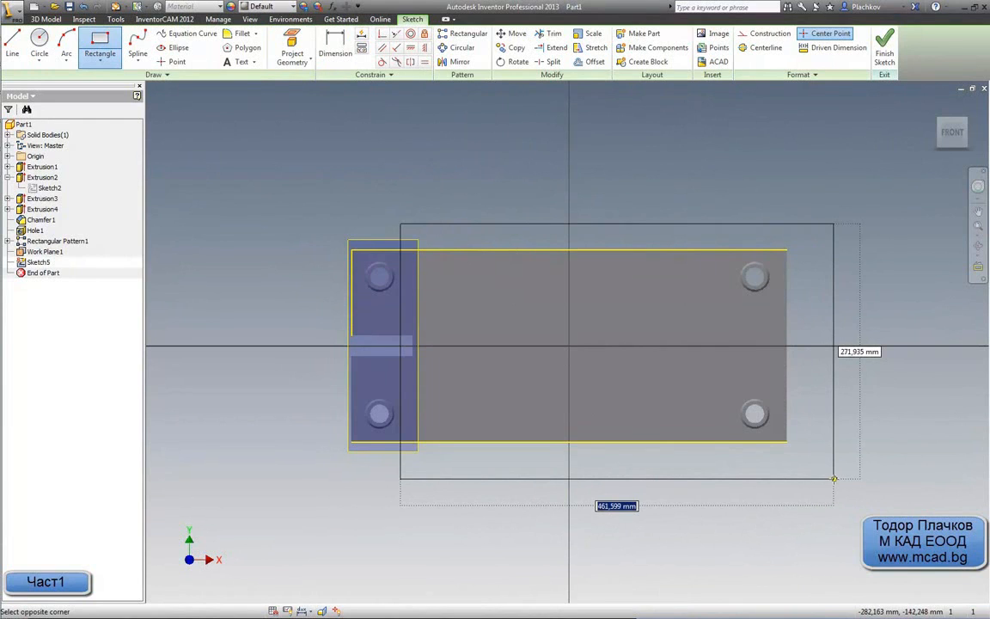
click(834, 478)
click(482, 276)
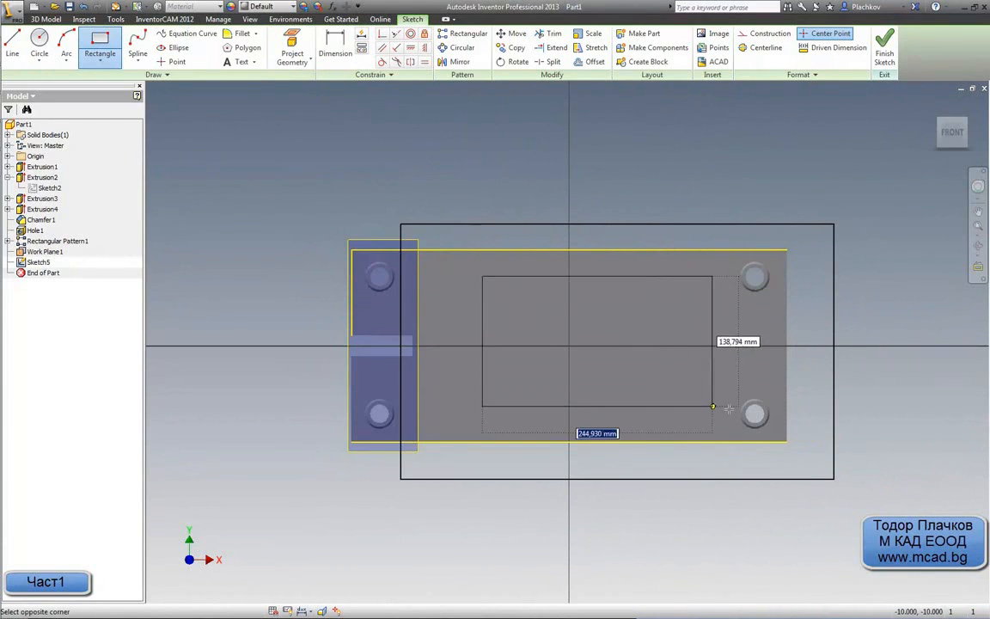
key(Escape)
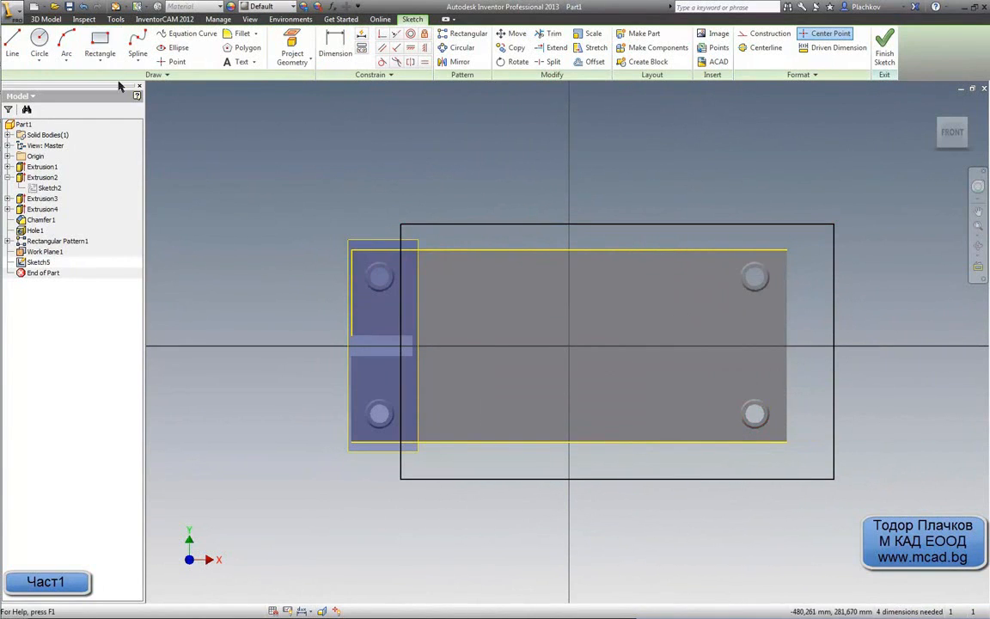
Step: Switch to AutoCAD and measure the overall length of the housing's flange in the plan view
mouse_move(2, 79)
click(5, 135)
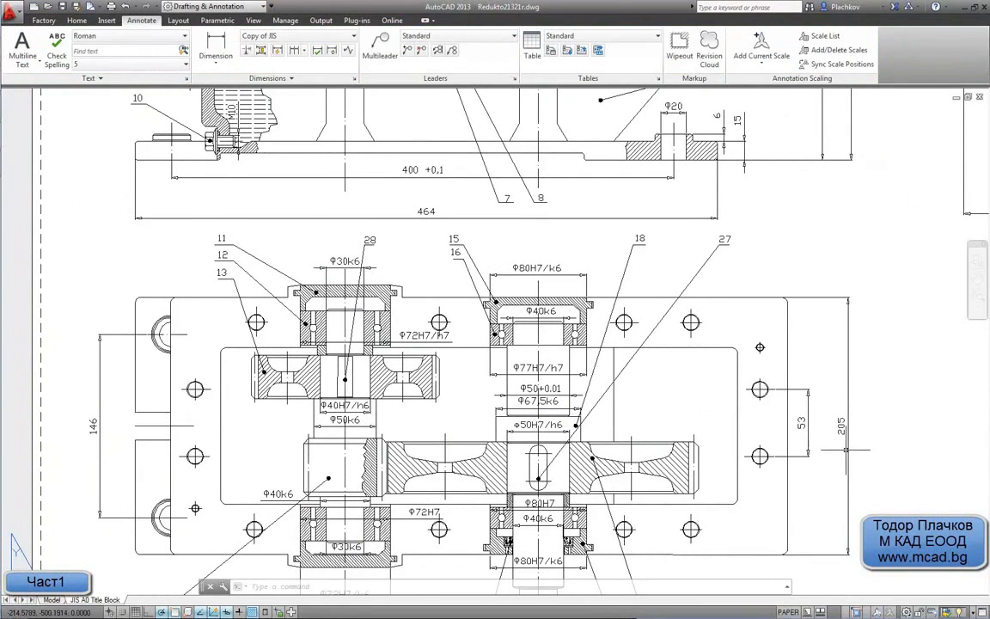
mouse_move(790, 462)
middle_down()
mouse_move(818, 370)
mouse_move(810, 421)
middle_up()
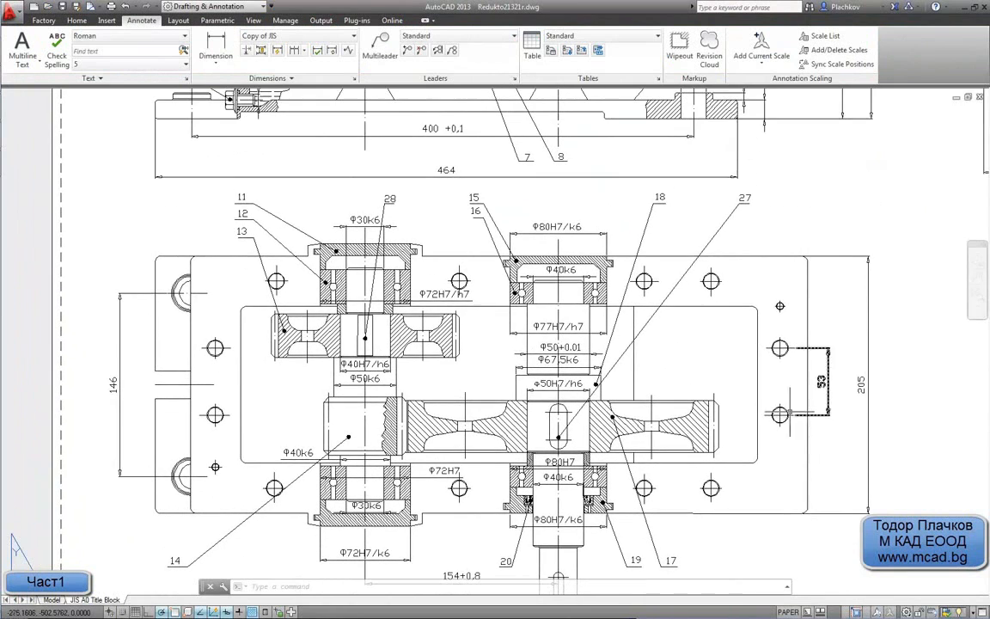
click(216, 44)
click(192, 259)
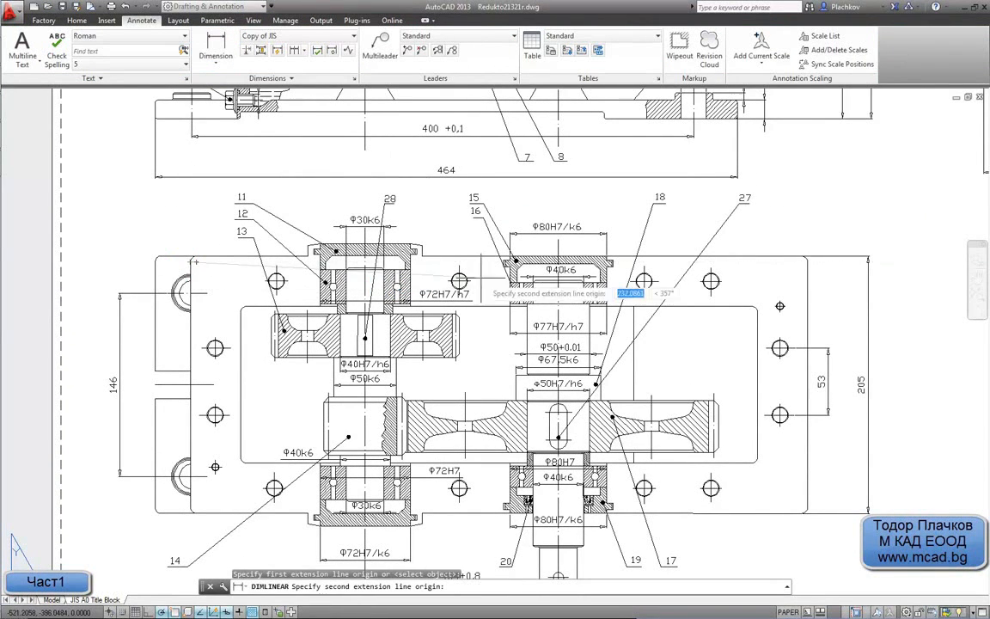
click(801, 261)
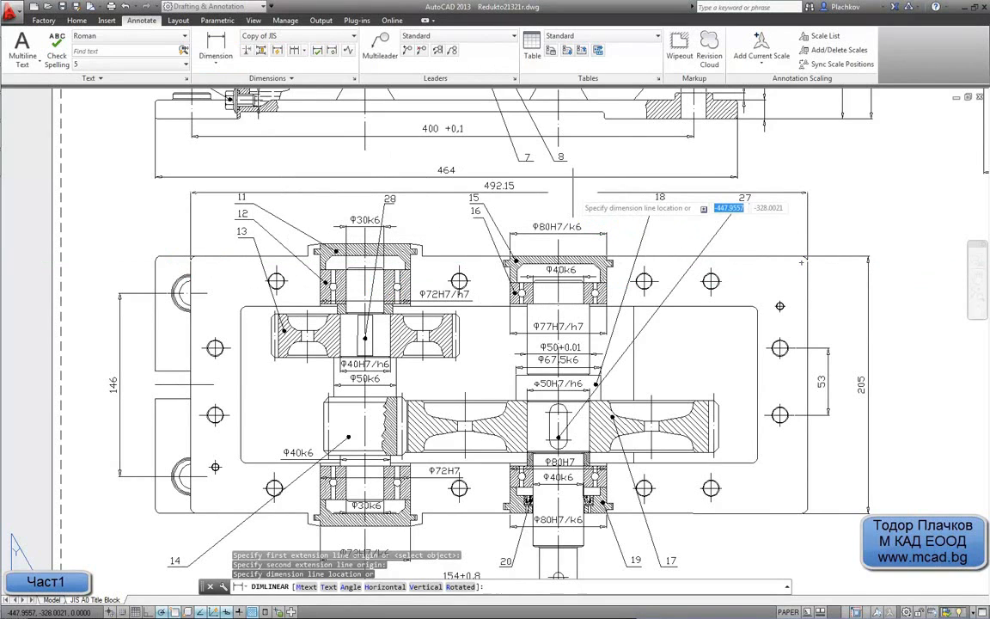
key(Escape)
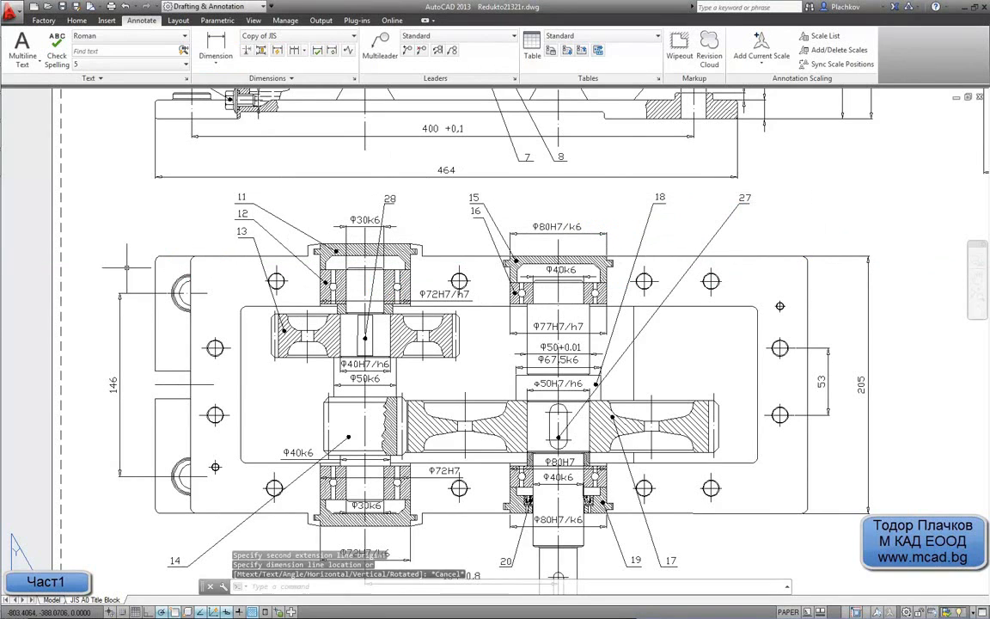
Step: Measure the horizontal distance between the base's outer left edge and the housing flange's left edge in the reducer's plan view
key(Return)
click(154, 259)
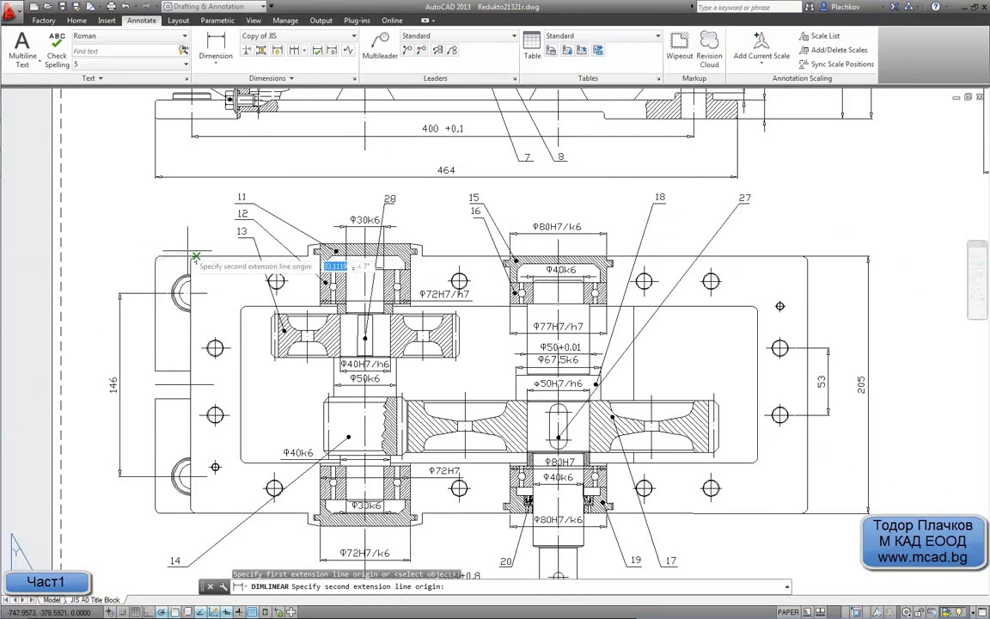
click(190, 256)
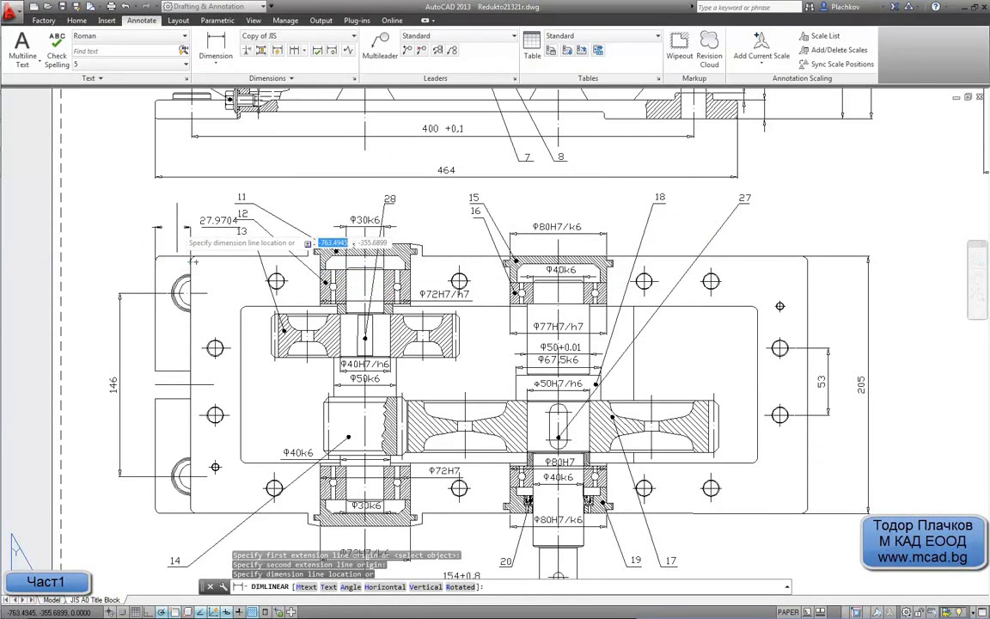
key(Escape)
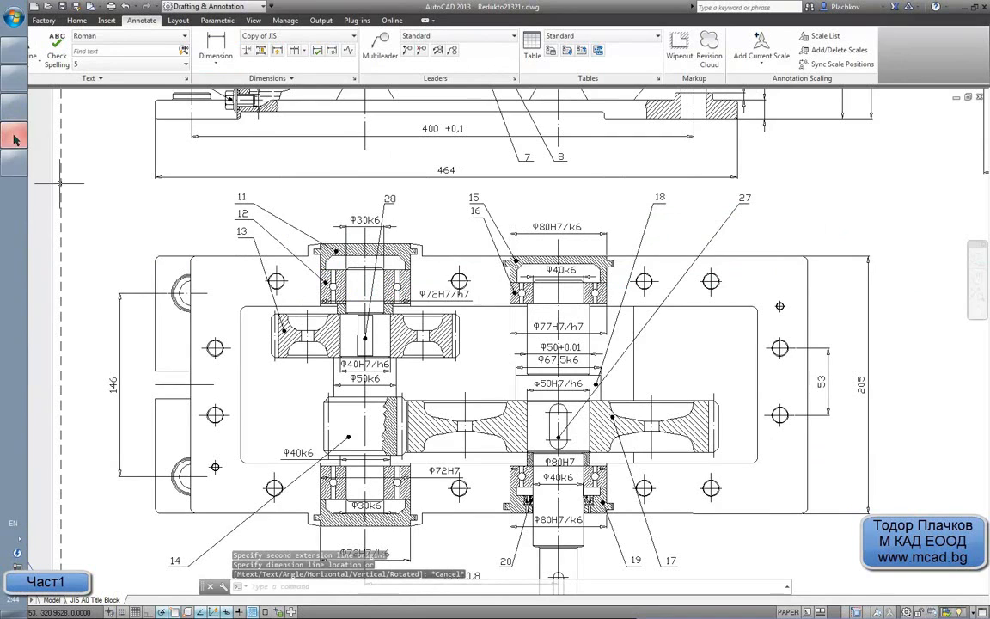
Step: Switch to Inventor and dimension the sketched rectangle's left side 28 mm from the base plate's projected left edge
click(13, 129)
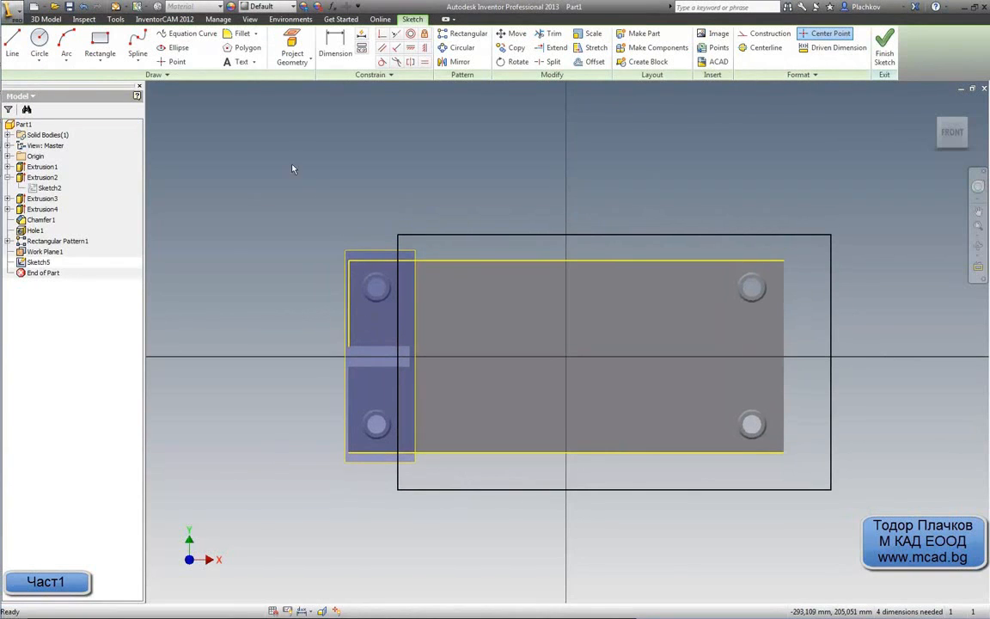
click(335, 45)
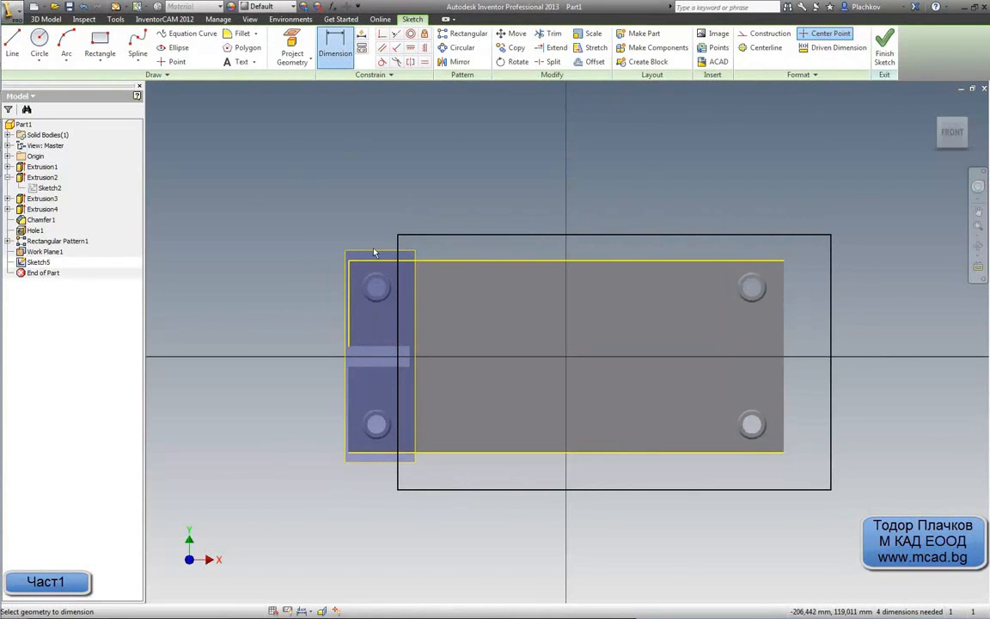
click(400, 287)
click(348, 301)
click(373, 178)
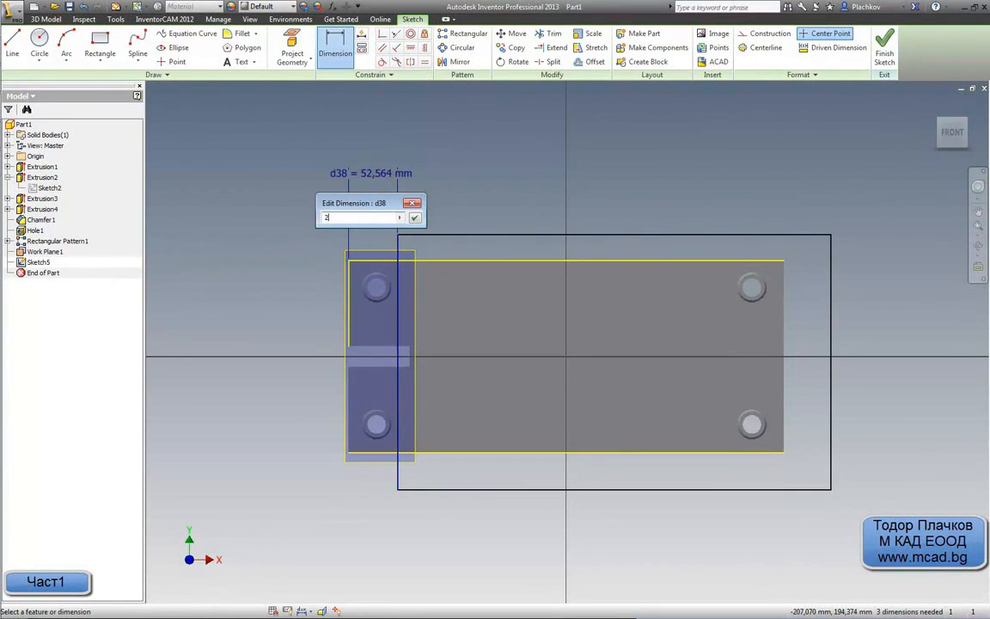
key(Return)
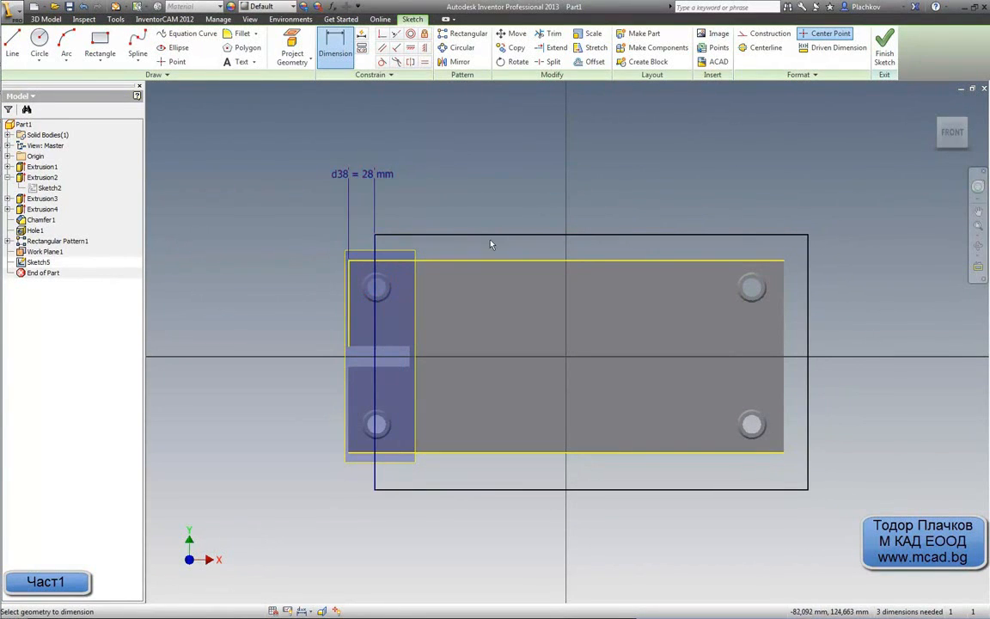
Step: Dimension the rectangle's upper side and set its length to 492 mm
click(490, 236)
click(485, 187)
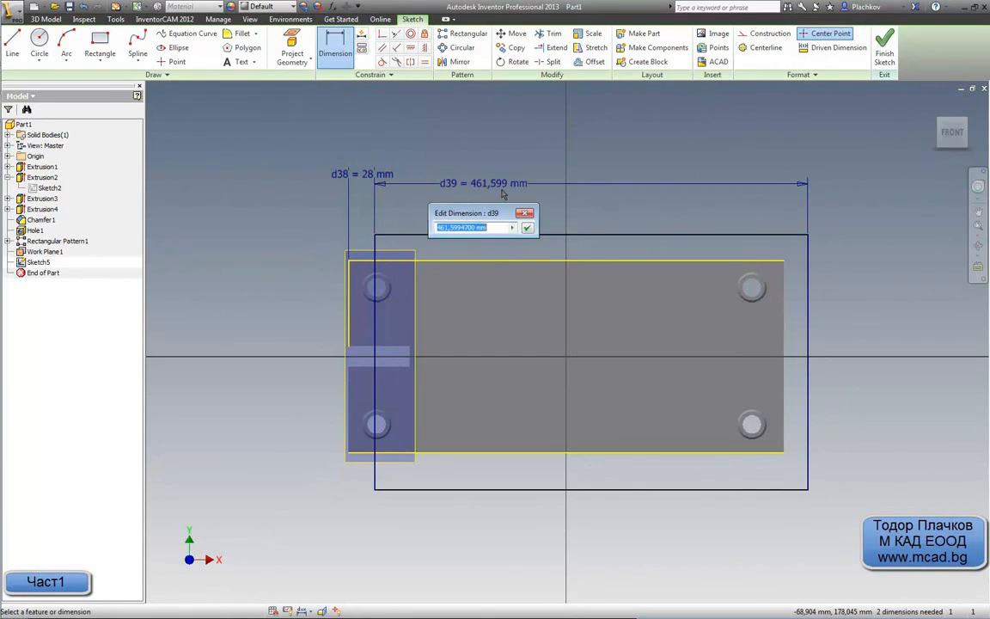
text(192)
key(Return)
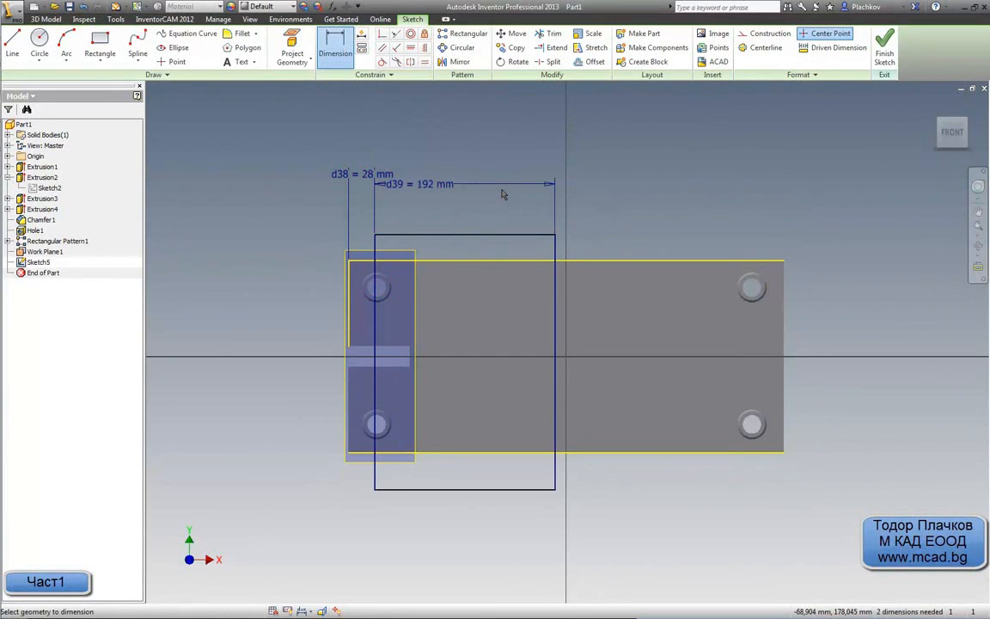
double_click(431, 195)
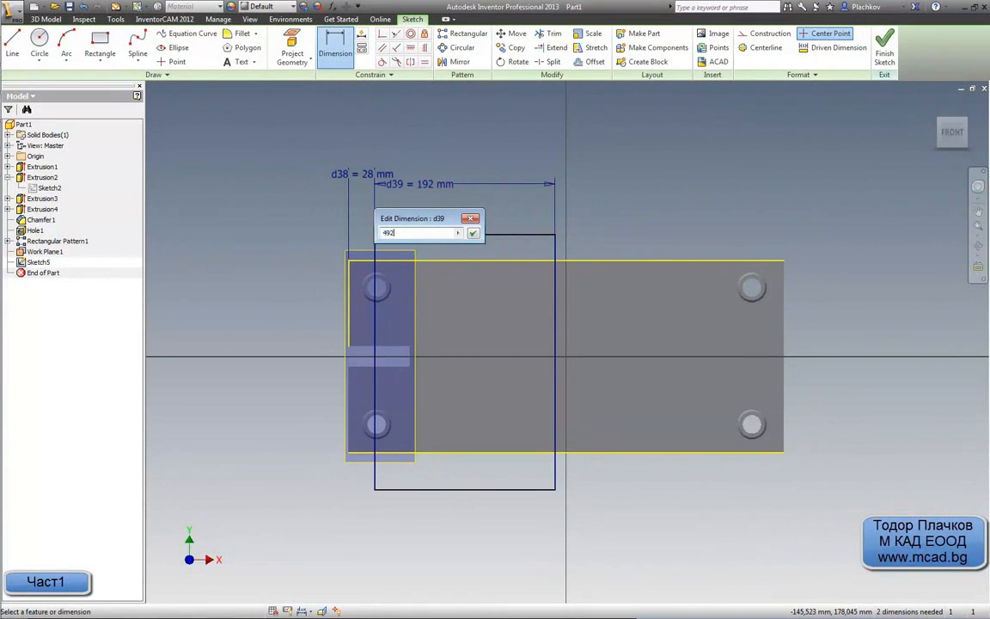
text(492)
key(Return)
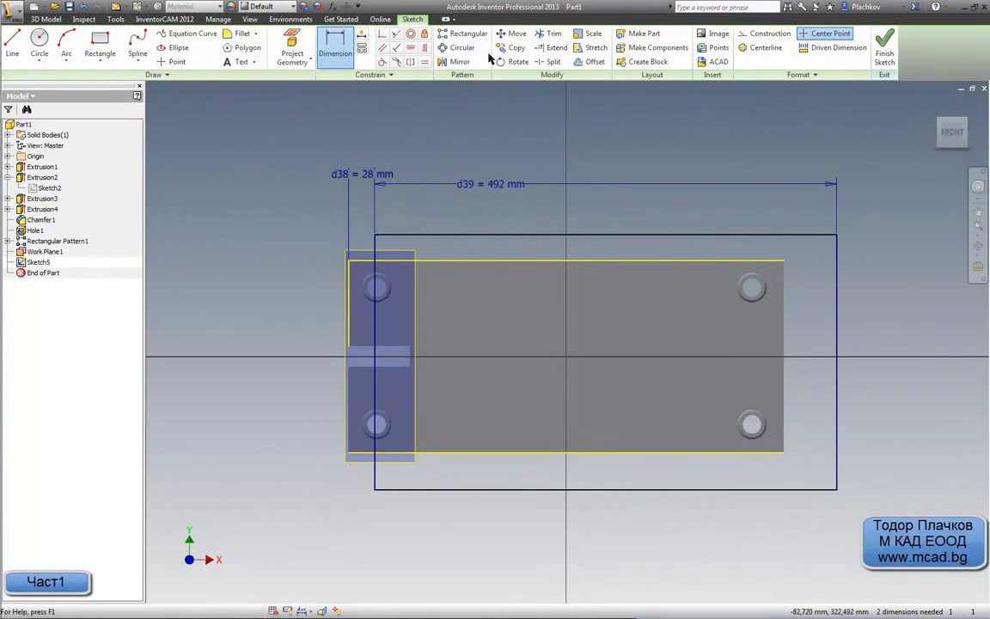
Step: Make the rectangle's upper and lower sides collinear with the projected upper and lower edges of the base plate
click(396, 35)
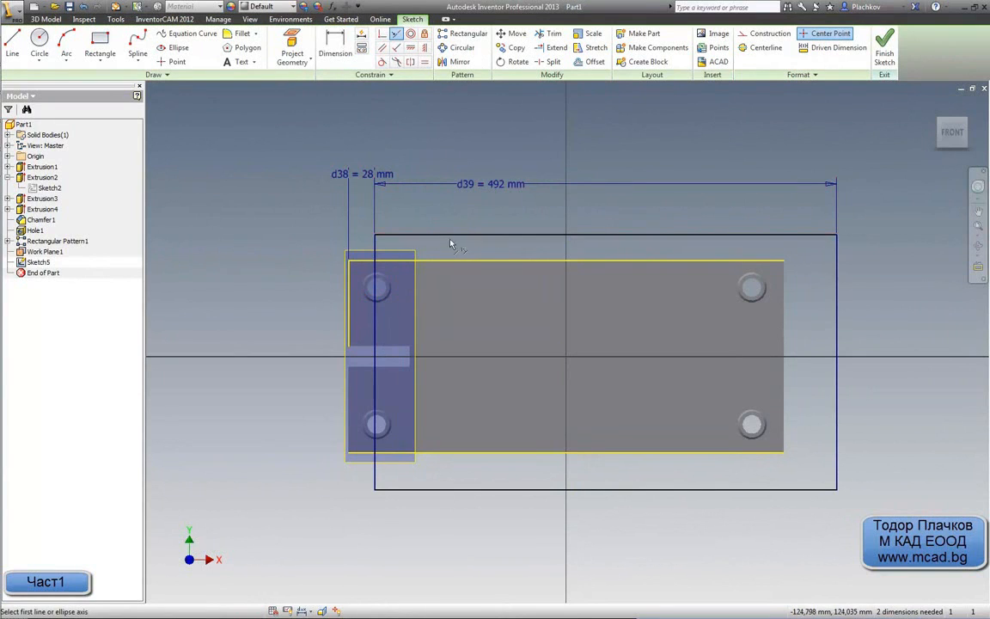
click(451, 235)
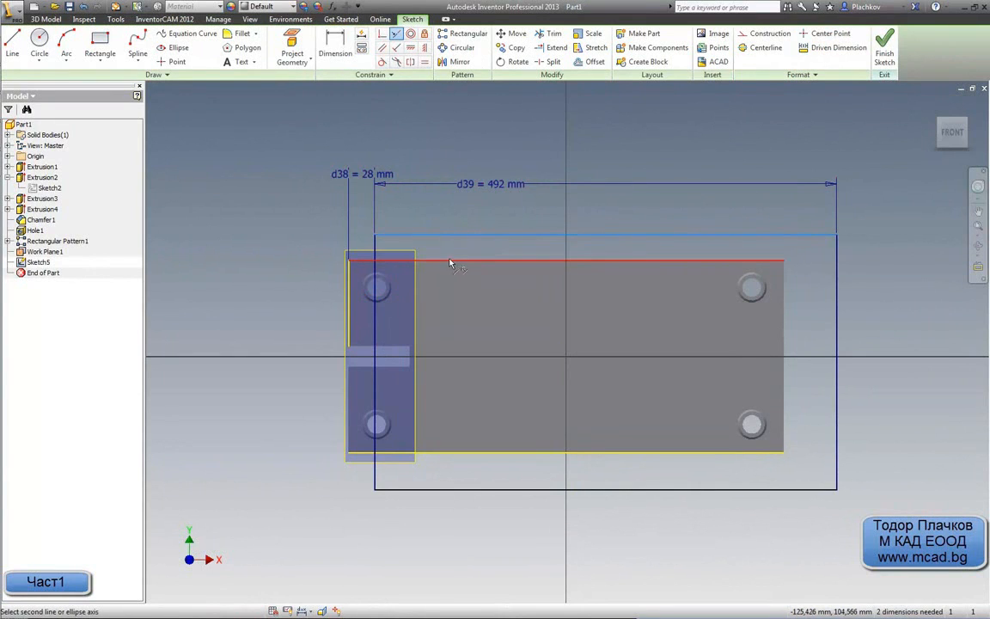
click(451, 260)
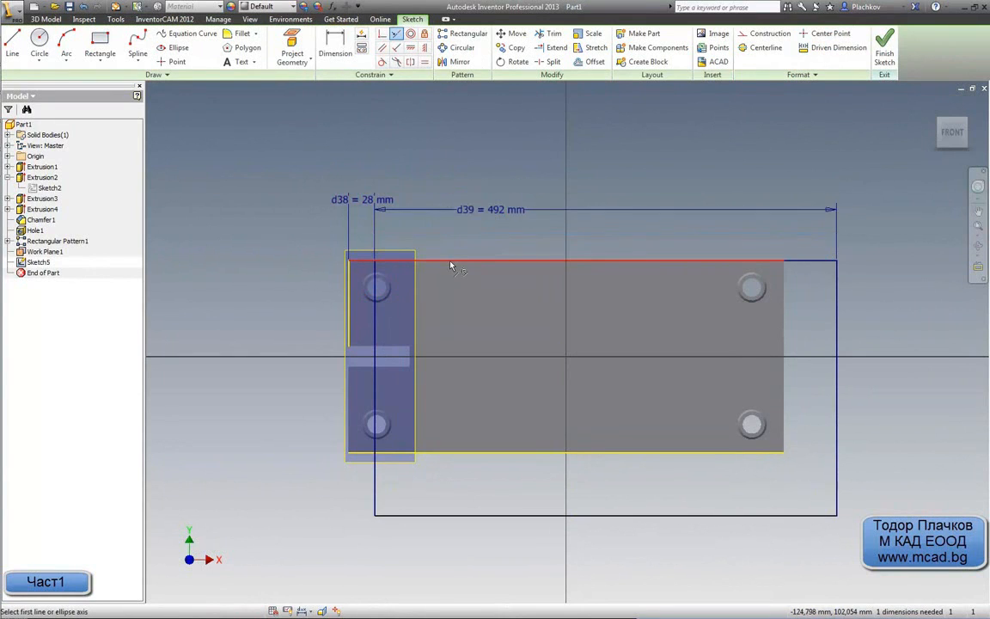
click(453, 515)
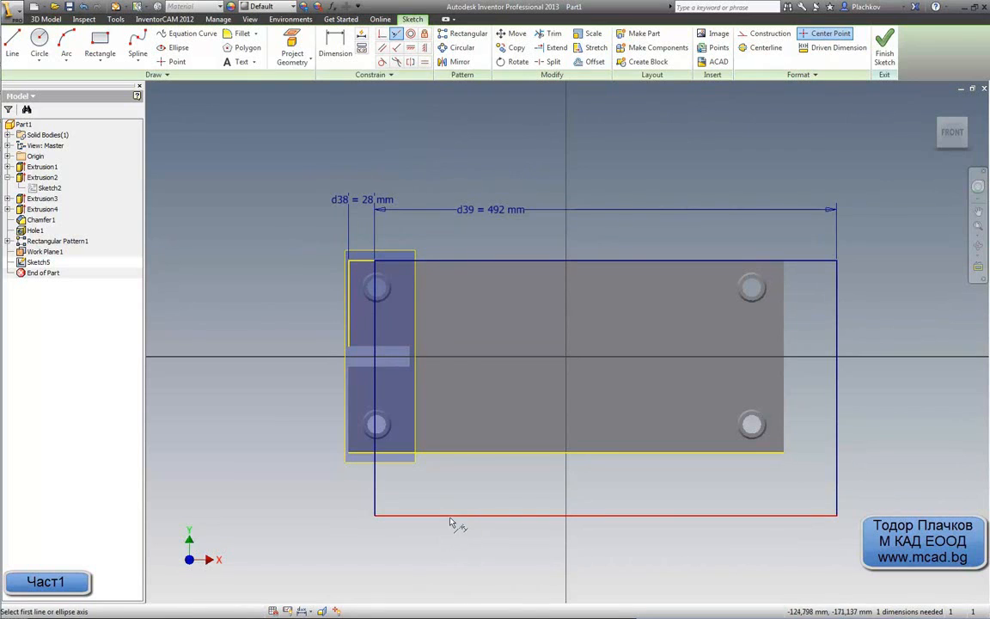
click(443, 453)
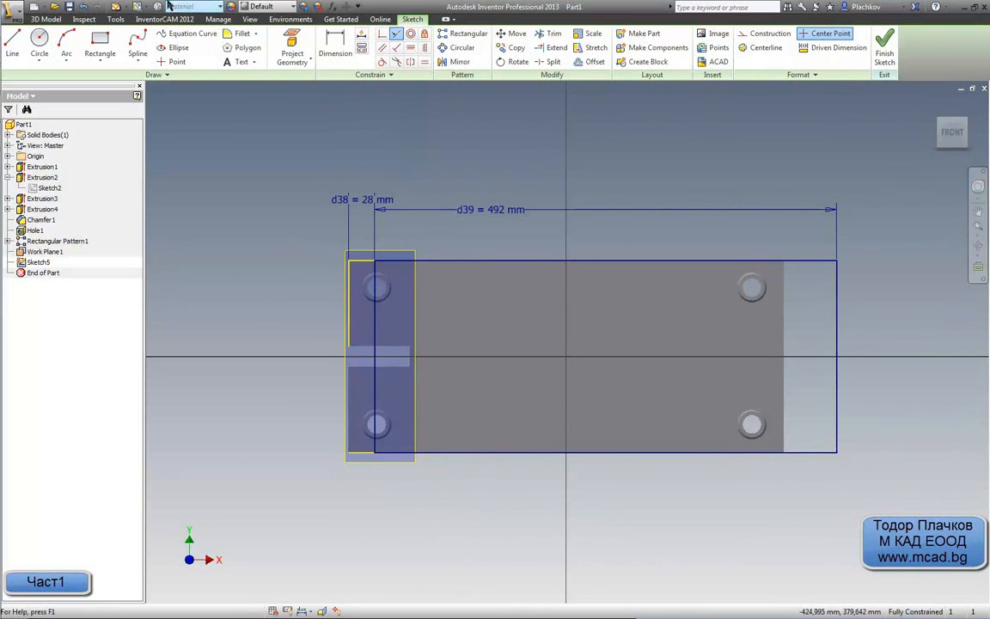
Step: Switch to the AutoCAD reducer drawing and measure the horizontal distance between the flange's outer left edge and the inner cavity
click(11, 78)
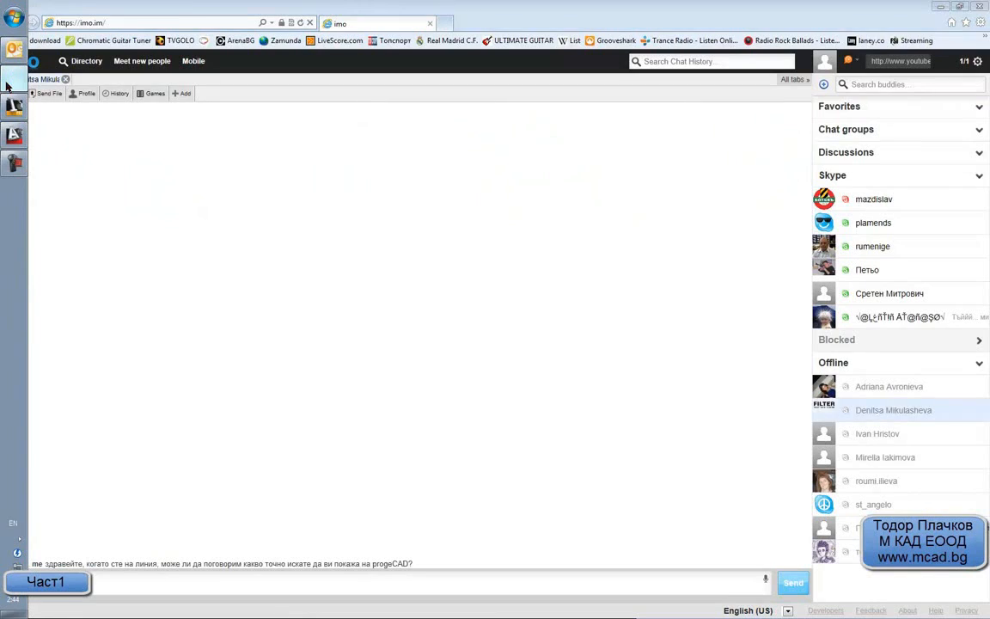
click(7, 119)
click(14, 133)
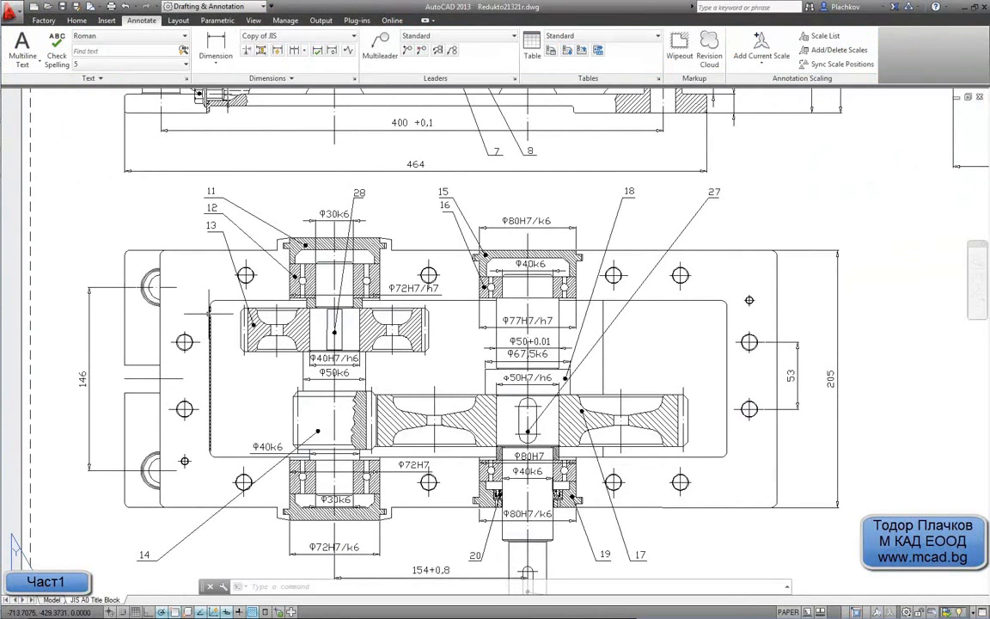
click(229, 43)
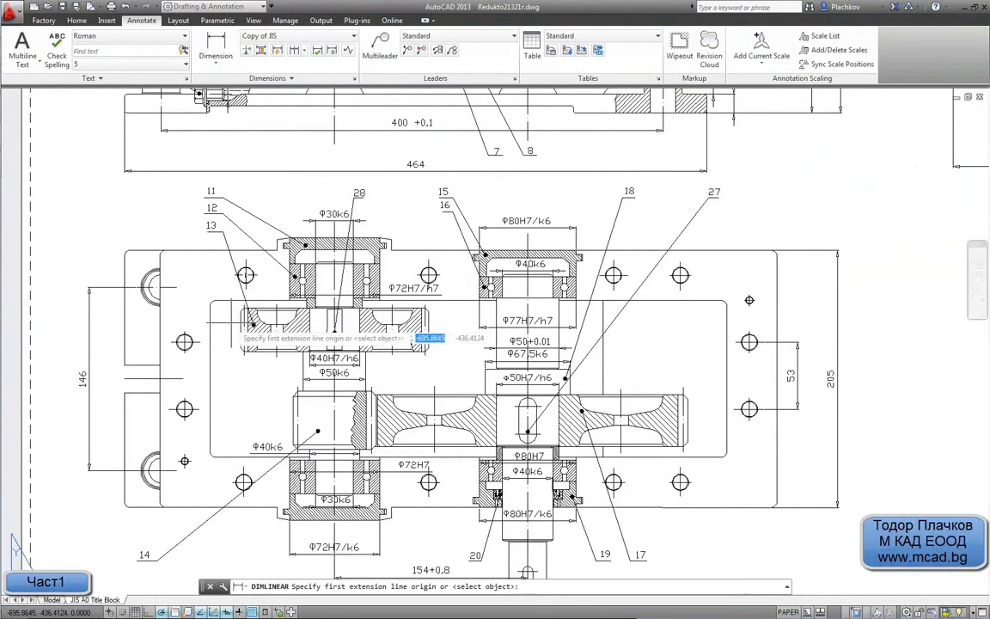
click(210, 451)
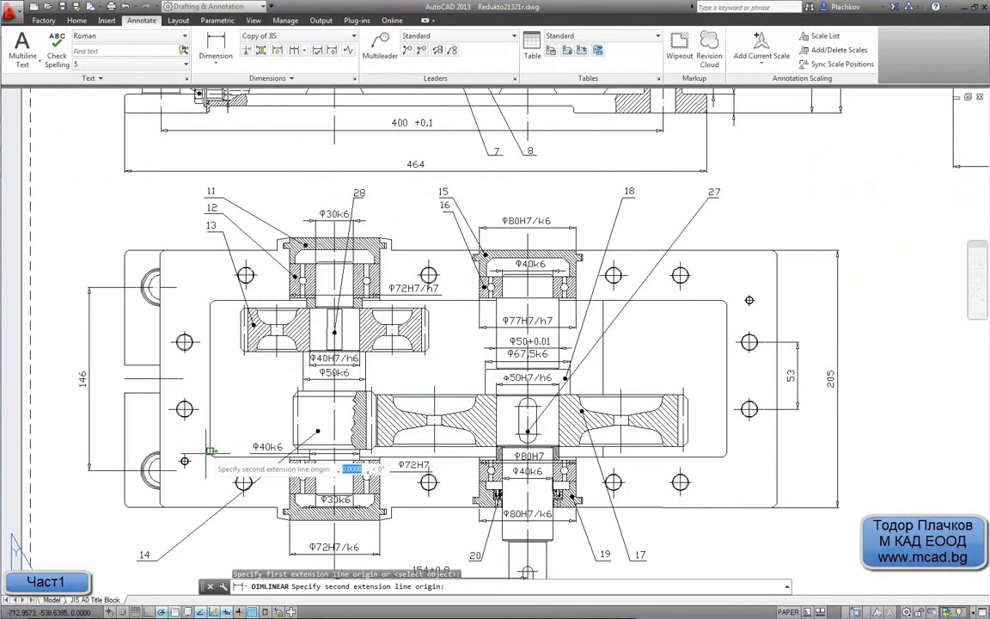
click(159, 378)
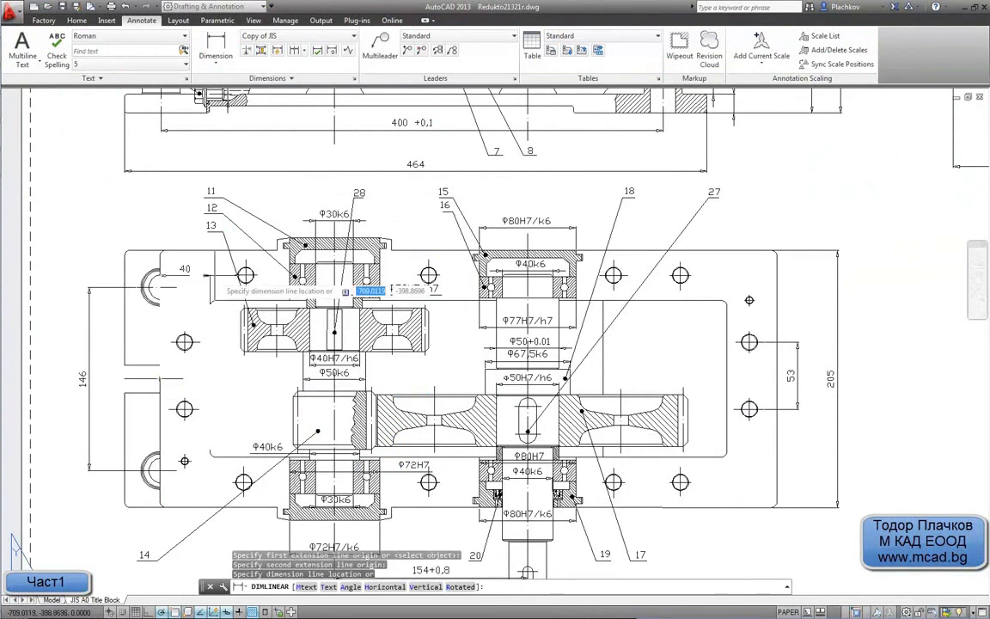
key(Escape)
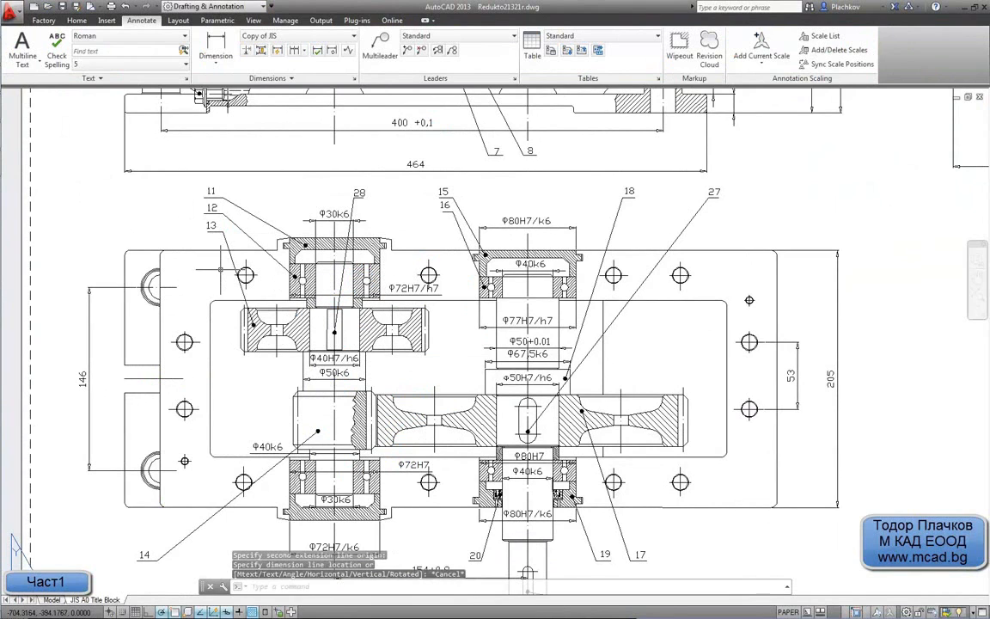
Step: Measure the vertical distance from the inner cavity's upper edge to the flange's outer edge and return to Inventor
key(Return)
click(216, 300)
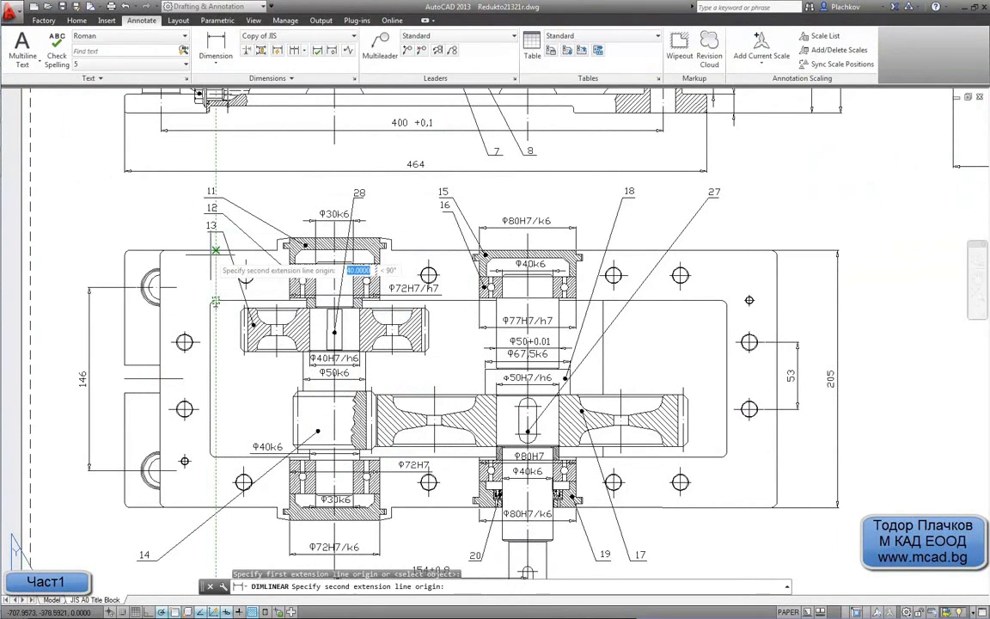
click(302, 245)
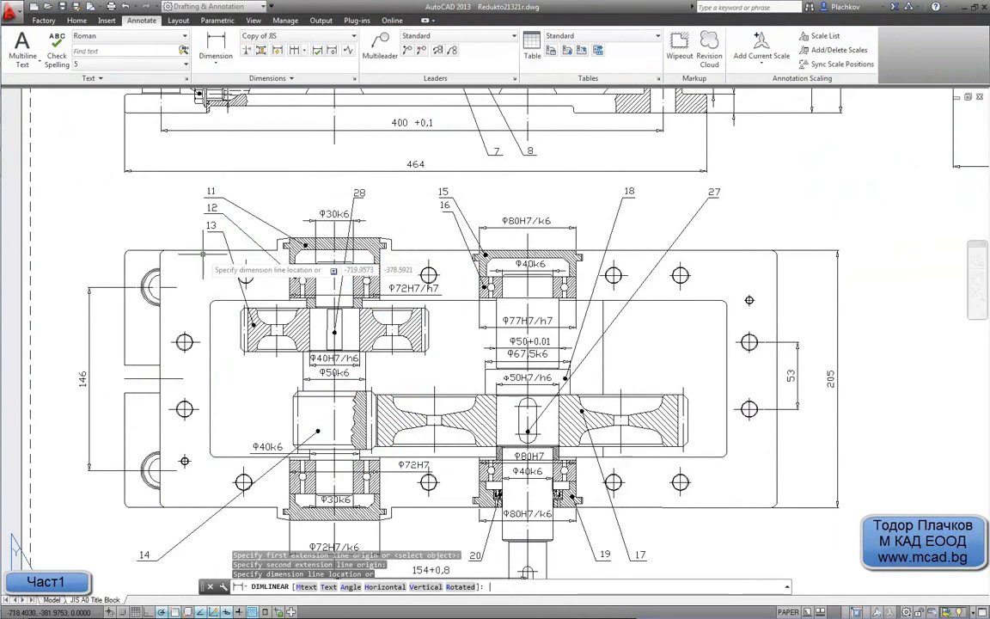
key(Escape)
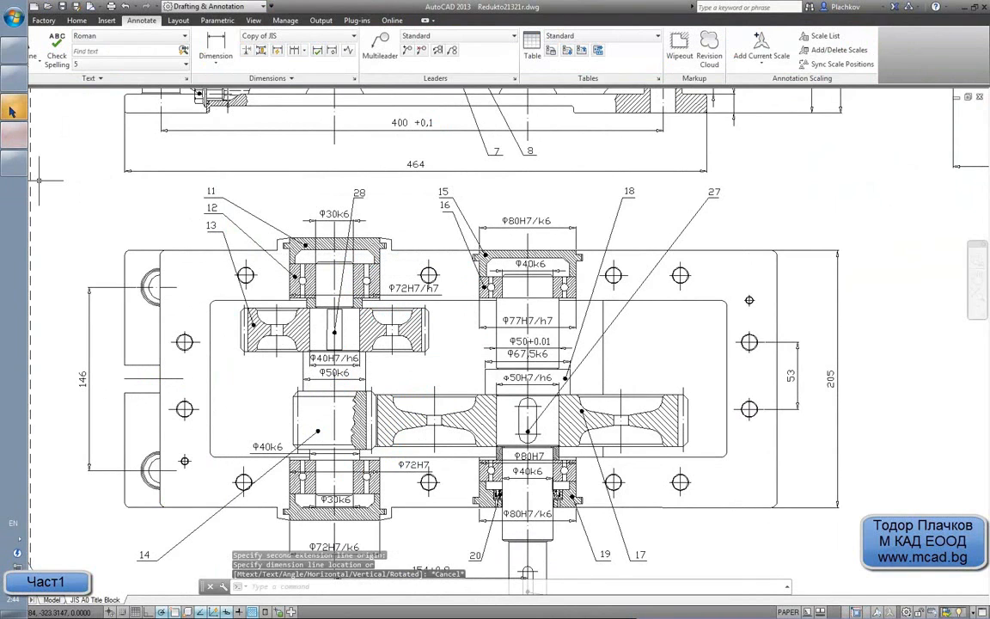
click(13, 131)
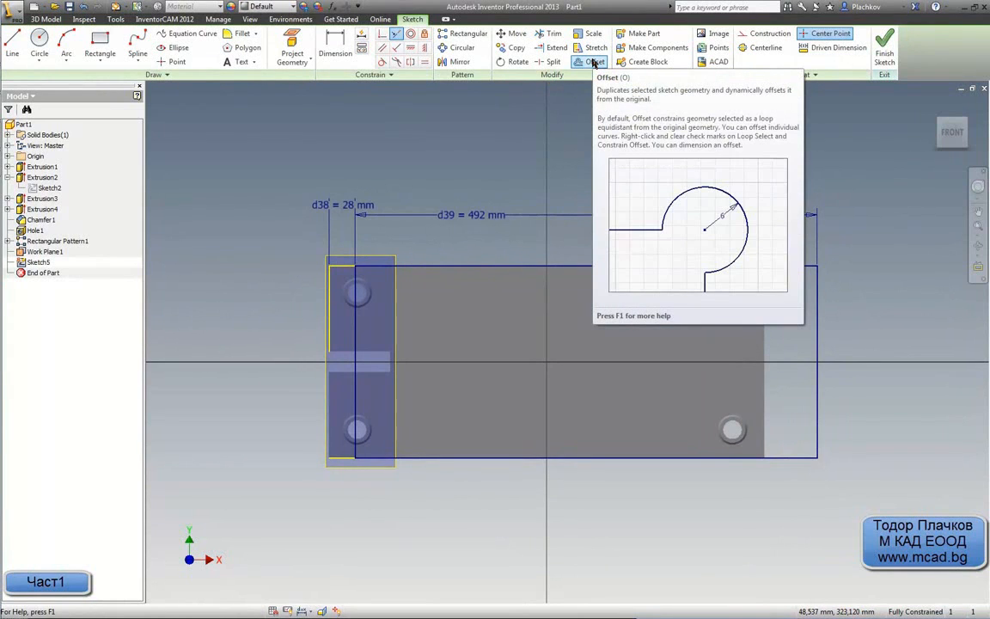
click(593, 64)
click(497, 269)
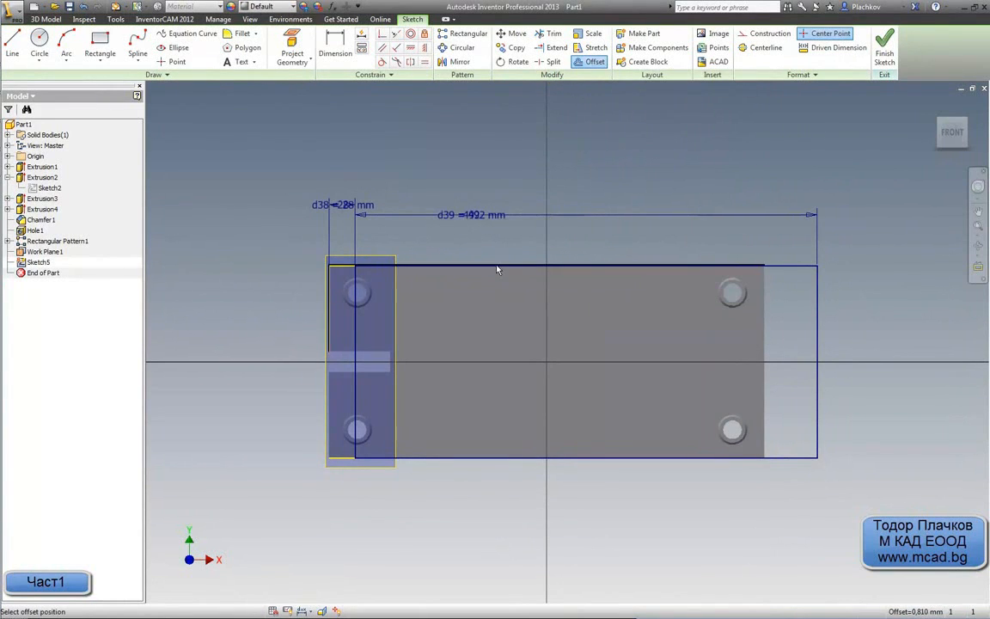
key(Escape)
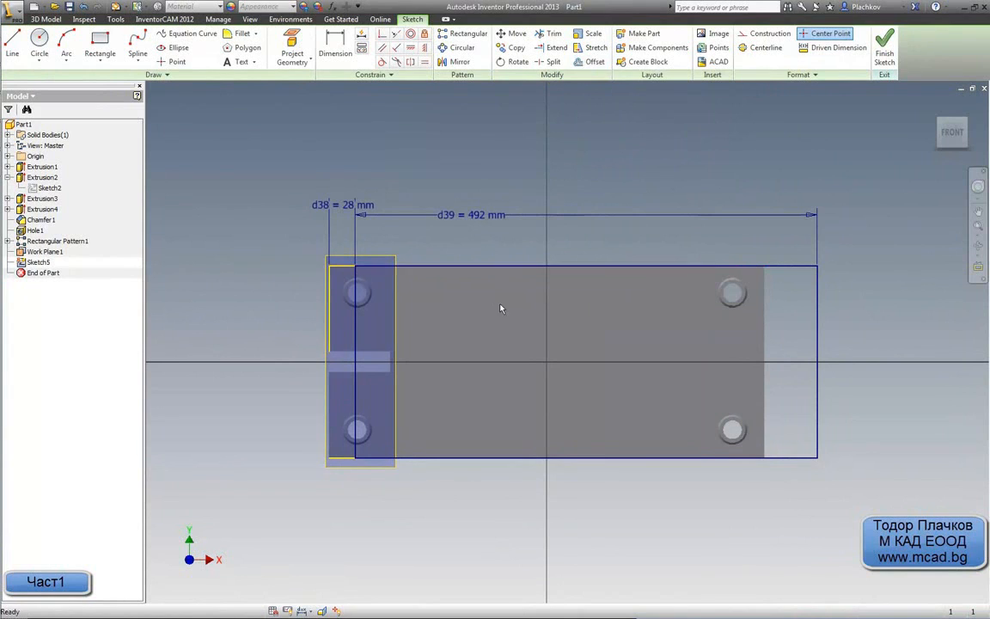
Step: Offset the rectangle loop inward by about 60 mm to form an inner rectangle
click(585, 65)
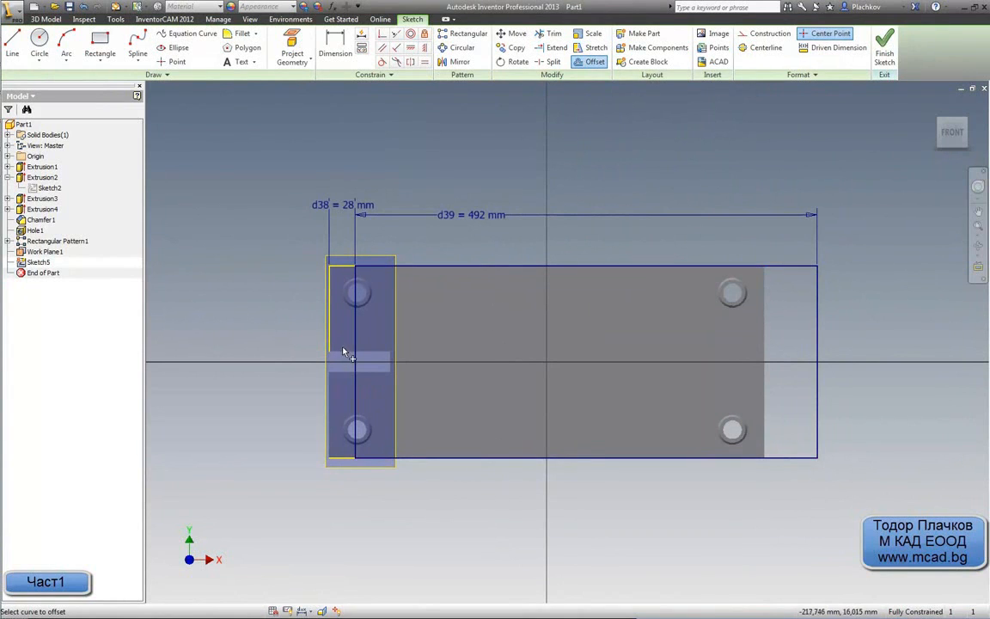
click(359, 398)
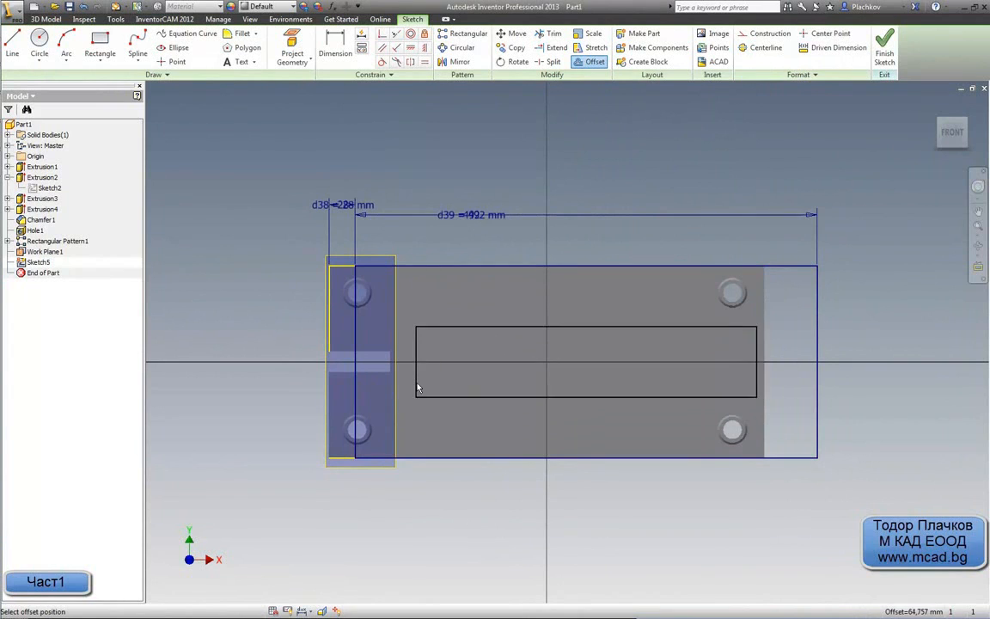
click(415, 385)
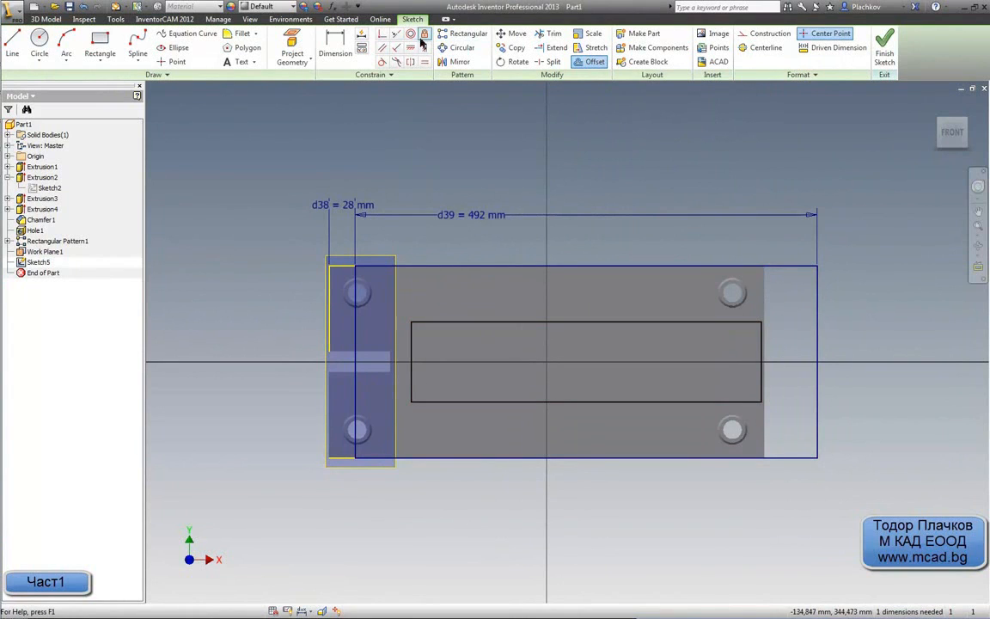
Step: Dimension the gap between the upper sides of the outer and inner rectangles as 40 mm and finish the sketch
click(334, 45)
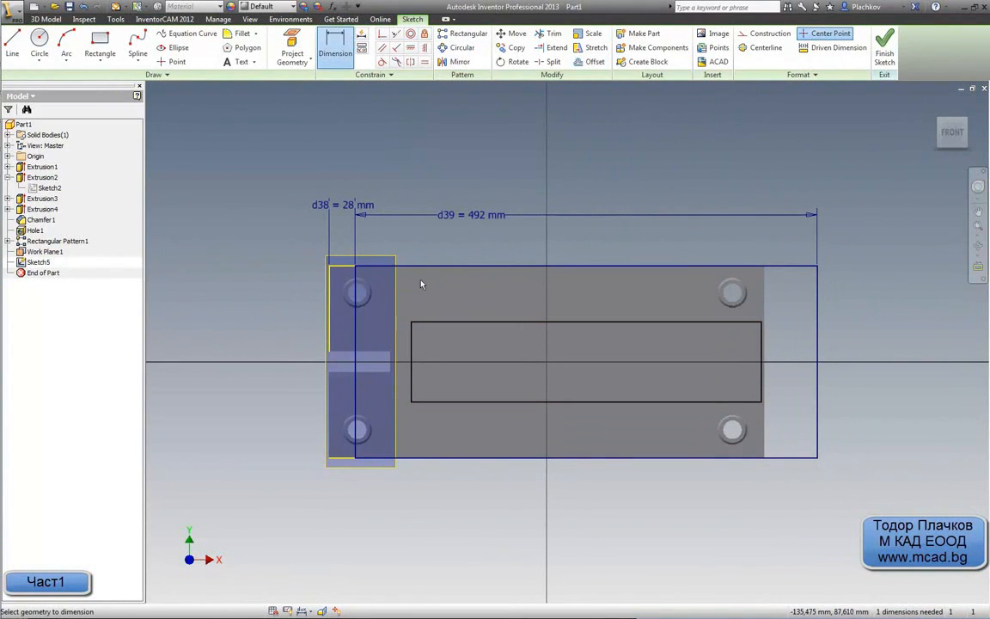
click(497, 322)
click(482, 266)
click(505, 300)
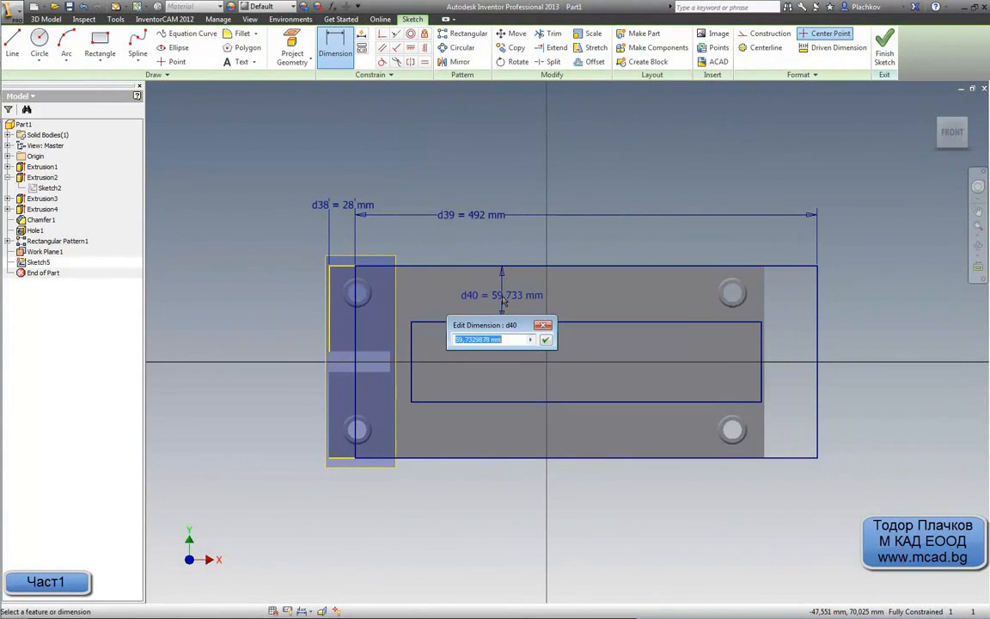
text(40)
key(Return)
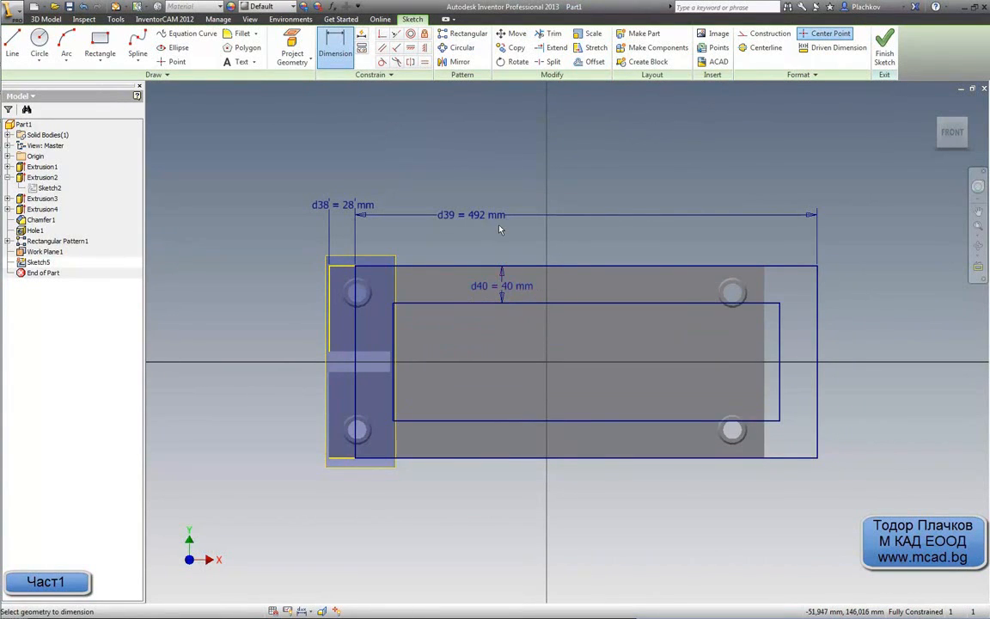
click(884, 47)
mouse_move(569, 322)
shift+middle_down()
mouse_move(565, 343)
mouse_move(580, 278)
shift+middle_up()
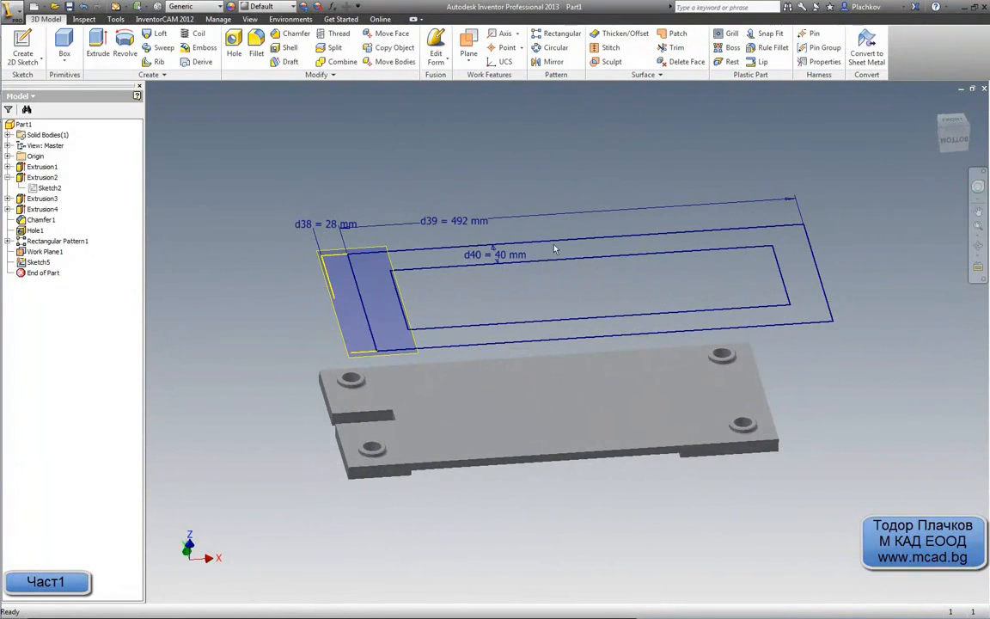
Step: Extrude the ring between the outer and inner rectangles 15 mm toward the base plate
click(478, 347)
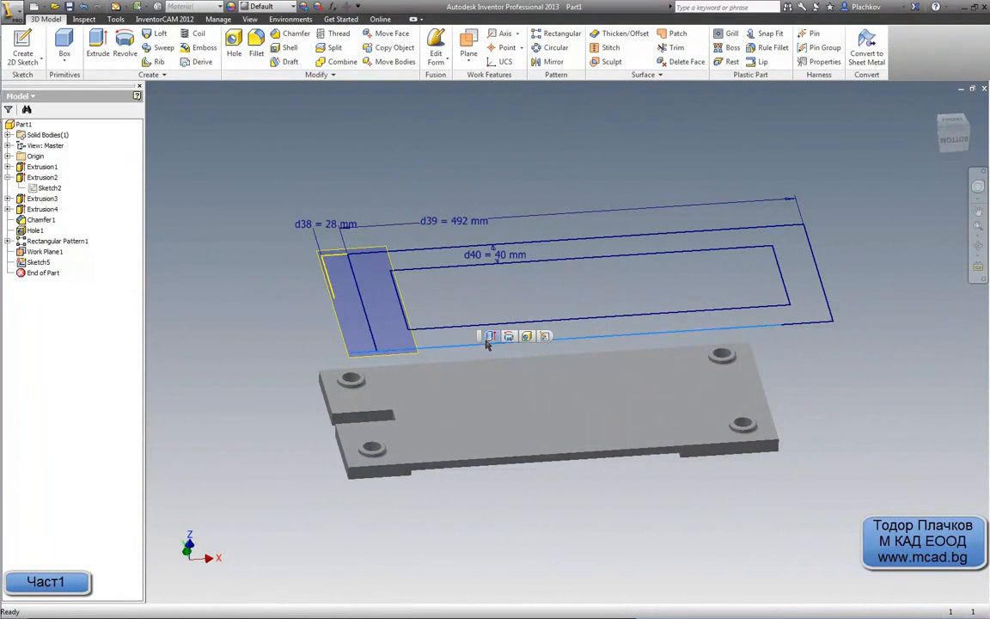
click(490, 336)
click(482, 337)
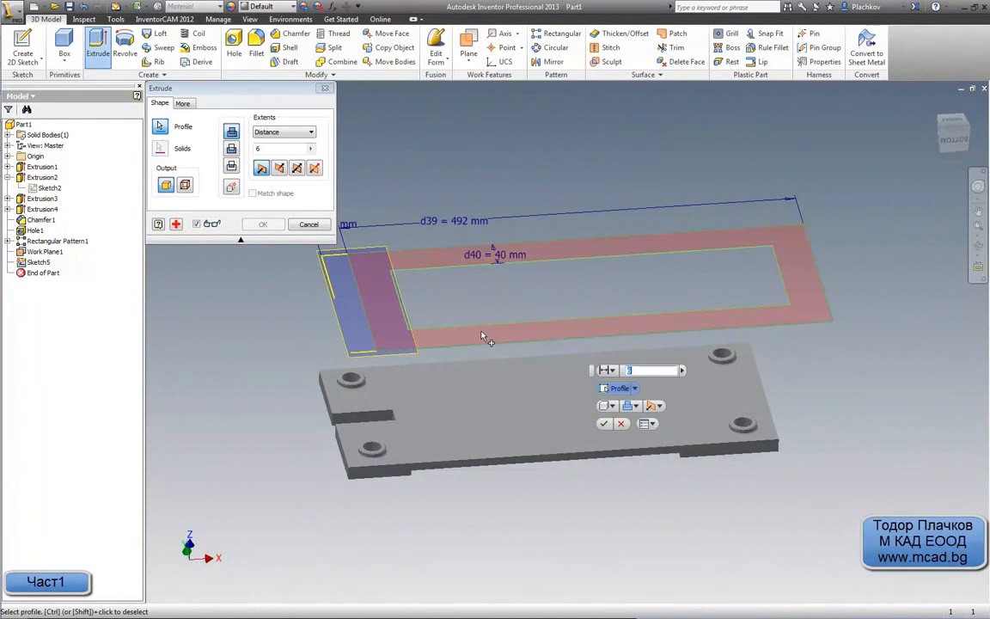
drag(589, 348, 576, 368)
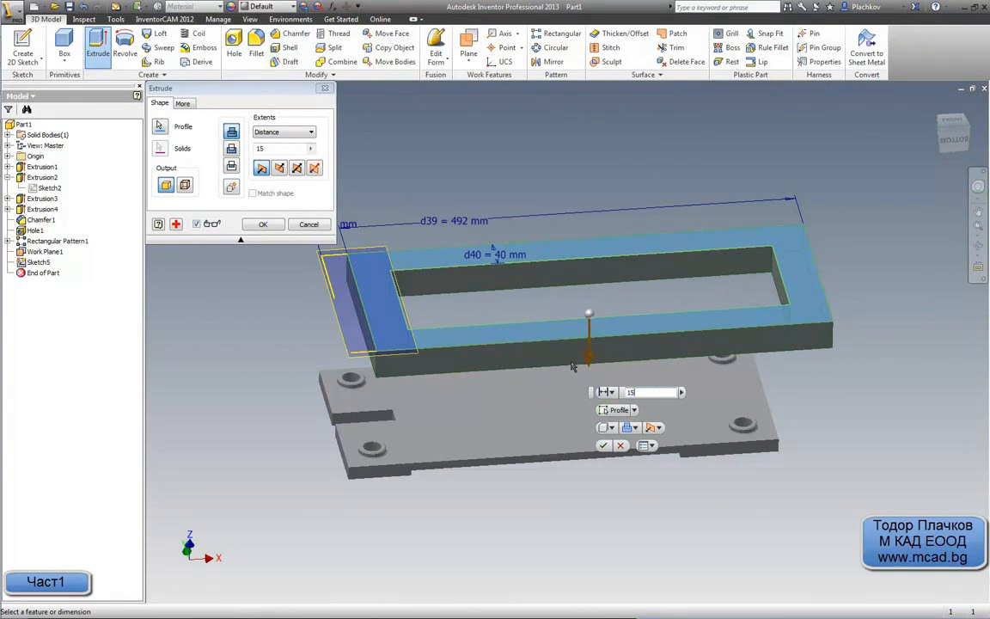
key(Return)
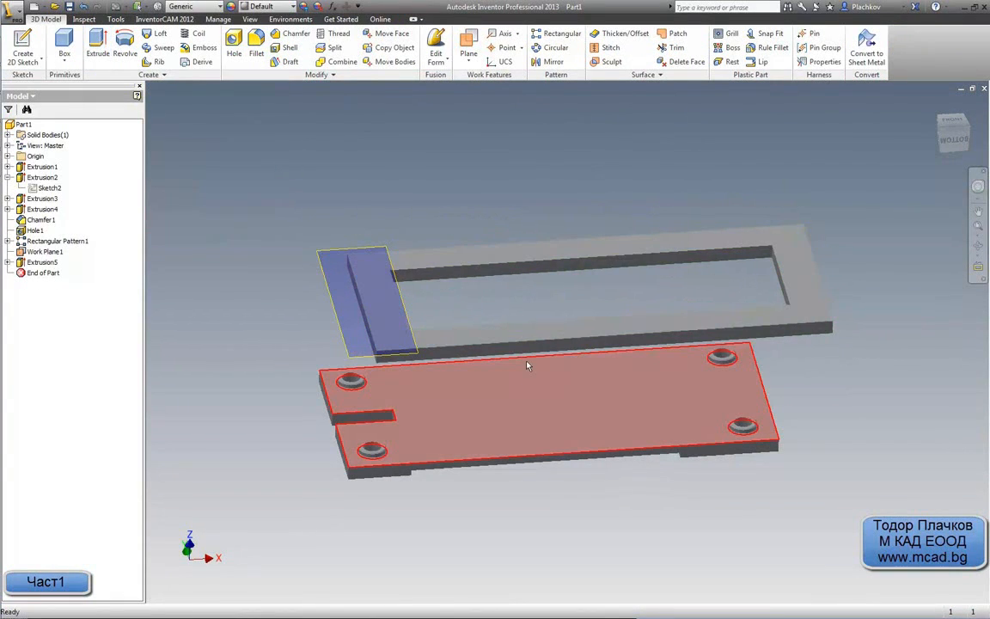
Step: Turn off the visibility of the work plane at the end of the new flange frame
key(F4)
drag(612, 321, 596, 283)
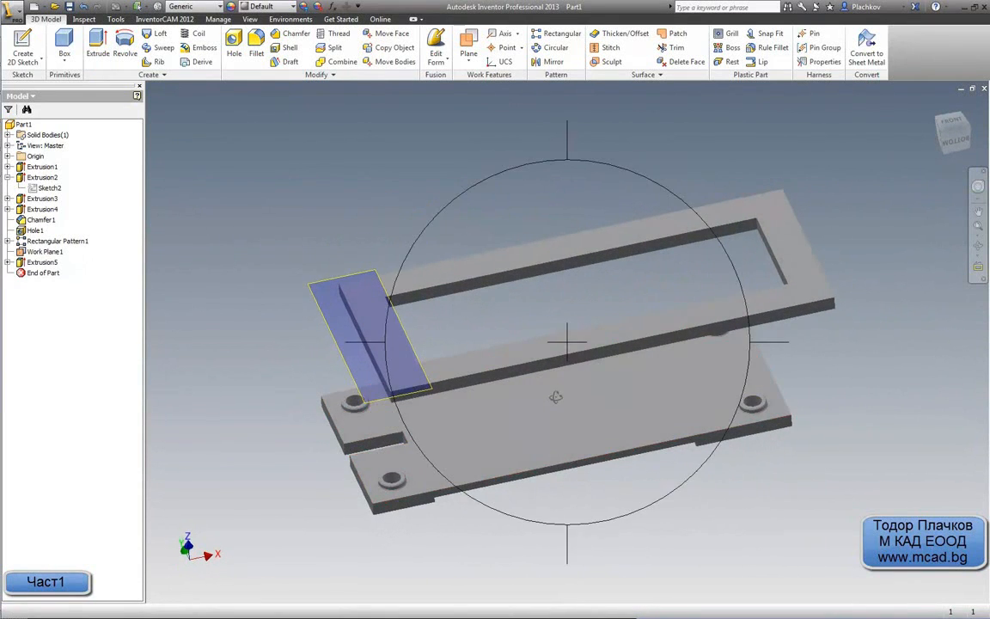
mouse_move(556, 396)
mouse_down()
mouse_move(580, 336)
mouse_move(601, 387)
mouse_move(562, 398)
mouse_up()
key(Escape)
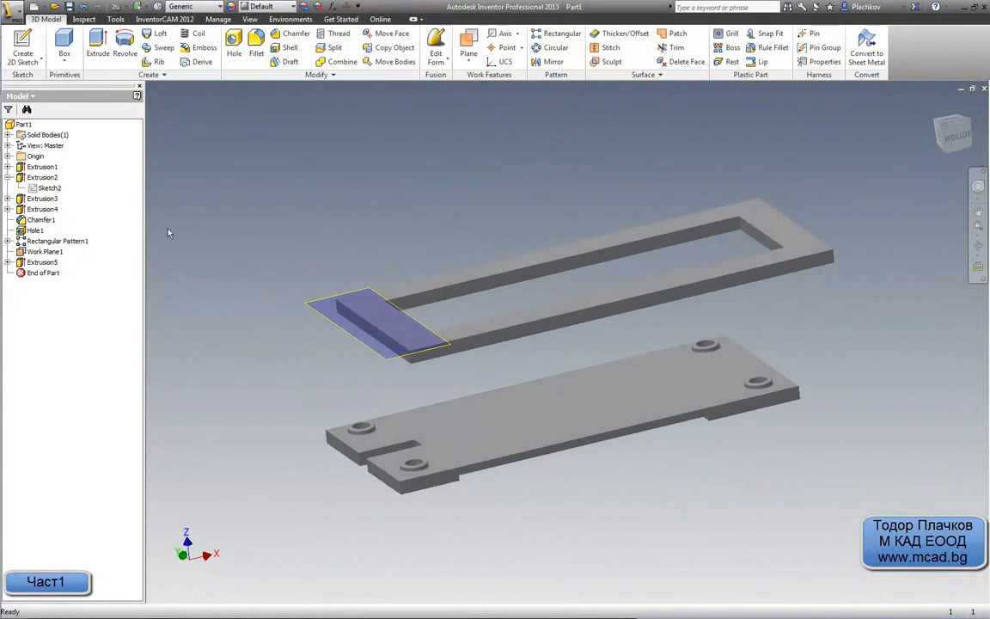
click(45, 252)
right_click(45, 253)
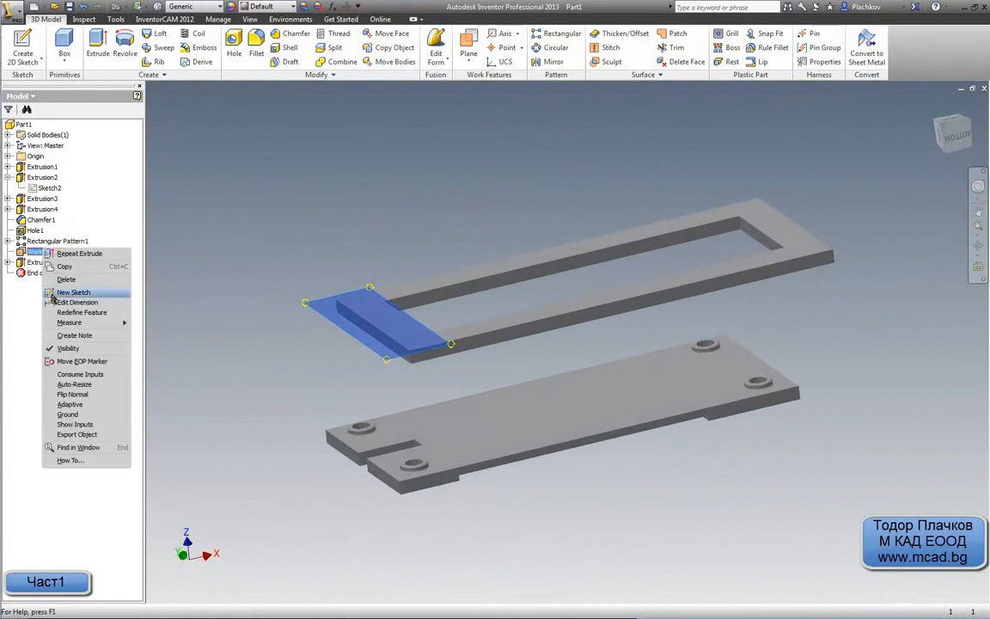
click(80, 349)
middle_drag(368, 299, 335, 332)
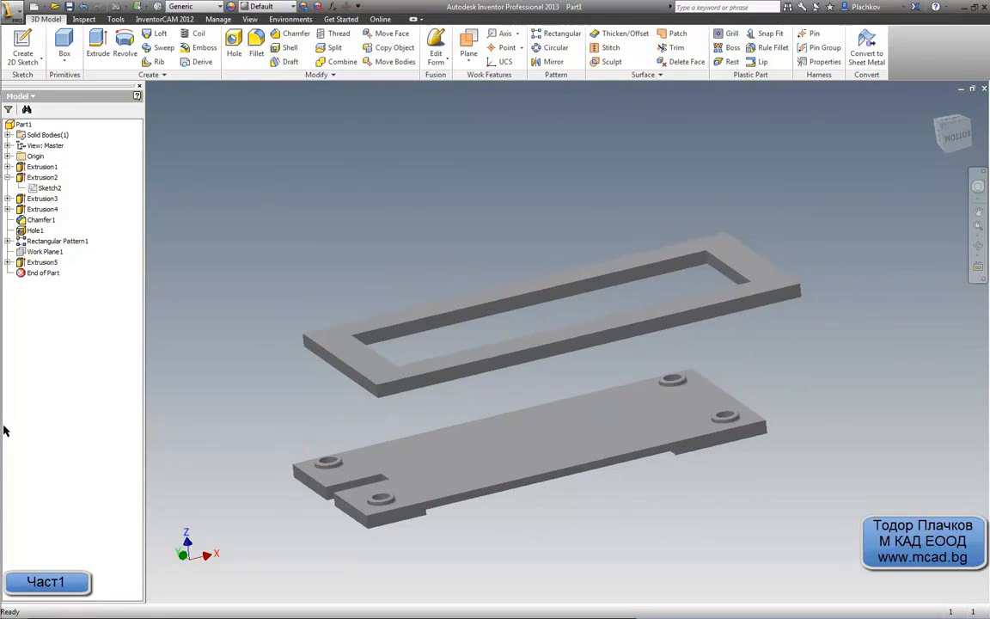
Step: Switch to the AutoCAD reducer drawing and measure the horizontal distance from the flange's outer end to the start of the sloped edge
mouse_move(2, 5)
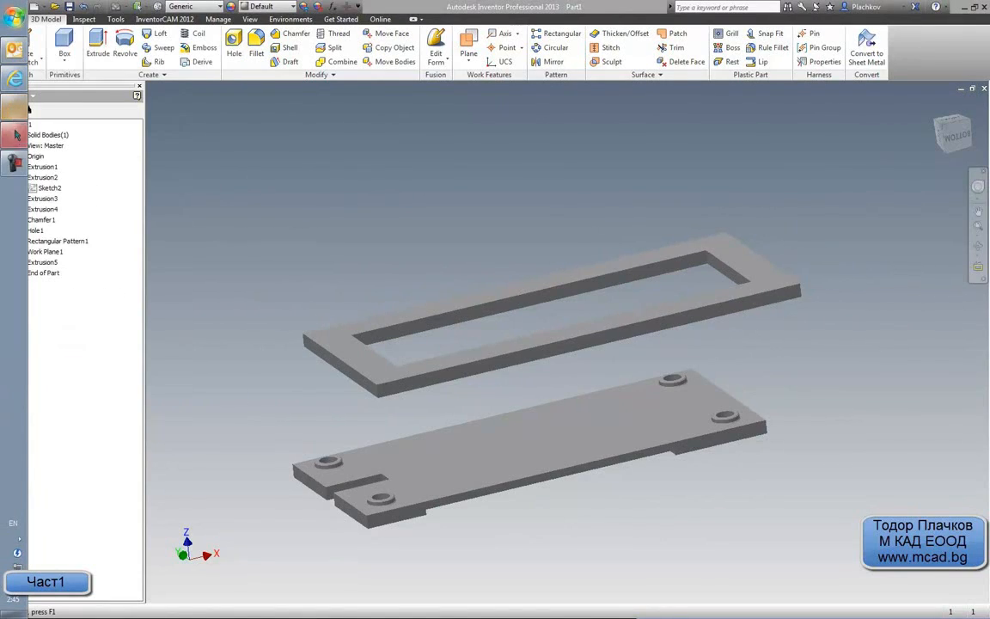
click(14, 135)
mouse_move(178, 265)
middle_down()
mouse_move(197, 298)
mouse_move(204, 542)
middle_up()
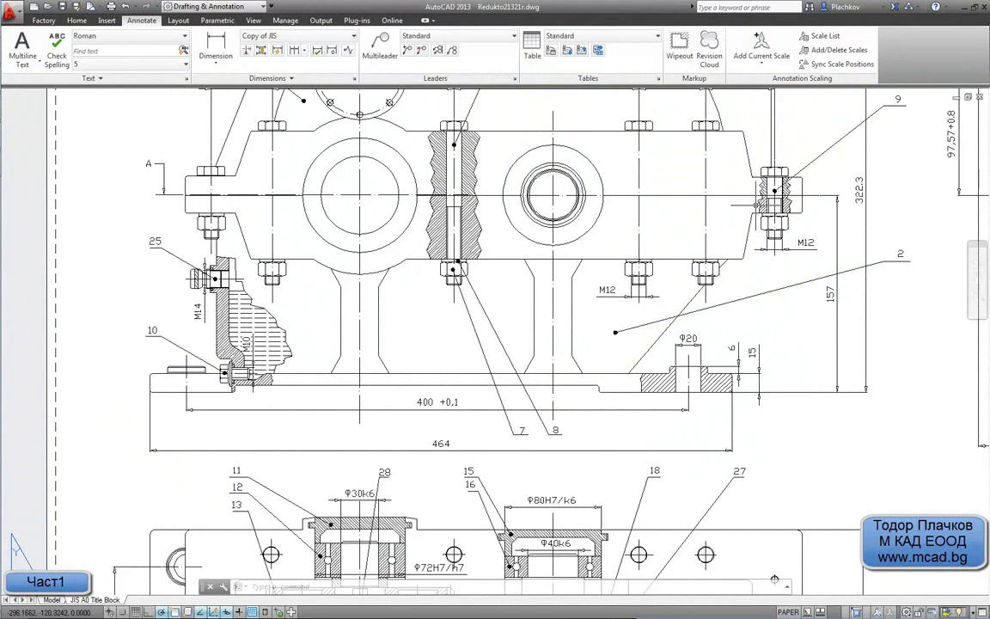
middle_drag(348, 276, 384, 383)
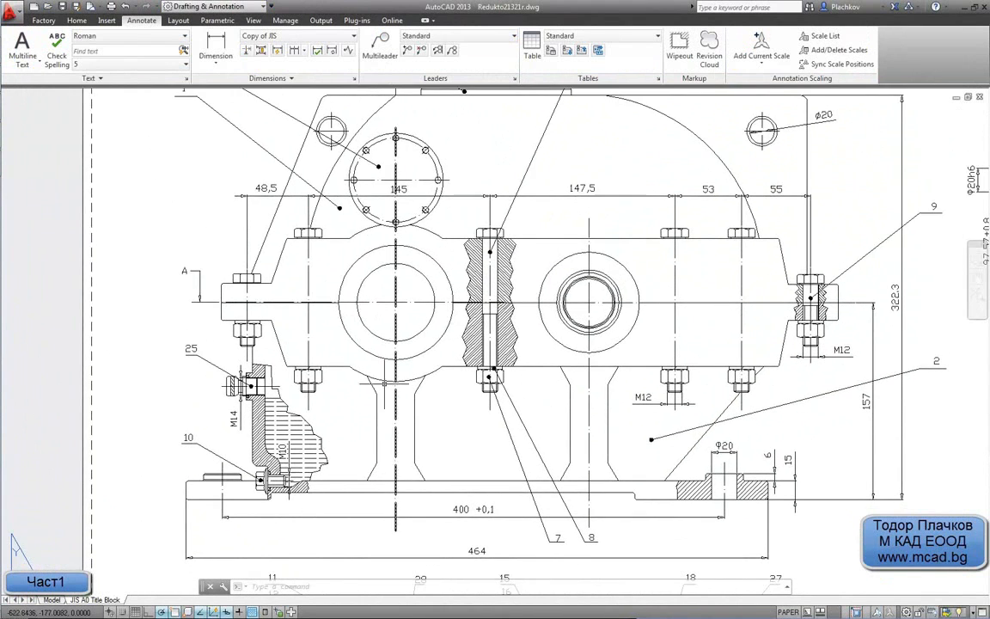
scroll(250, 335, up, 2)
scroll(281, 334, up, 2)
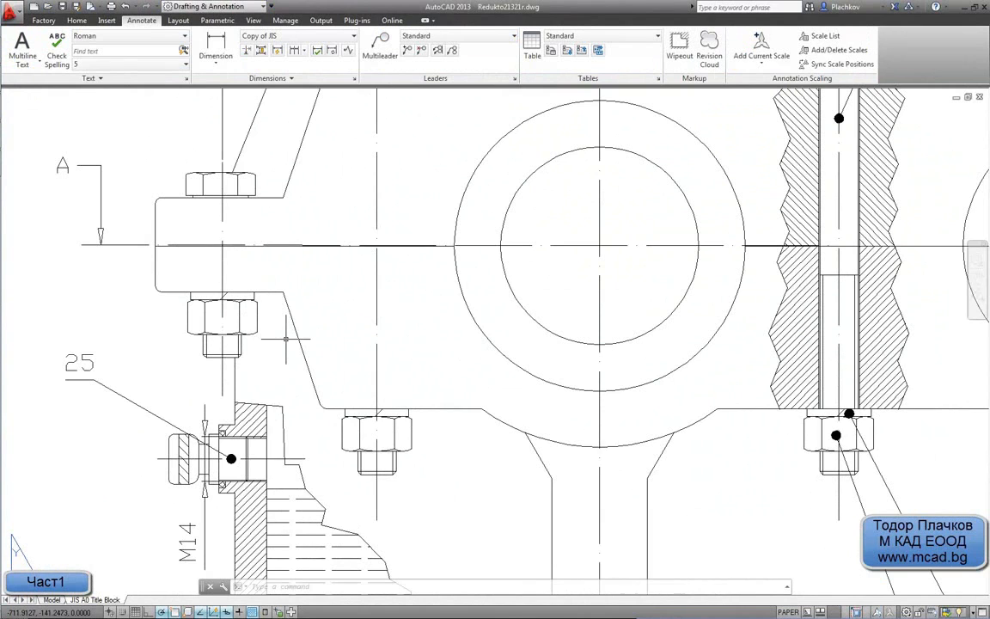
click(216, 48)
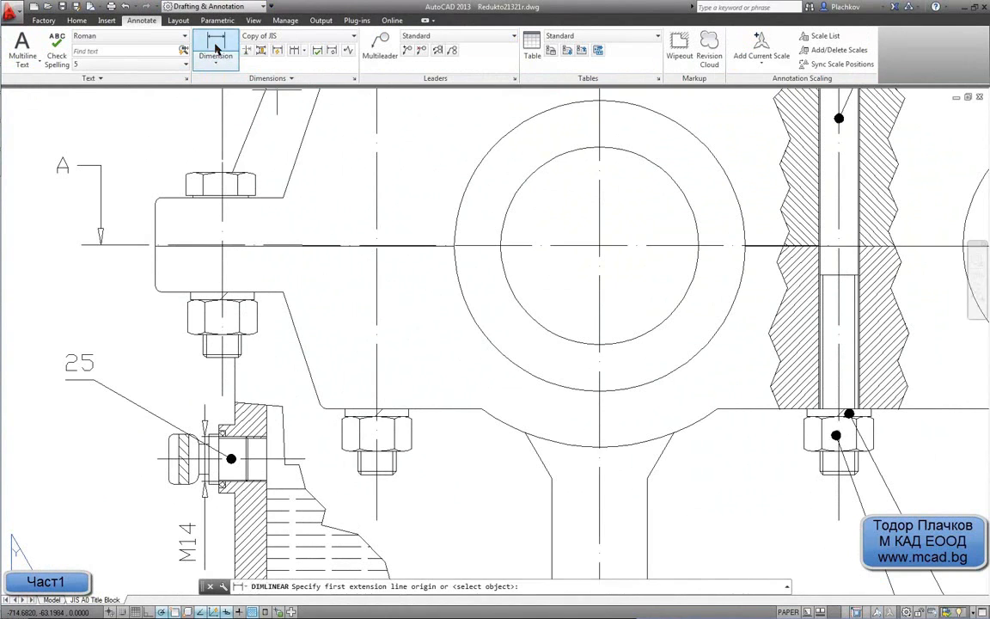
click(154, 246)
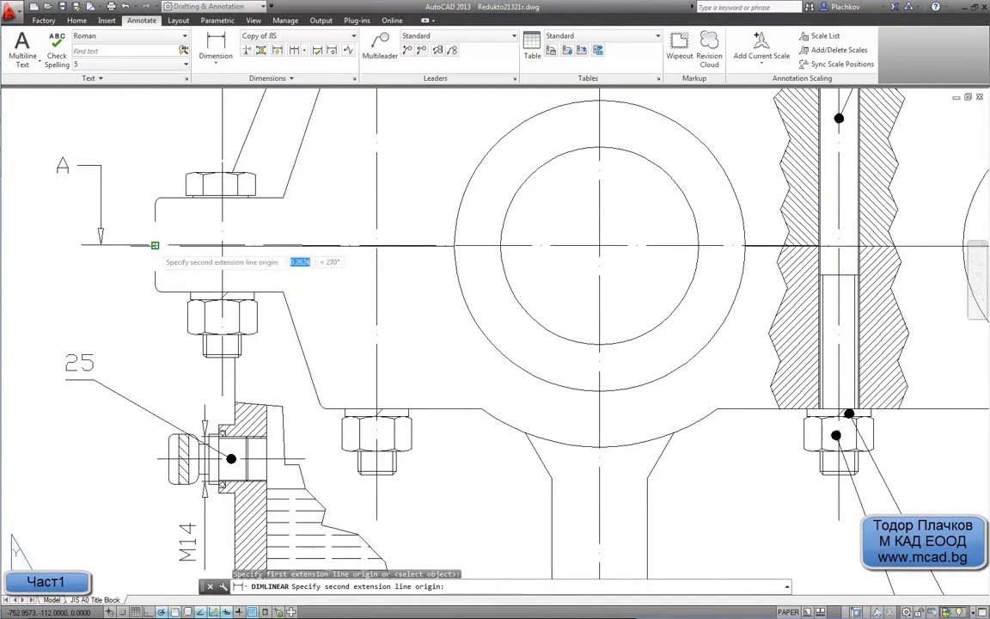
click(283, 292)
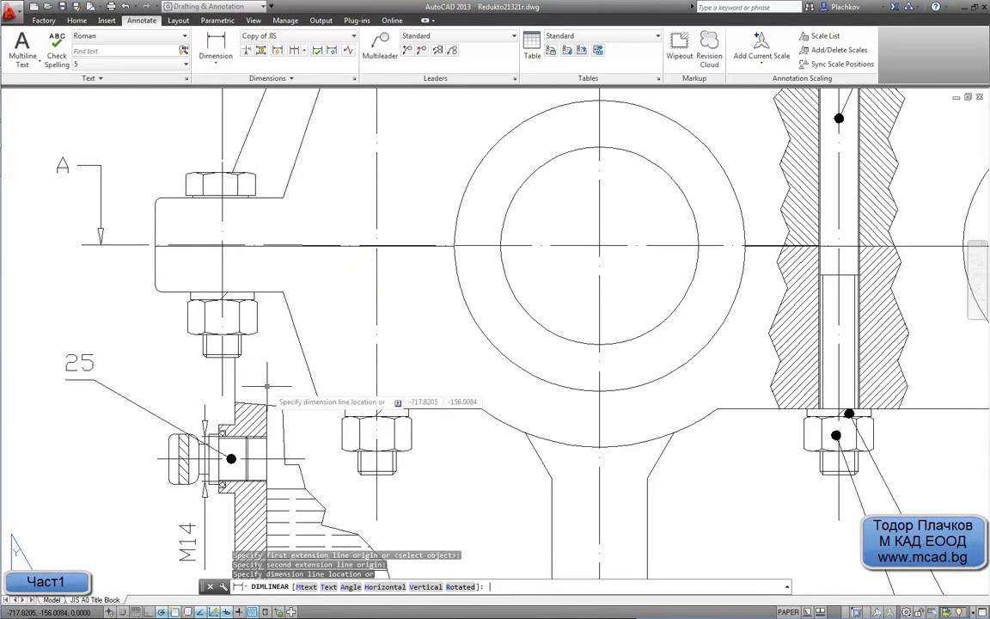
key(Escape)
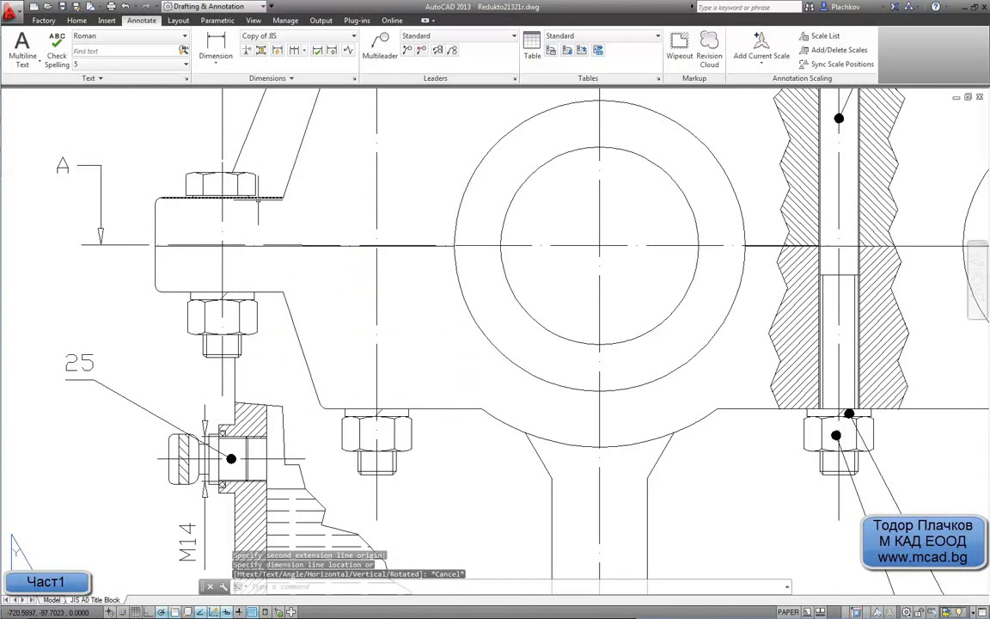
Step: Measure the angle between the flange's lower edge and the sloped edge below it
click(210, 69)
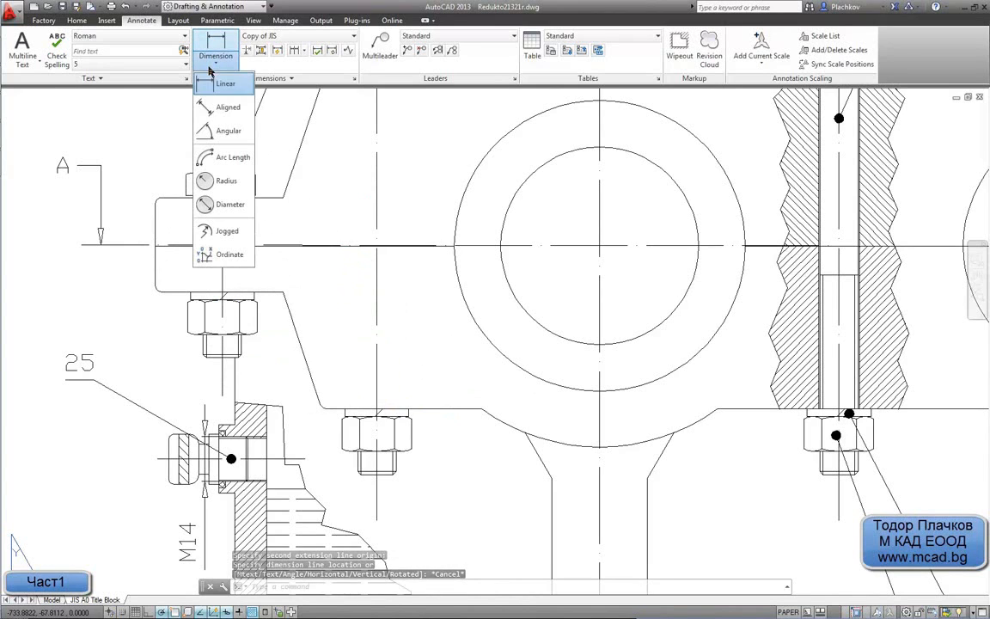
click(226, 129)
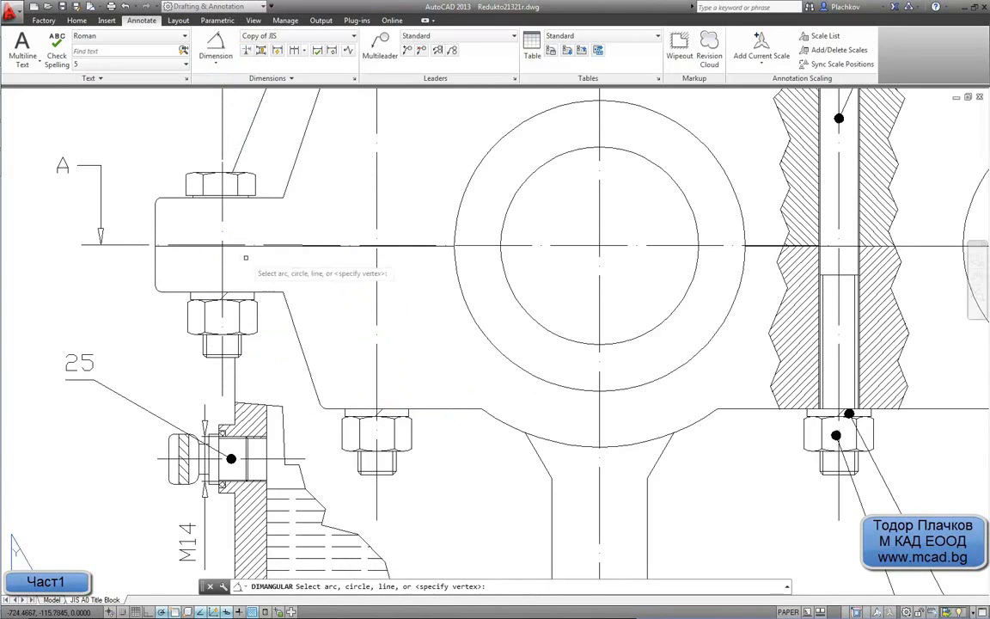
click(249, 291)
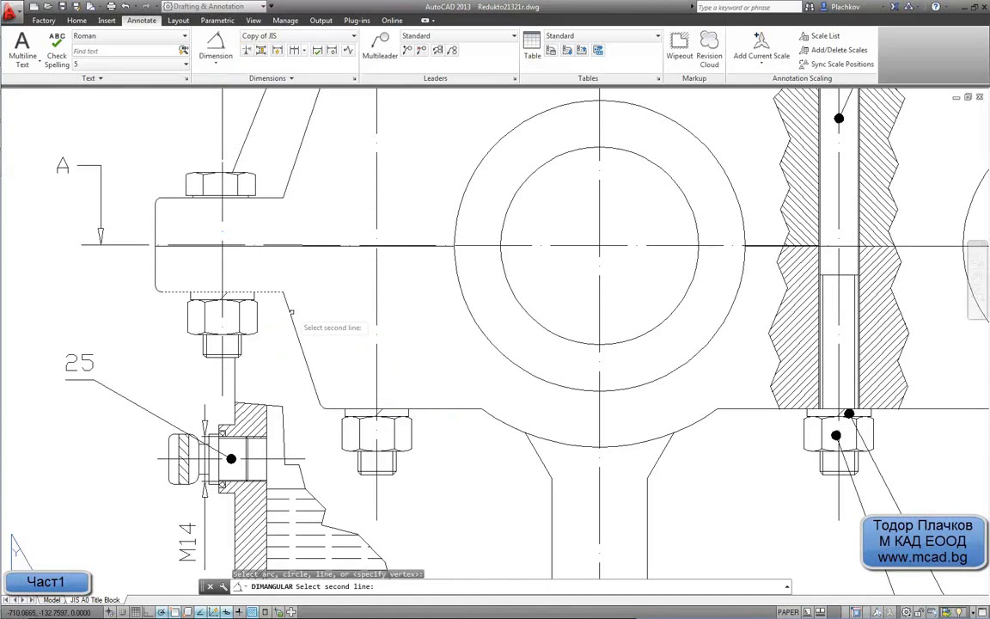
click(287, 301)
key(Escape)
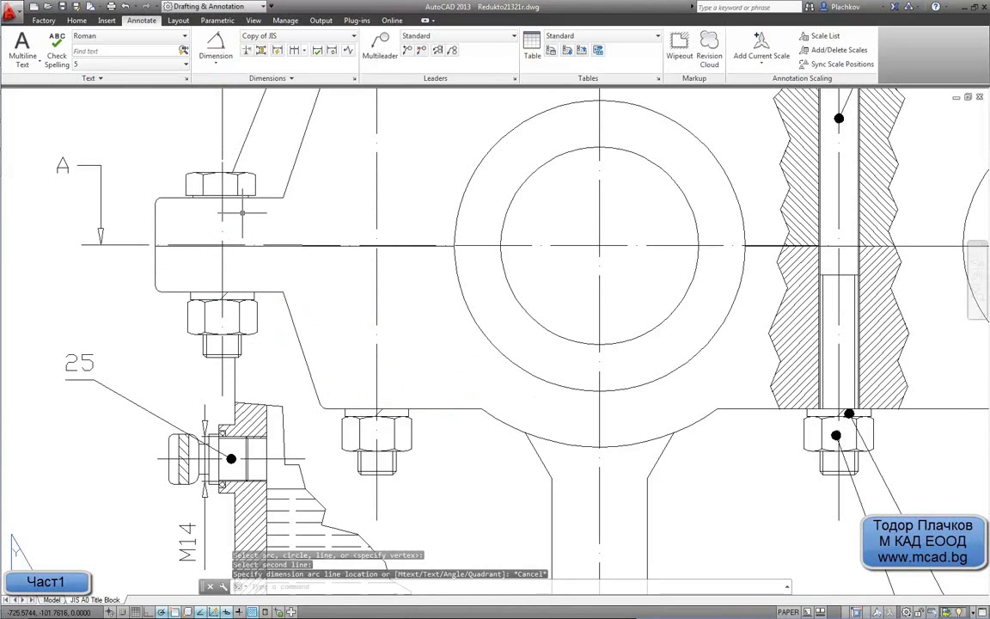
Step: Measure the aligned length of the sloped edge below the flange and return to Inventor
click(216, 65)
click(225, 106)
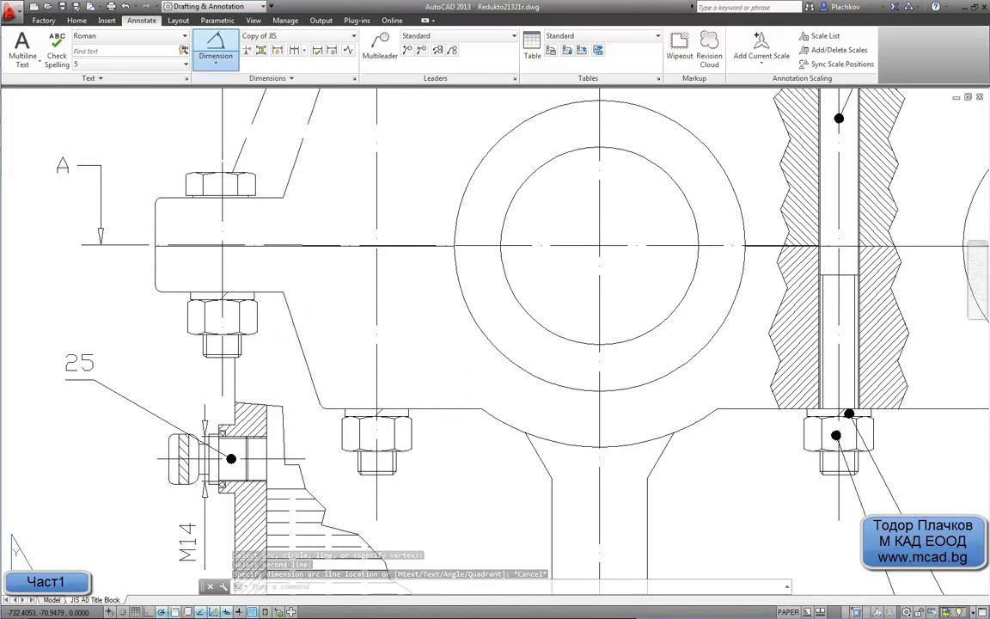
scroll(289, 312, up, 5)
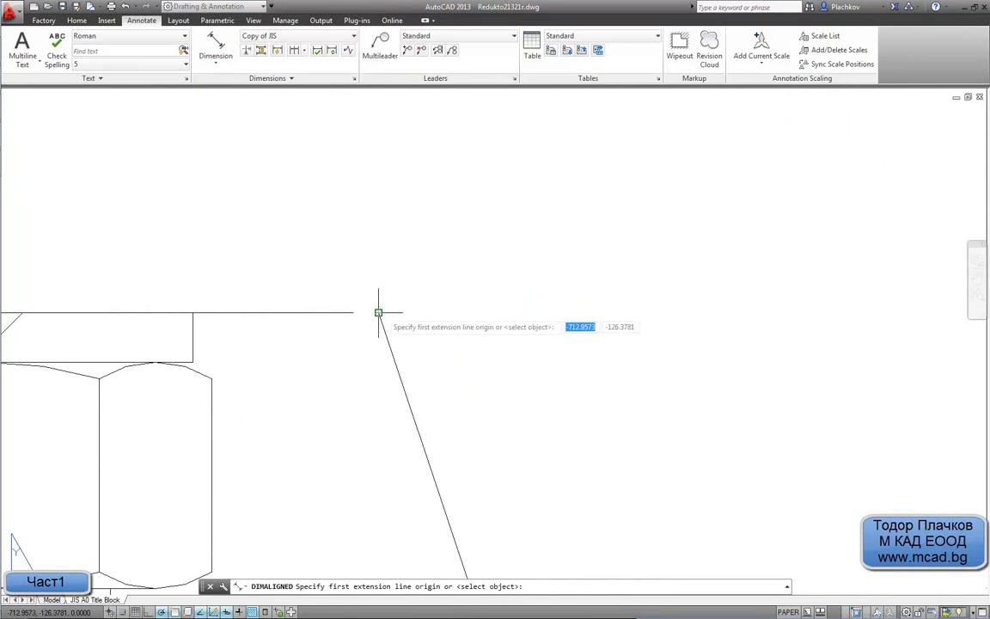
click(378, 313)
scroll(385, 313, down, 4)
scroll(441, 508, up, 5)
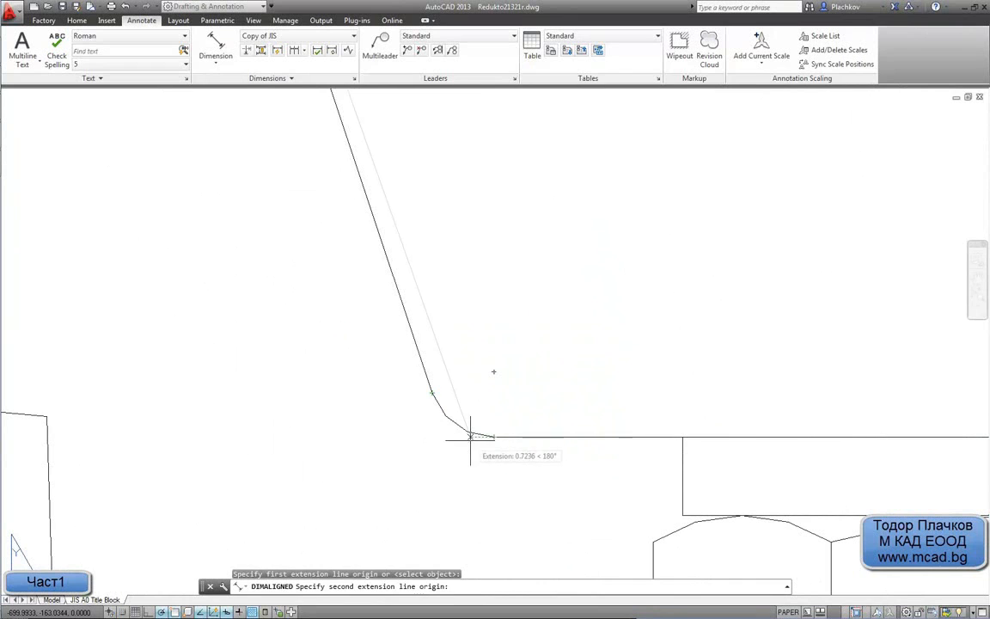
click(447, 438)
scroll(448, 434, down, 4)
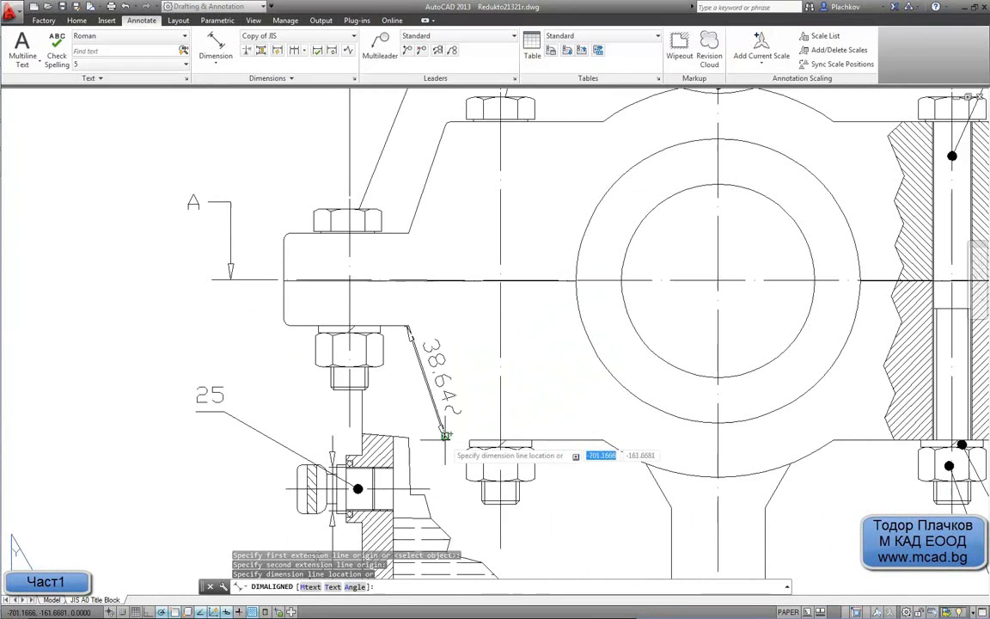
scroll(452, 427, up, 2)
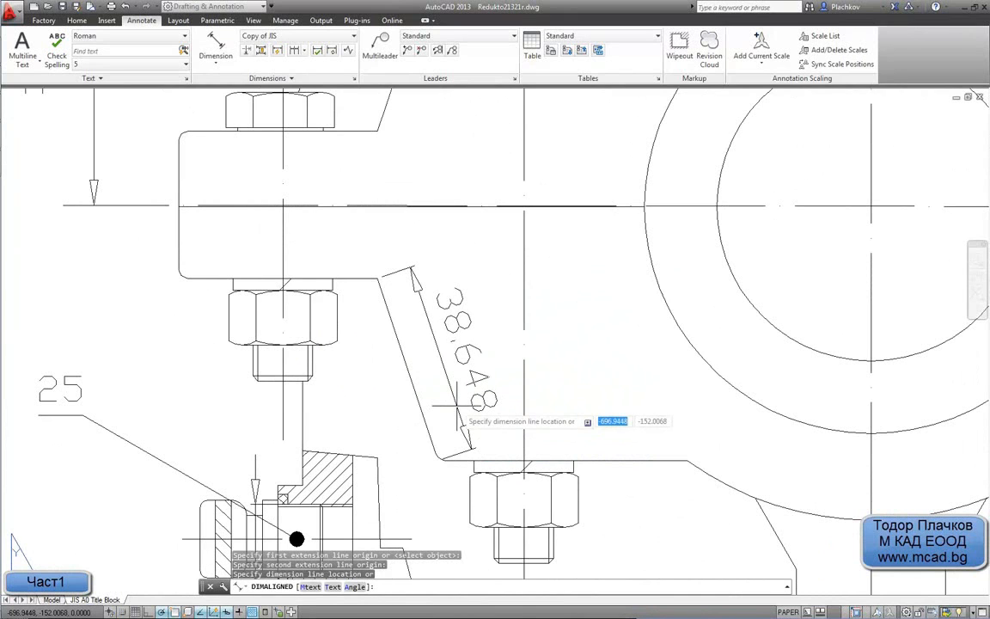
key(Escape)
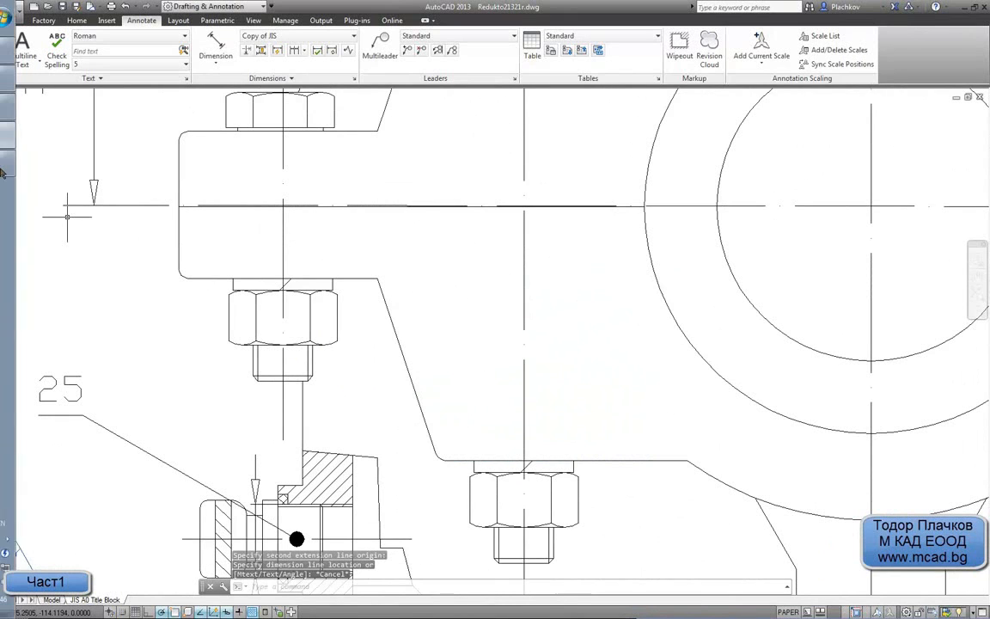
click(4, 112)
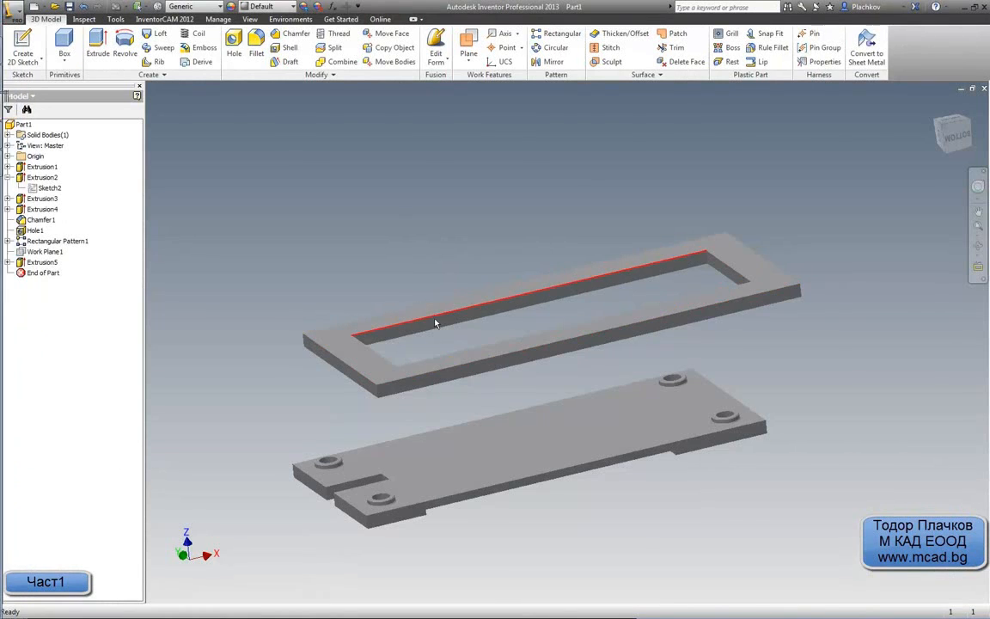
Step: Create a 2D sketch on the long front side face of the flange frame
scroll(435, 323, down, 3)
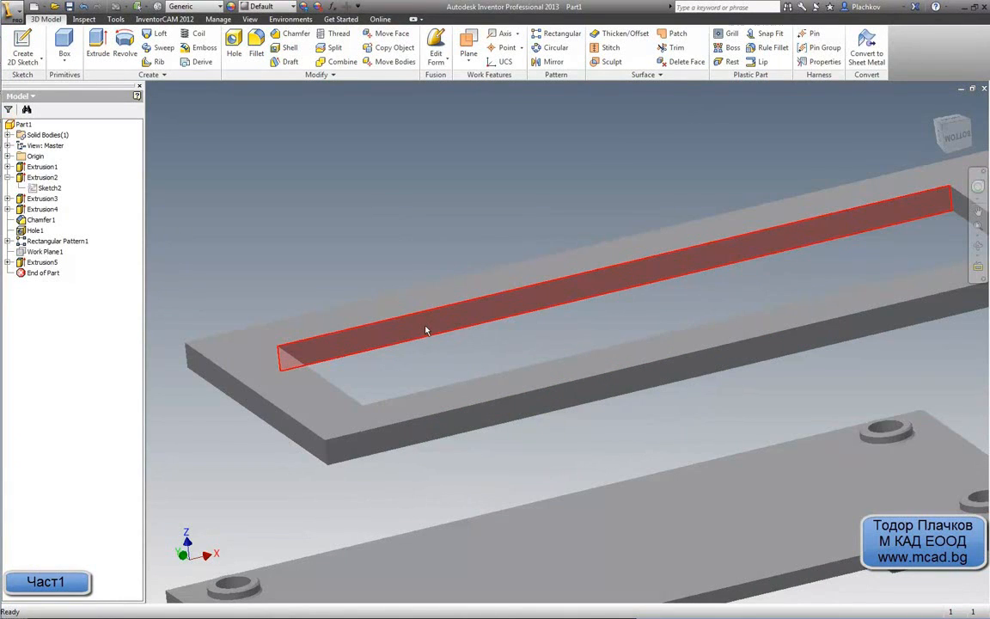
click(35, 38)
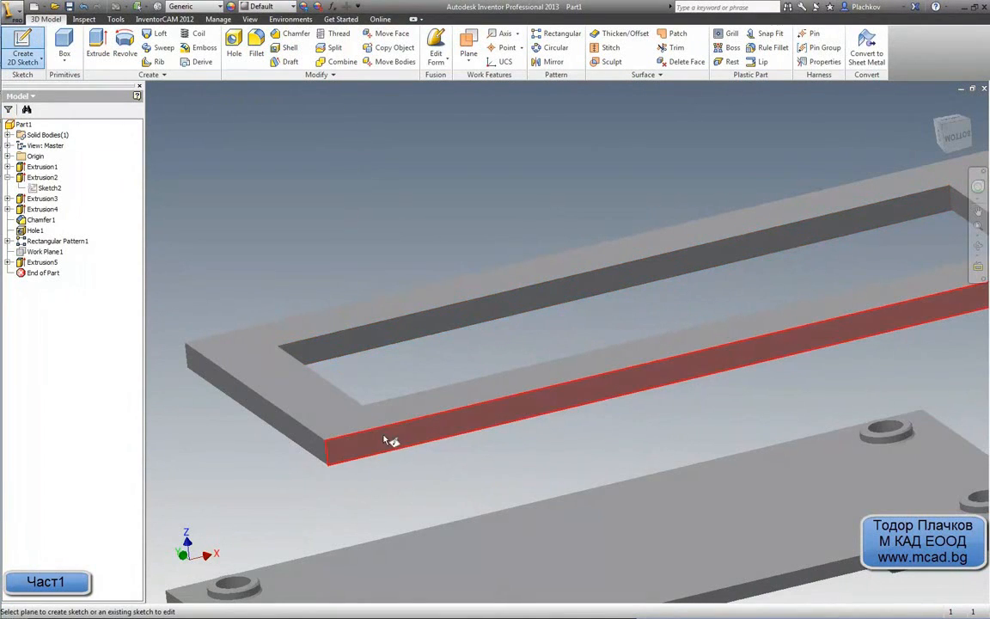
click(370, 443)
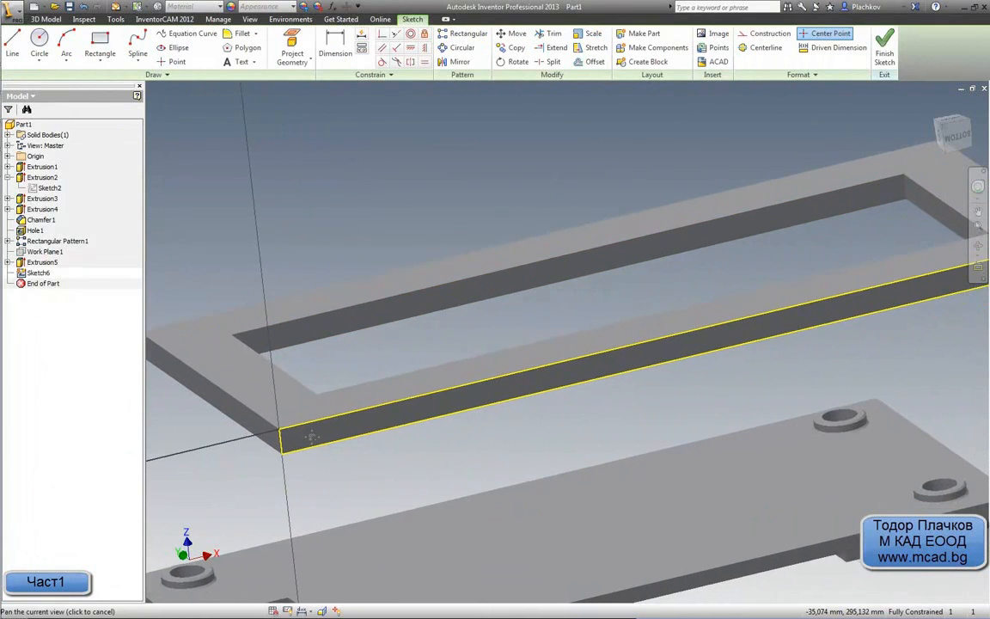
Step: Draw a 38.5 mm line sloping down from the face's lower edge, starting about 28 mm from the flange's corner
click(13, 43)
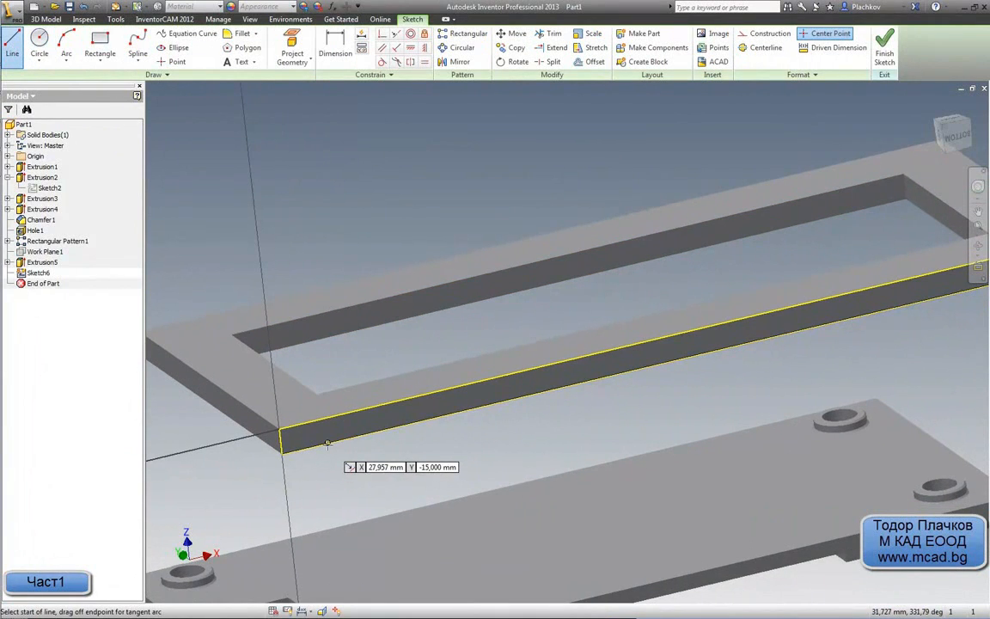
click(328, 443)
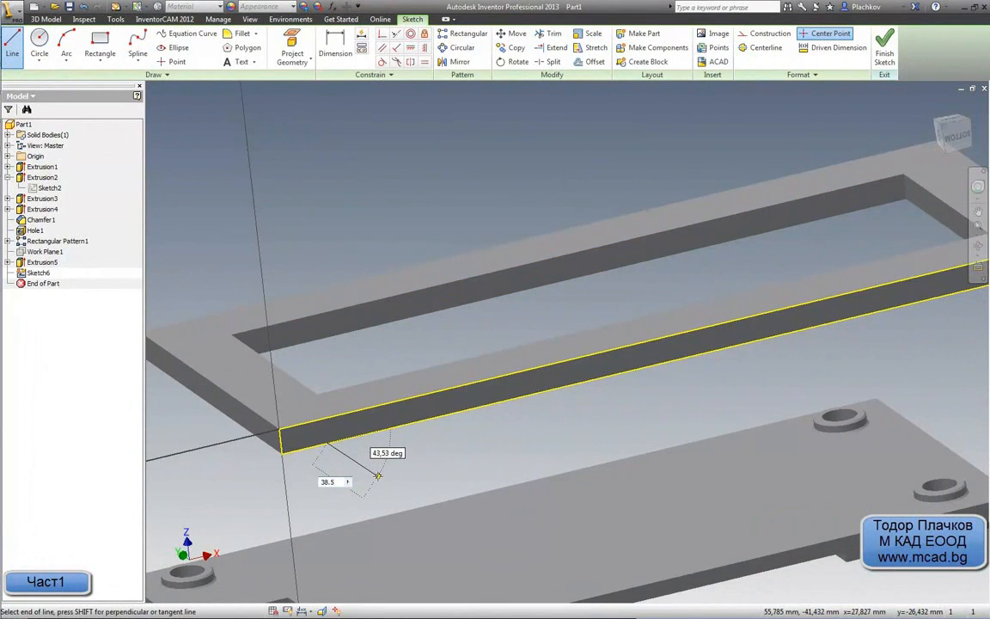
key(Tab)
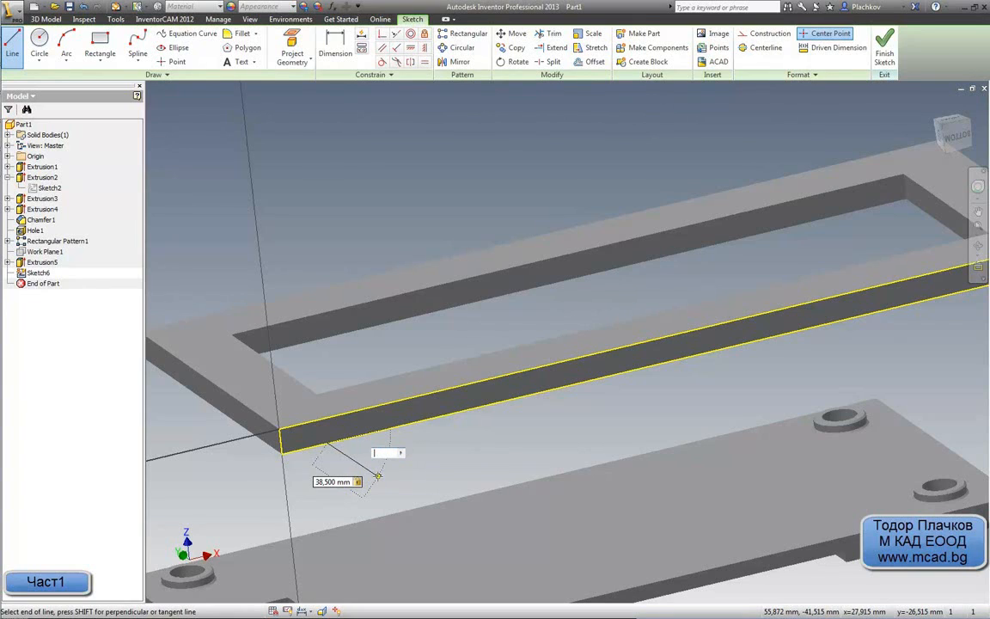
key(Return)
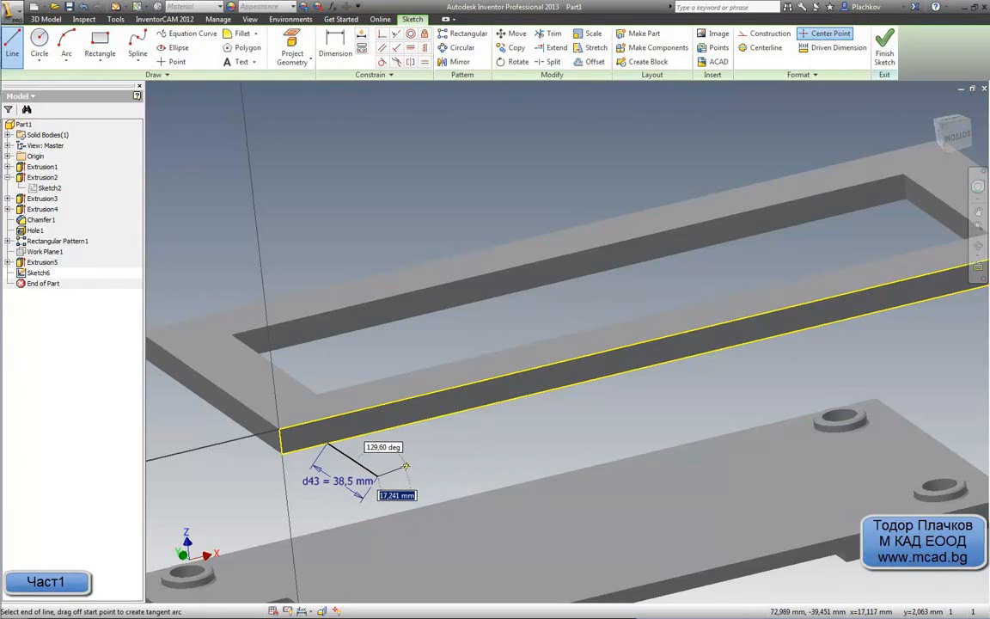
key(Escape)
Step: Dimension the sloped line's start point 40 mm from the short end edge of the flange face
click(335, 43)
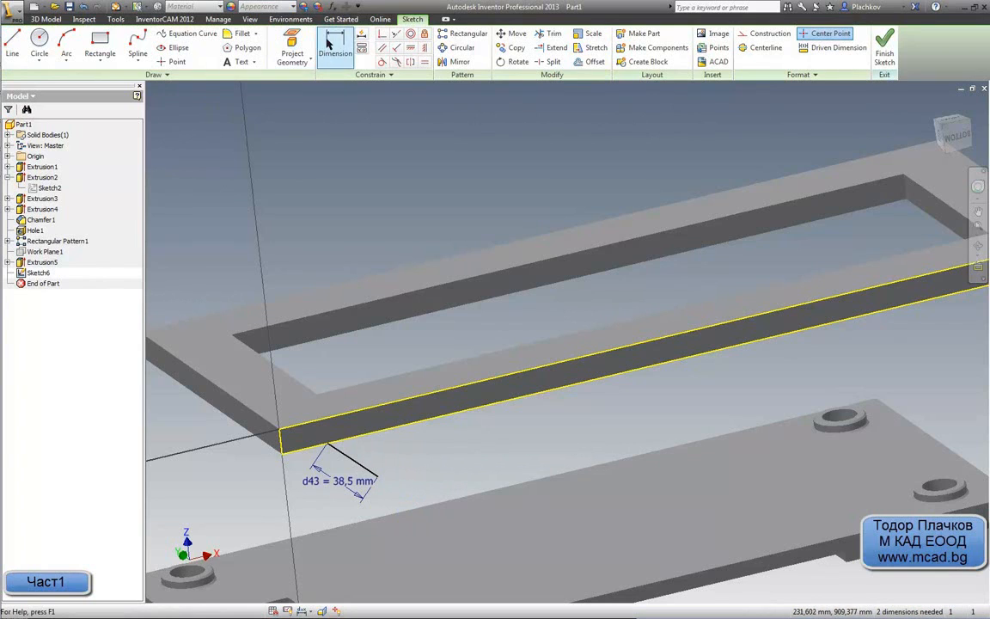
scroll(306, 496, up, 5)
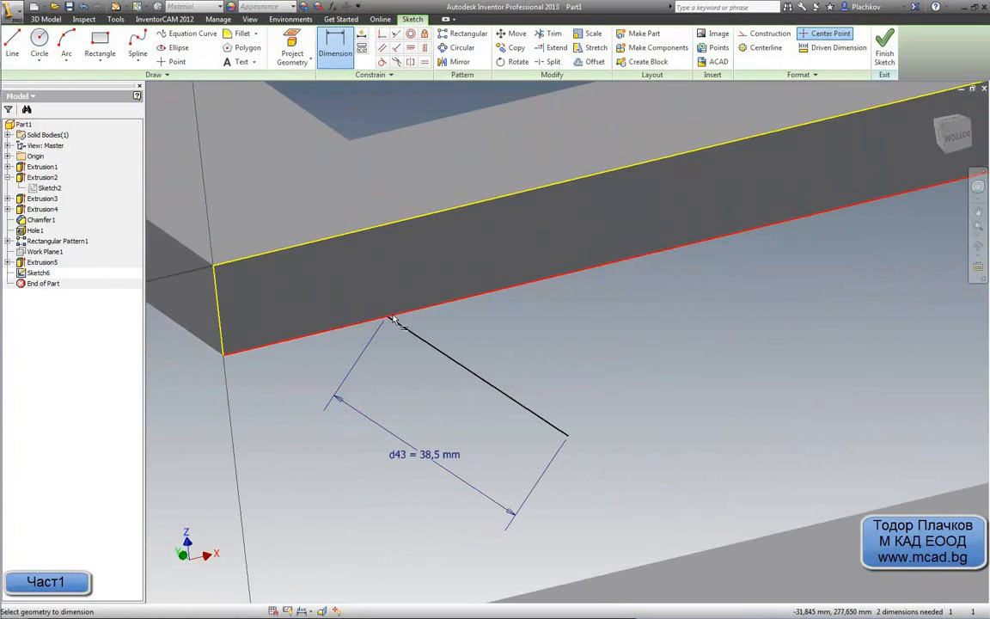
click(220, 308)
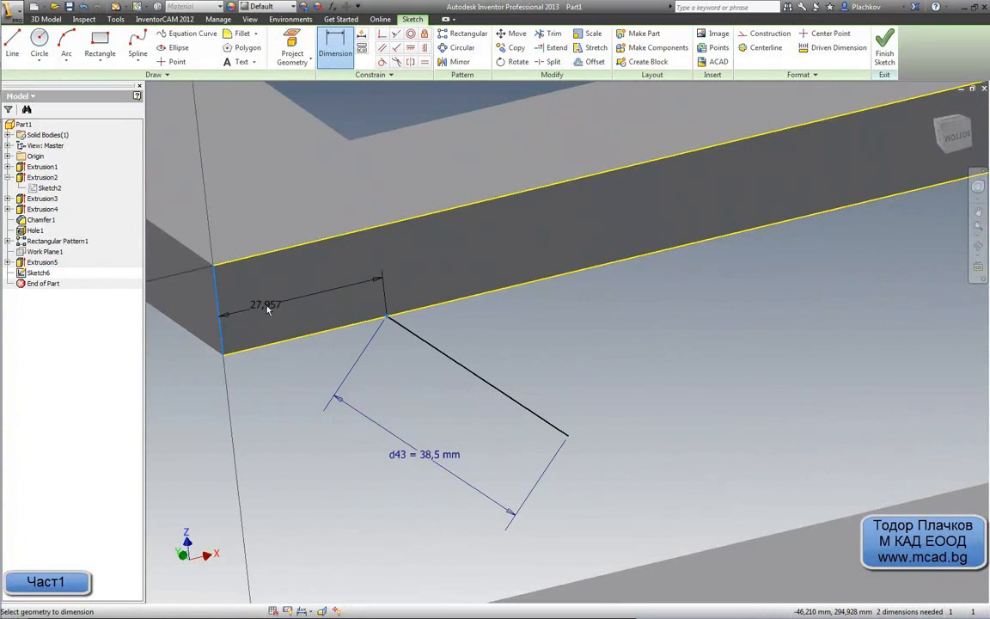
click(282, 301)
key(Return)
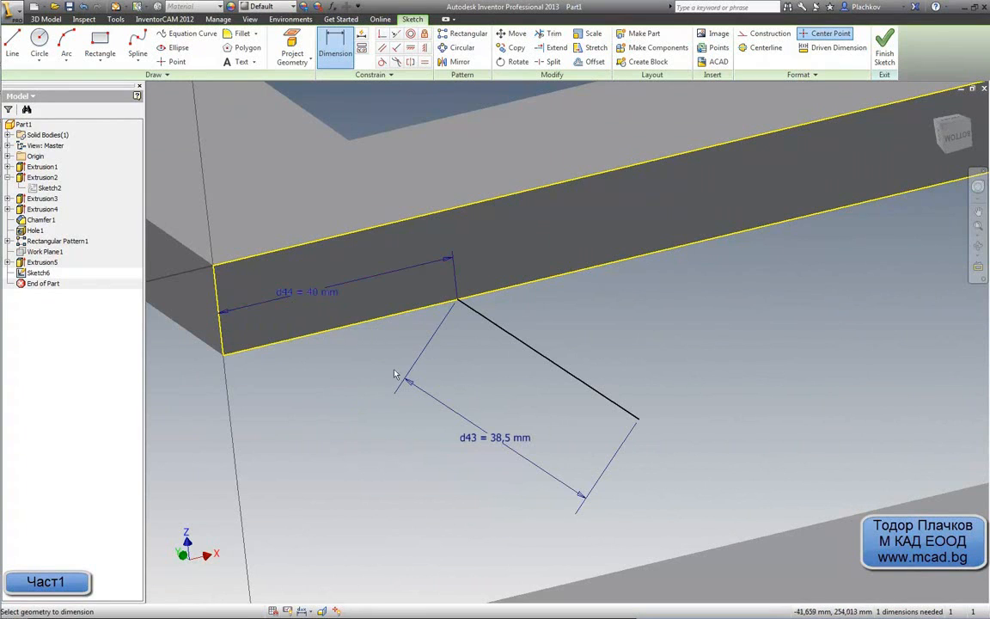
Step: Switch to the AutoCAD reducer drawing and measure the angle between the flange's lower edge and the sloped edge
mouse_move(490, 380)
shift+middle_down()
mouse_move(450, 364)
mouse_move(451, 394)
mouse_move(329, 312)
shift+middle_up()
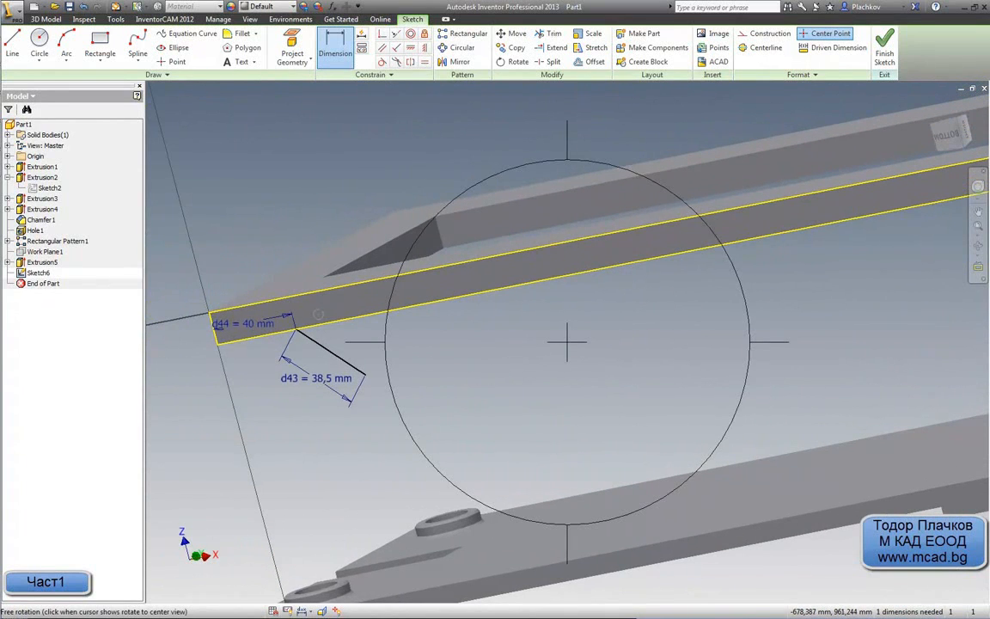
click(318, 314)
drag(321, 313, 398, 501)
click(398, 501)
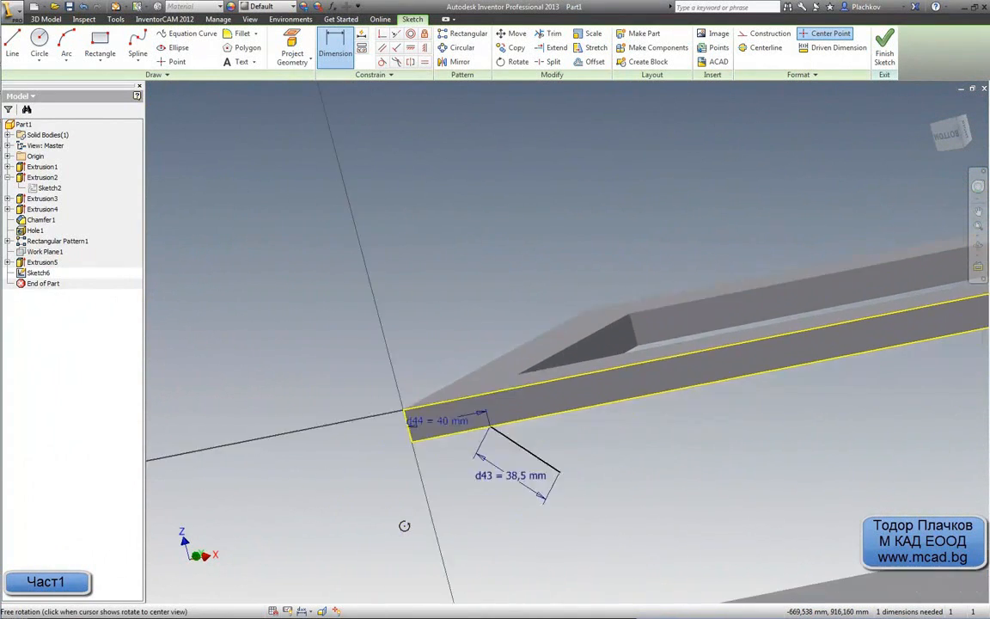
scroll(562, 343, up, 5)
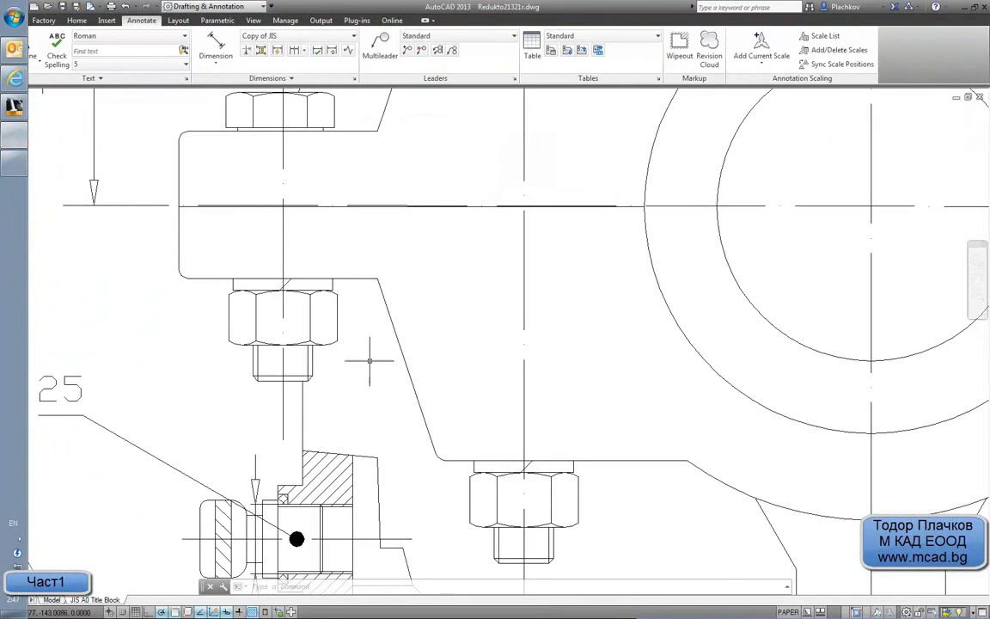
middle_drag(400, 406, 380, 405)
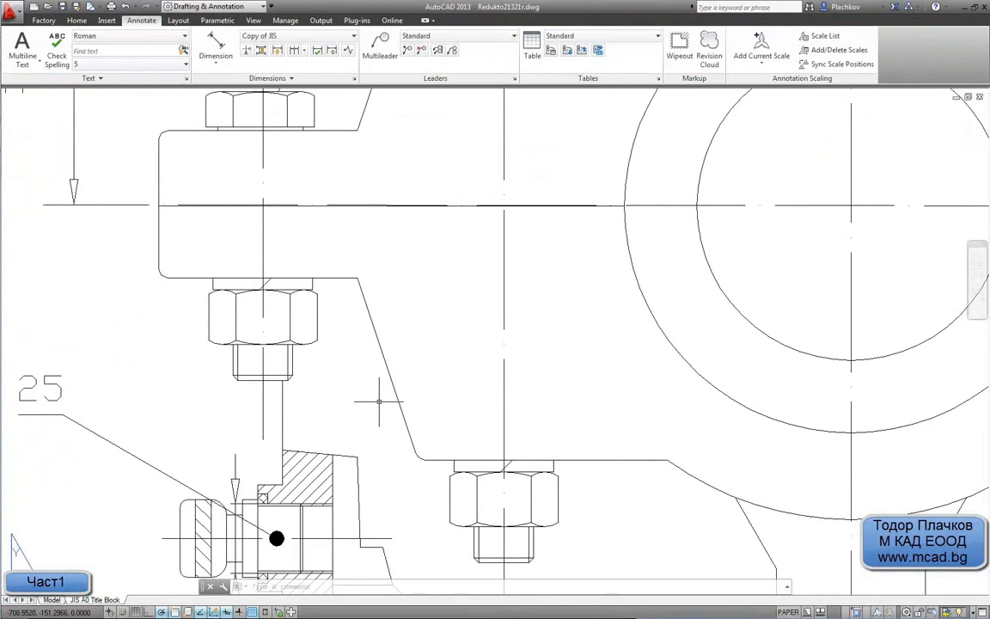
click(215, 53)
click(214, 72)
click(225, 130)
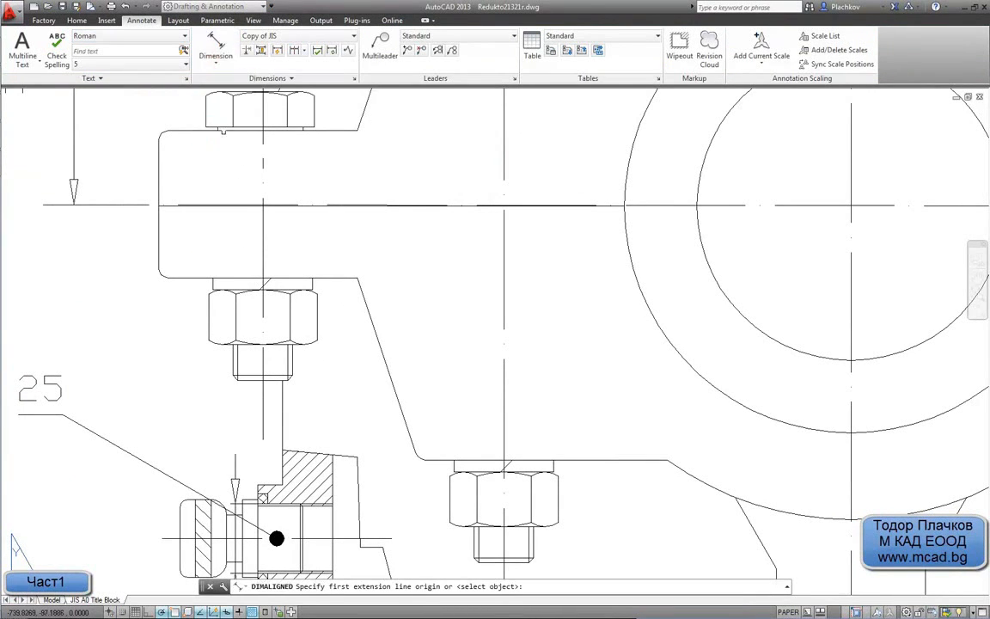
click(335, 277)
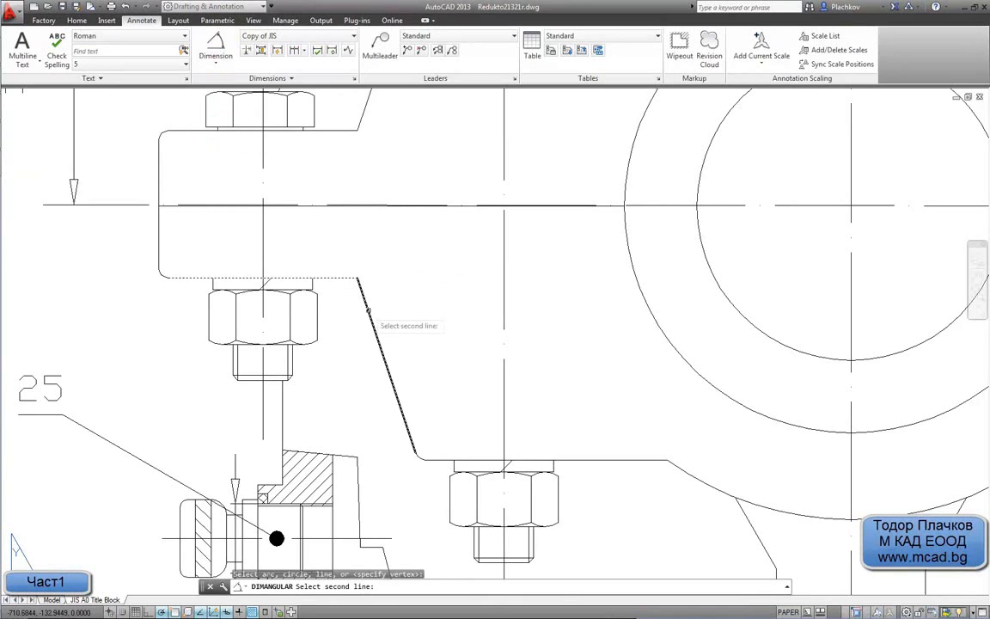
click(369, 312)
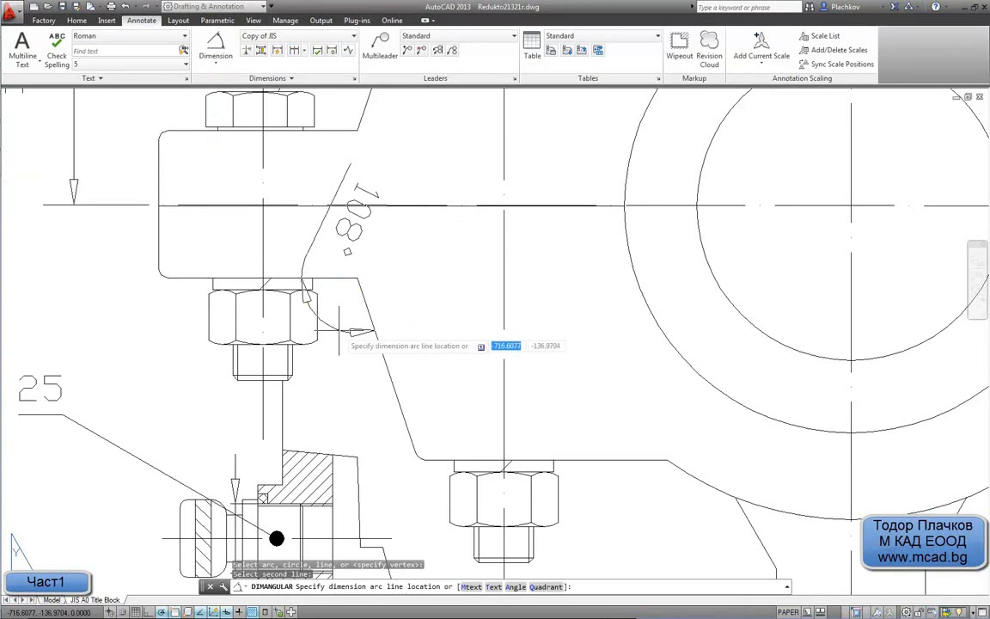
key(Escape)
Step: Measure the horizontal distance from the large bore's centre to the outer end of the flange
scroll(387, 353, down, 3)
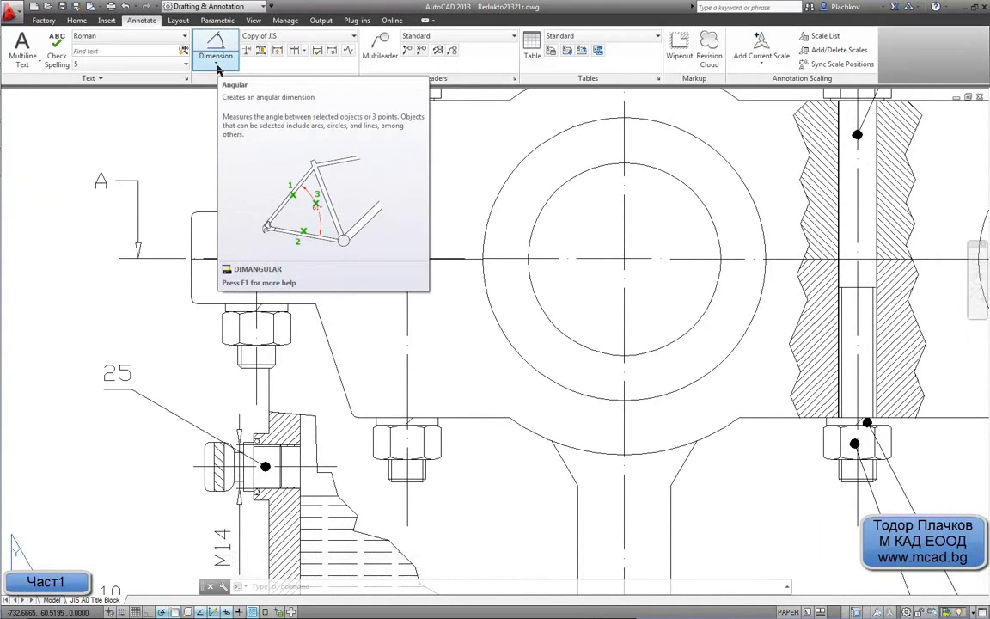
click(216, 65)
click(199, 76)
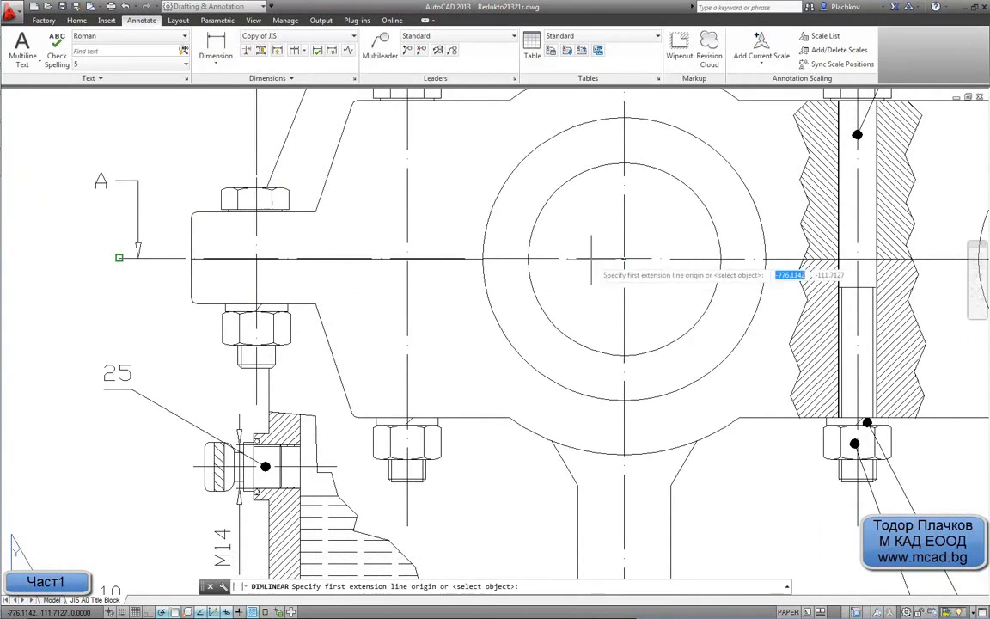
scroll(636, 254, up, 5)
scroll(592, 257, down, 1)
scroll(514, 218, down, 3)
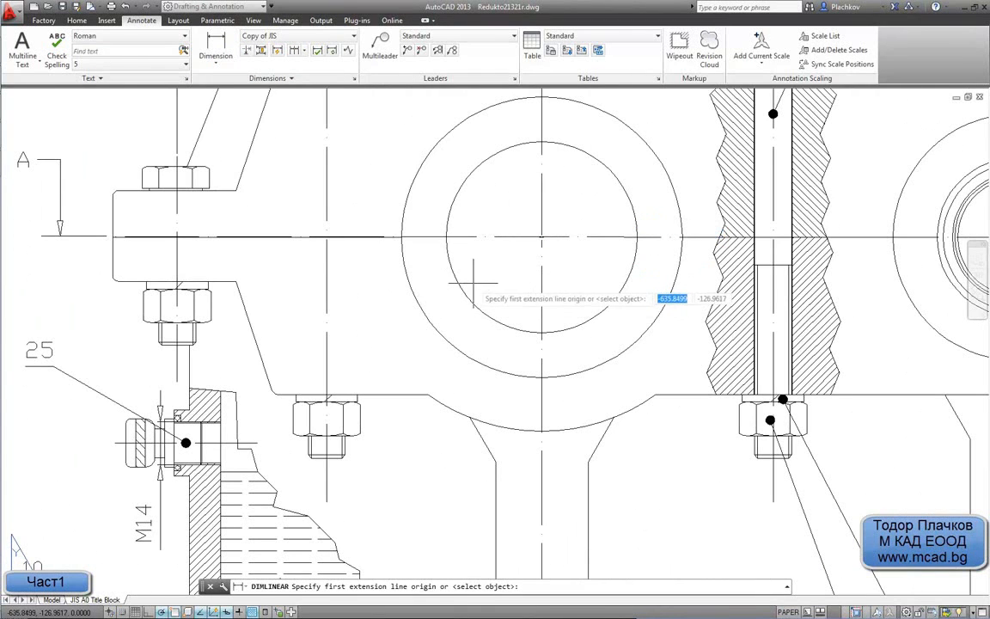
click(541, 236)
scroll(120, 245, up, 2)
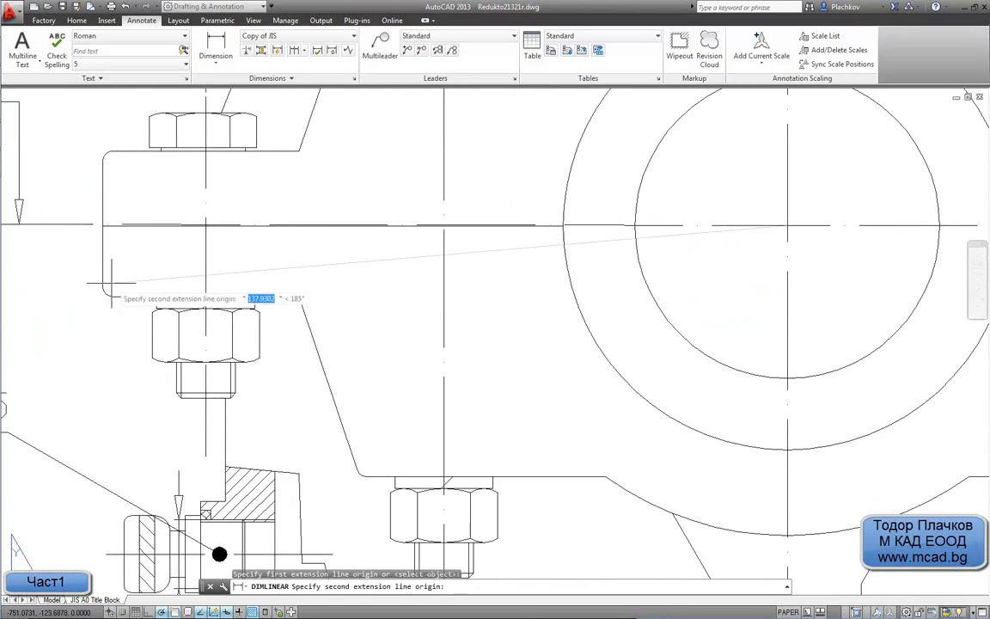
click(104, 284)
scroll(482, 301, down, 2)
scroll(430, 397, down, 2)
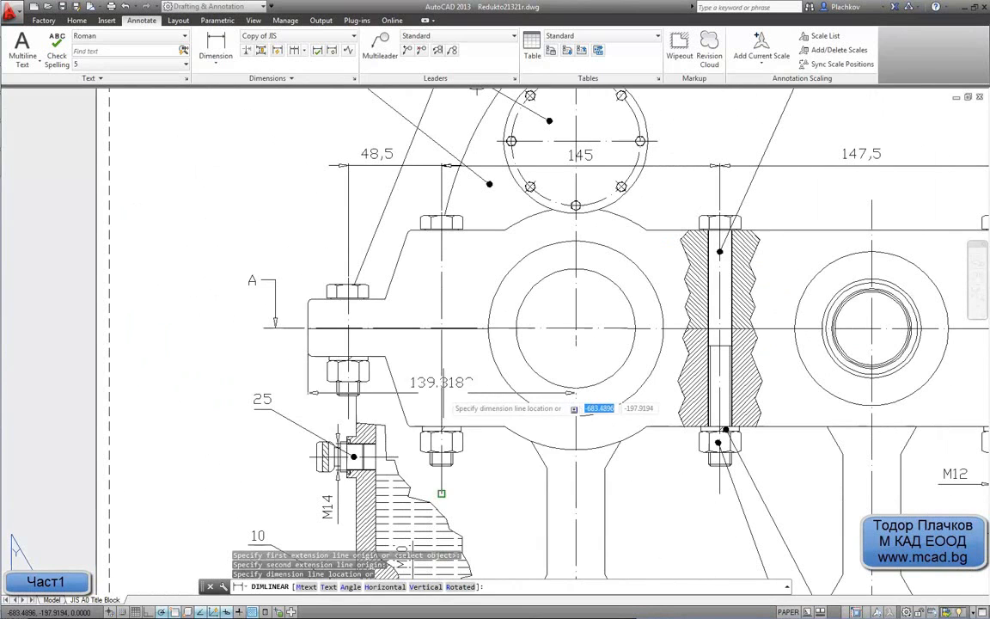
scroll(426, 336, up, 2)
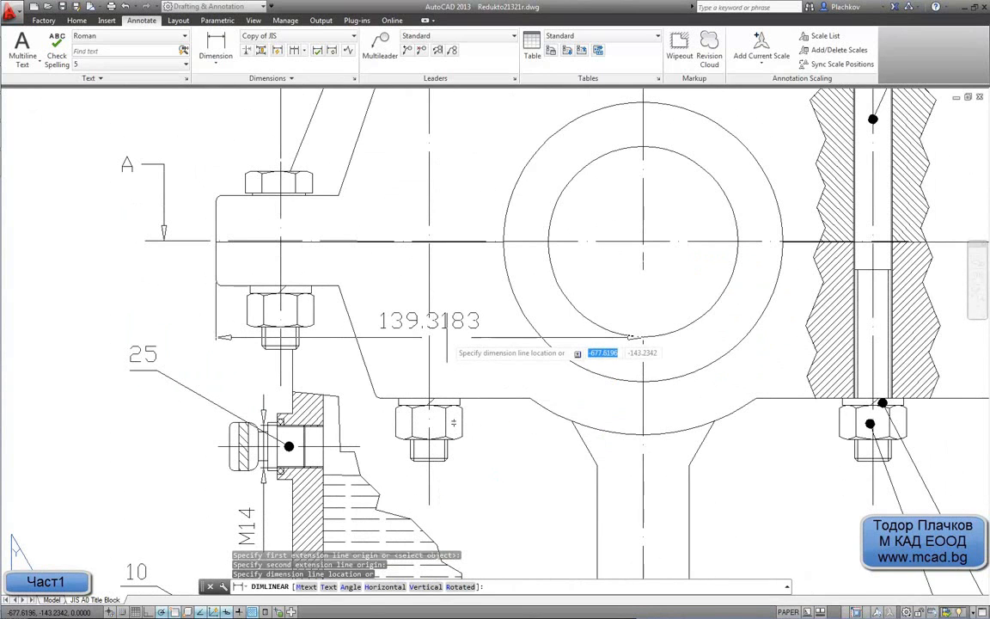
key(Escape)
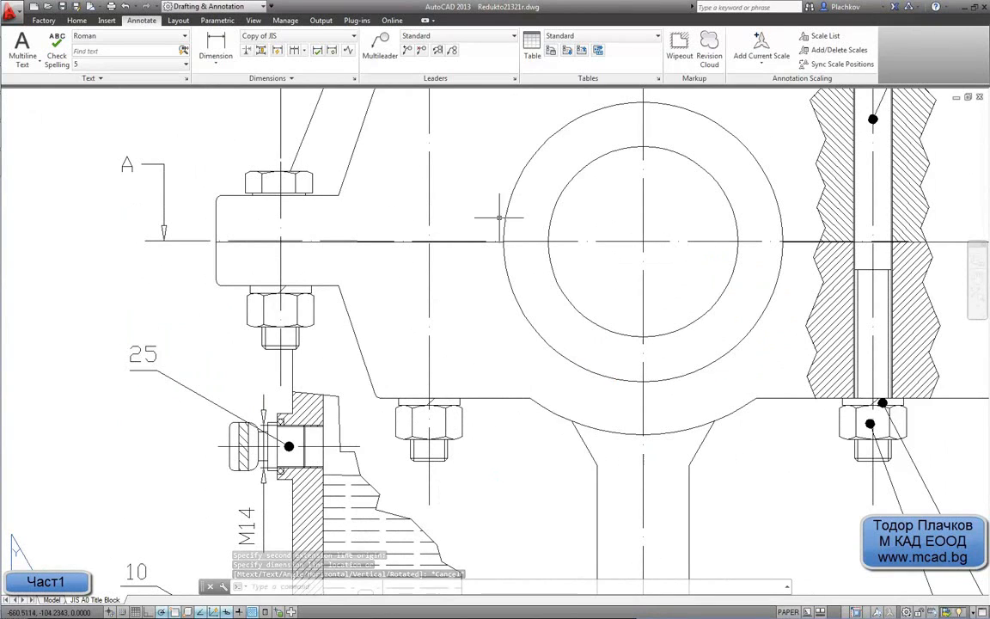
Step: Measure the diameter of the large outer boss arc concentric with the bore
click(216, 59)
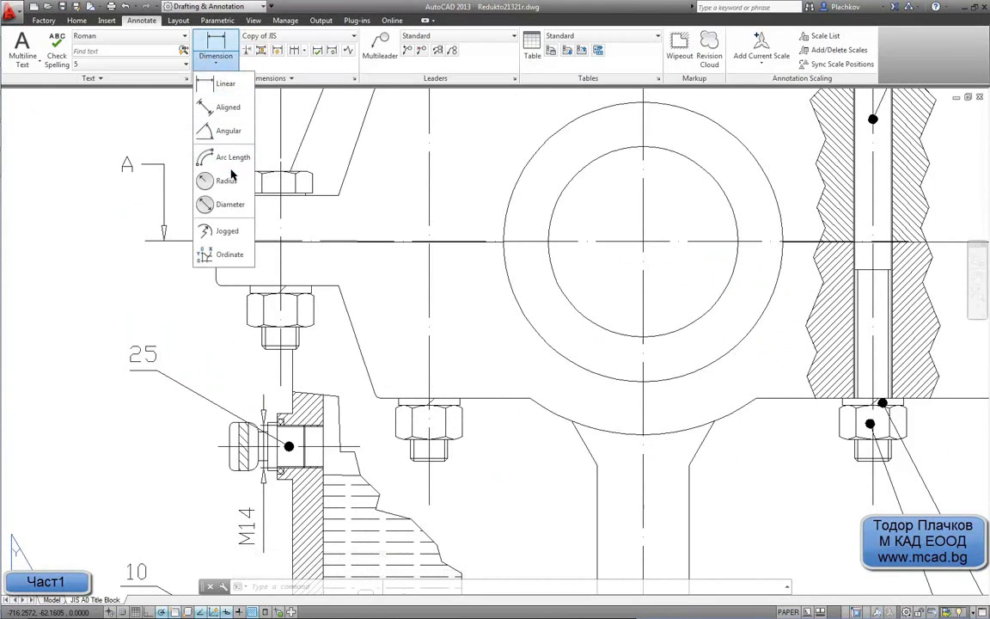
click(227, 199)
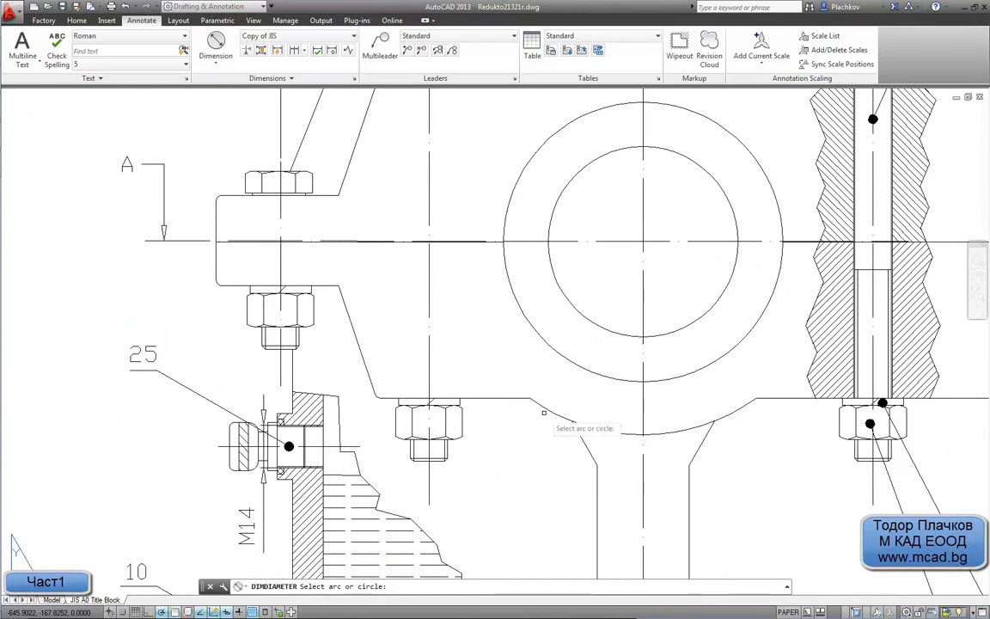
click(567, 358)
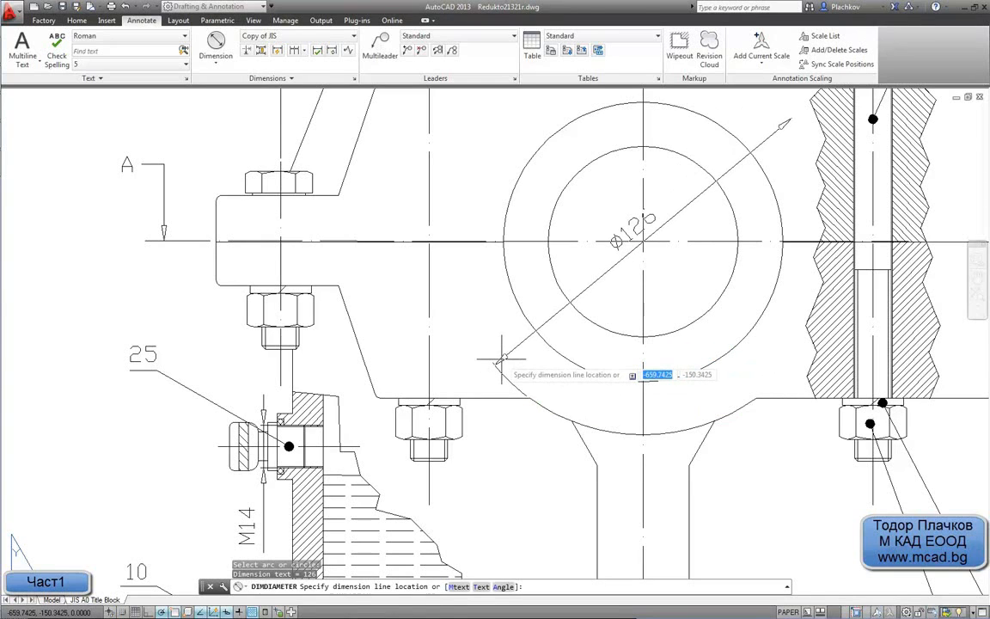
key(Escape)
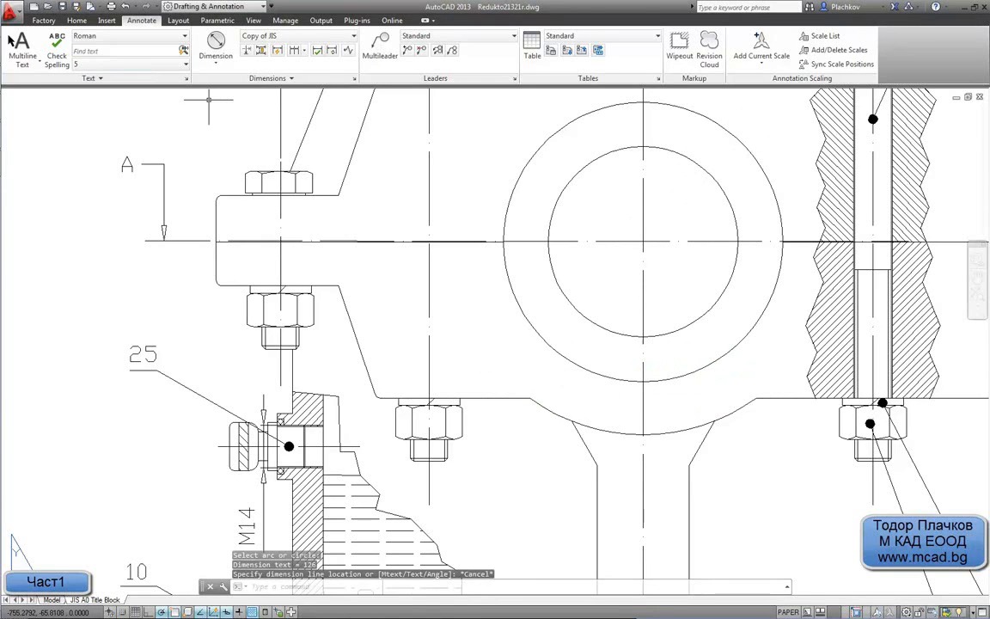
Step: Switch back to Inventor and sketch a 126 mm circle centred on the flange face's upper edge, about 97 mm from its short end
click(13, 136)
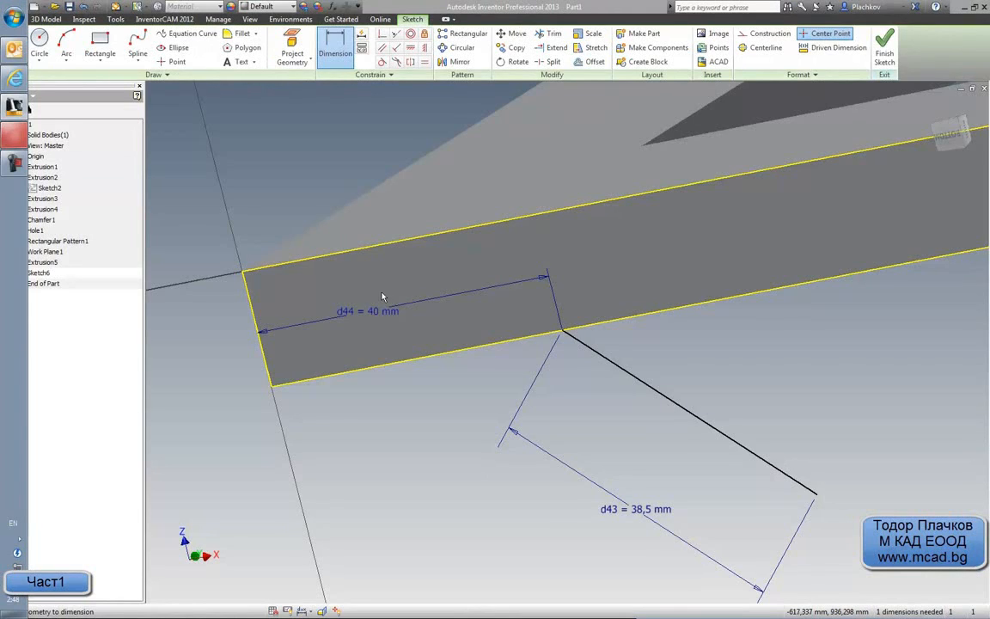
middle_drag(443, 333, 362, 353)
scroll(294, 343, down, 3)
middle_drag(488, 345, 424, 403)
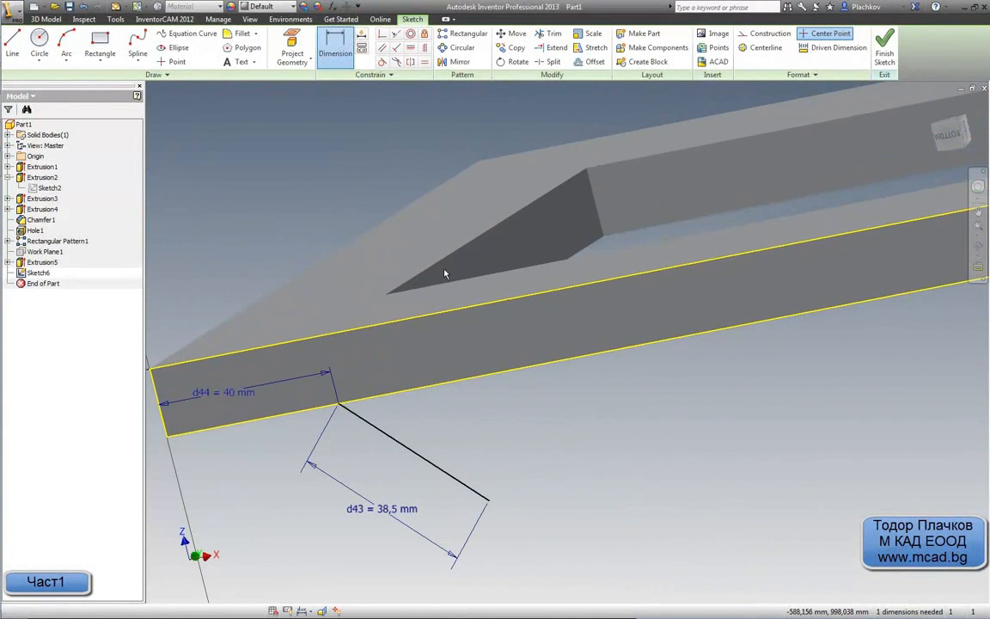
click(30, 48)
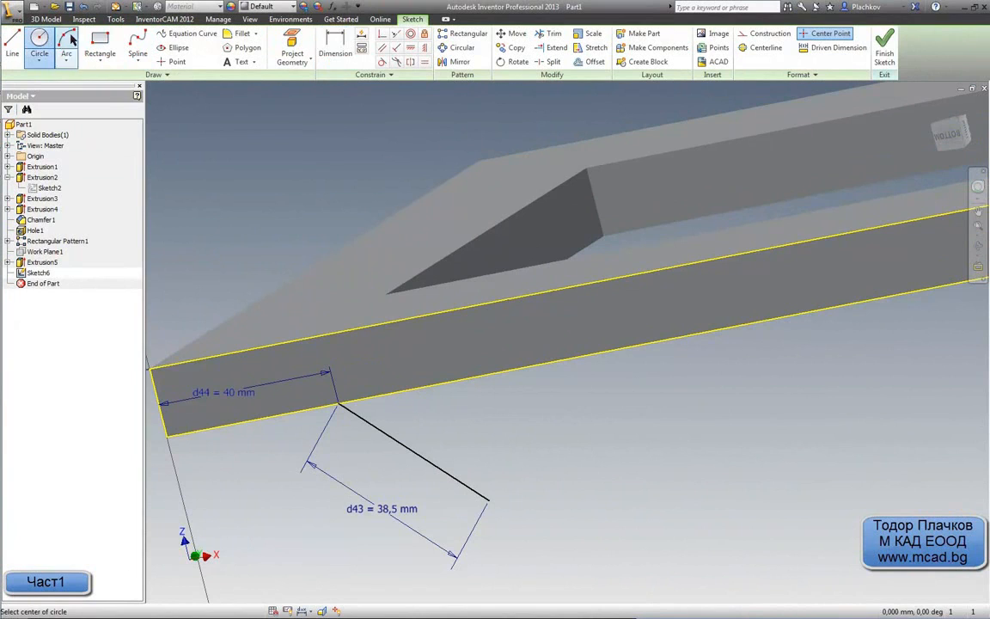
click(565, 289)
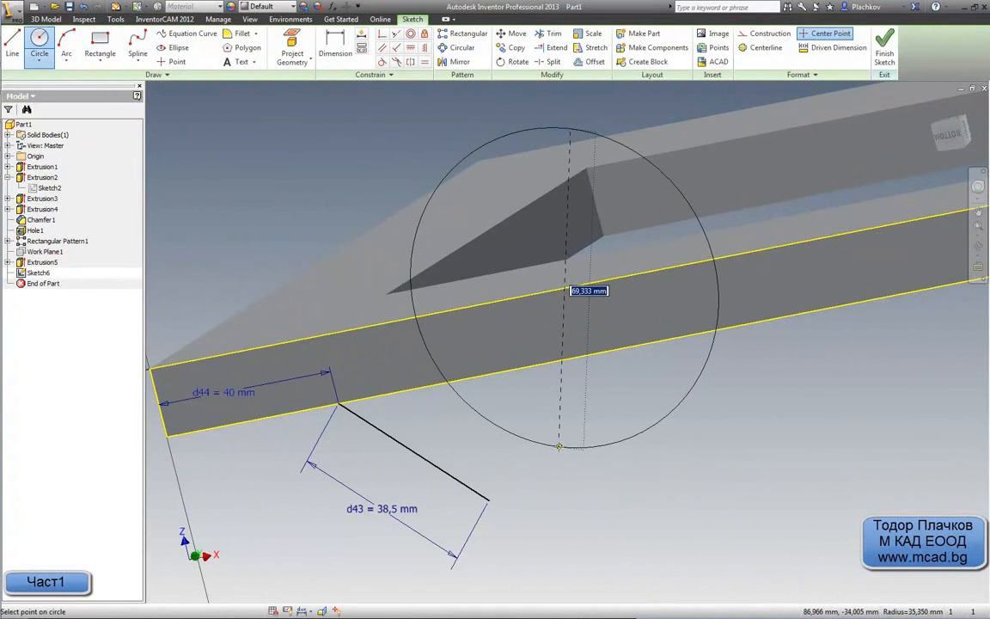
key(Return)
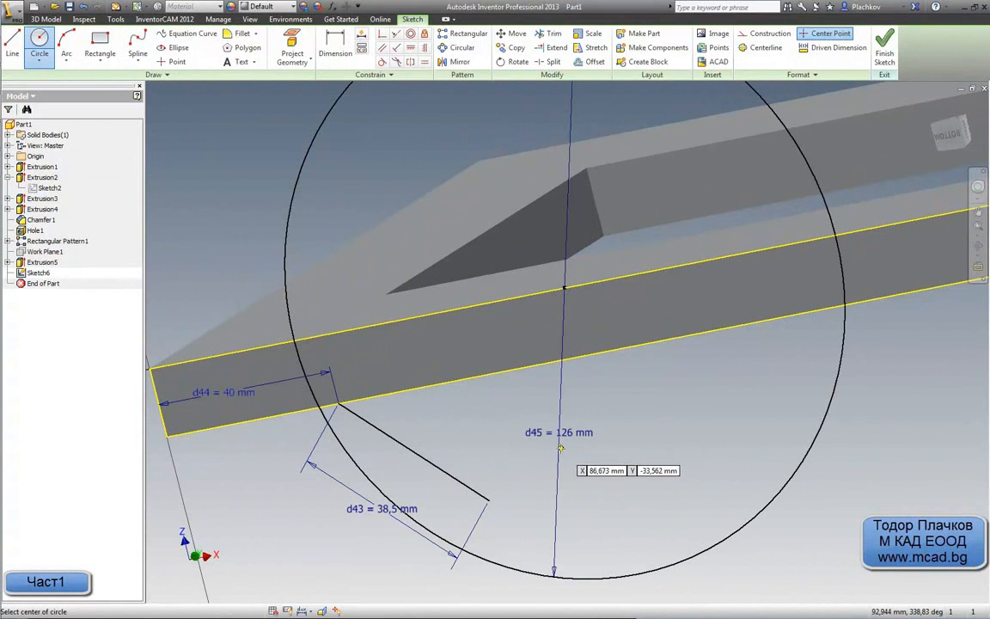
Step: Dimension the circle's centre 140 mm from the short end edge of the flange face
middle_drag(461, 287, 516, 345)
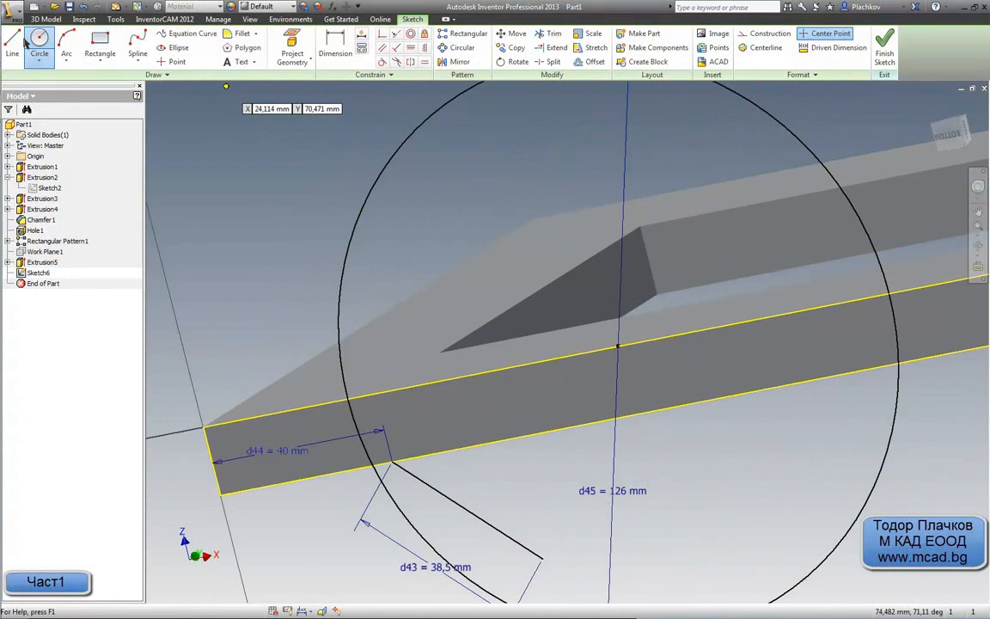
click(337, 41)
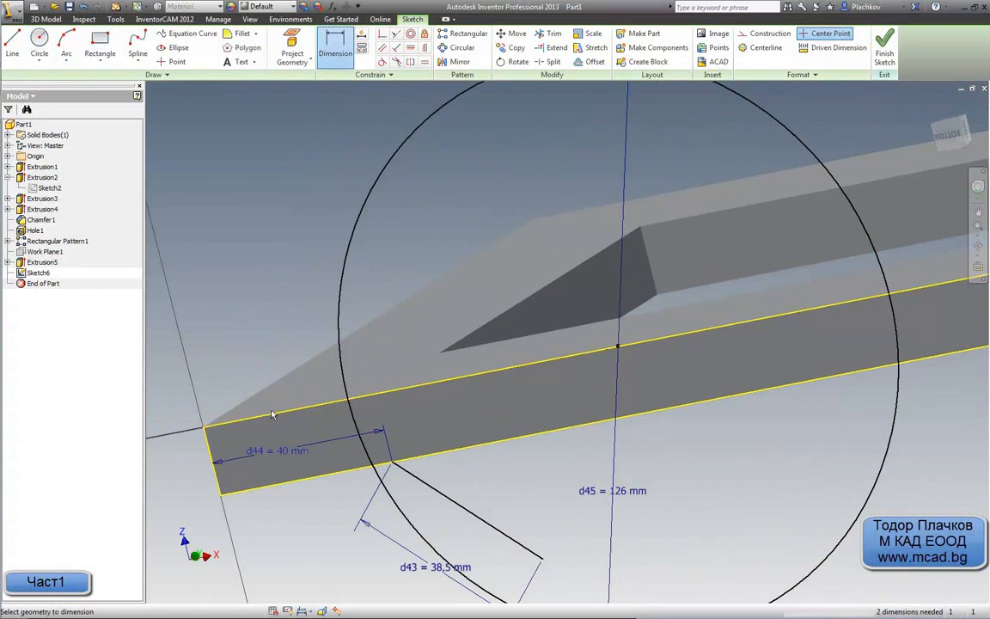
click(211, 460)
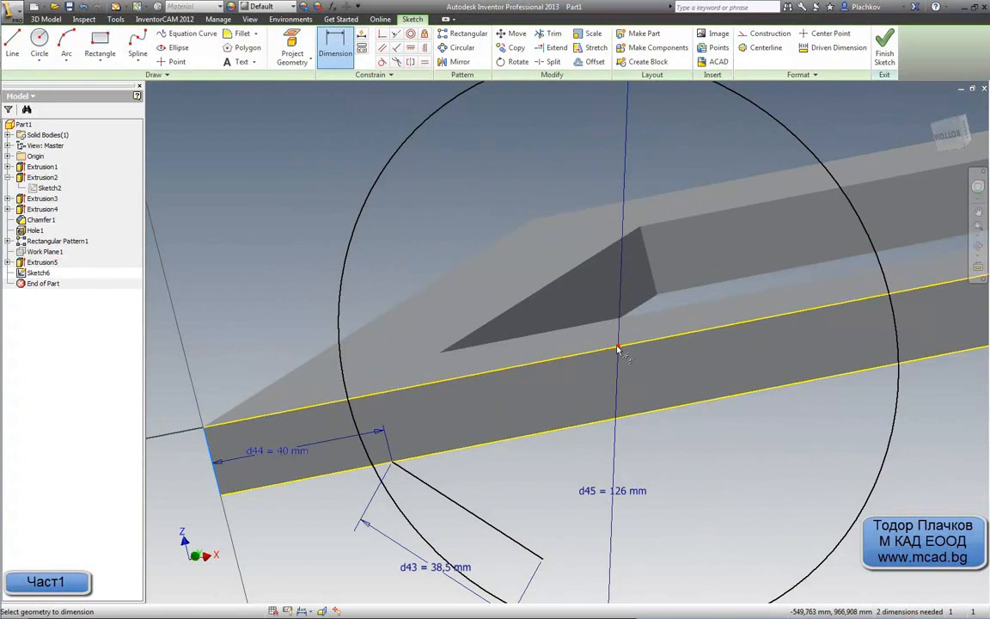
click(617, 349)
click(402, 256)
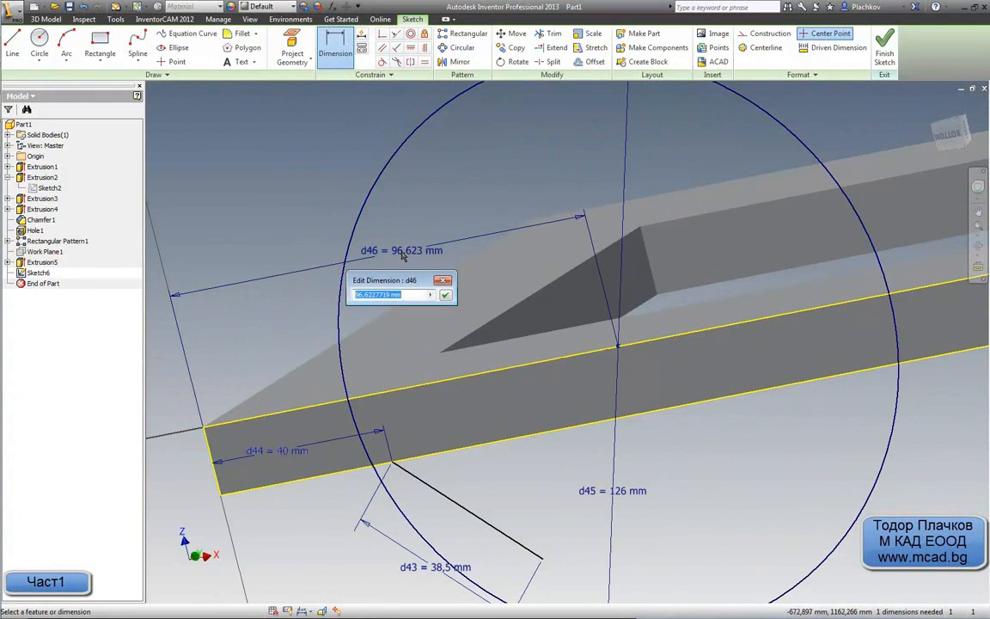
key(Return)
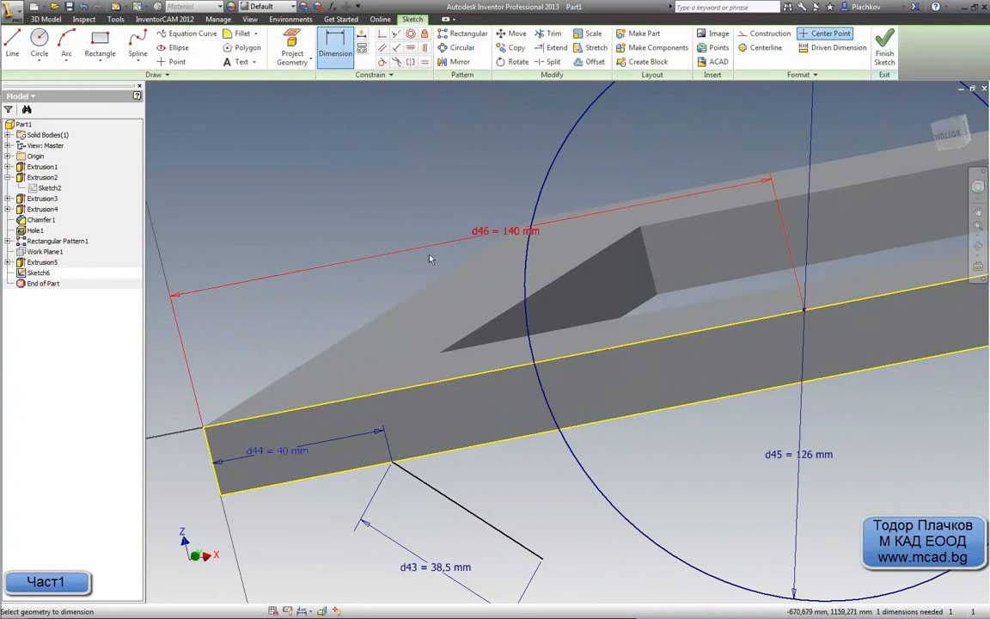
Step: Orient the view square to the sketch plane, framing the sloped line and the circle, and end dimensioning
scroll(513, 315, down, 3)
shift+middle_drag(605, 343, 638, 369)
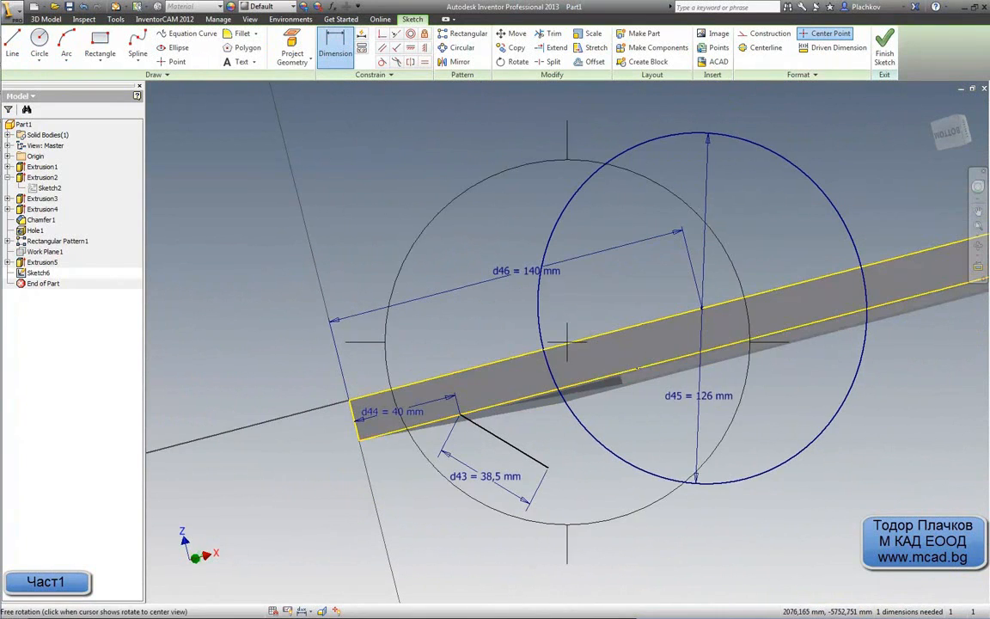
click(944, 134)
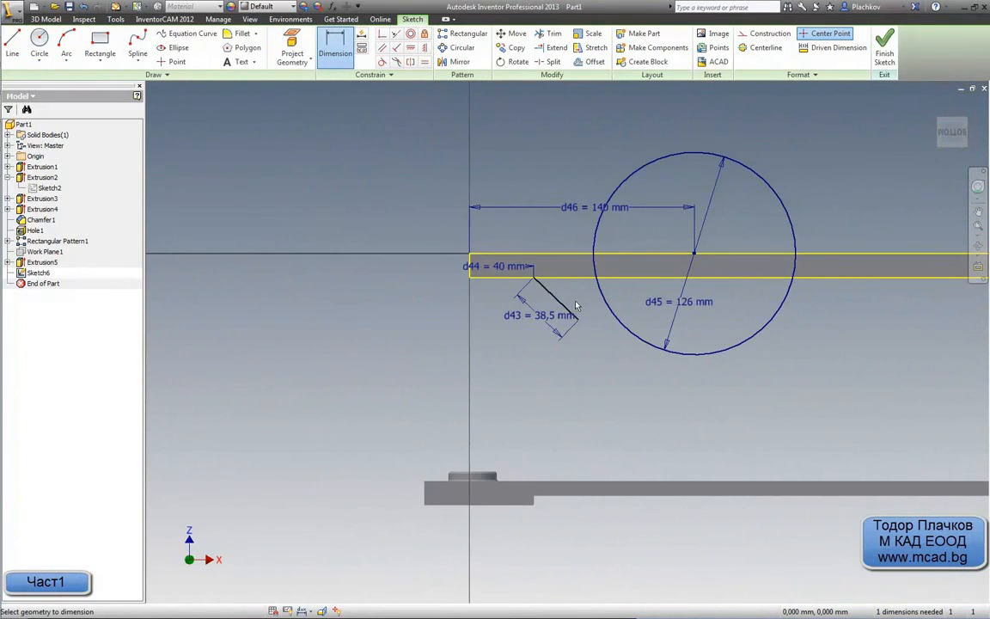
middle_drag(586, 337, 506, 460)
key(Escape)
scroll(539, 384, up, 3)
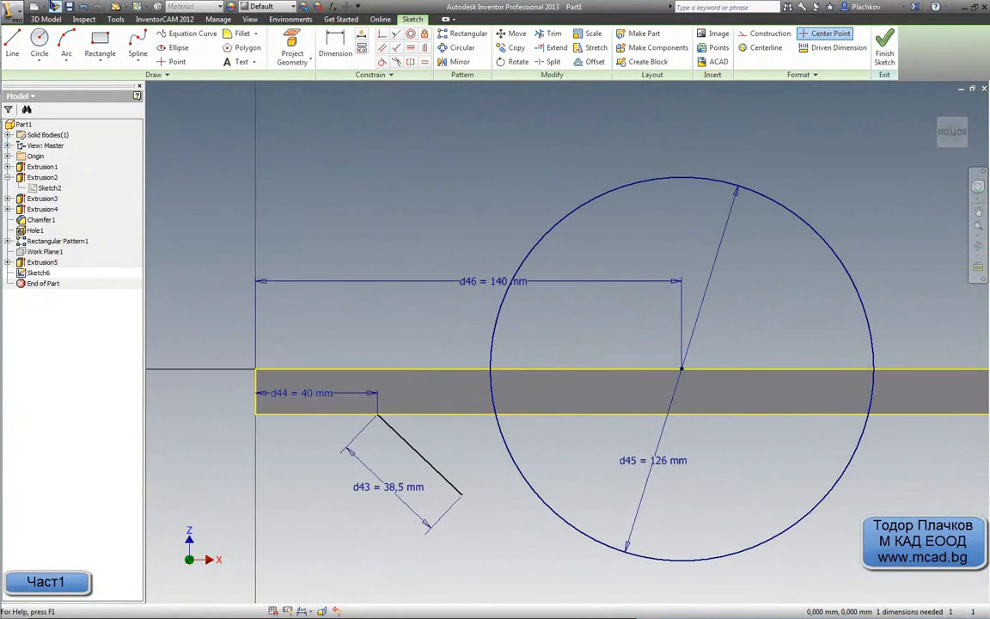
Step: Sketch a horizontal line about 14 mm long from the lower end of the sloped line towards the circle
click(12, 43)
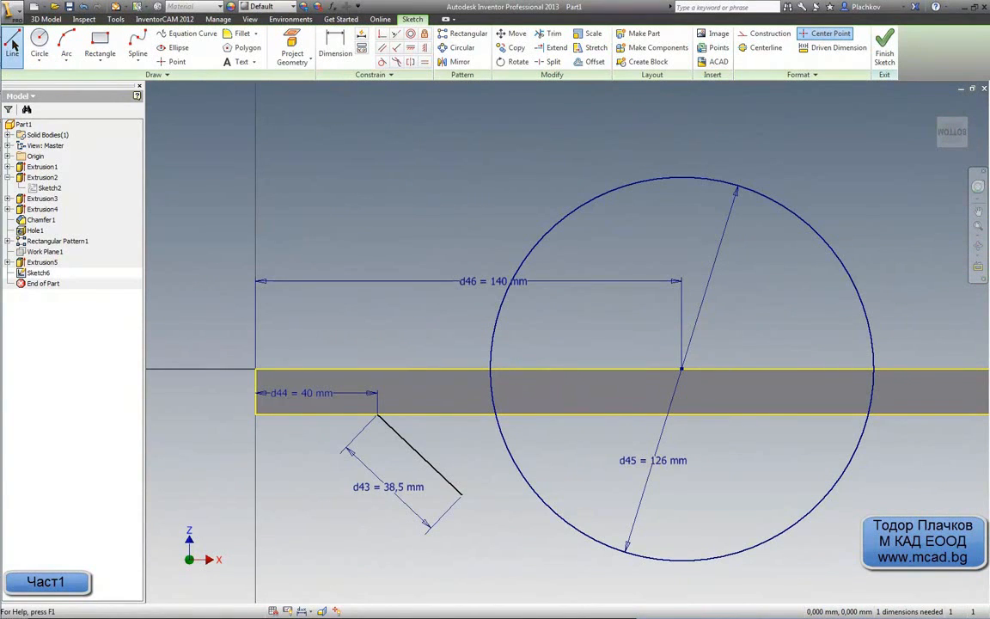
click(462, 494)
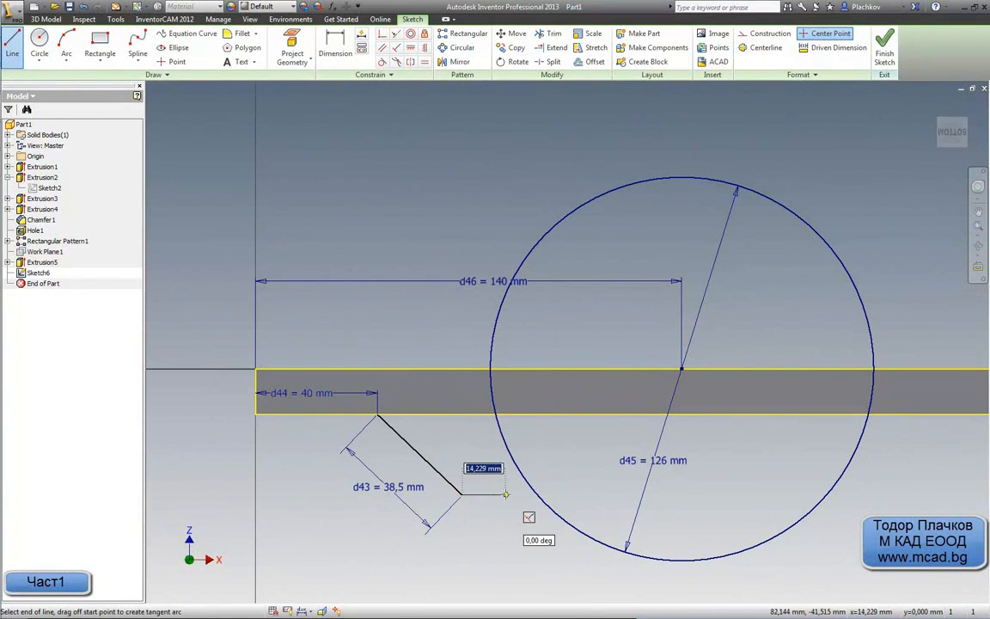
click(506, 494)
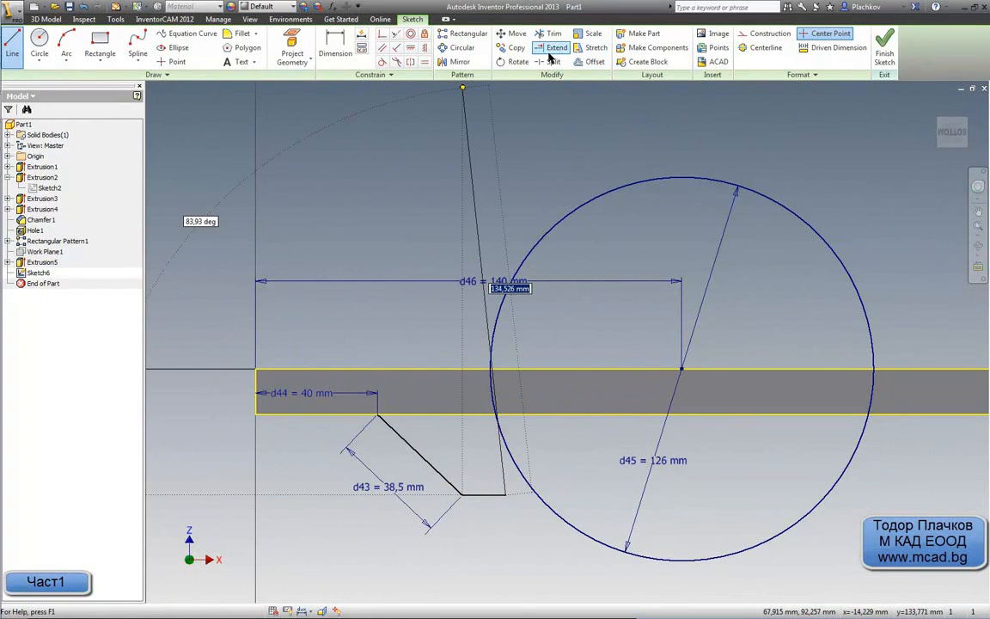
key(Escape)
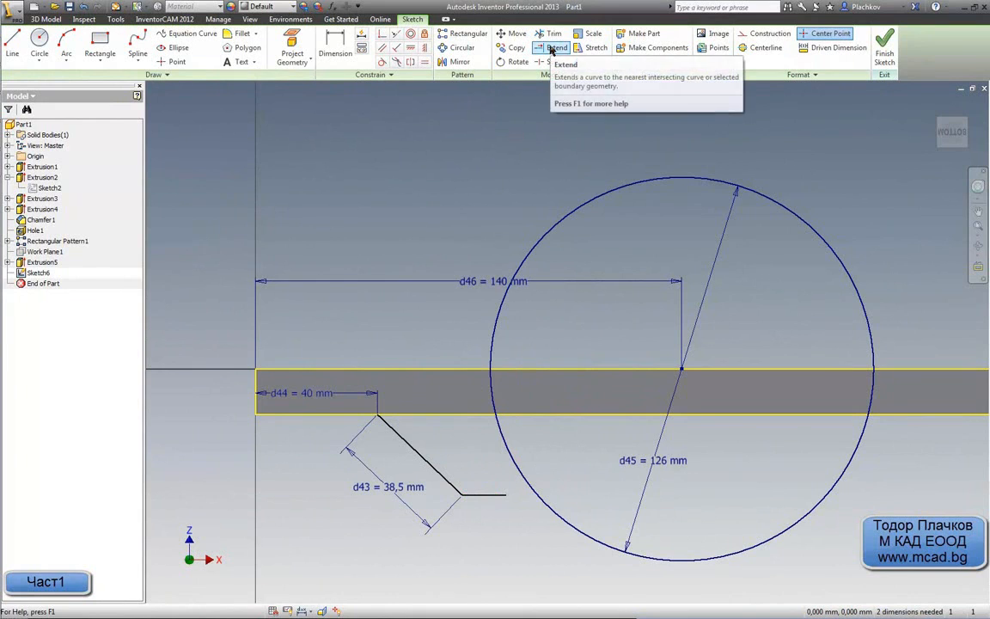
Step: Extend the short horizontal line until it meets the 126 mm circle
click(554, 49)
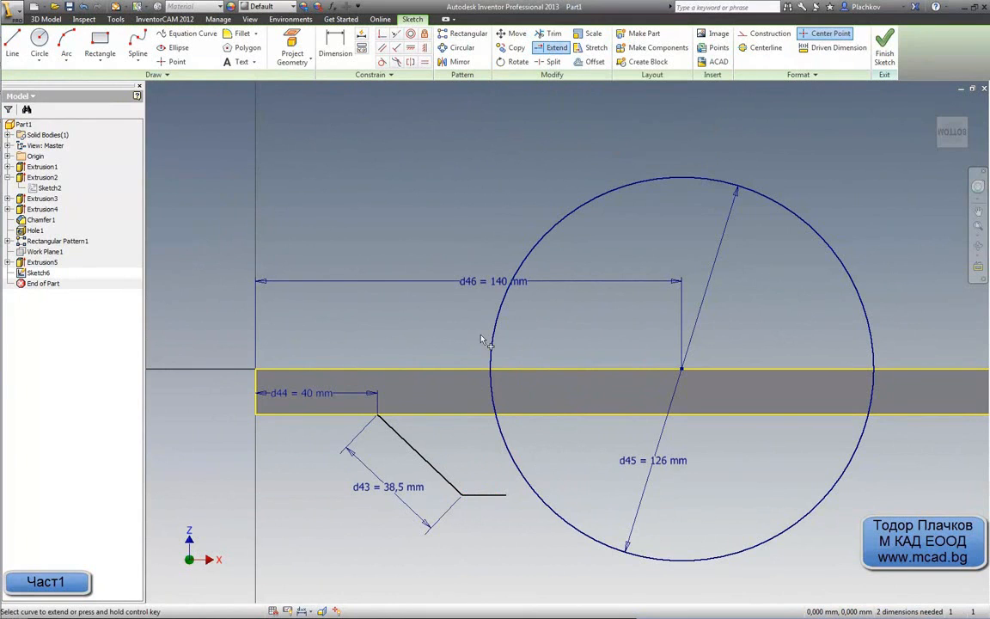
click(500, 496)
scroll(584, 418, down, 5)
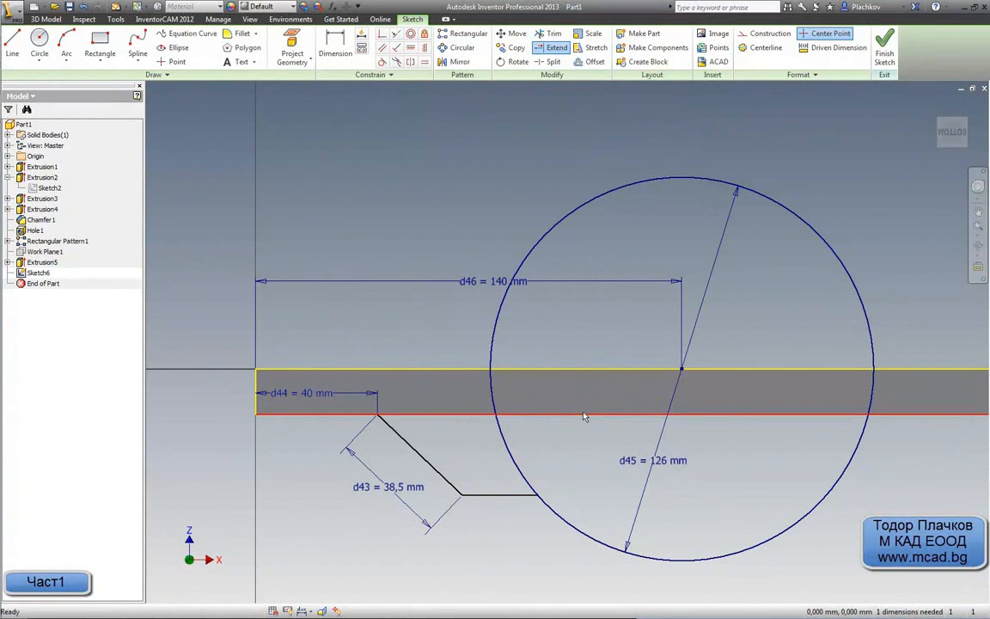
key(Escape)
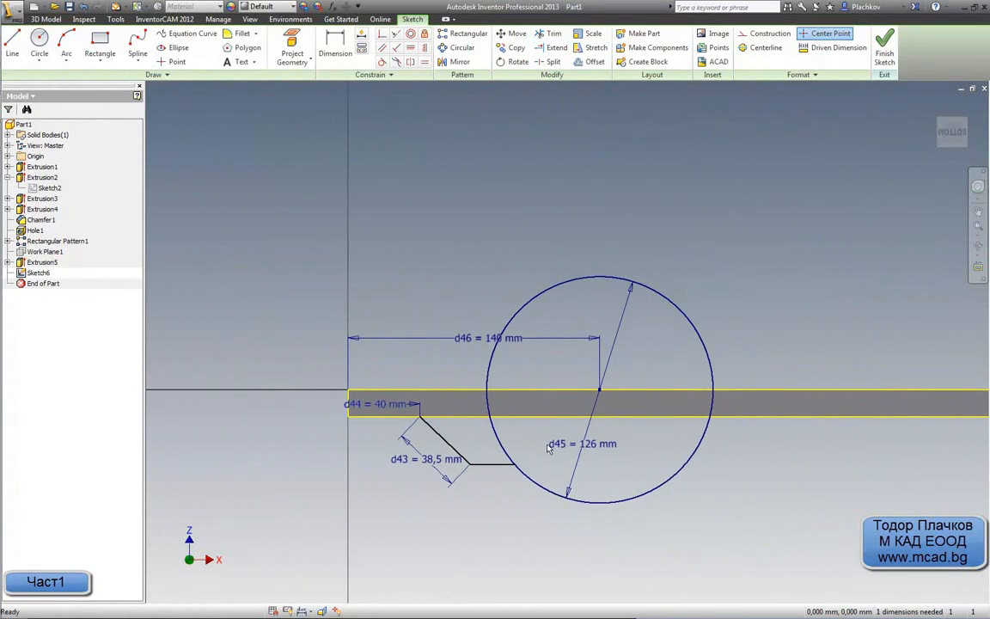
Step: Switch to the AutoCAD drawing and measure the housing's lower edge from the large boss arc to the theoretical corner at the far sloped end
mouse_move(2, 102)
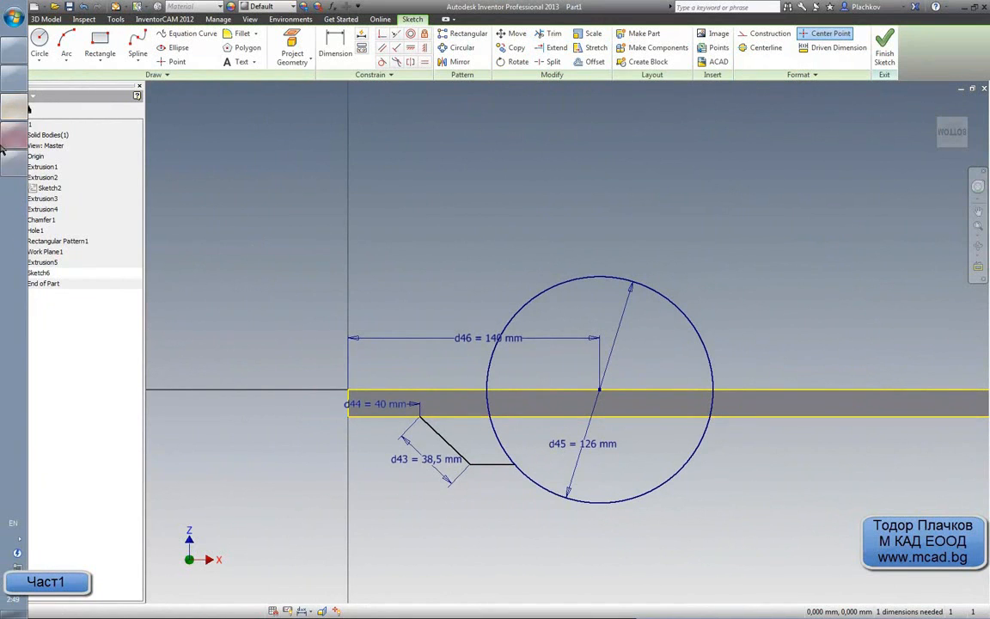
click(4, 145)
middle_drag(483, 379, 182, 374)
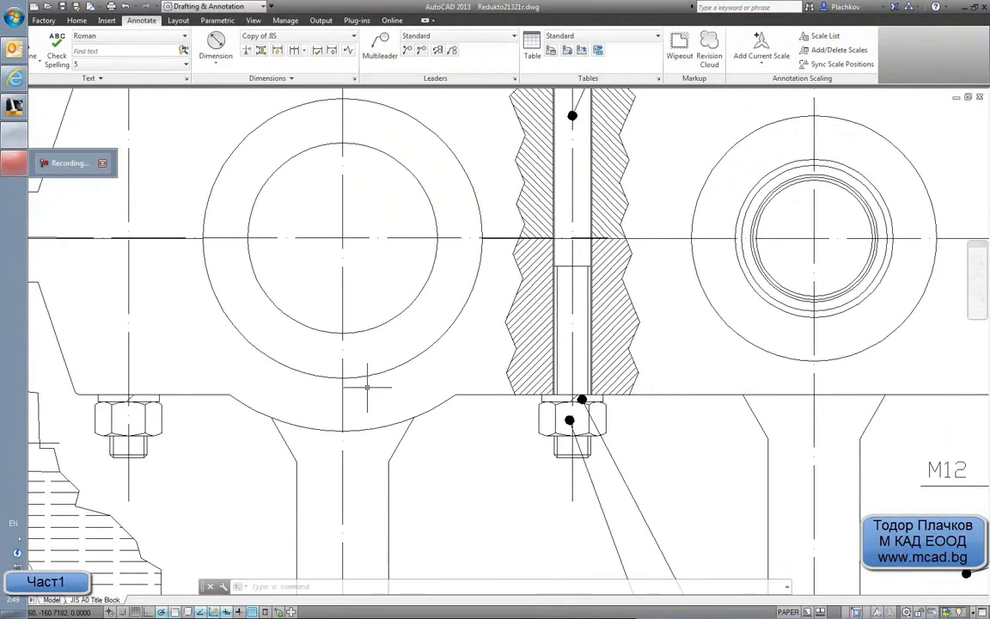
middle_drag(367, 386, 295, 405)
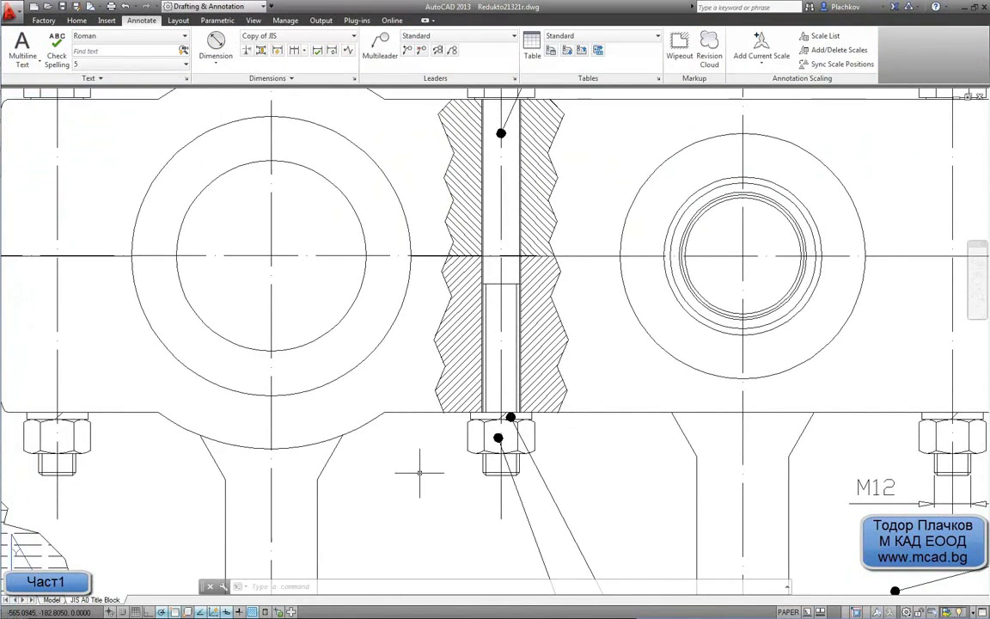
scroll(420, 472, down, 4)
scroll(348, 445, up, 2)
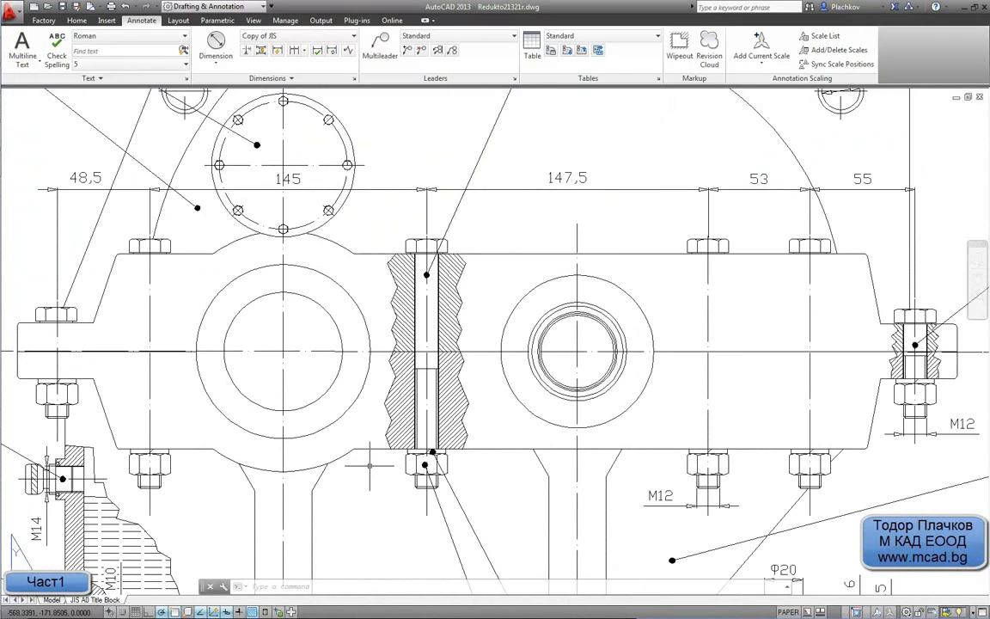
click(216, 60)
click(227, 86)
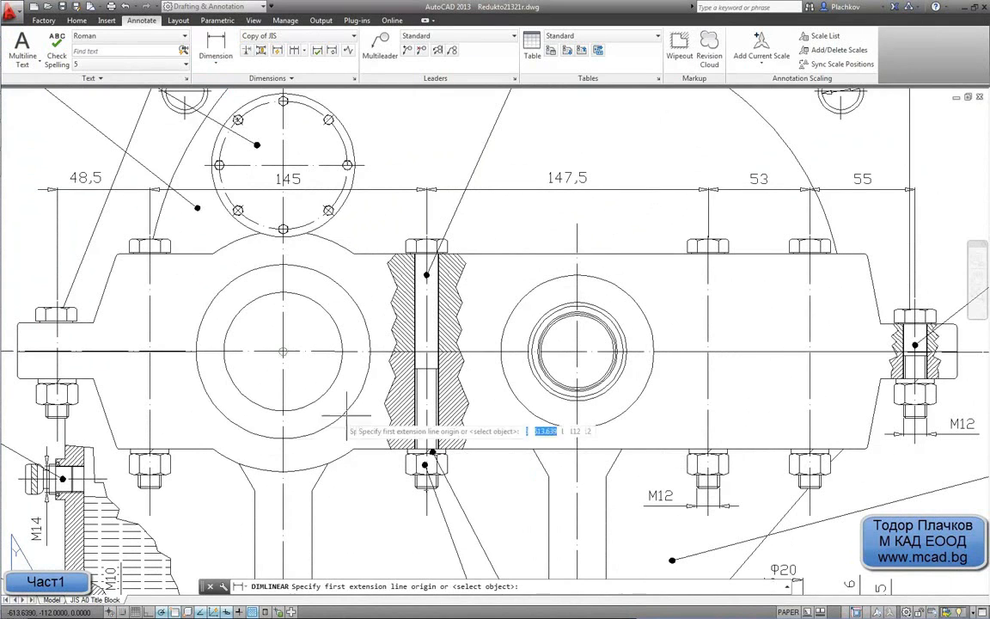
scroll(366, 434, up, 4)
click(322, 472)
scroll(322, 472, down, 5)
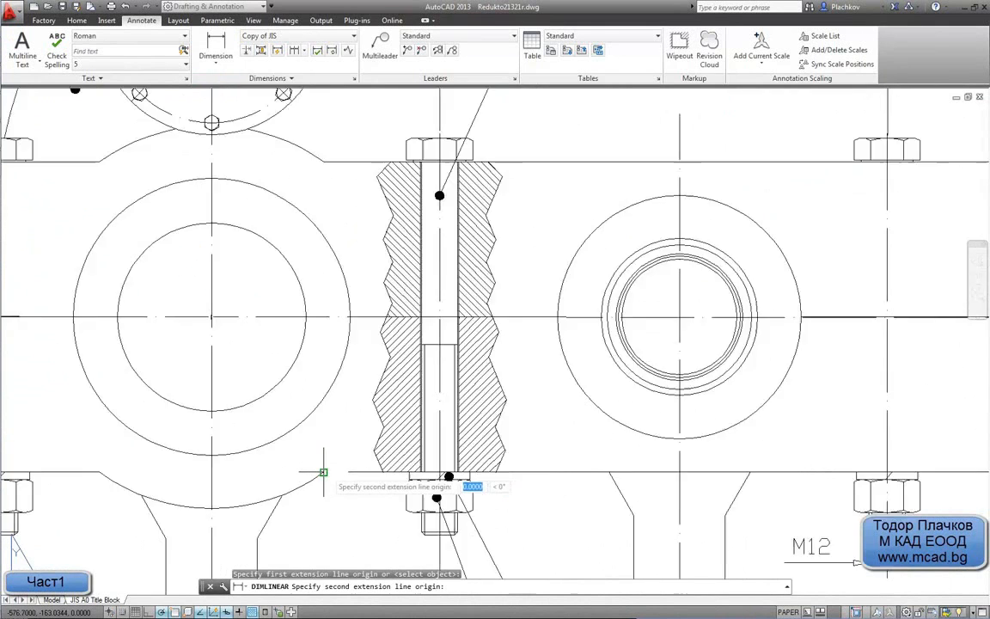
scroll(679, 493, up, 3)
scroll(679, 494, up, 6)
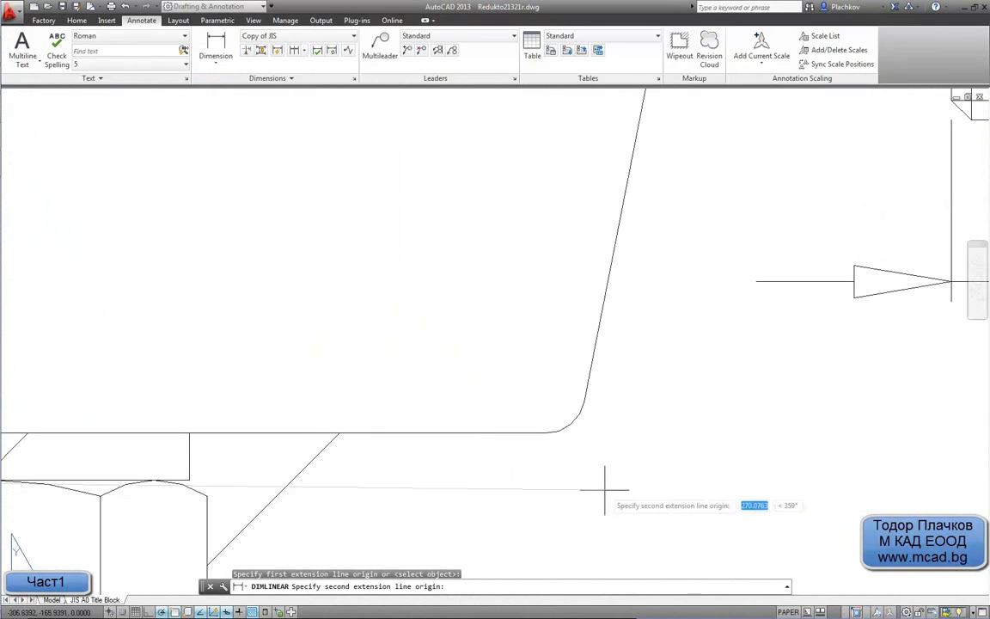
click(578, 433)
scroll(577, 433, down, 5)
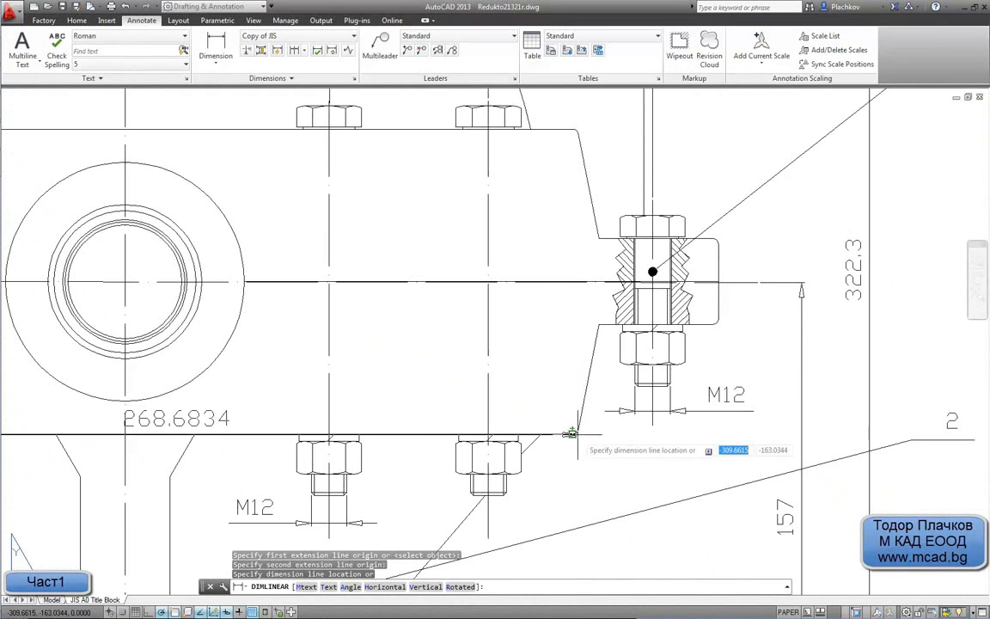
middle_drag(420, 374, 651, 270)
scroll(483, 429, down, 2)
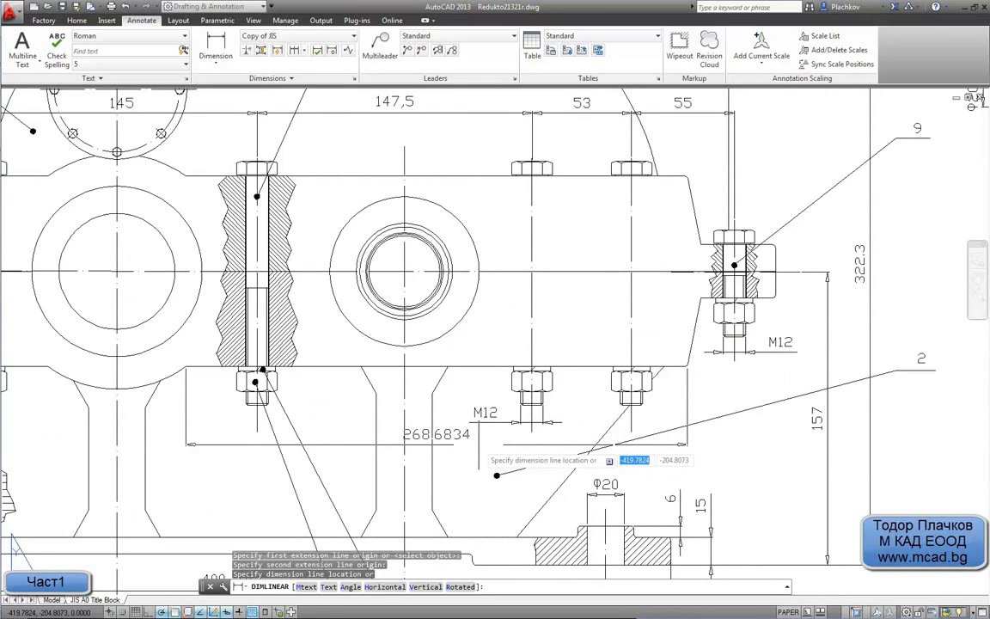
key(Escape)
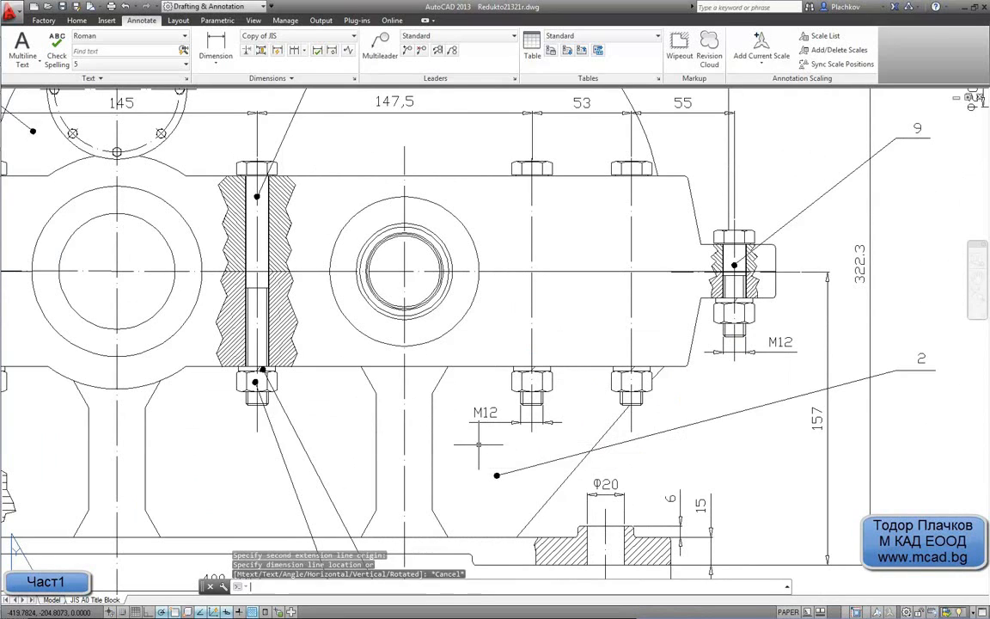
Step: Measure the angle between the far sloped end line and the horizontal centre line of the bores
click(220, 64)
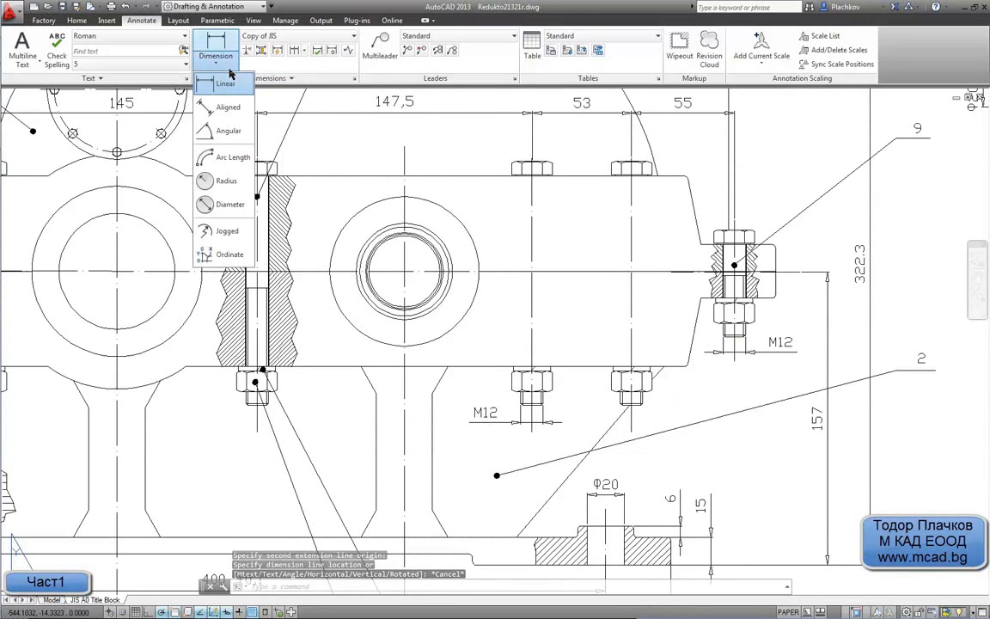
click(221, 128)
scroll(705, 316, up, 2)
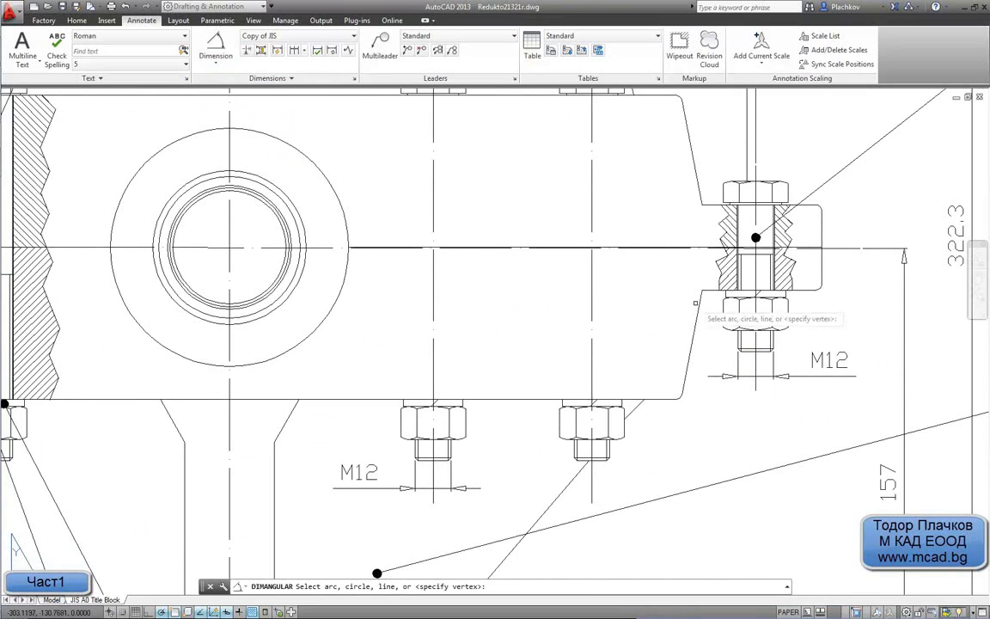
click(696, 311)
click(679, 249)
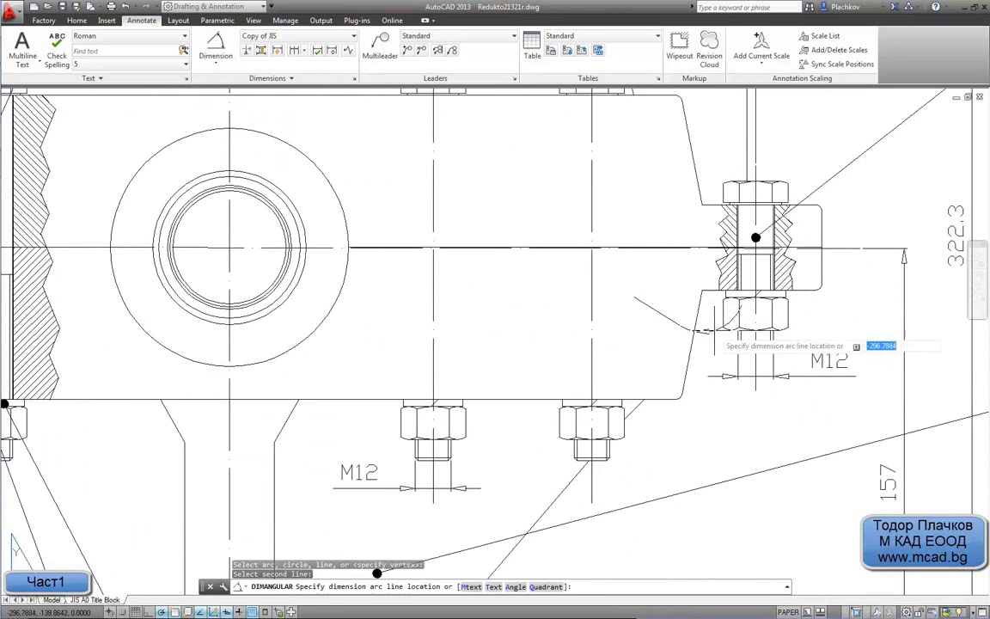
key(Escape)
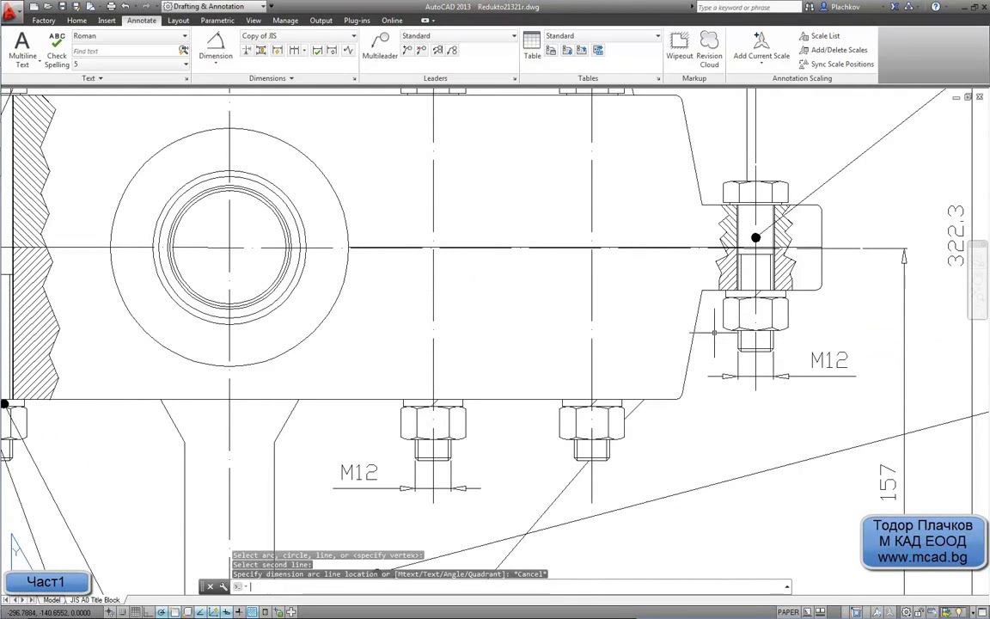
Step: Switch back to Inventor and sketch a 268.5 mm horizontal line from the circle's far side, level with the short horizontal line
mouse_move(0, 63)
click(7, 105)
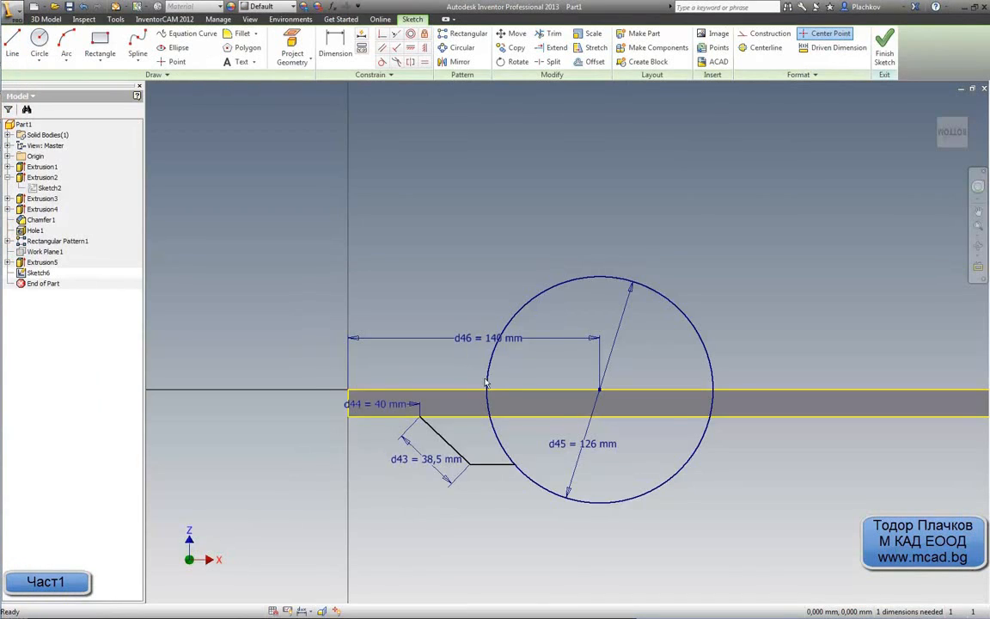
middle_drag(472, 413, 358, 391)
click(12, 43)
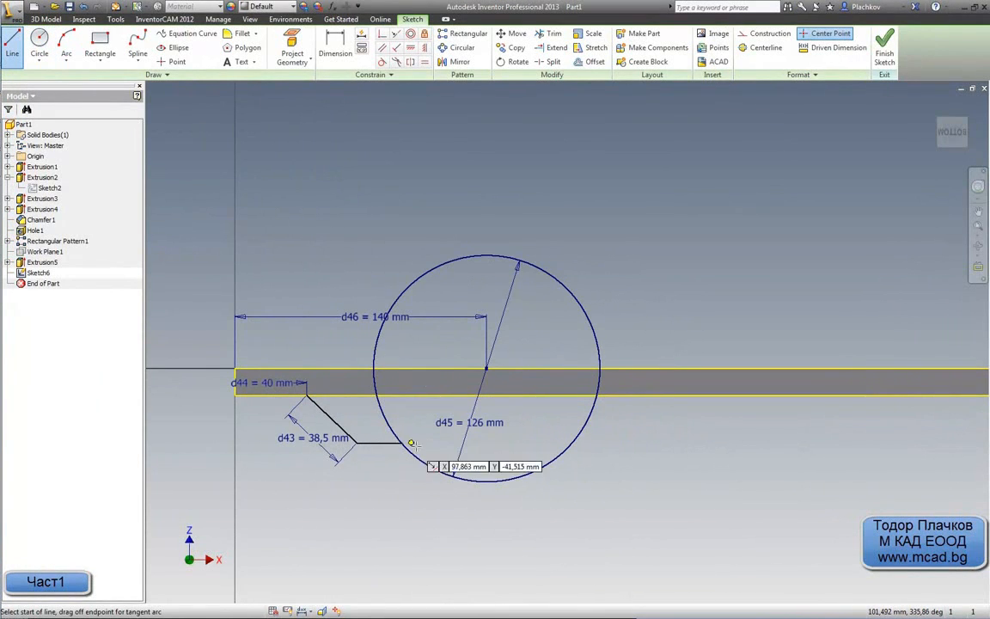
click(572, 443)
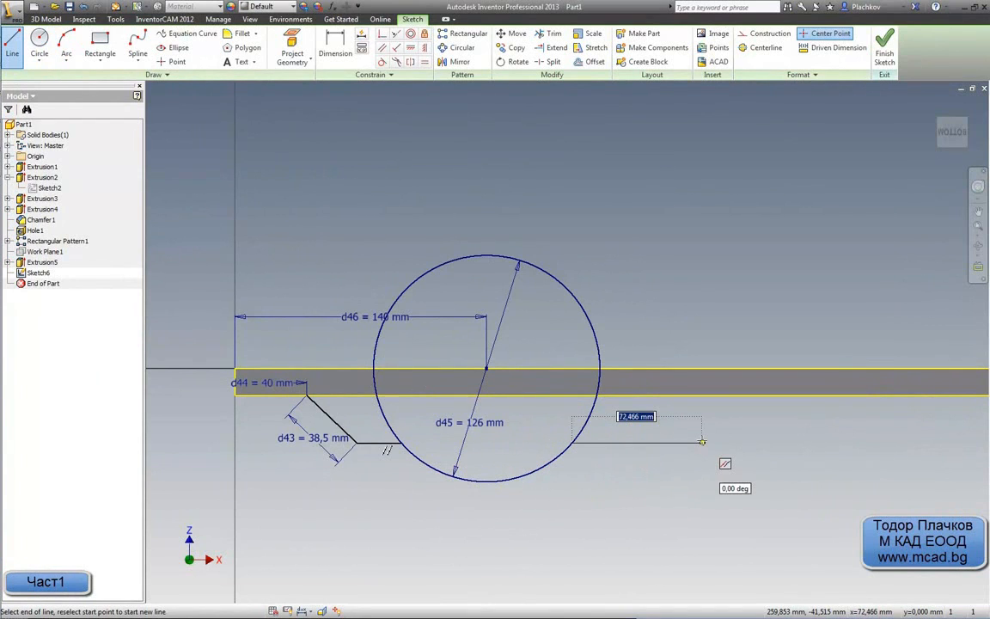
middle_drag(702, 442, 454, 469)
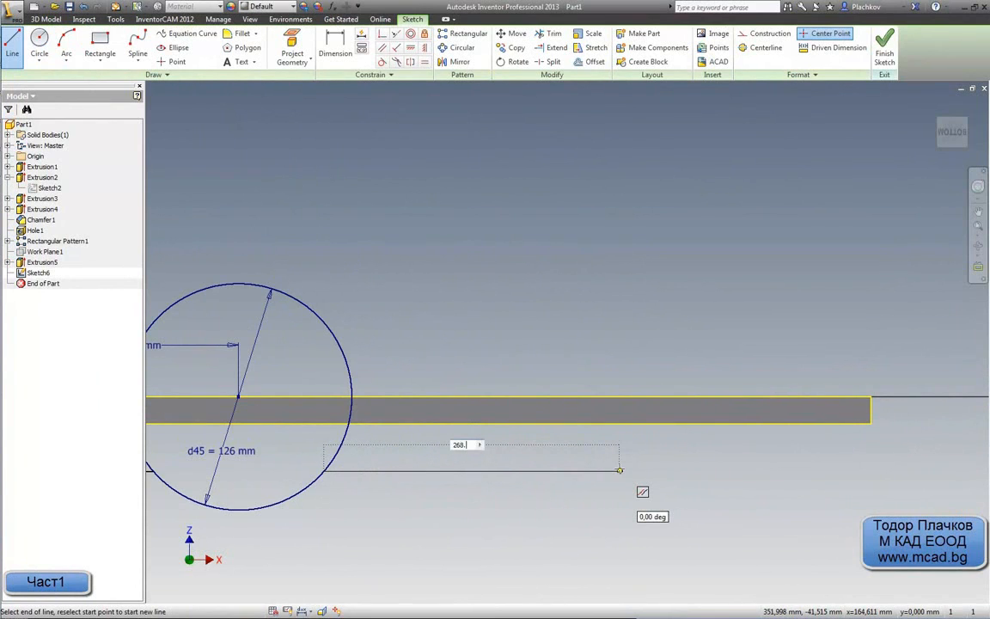
text(268.5)
key(Return)
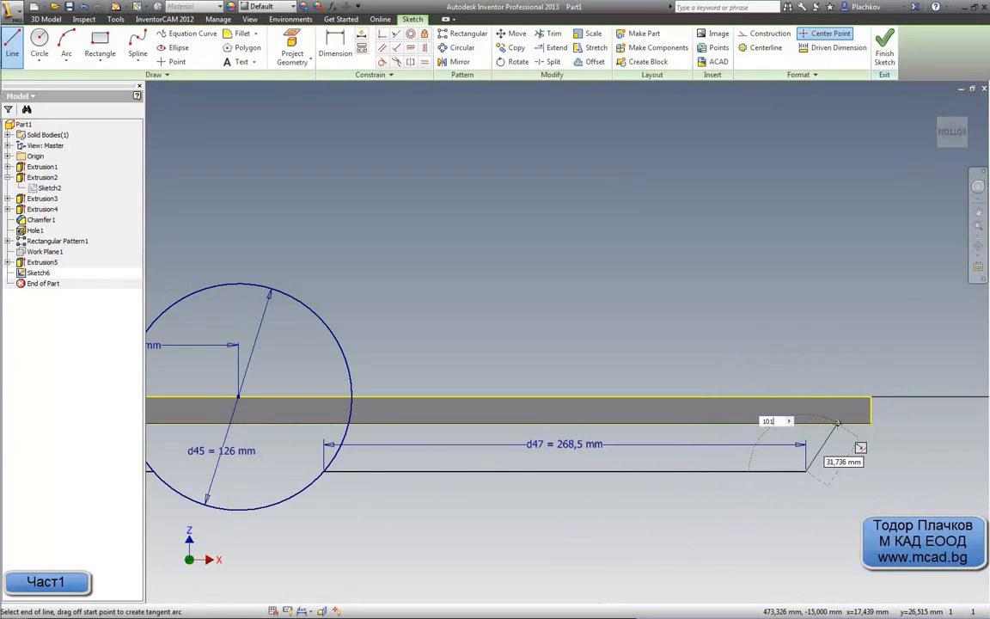
Step: Sketch a sloped line at 101 degrees from the end of the 268.5 mm line up to the flange face's lower edge
key(Tab)
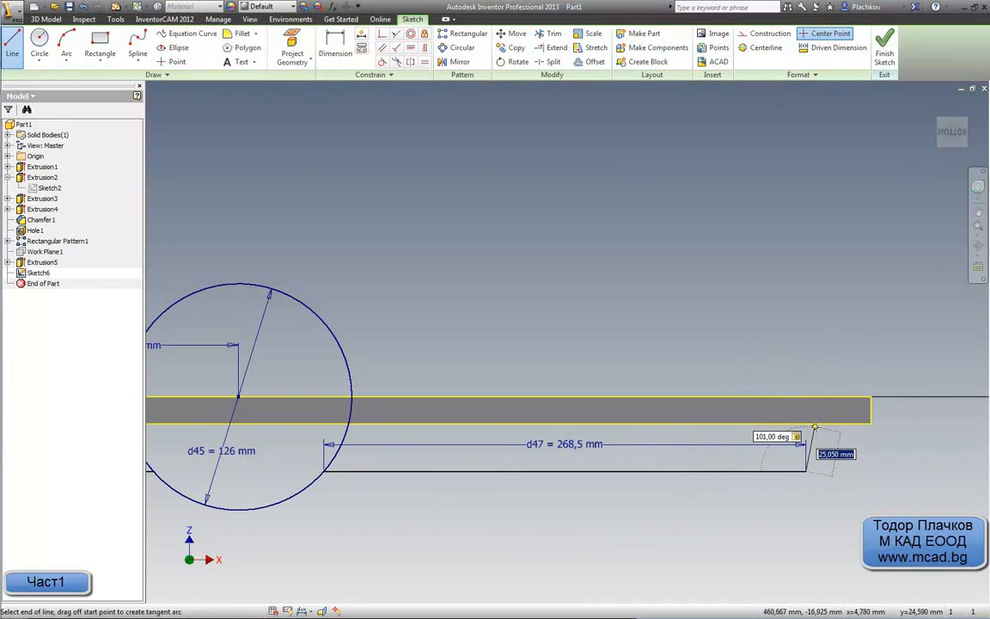
scroll(814, 427, up, 5)
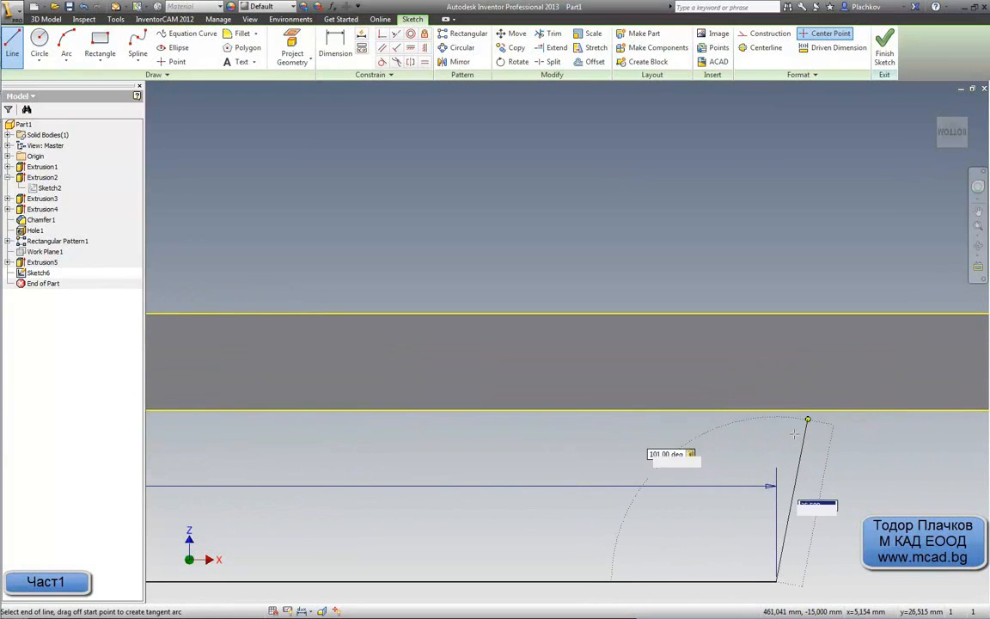
scroll(808, 411, down, 3)
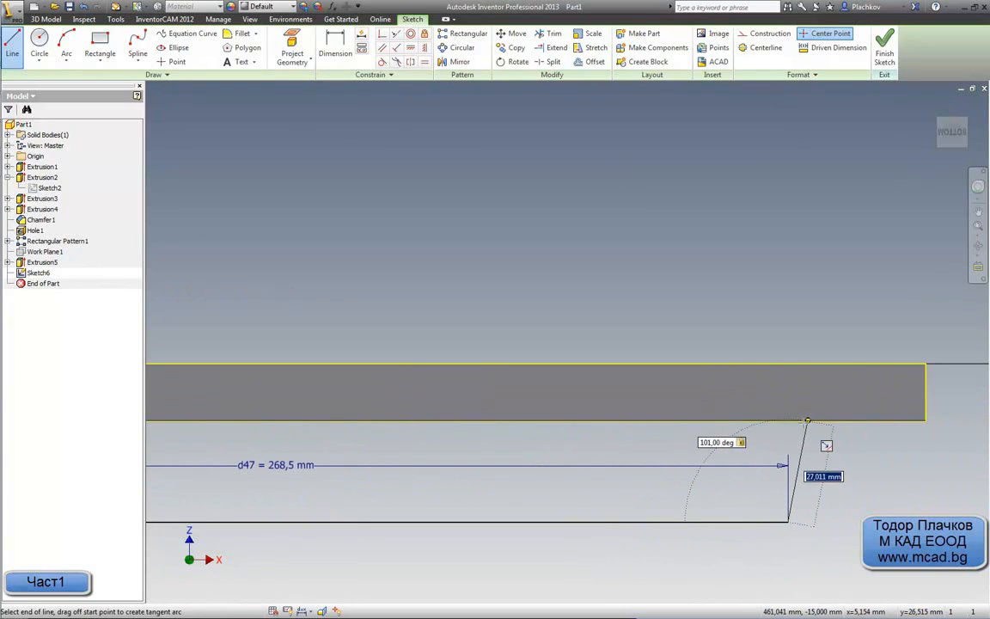
click(807, 421)
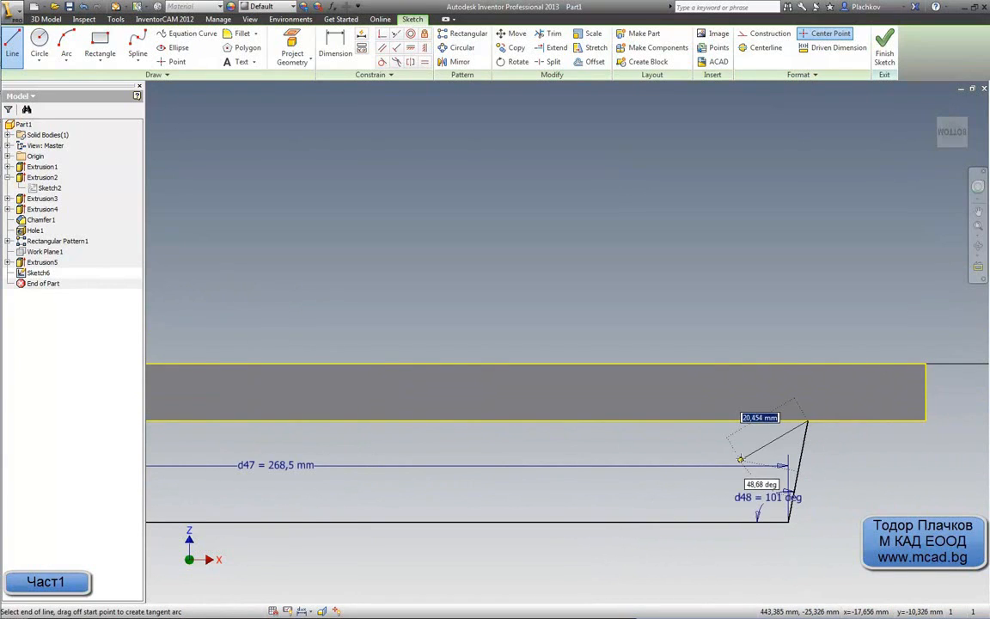
key(Escape)
Step: Recheck the AutoCAD drawing, return to the Inventor sketch and review the profile around the 126 mm circle
mouse_move(9, 112)
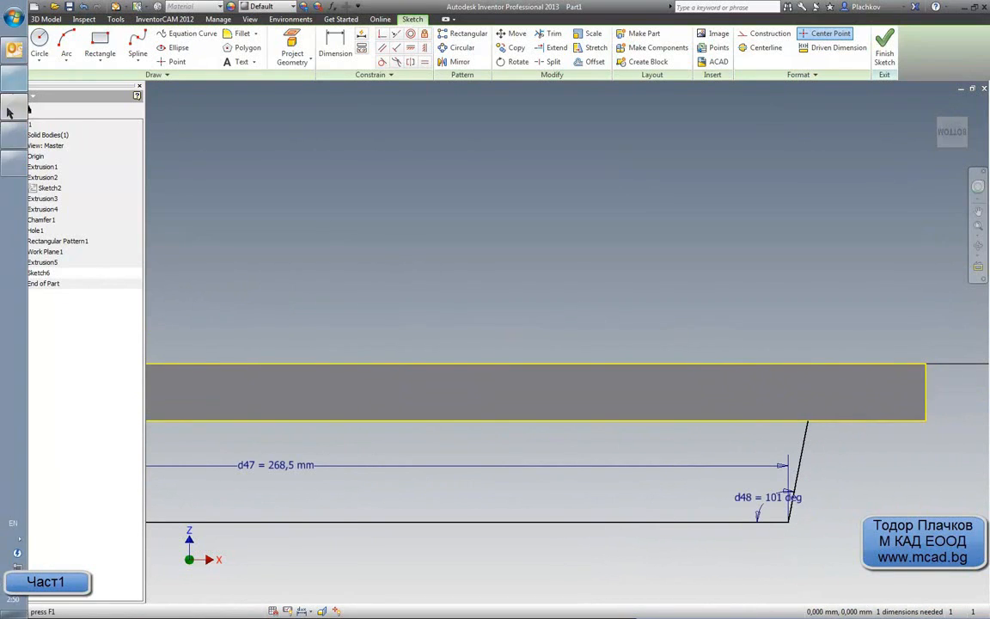
click(13, 134)
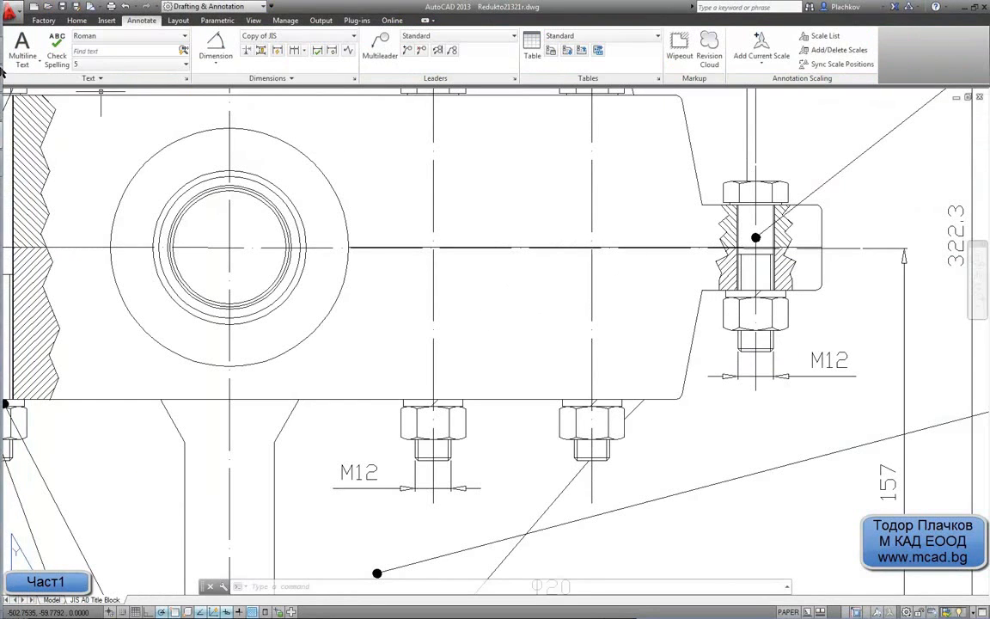
mouse_move(3, 126)
click(26, 106)
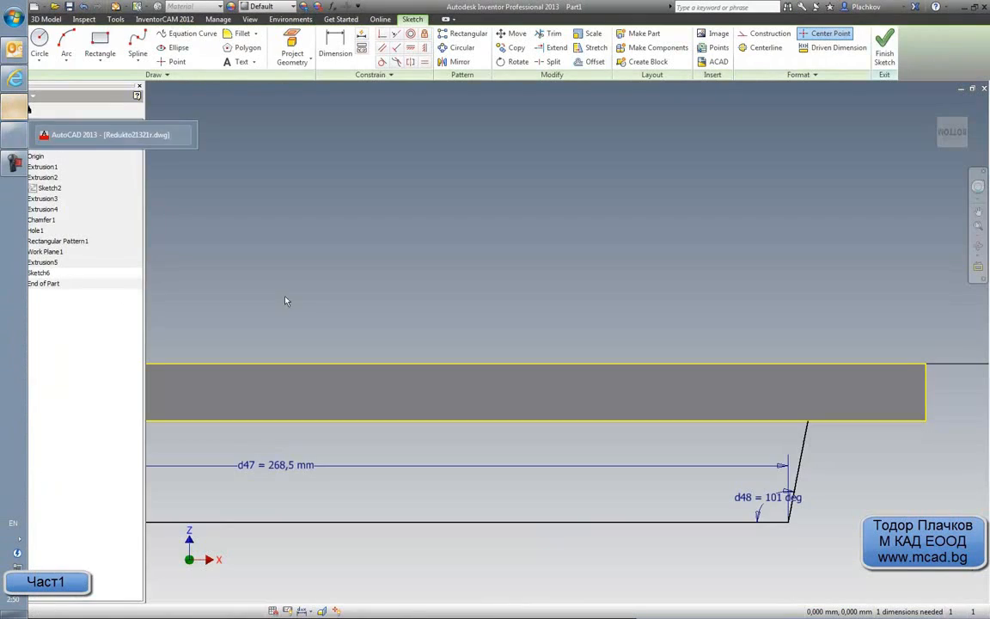
scroll(559, 335, down, 3)
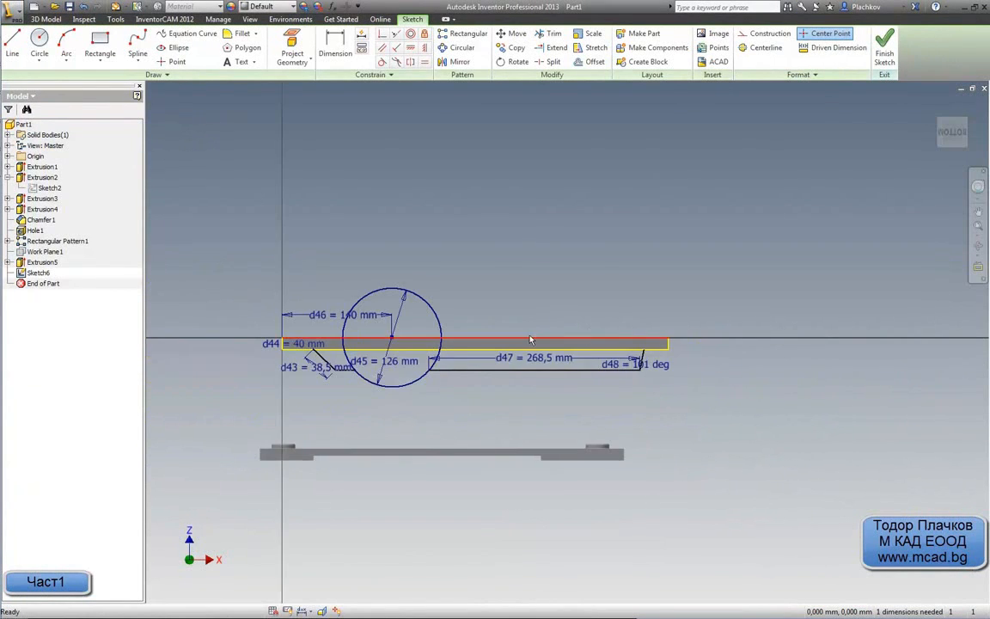
scroll(507, 344, up, 3)
mouse_move(526, 419)
middle_down()
mouse_move(673, 375)
mouse_move(682, 356)
middle_up()
scroll(522, 438, up, 2)
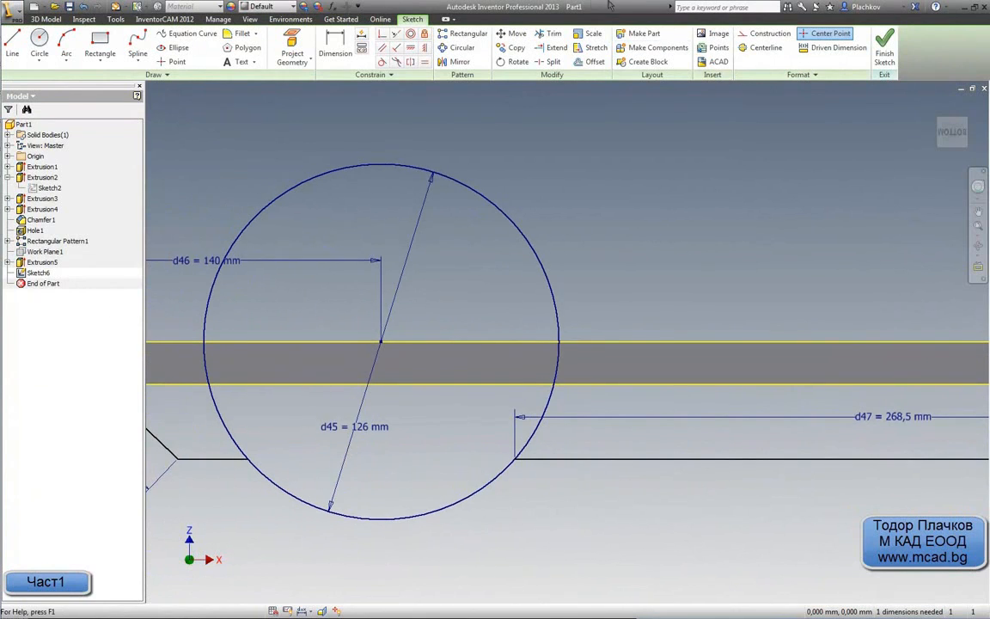
Step: Trim the 126 mm circle to the arc below the two horizontal profile lines and finish the sketch
click(555, 34)
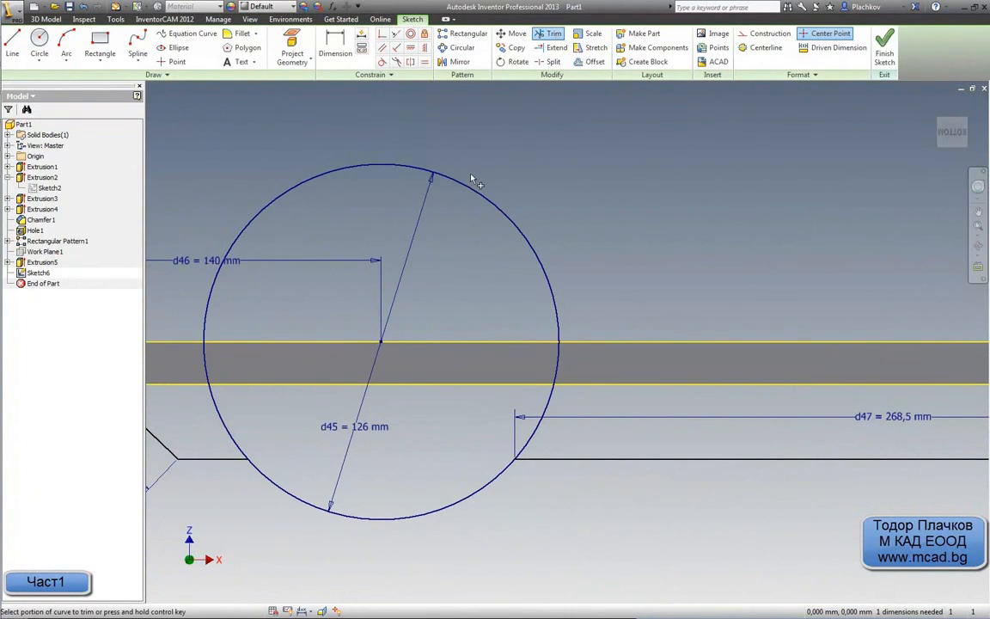
click(420, 168)
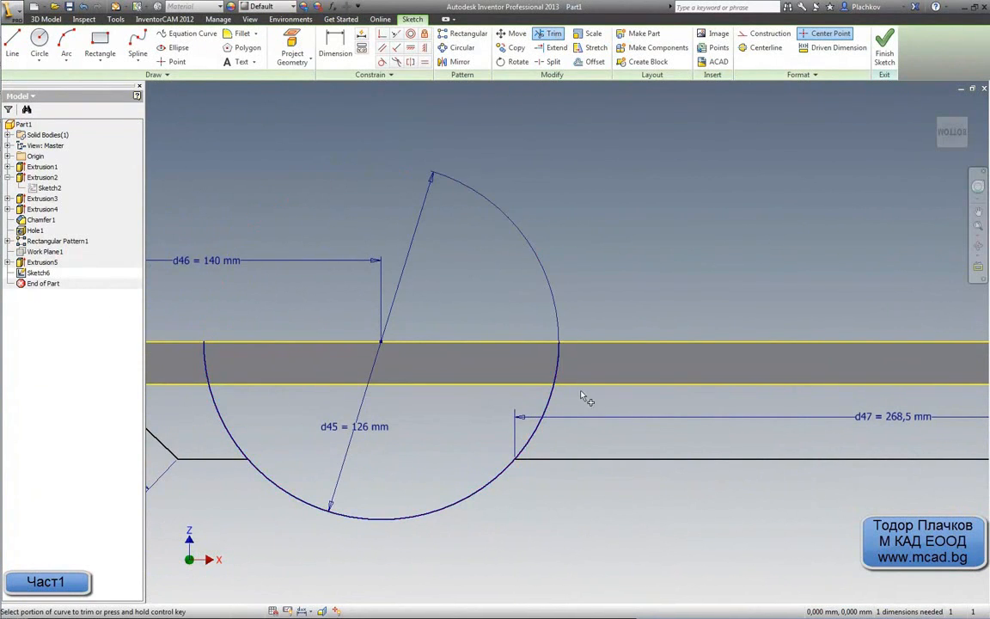
click(536, 420)
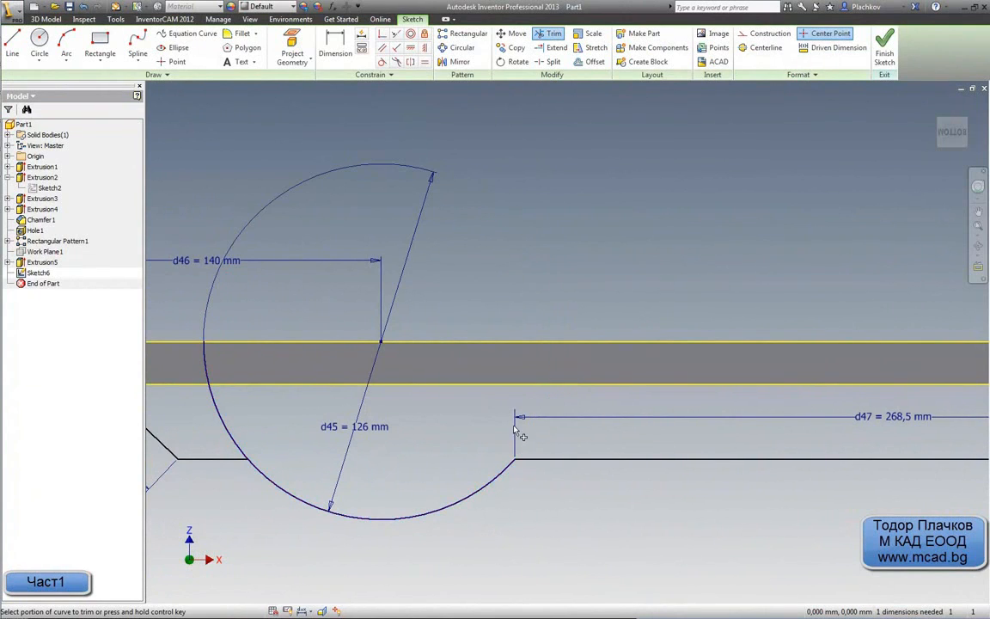
click(208, 365)
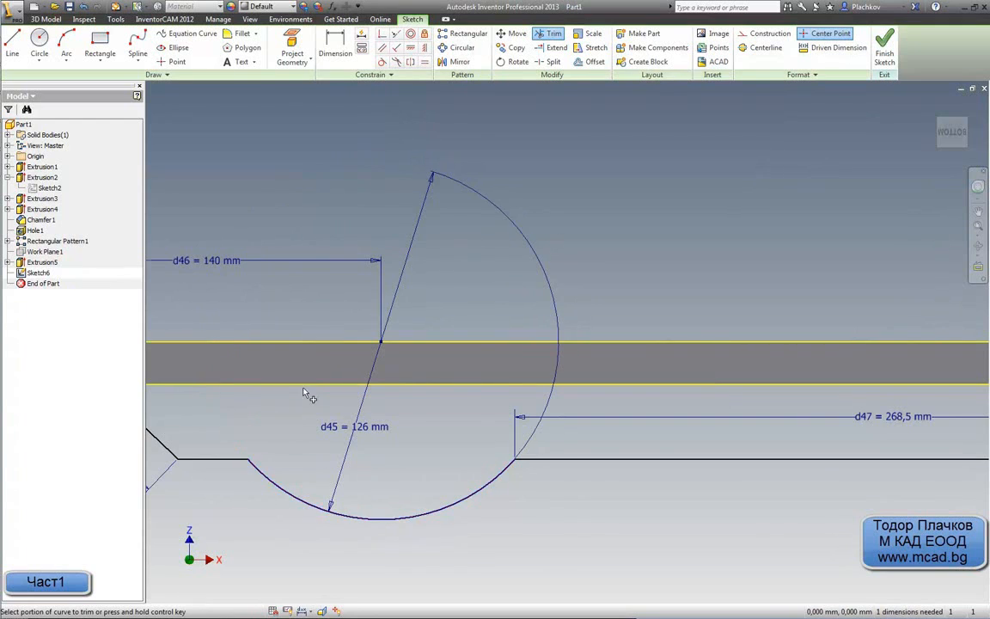
scroll(319, 391, up, 3)
scroll(344, 392, down, 4)
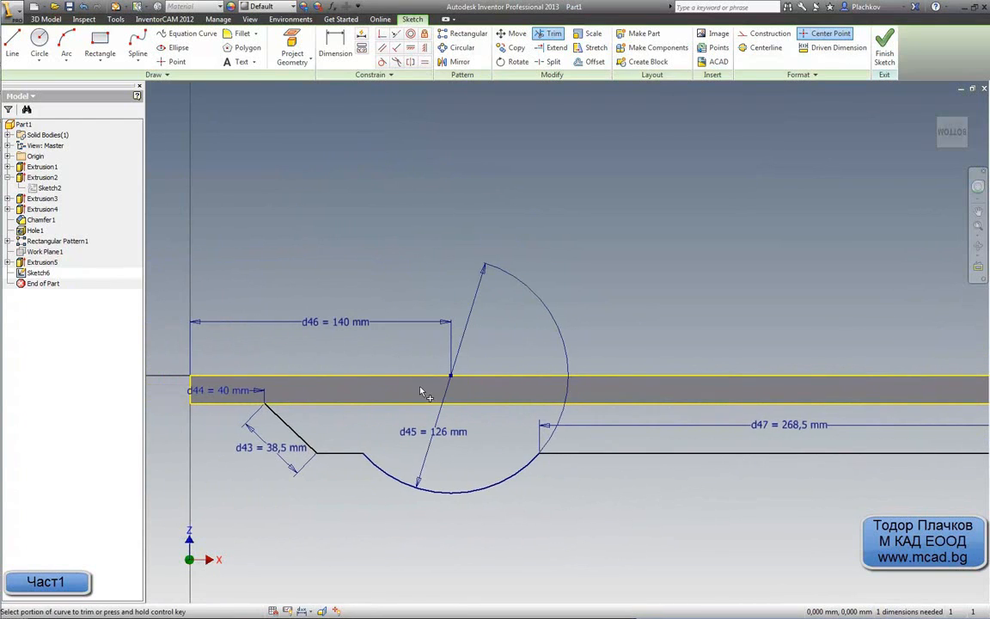
scroll(400, 411, up, 2)
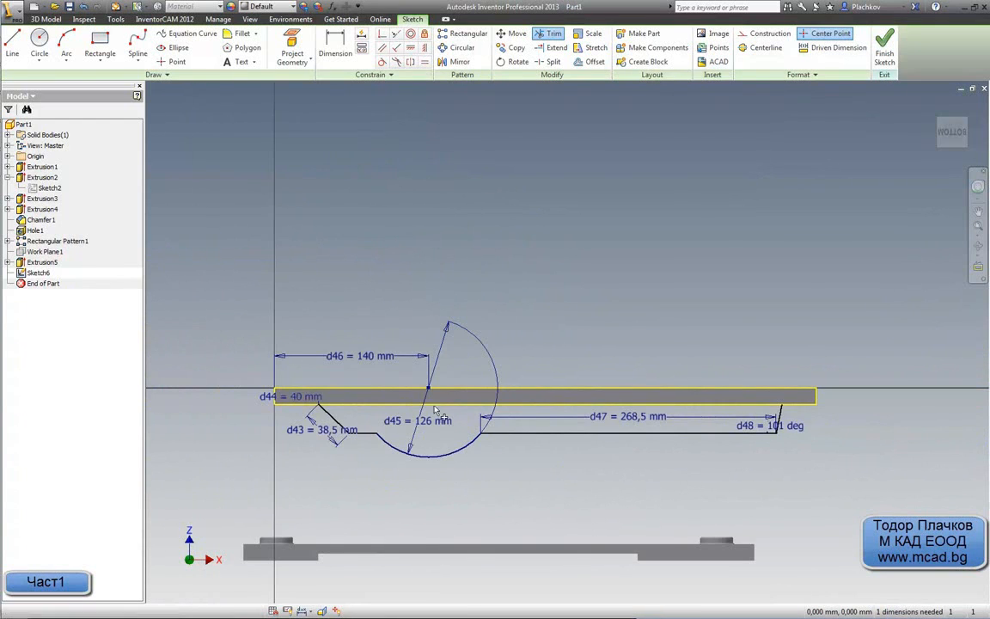
shift+middle_drag(398, 410, 477, 399)
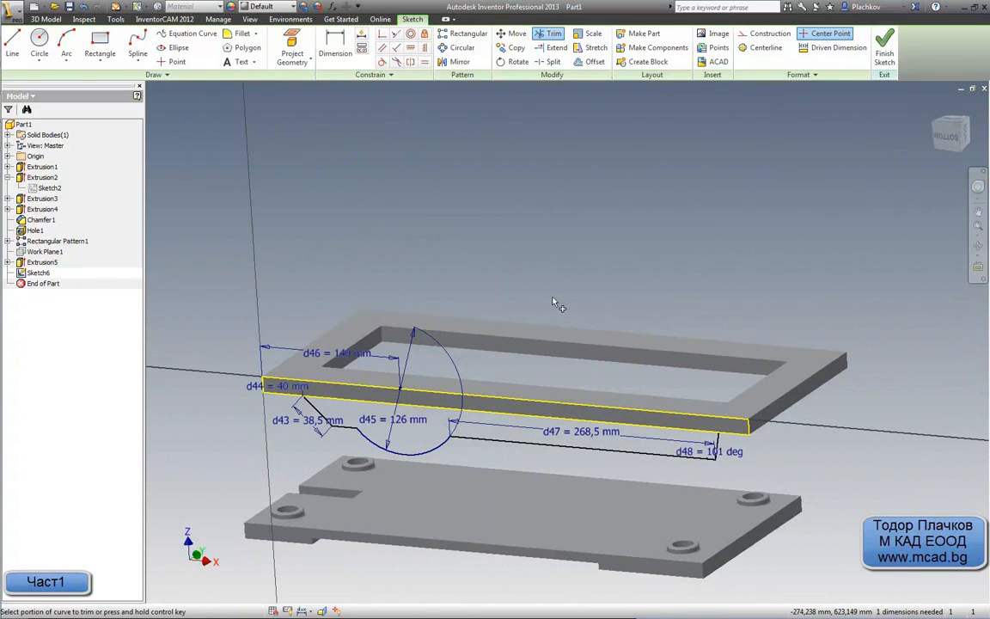
right_click(521, 185)
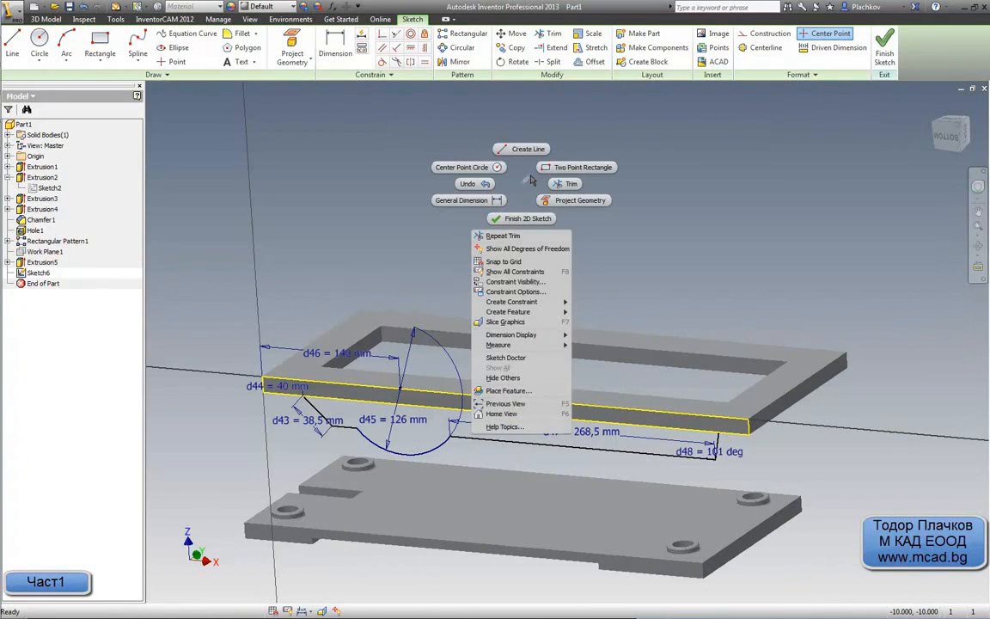
key(Escape)
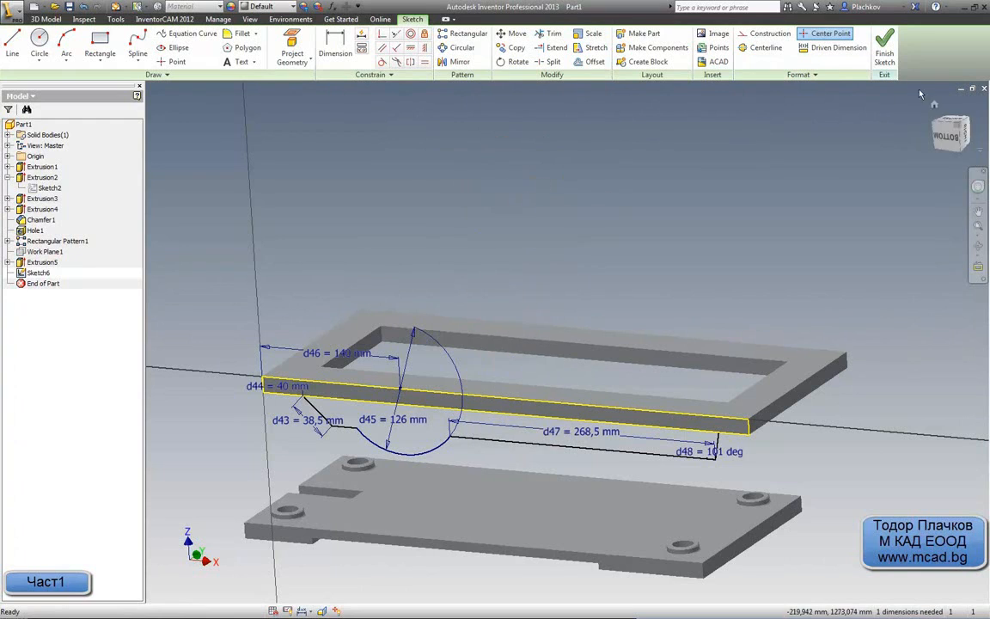
click(885, 47)
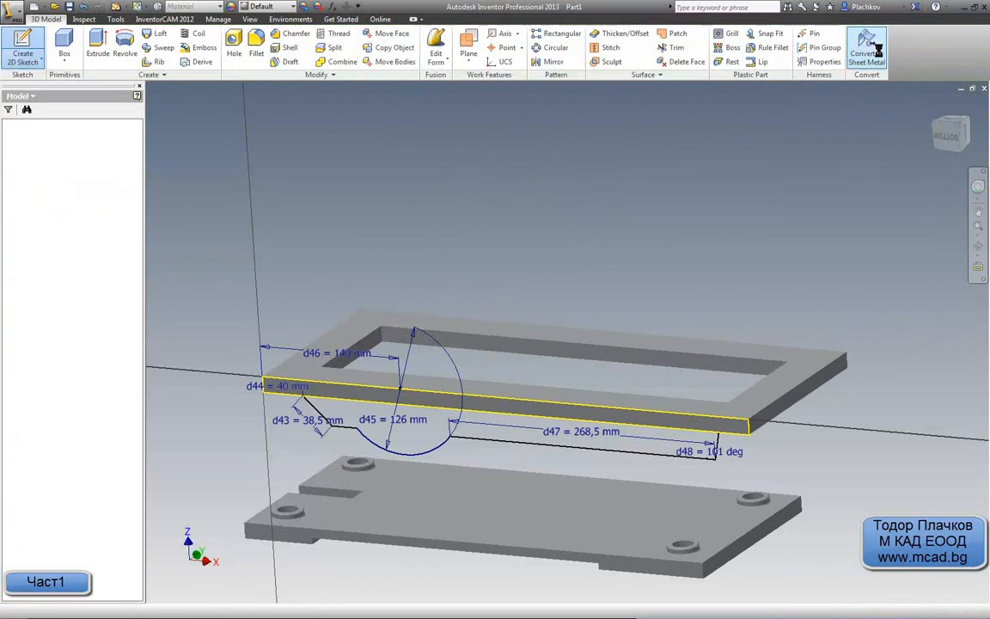
Step: Extrude the closed profile below the flange with the To extent, ending at the flange's opposite side face
click(97, 45)
click(397, 421)
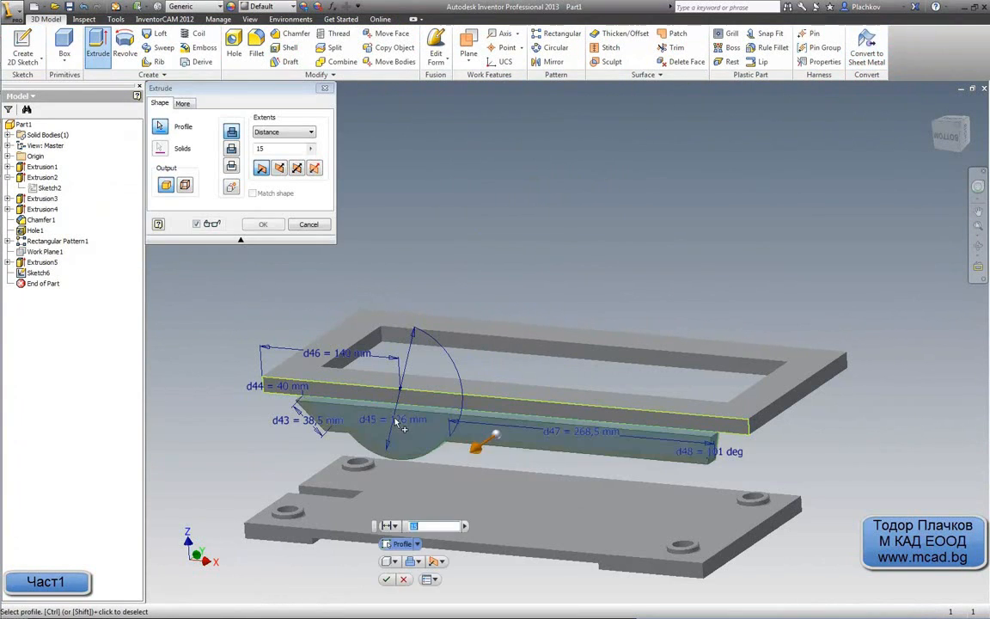
click(277, 133)
click(268, 156)
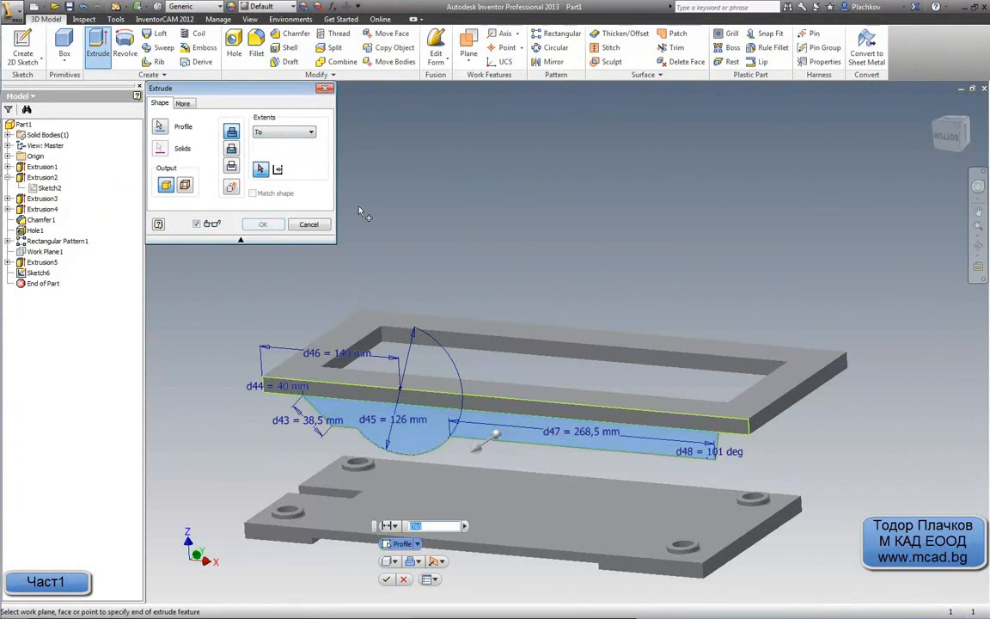
shift+middle_drag(456, 276, 728, 394)
click(610, 430)
click(263, 224)
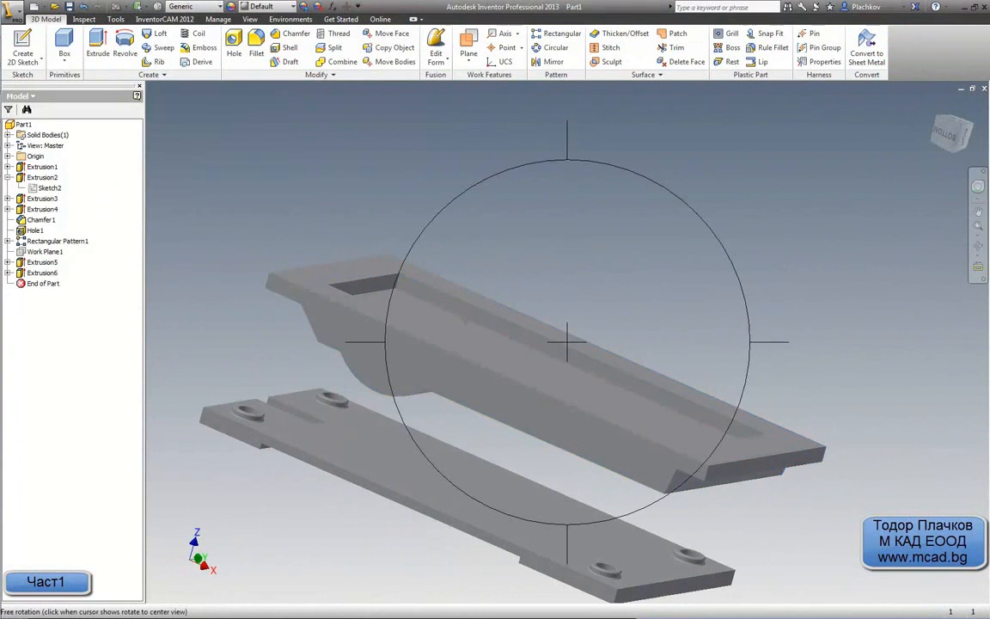
Step: Inspect the extruded housing body under the flange from several sides, including from below
shift+middle_drag(550, 361, 446, 270)
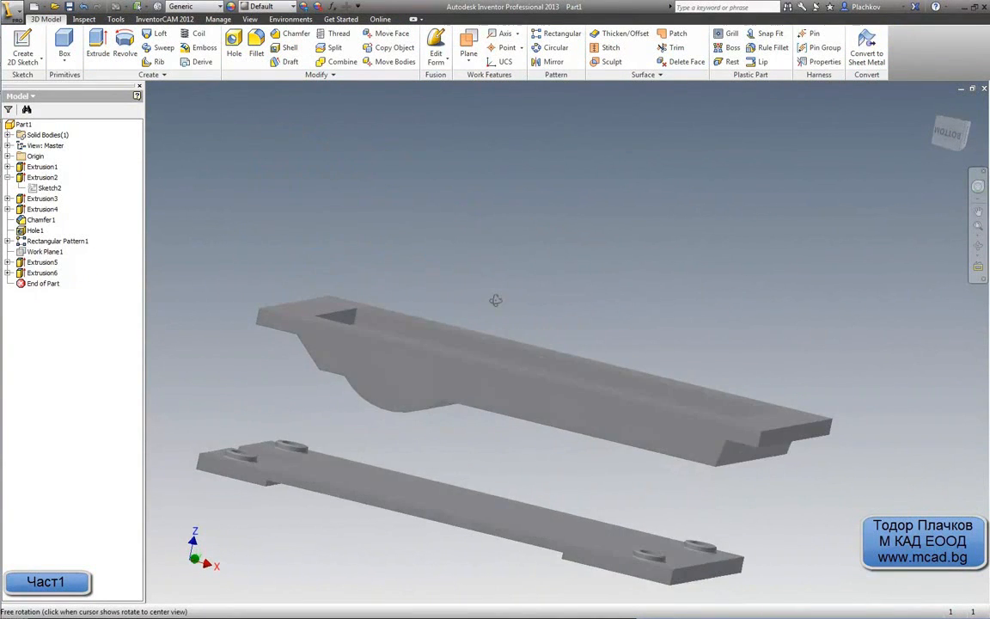
shift+middle_drag(464, 318, 448, 354)
shift+middle_drag(464, 314, 576, 300)
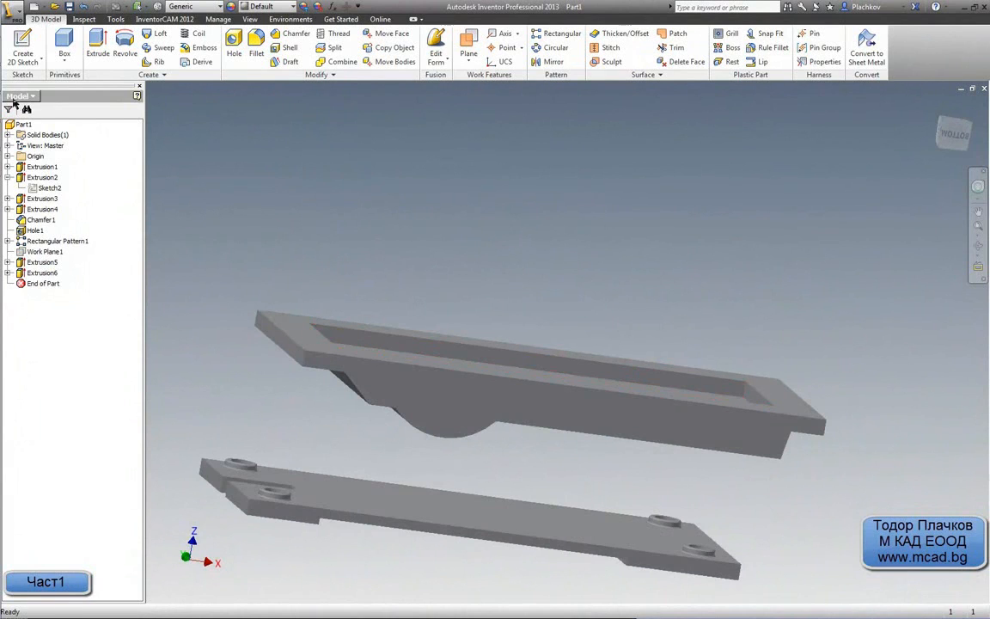
middle_drag(345, 249, 342, 234)
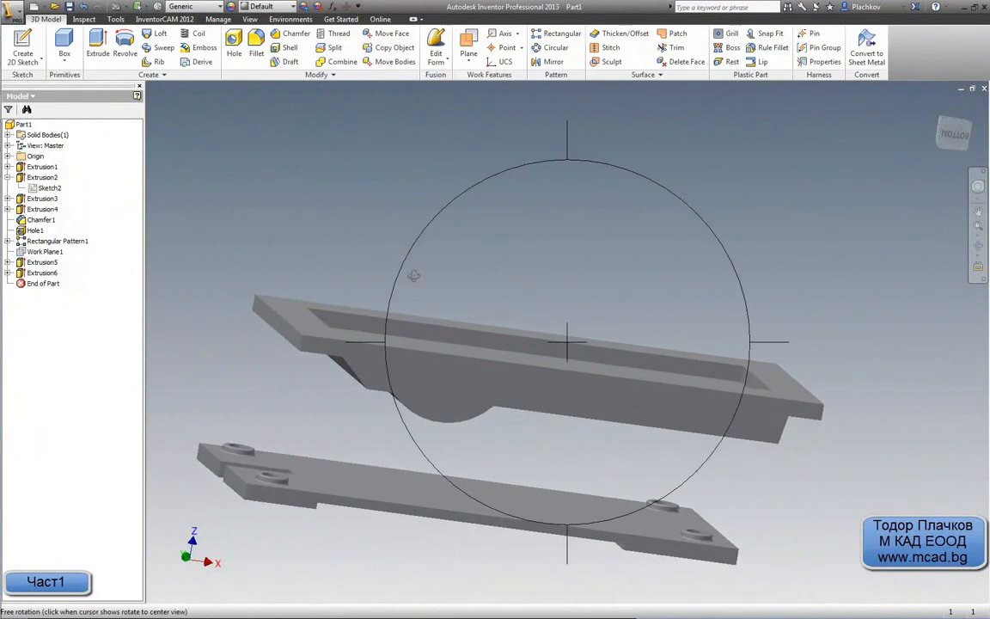
shift+middle_drag(406, 276, 421, 281)
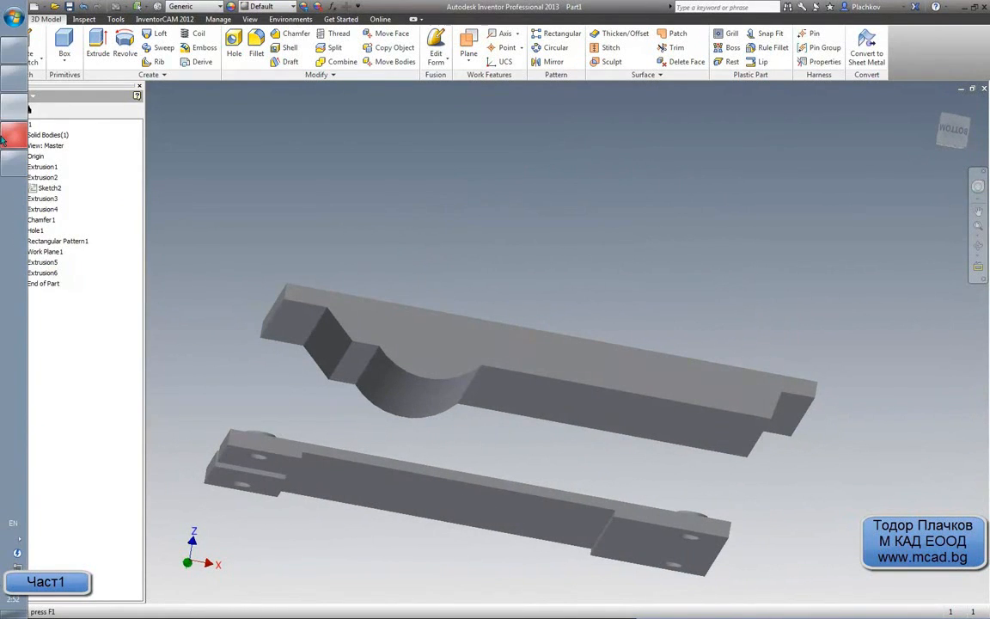
Step: Switch to the AutoCAD reducer drawing and examine the lower housing between flange and base in the front and side views
click(13, 136)
scroll(360, 277, down, 6)
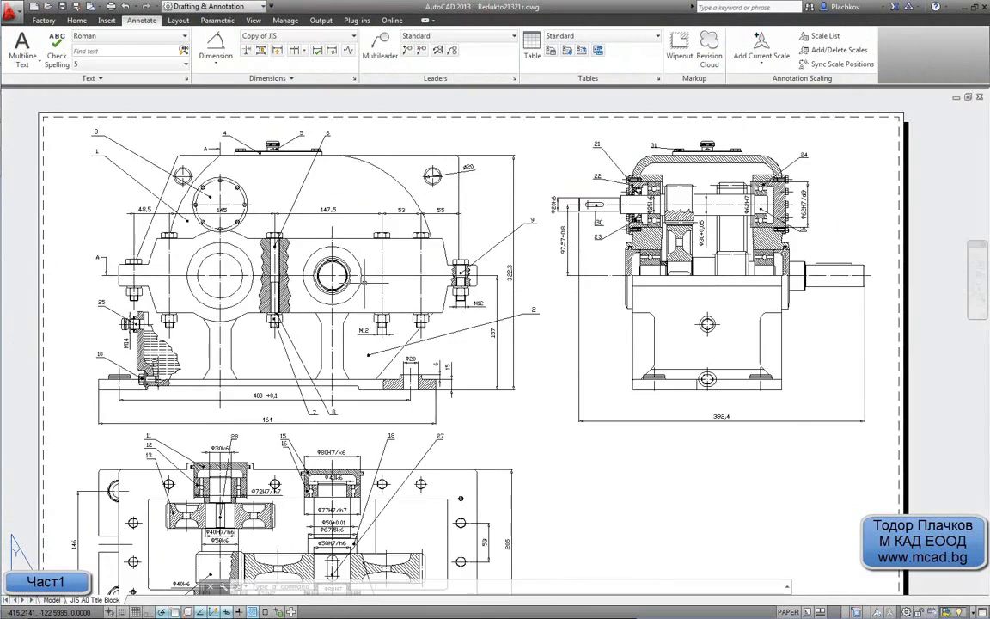
scroll(230, 283, up, 6)
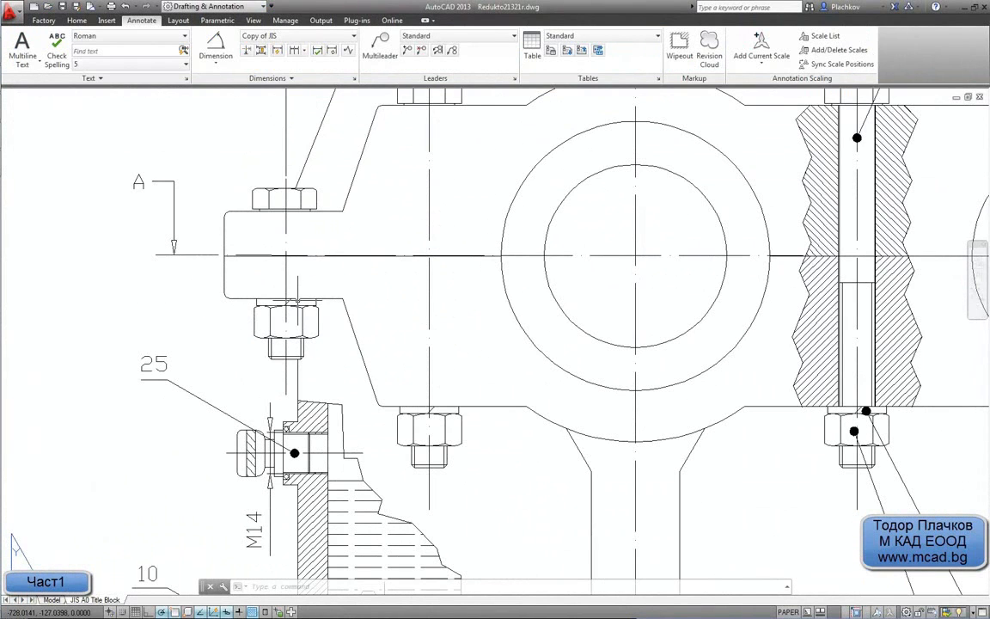
scroll(343, 404, down, 4)
middle_drag(327, 410, 314, 374)
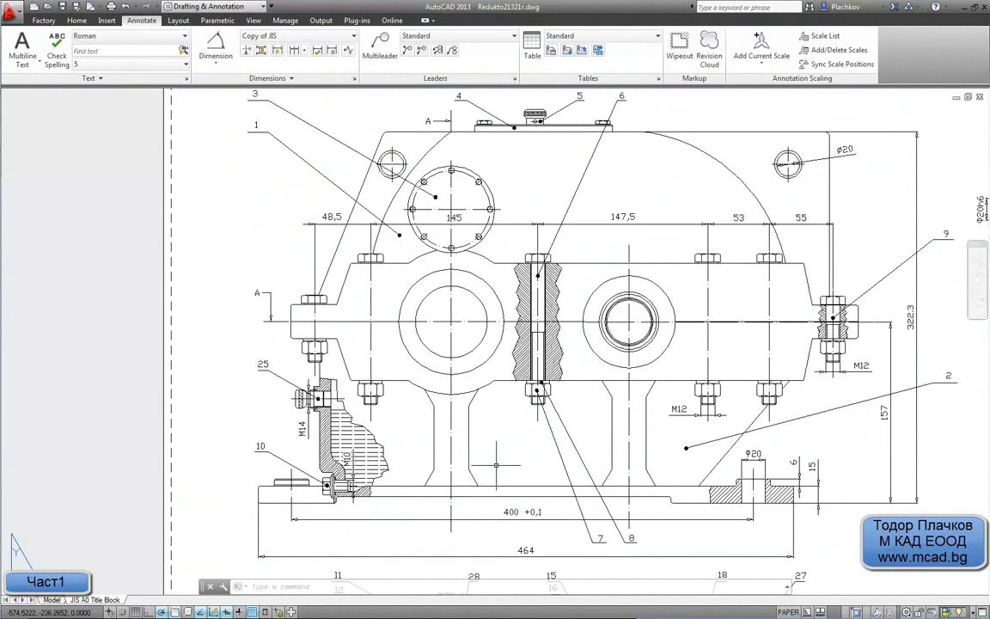
scroll(365, 395, down, 2)
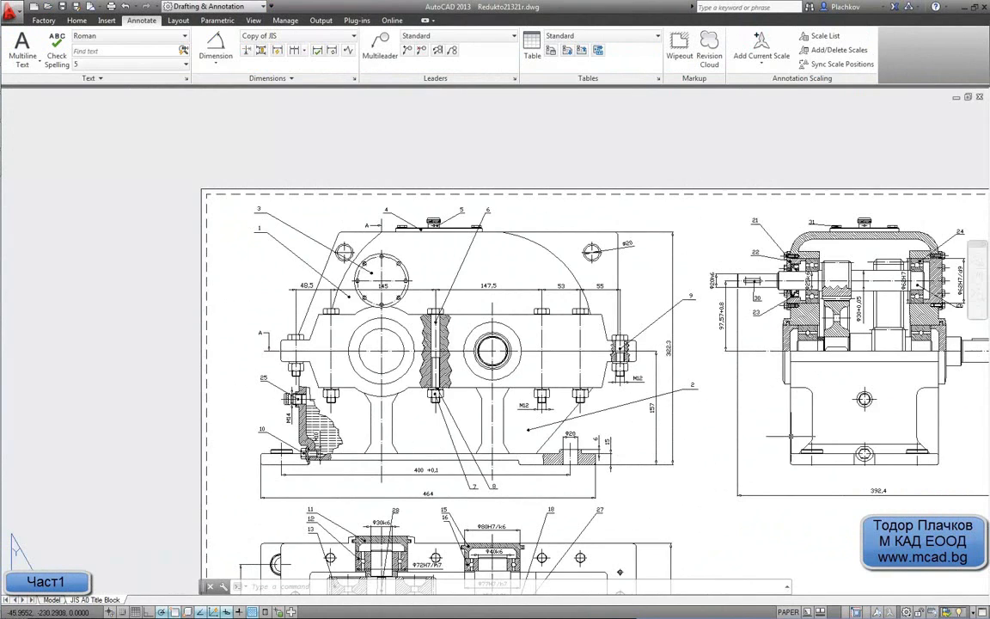
middle_drag(365, 395, 221, 382)
scroll(684, 374, up, 5)
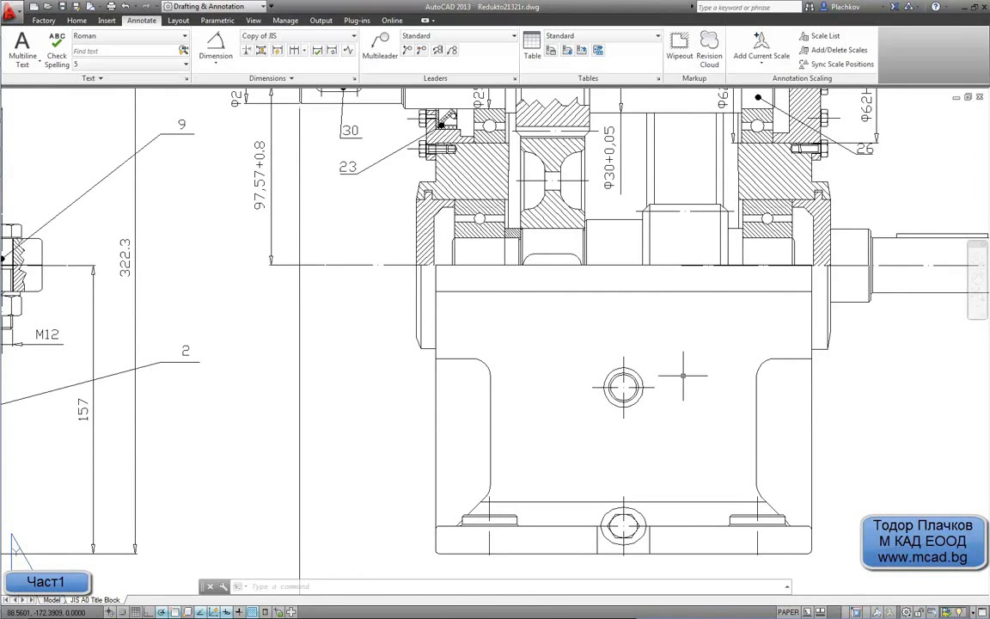
scroll(683, 375, down, 2)
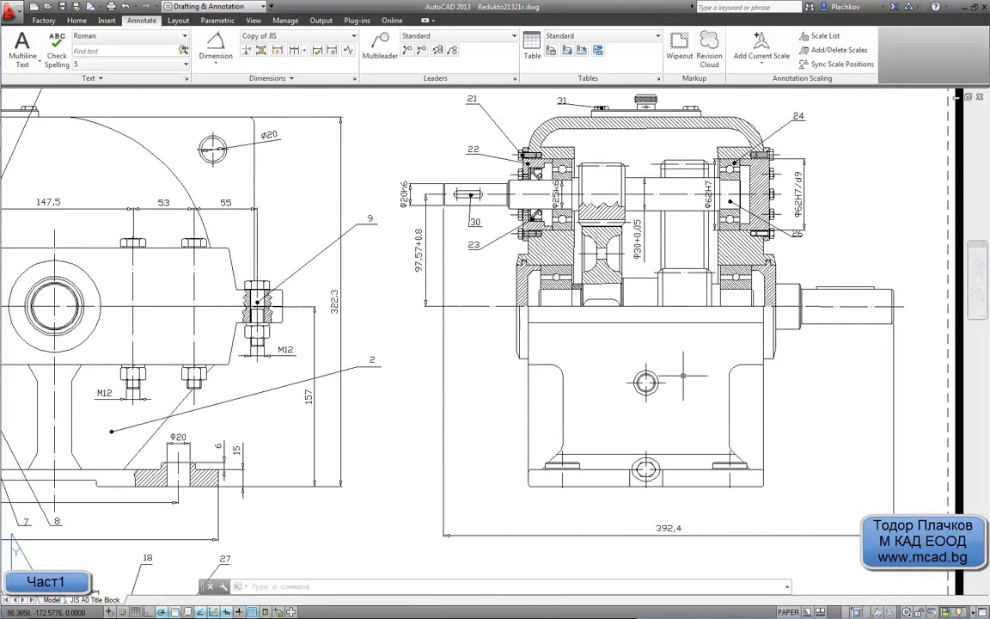
scroll(683, 375, down, 2)
scroll(509, 399, down, 1)
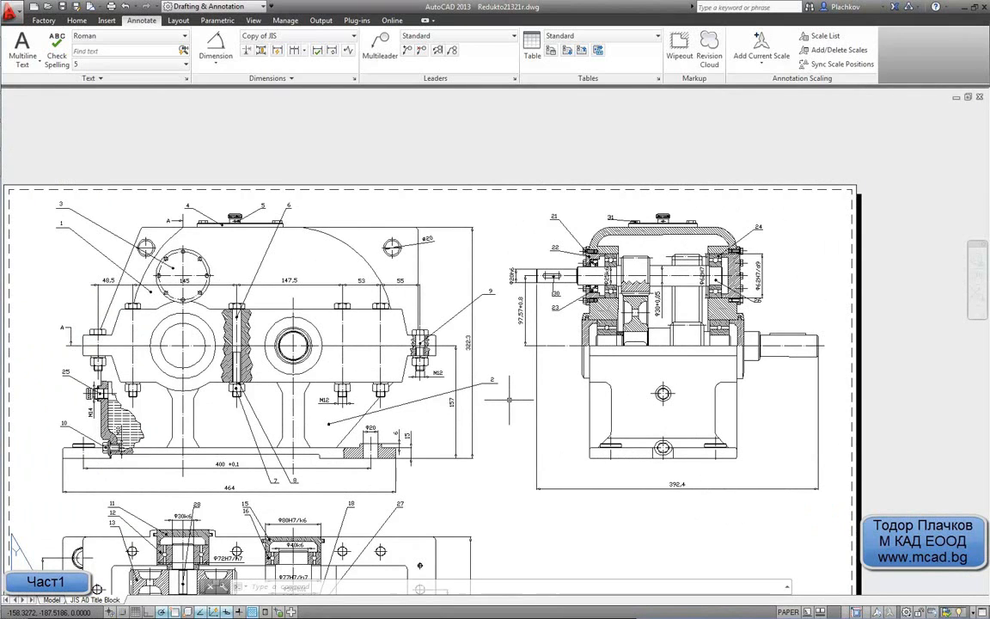
Step: Compare the side view's recessed lower walls with the front view's sectioned wall, ribs and base to understand the lower housing shape
scroll(821, 412, up, 4)
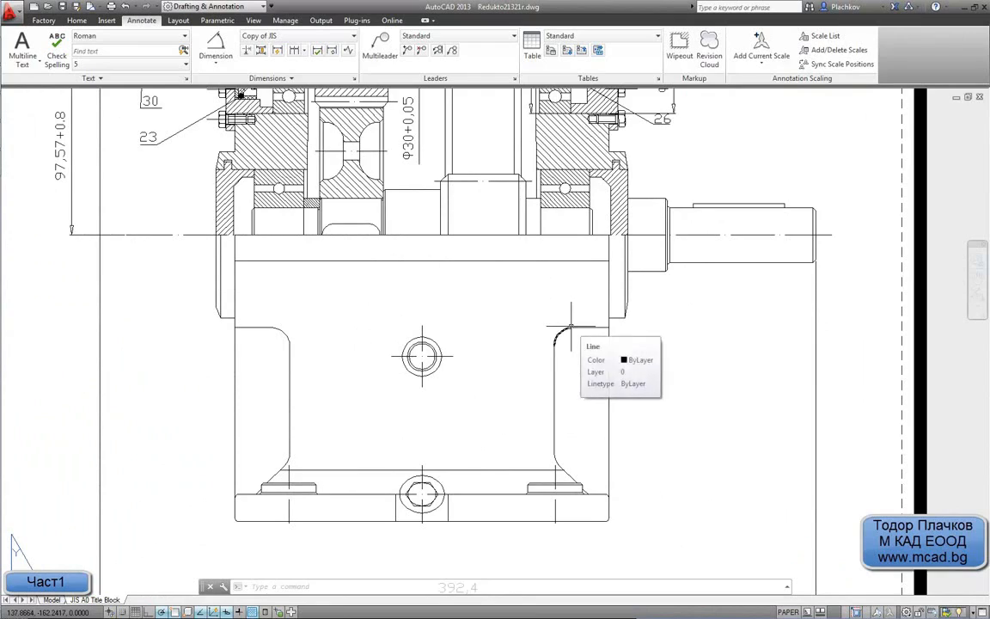
scroll(524, 404, down, 2)
mouse_move(326, 429)
middle_down()
mouse_move(587, 407)
mouse_move(715, 427)
middle_up()
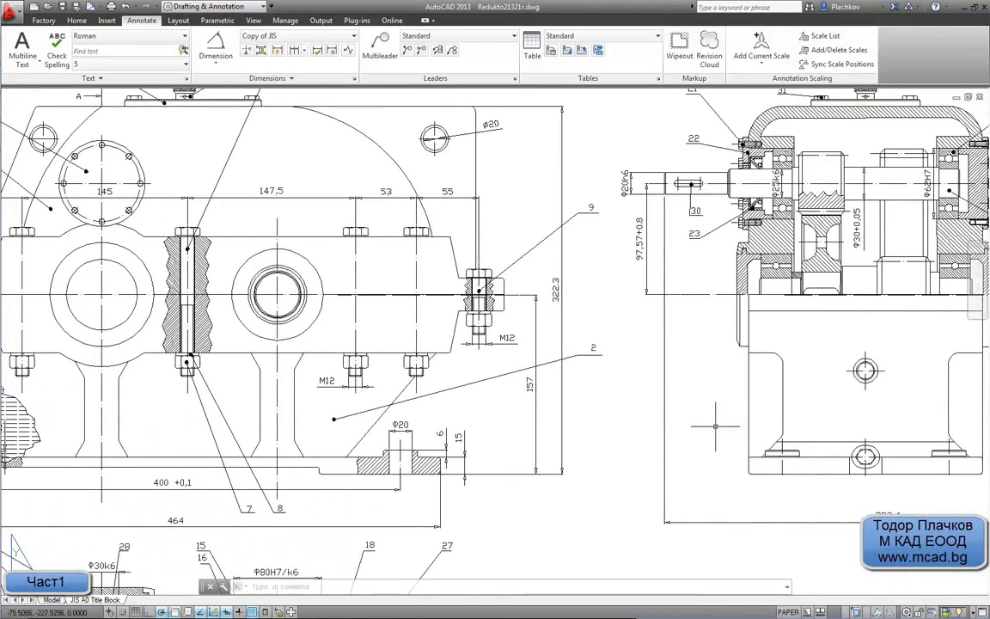
middle_drag(476, 426, 800, 451)
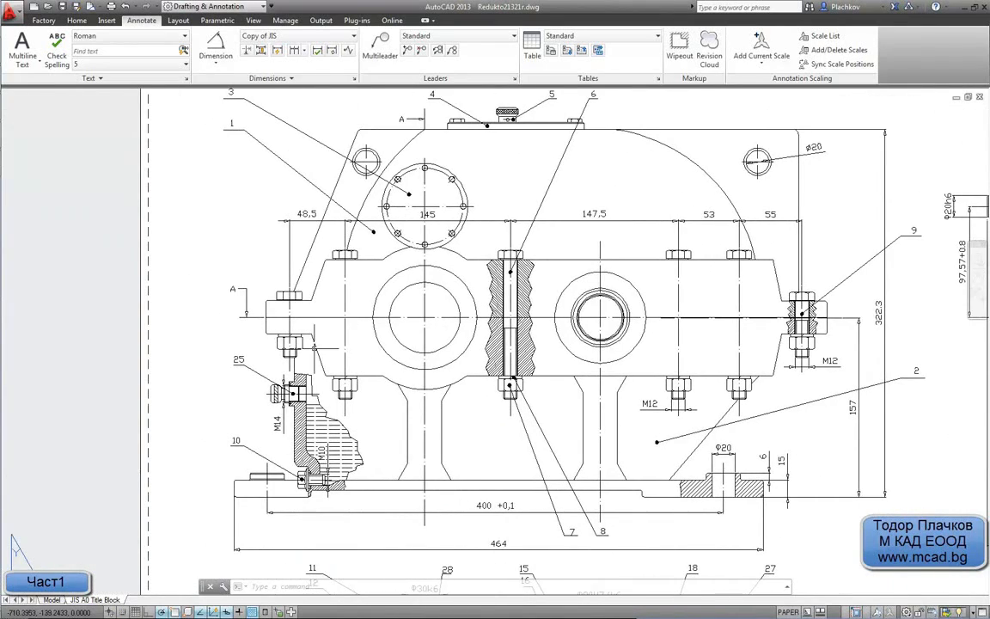
scroll(290, 341, up, 3)
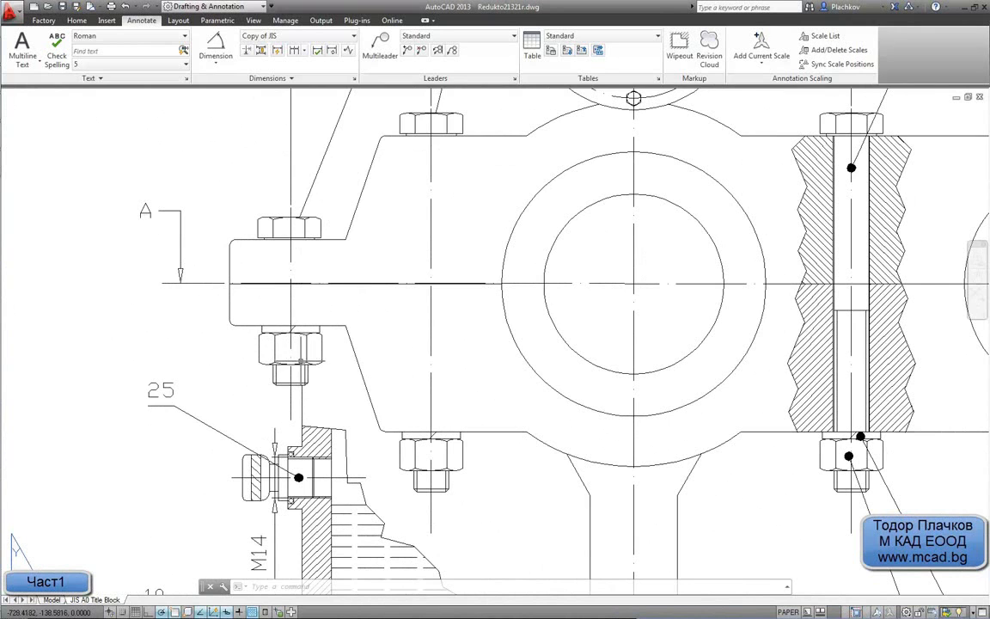
scroll(279, 323, down, 2)
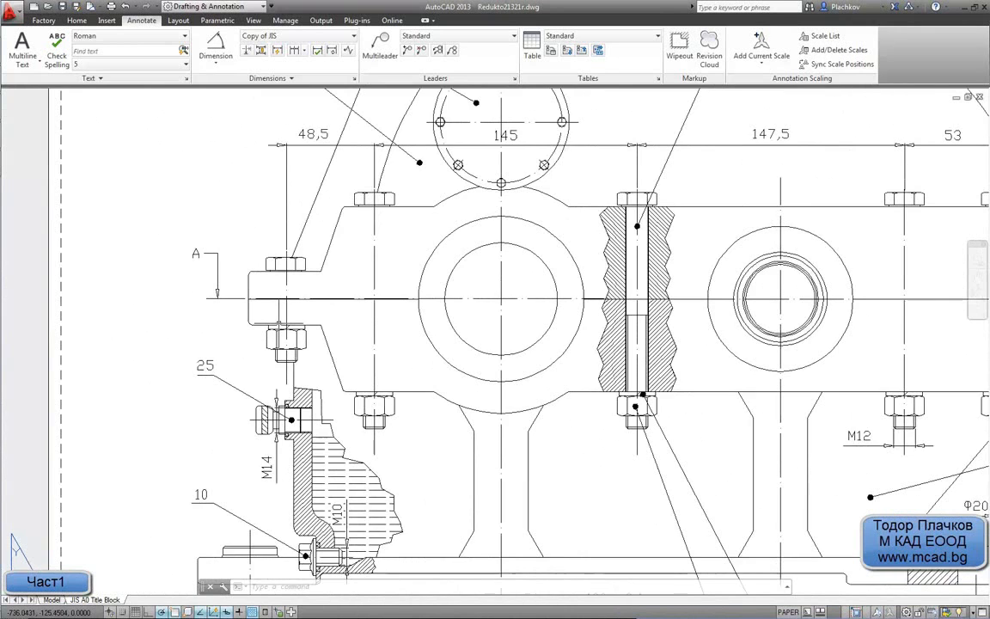
middle_drag(597, 335, 343, 336)
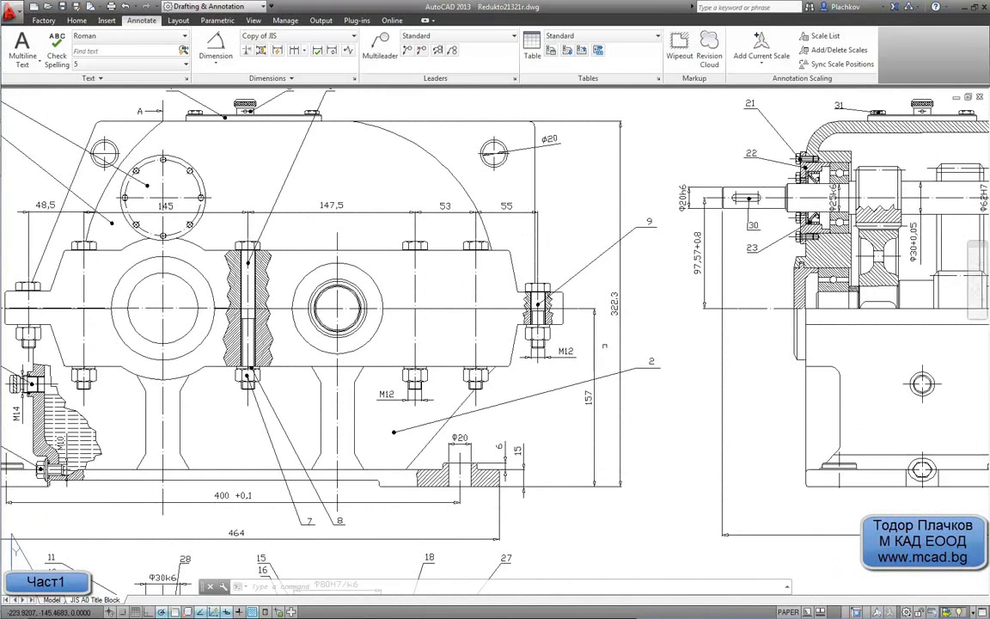
mouse_move(575, 345)
middle_down()
mouse_move(416, 286)
mouse_move(406, 269)
mouse_move(802, 289)
mouse_move(842, 326)
middle_up()
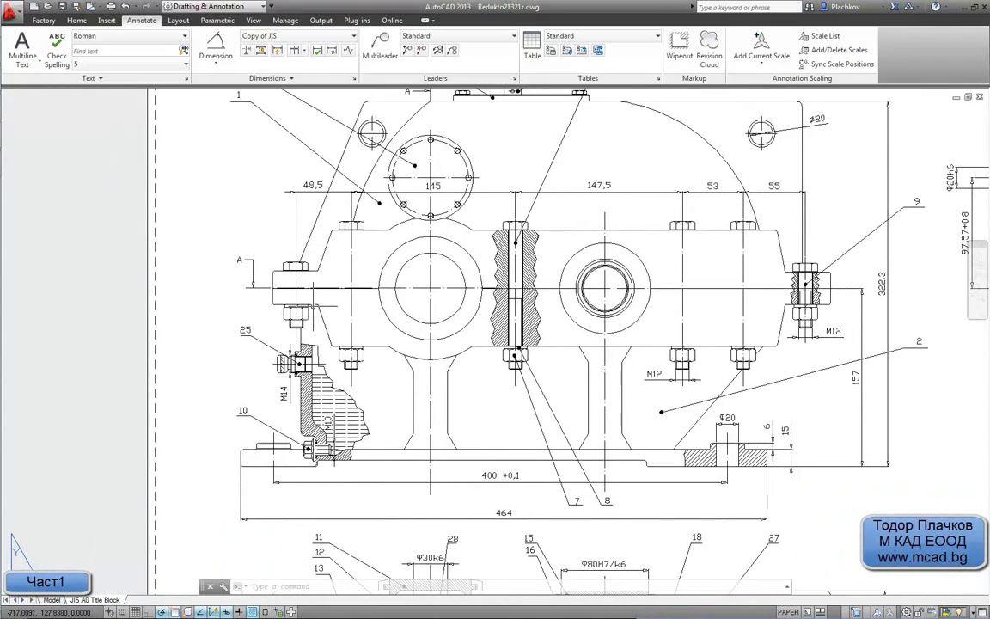
scroll(318, 325, down, 1)
scroll(318, 325, up, 1)
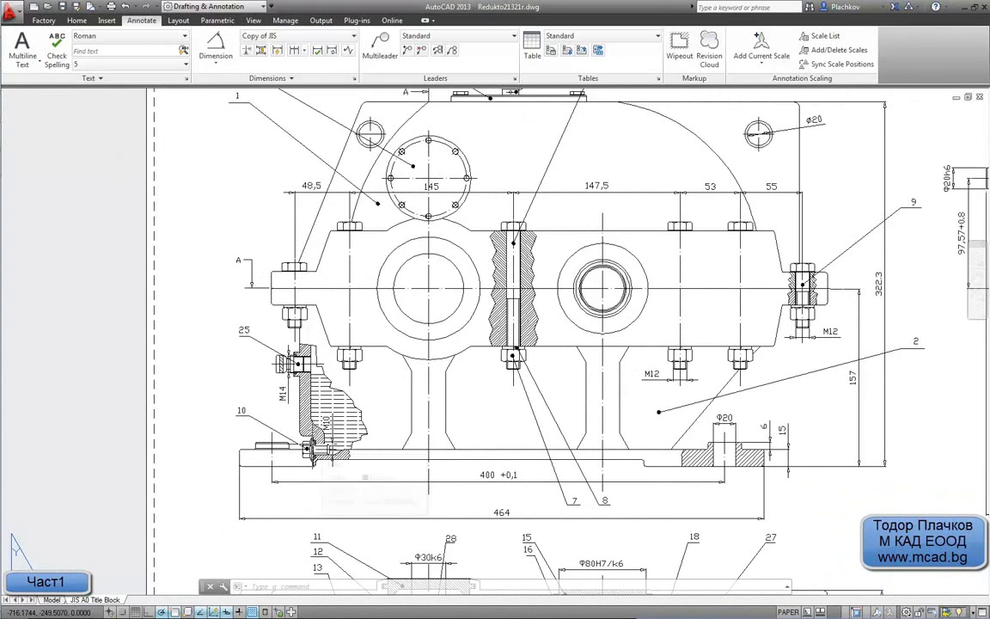
middle_drag(305, 366, 65, 365)
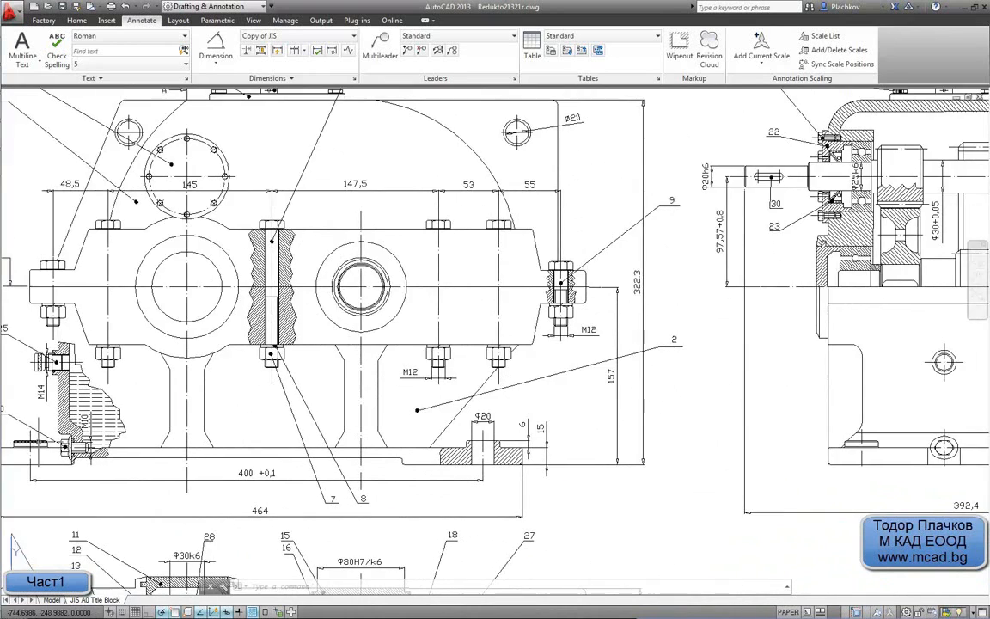
scroll(275, 456, down, 1)
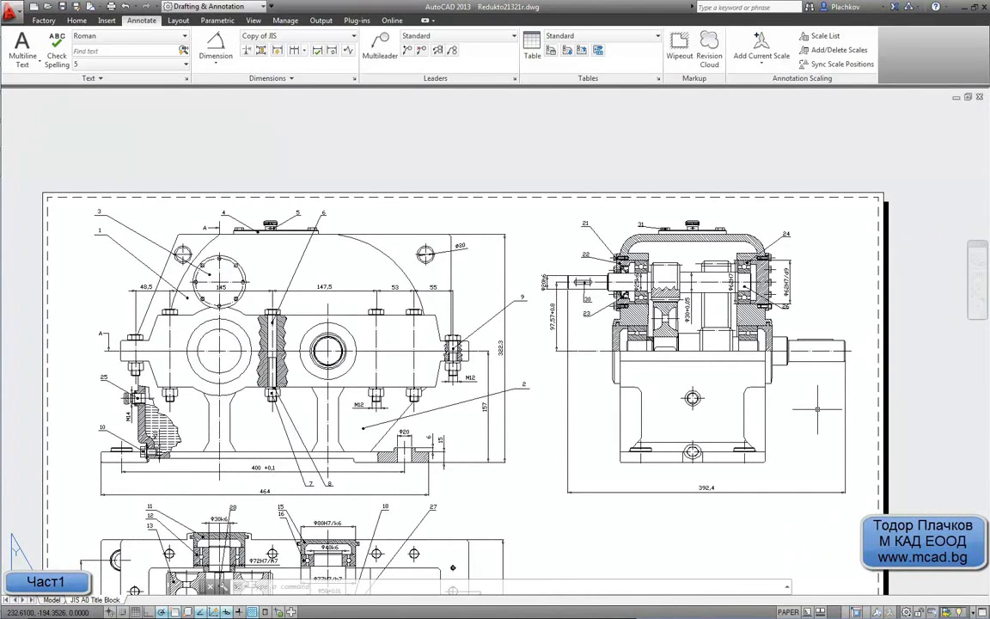
scroll(726, 430, up, 2)
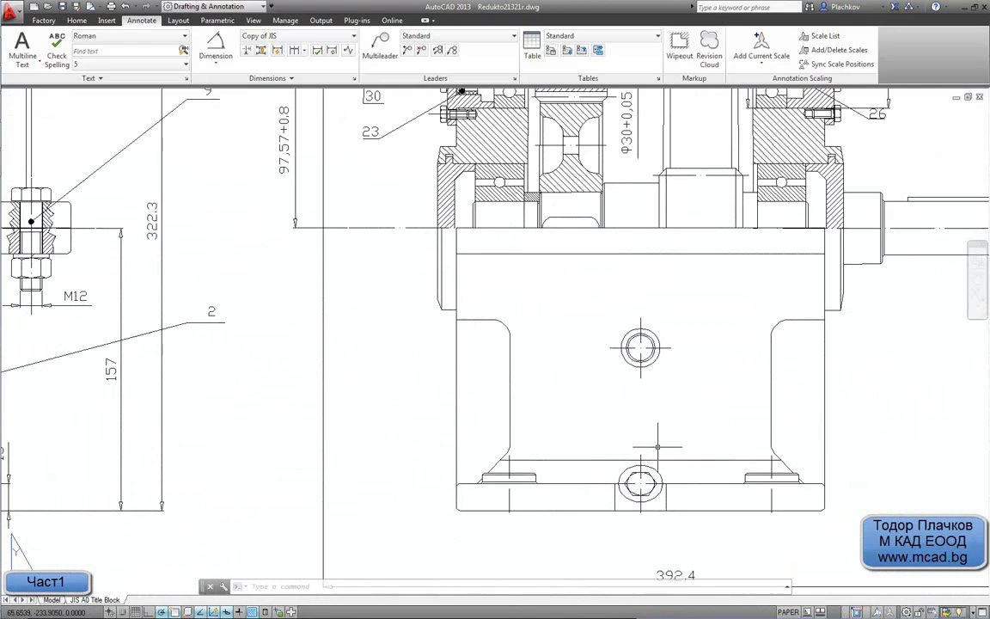
Step: Relate the side view's horizontal line above the base to the front view's sectioned lower wall near the drain plug
scroll(574, 453, down, 2)
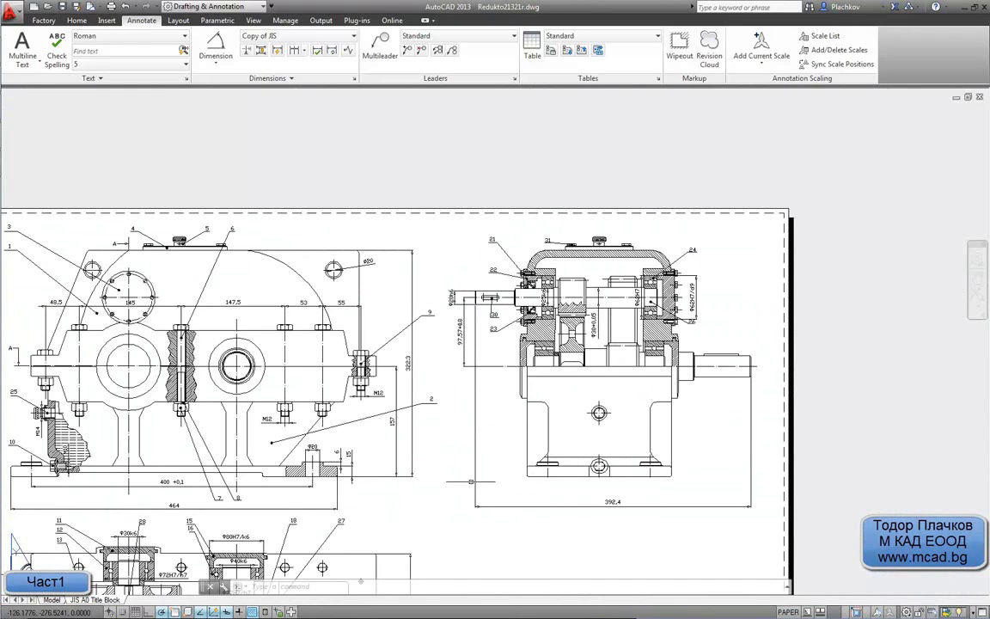
mouse_move(220, 421)
middle_down()
mouse_move(403, 310)
mouse_move(520, 314)
middle_up()
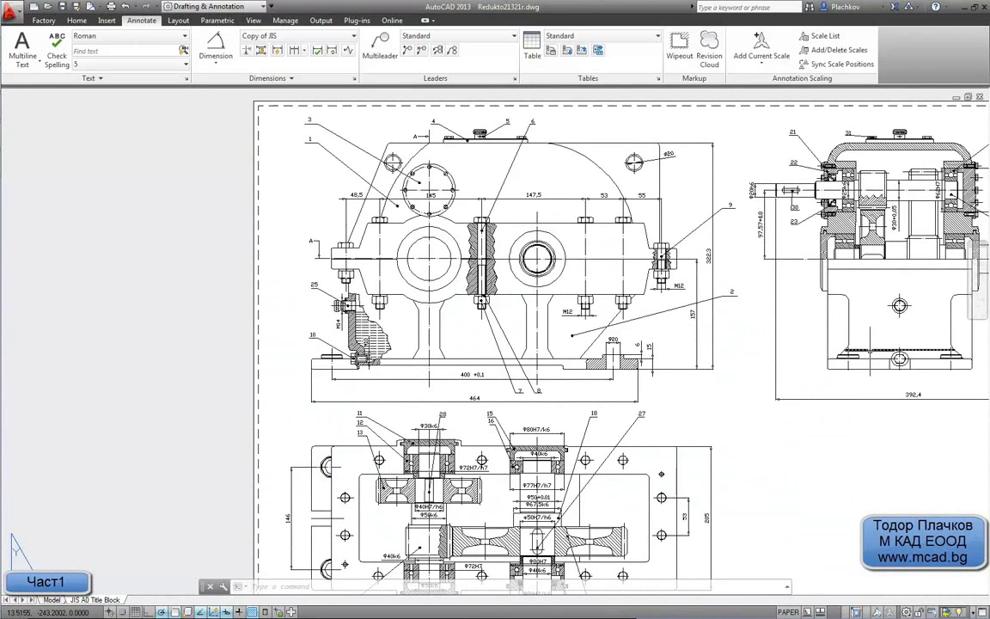
click(870, 351)
click(831, 349)
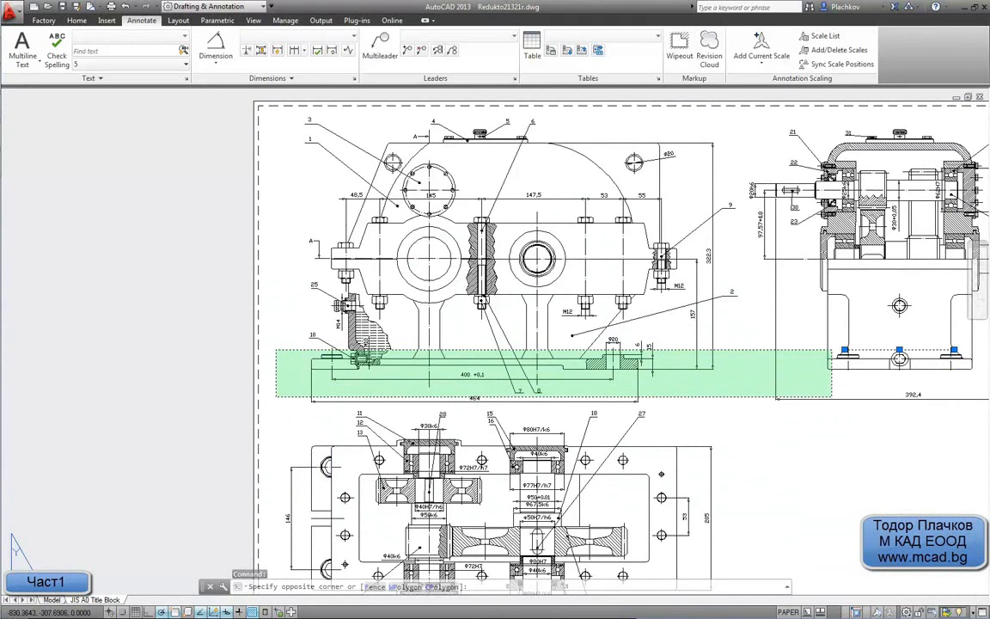
click(275, 397)
scroll(306, 369, up, 2)
key(Escape)
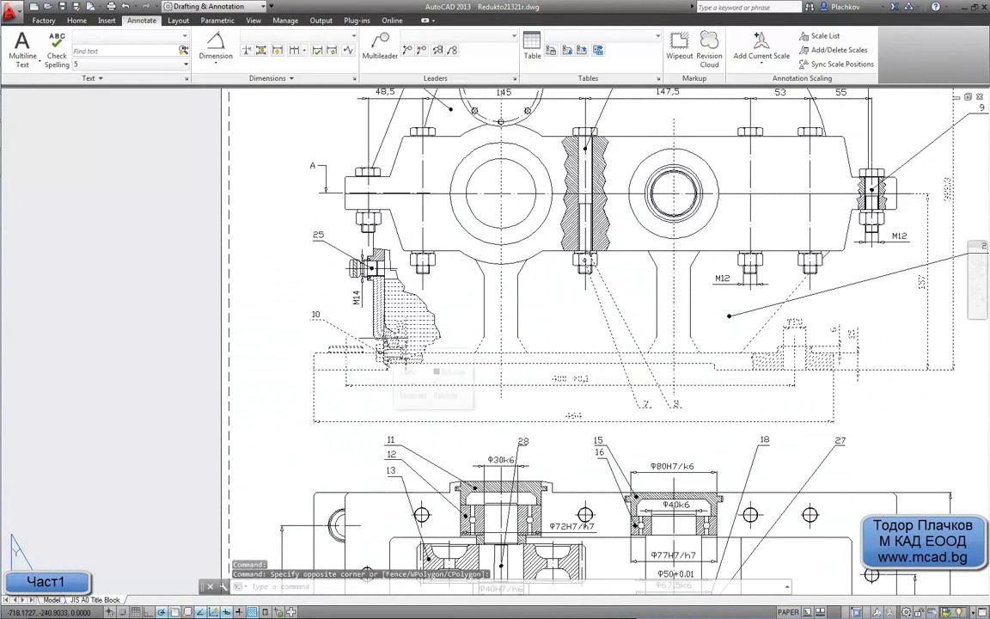
scroll(381, 344, up, 4)
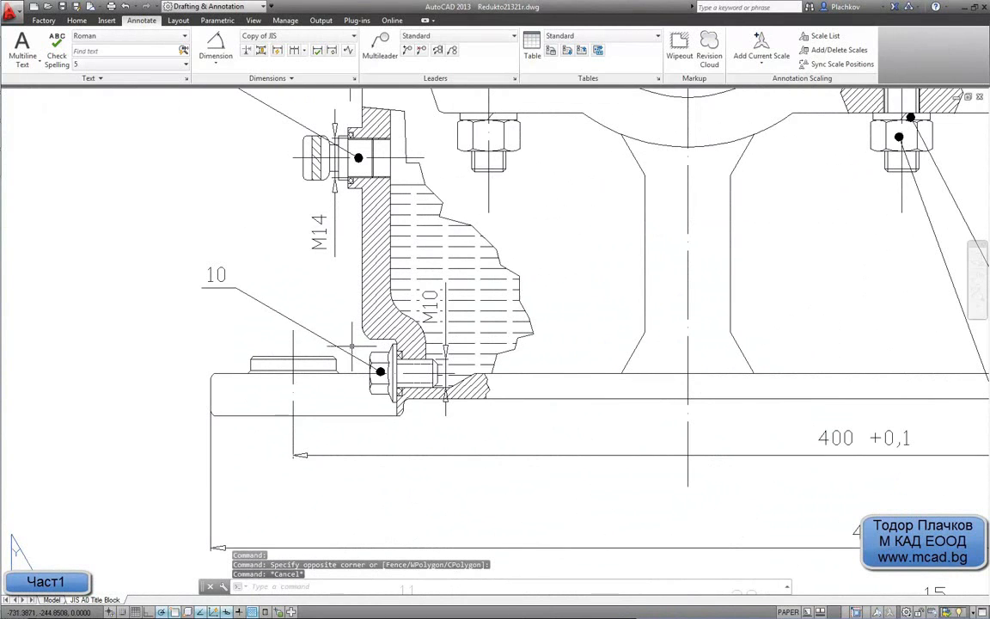
Step: Compare the front view's ribs and base with the side view's recessed walls and sloped transition to the base
scroll(354, 346, down, 2)
mouse_move(598, 364)
middle_down()
mouse_move(485, 445)
mouse_move(212, 434)
middle_up()
scroll(484, 447, down, 2)
middle_drag(826, 397, 629, 400)
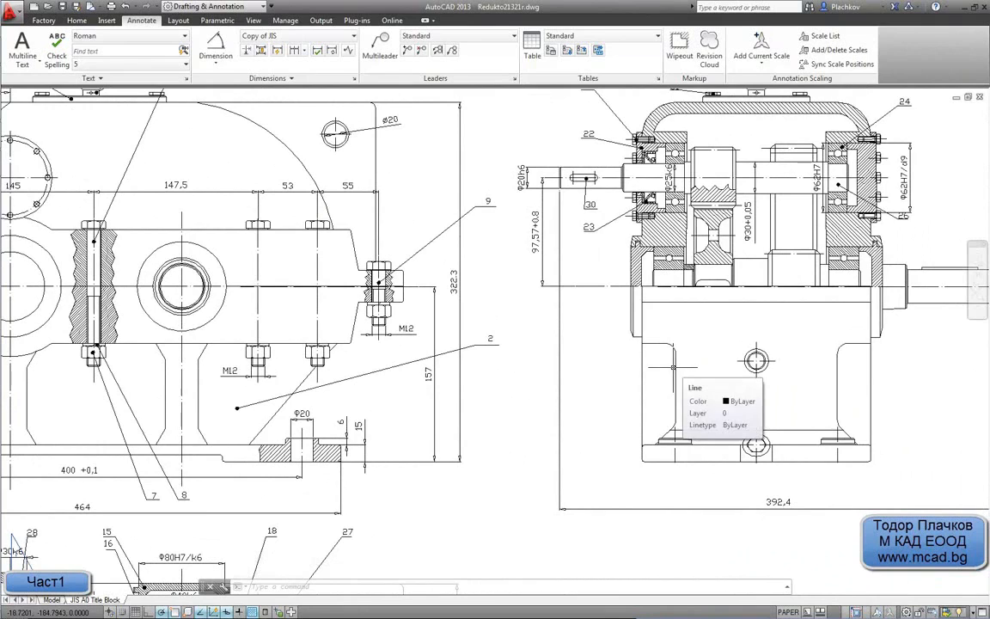
scroll(835, 393, down, 2)
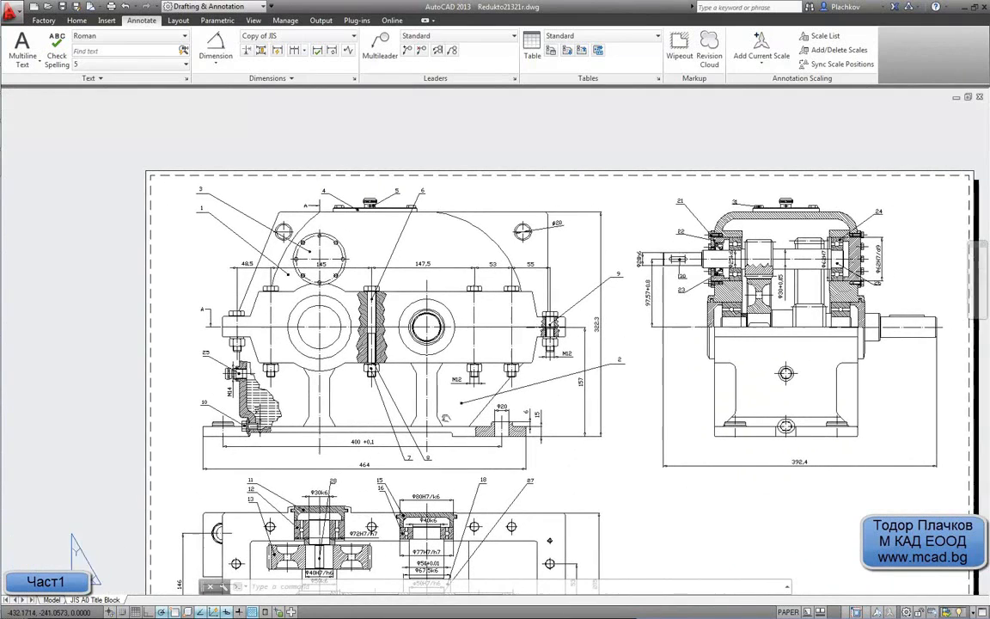
scroll(747, 377, up, 3)
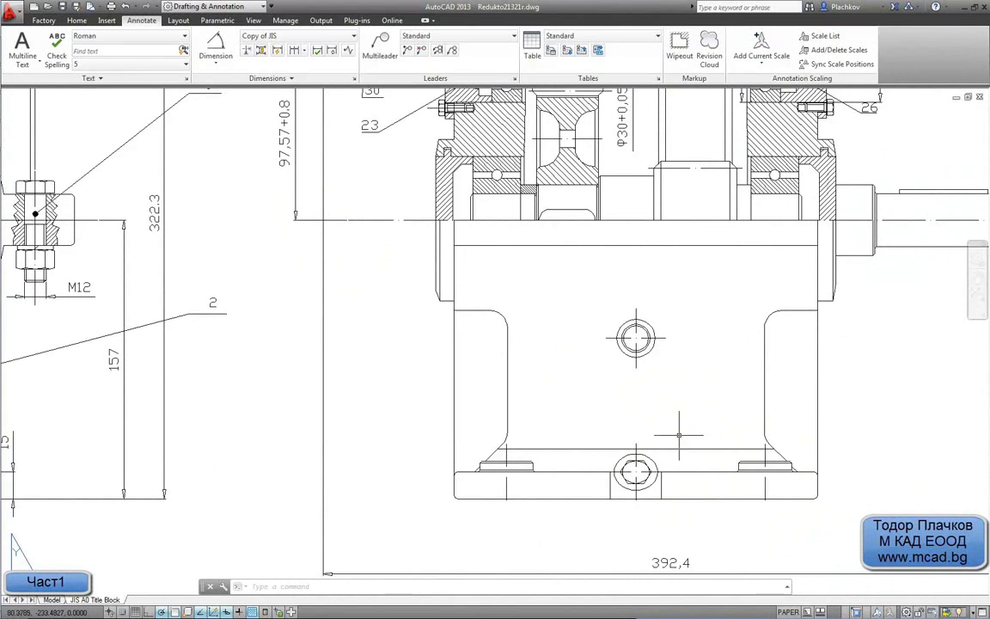
Step: Measure the angle between the side view's sloped wall line and the base's upper edge with an angular dimension
click(214, 43)
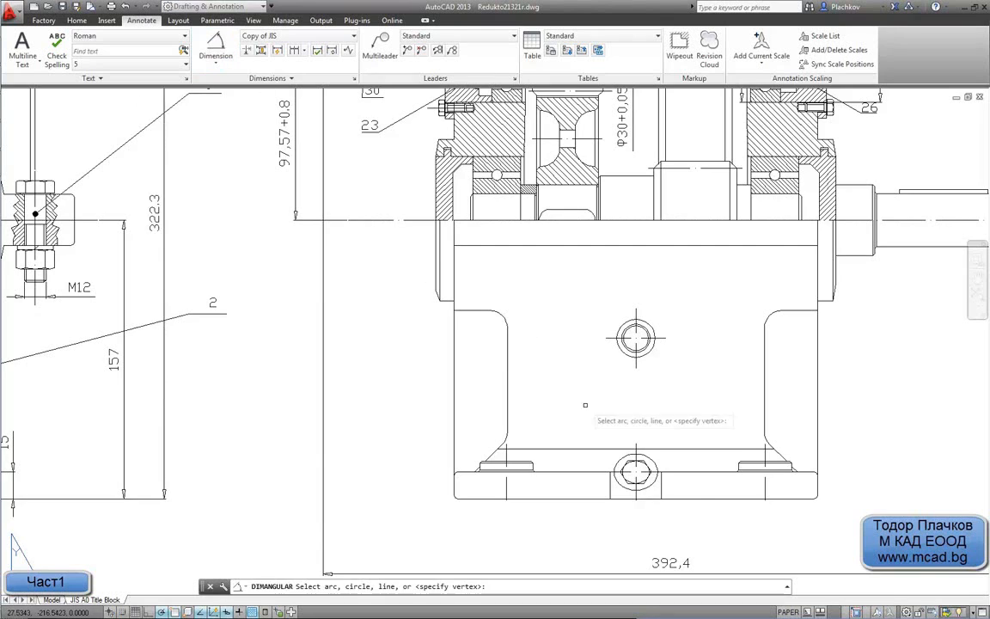
scroll(585, 405, up, 4)
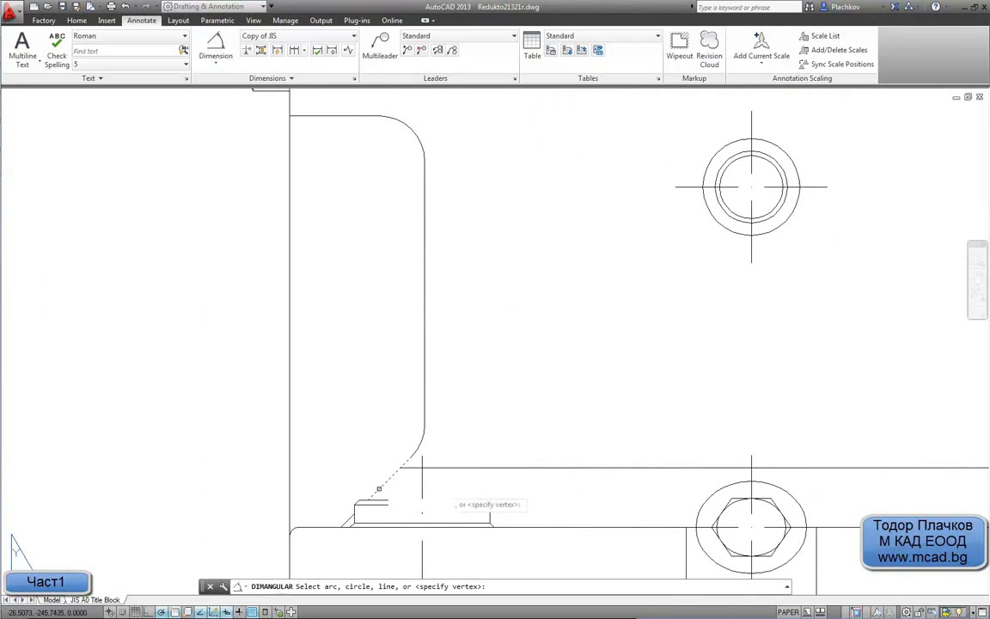
click(379, 489)
click(387, 524)
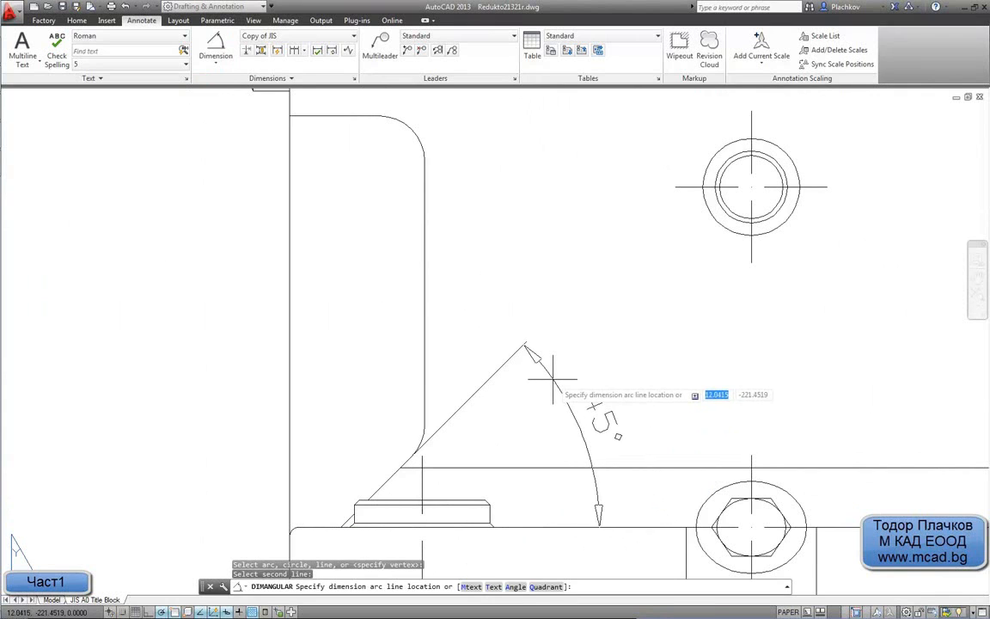
key(Escape)
Step: Measure the side view's sloped wall with an aligned dimension from the base's upper edge to the arc above the slope
click(210, 61)
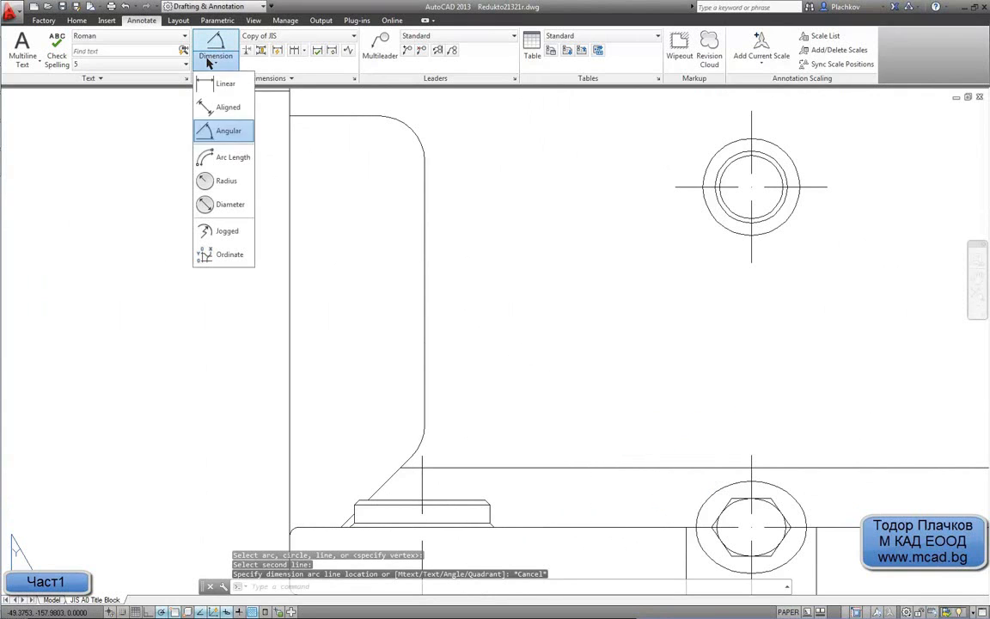
click(228, 107)
scroll(344, 520, up, 4)
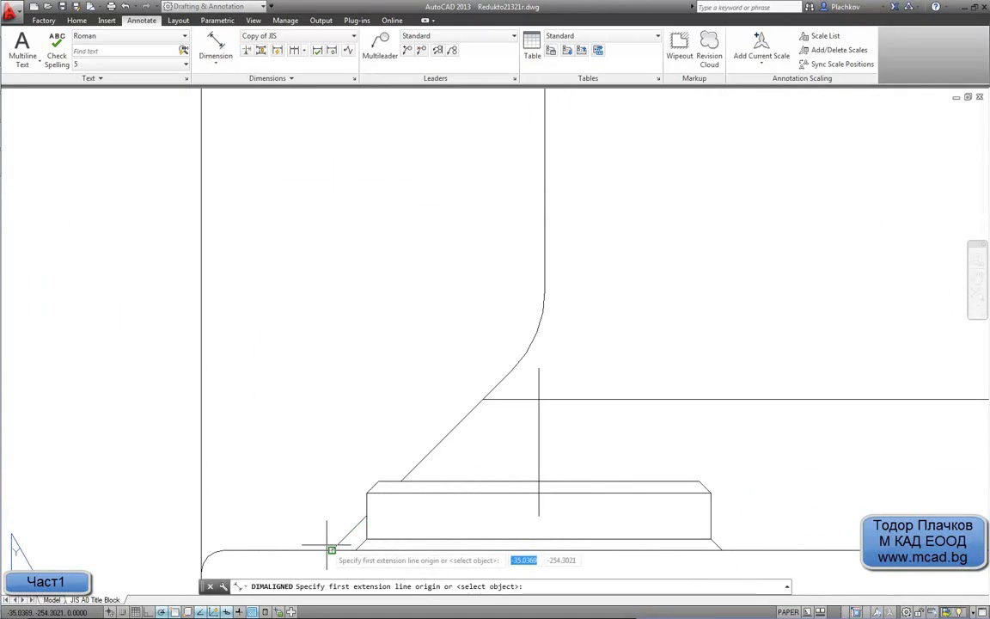
click(331, 549)
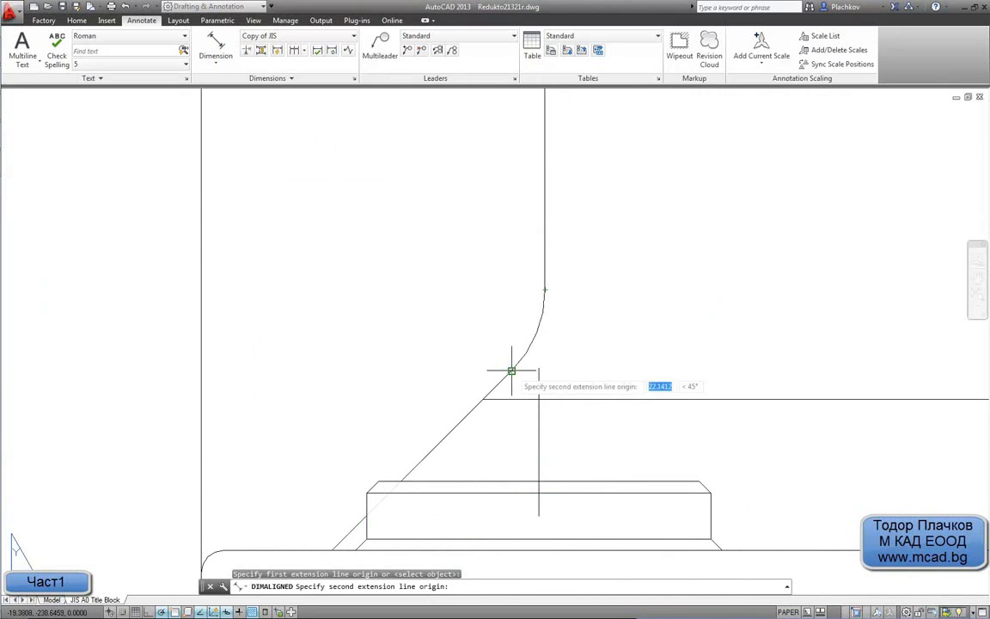
click(537, 338)
scroll(421, 347, down, 4)
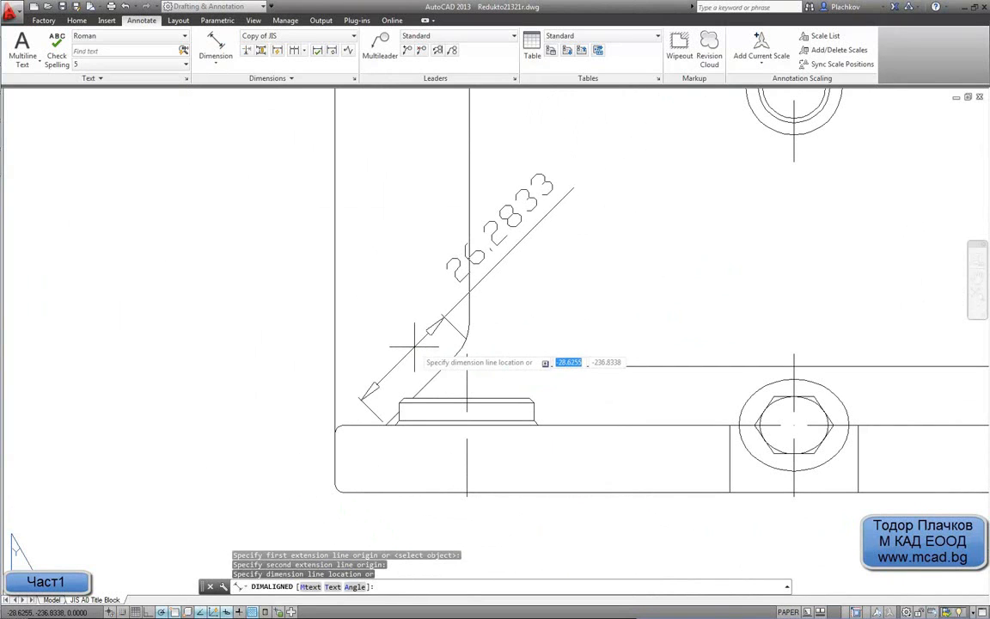
key(Escape)
scroll(423, 347, down, 4)
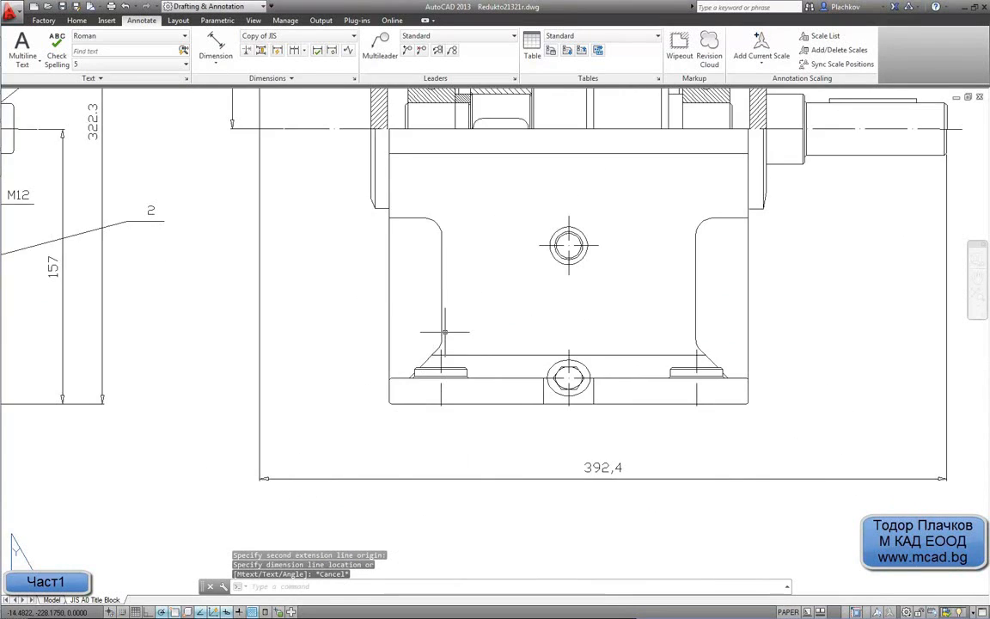
middle_drag(392, 267, 392, 361)
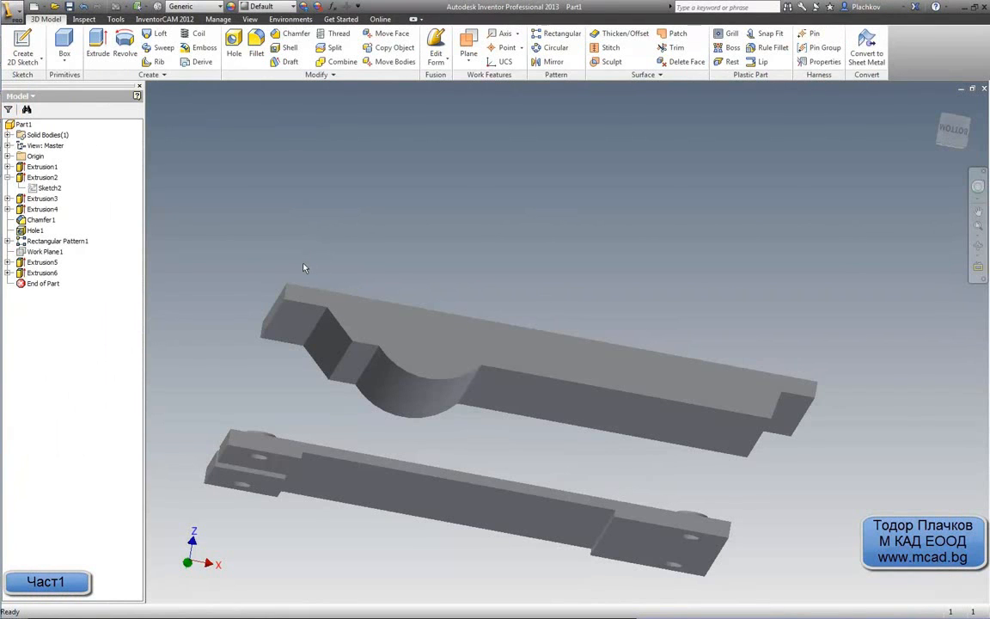
Step: Check the housing from above in Inventor and return to AutoCAD to examine the front view's sectioned lower wall
shift+middle_drag(302, 267, 374, 406)
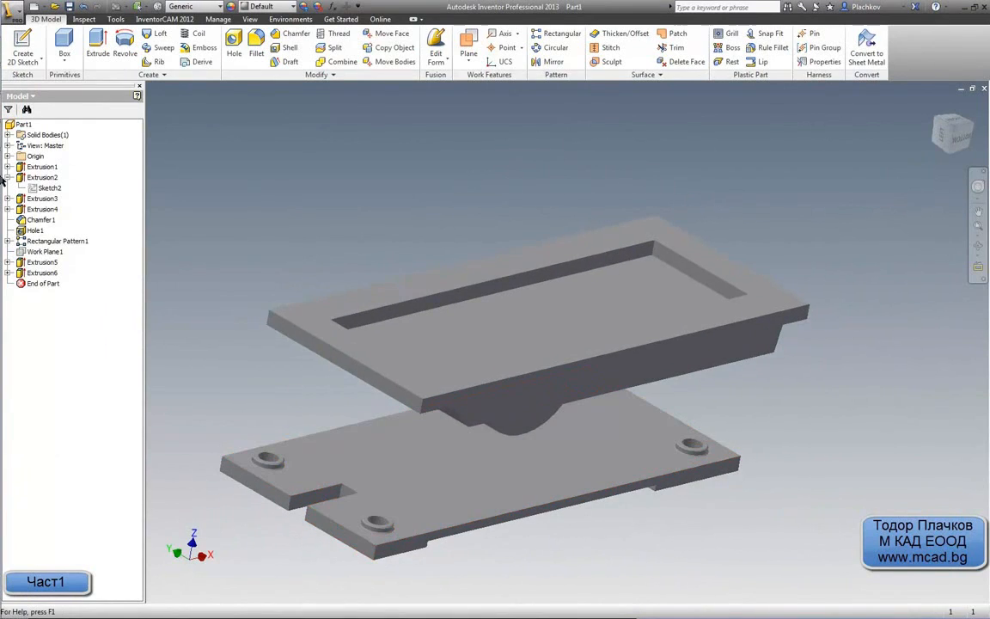
click(12, 122)
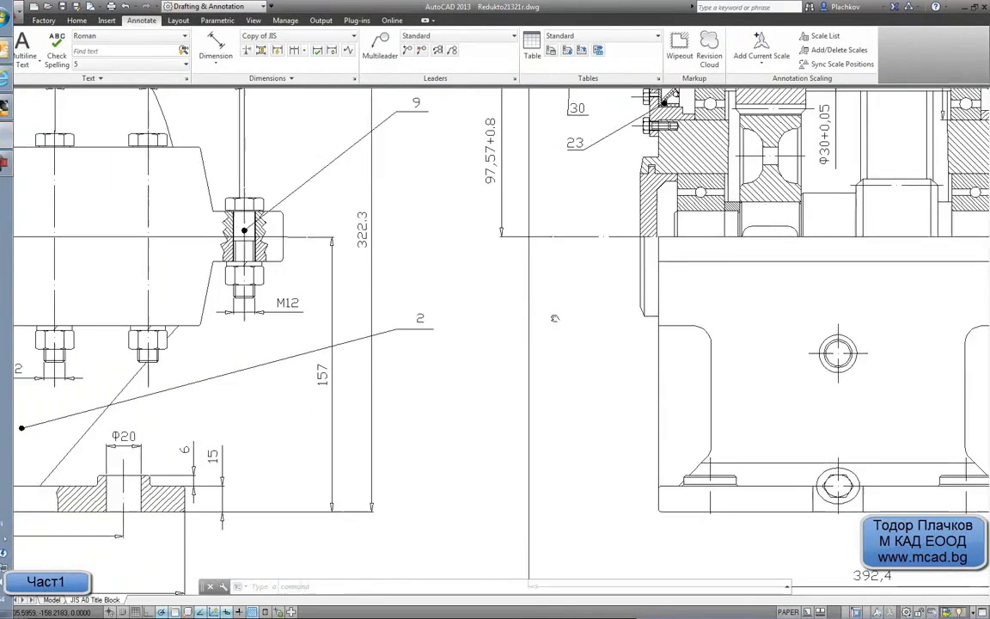
scroll(555, 318, down, 5)
scroll(555, 318, up, 6)
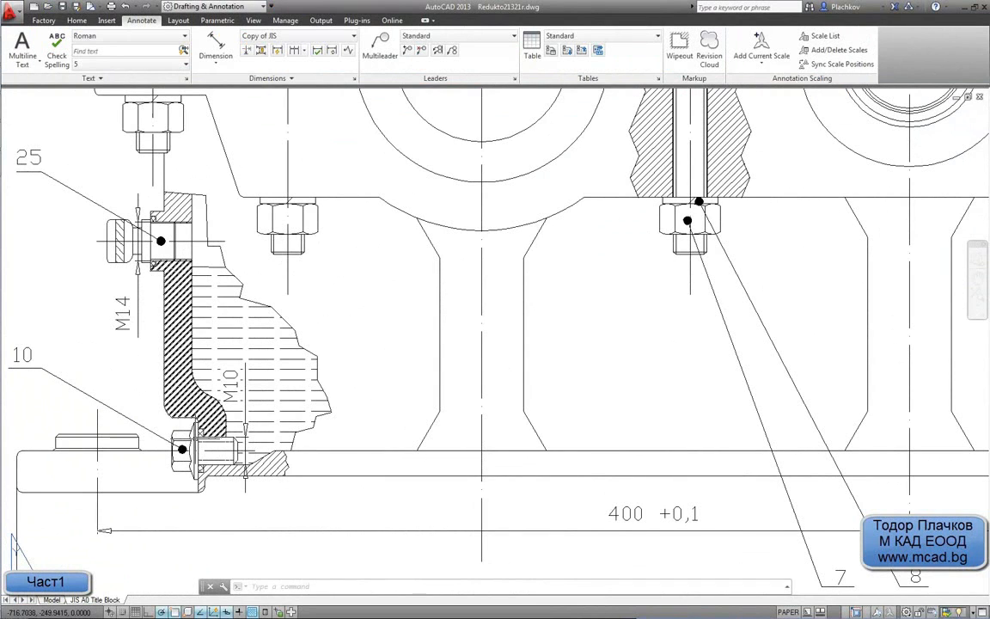
mouse_move(172, 361)
middle_down()
mouse_move(331, 344)
mouse_move(321, 344)
middle_up()
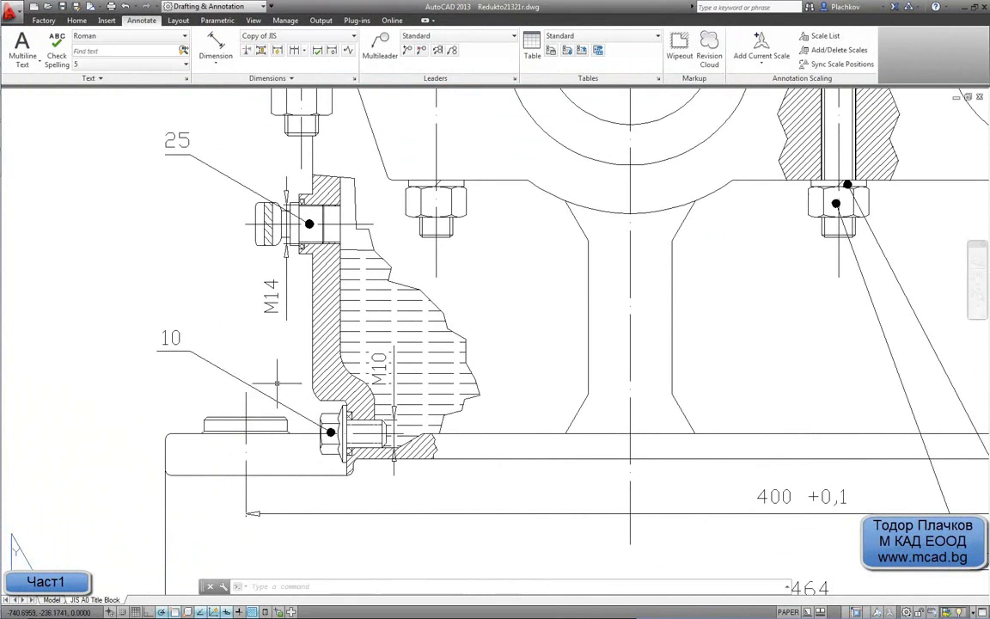
Step: Measure the horizontal distance from the sectioned wall's outer face to the base's end with a linear dimension
click(215, 63)
click(220, 83)
scroll(327, 348, up, 2)
scroll(322, 354, up, 2)
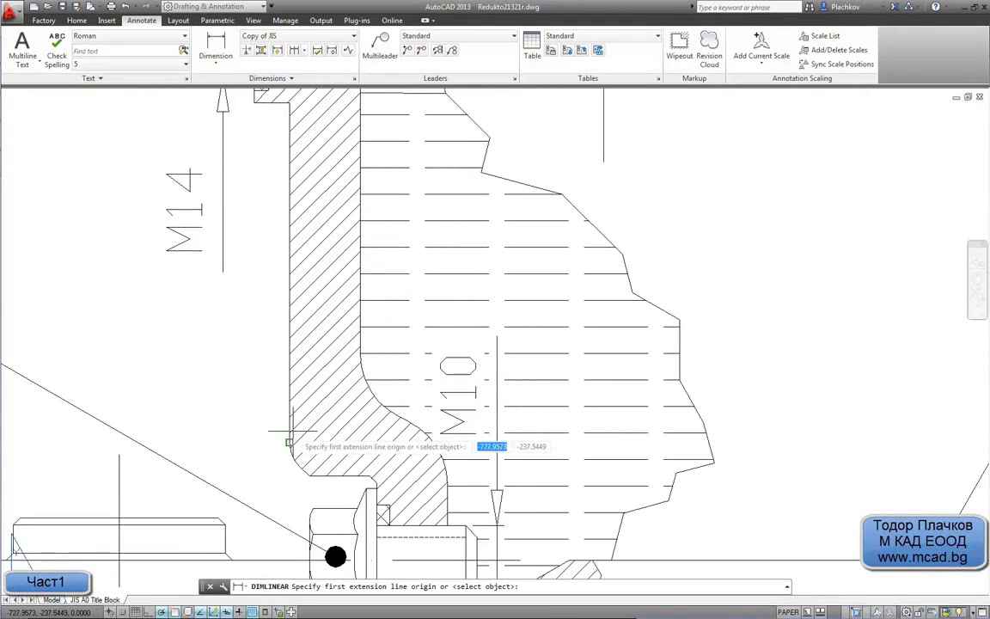
click(287, 442)
scroll(287, 442, down, 2)
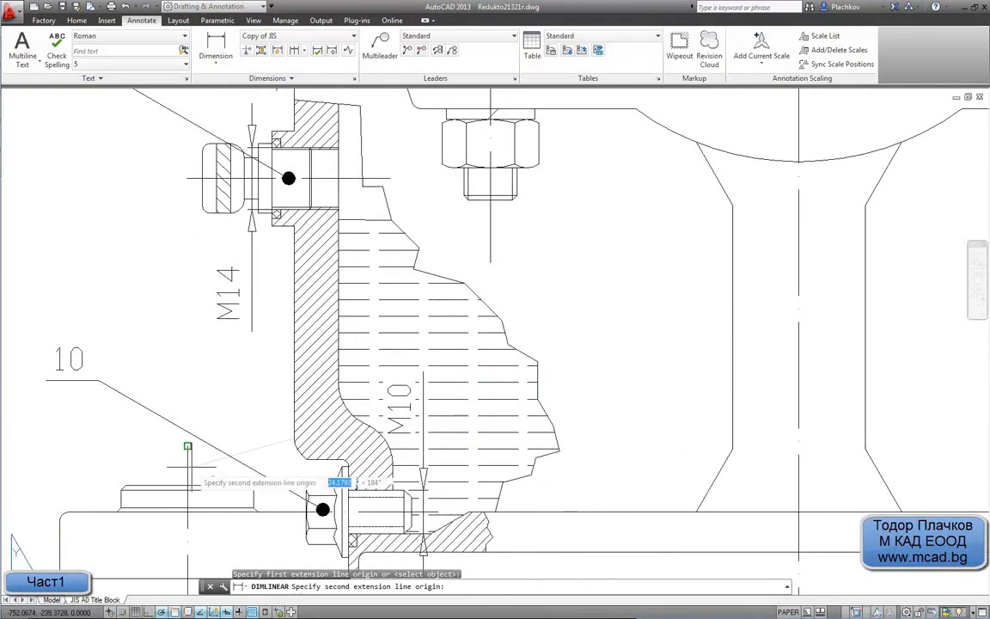
click(60, 520)
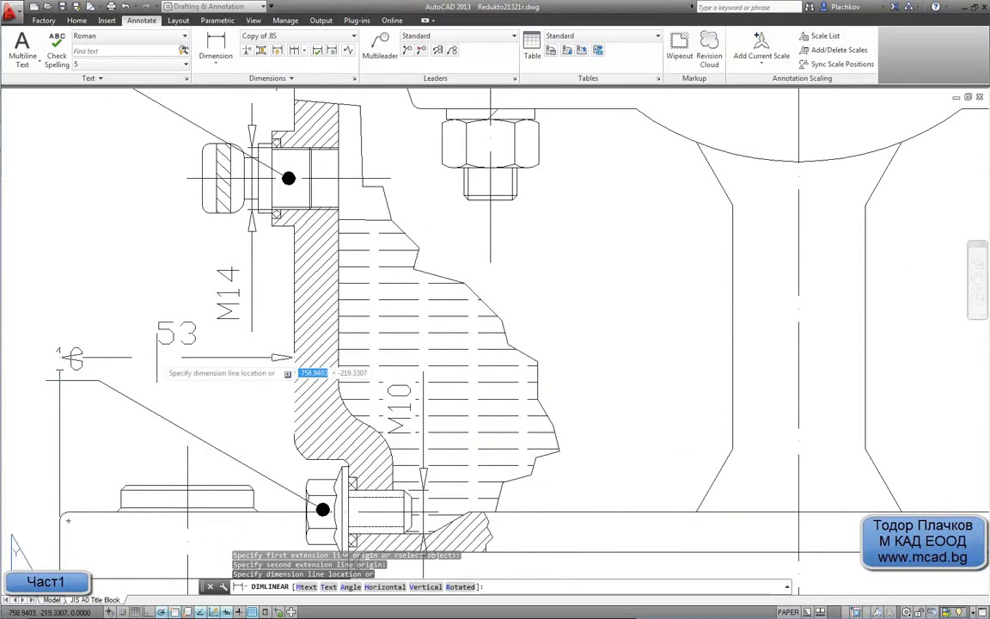
key(Escape)
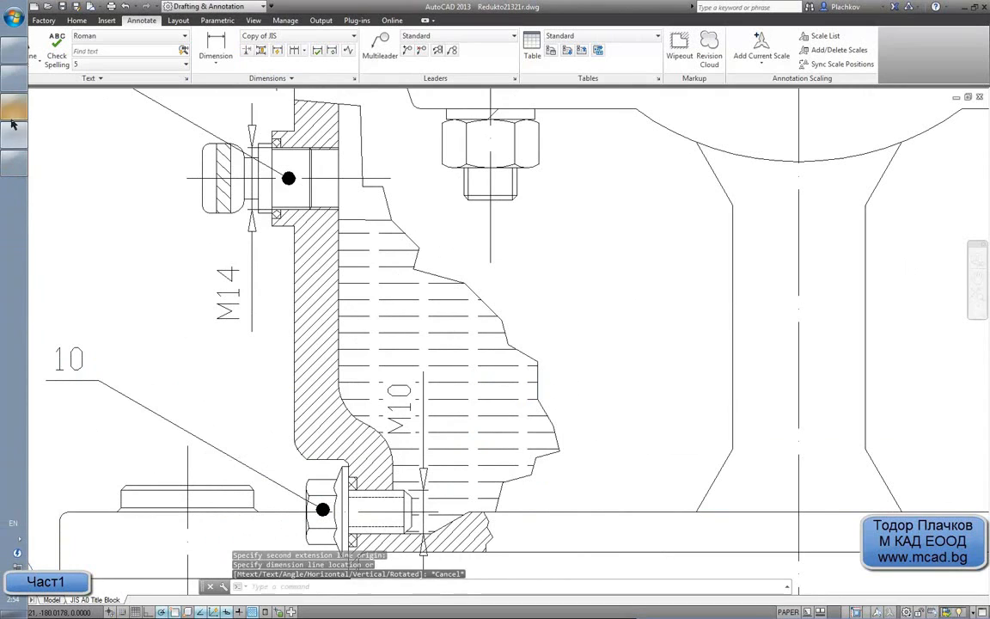
Step: Switch to Inventor and start a sketch on a new plane offset -53 mm from the base plate's notched end face
click(12, 108)
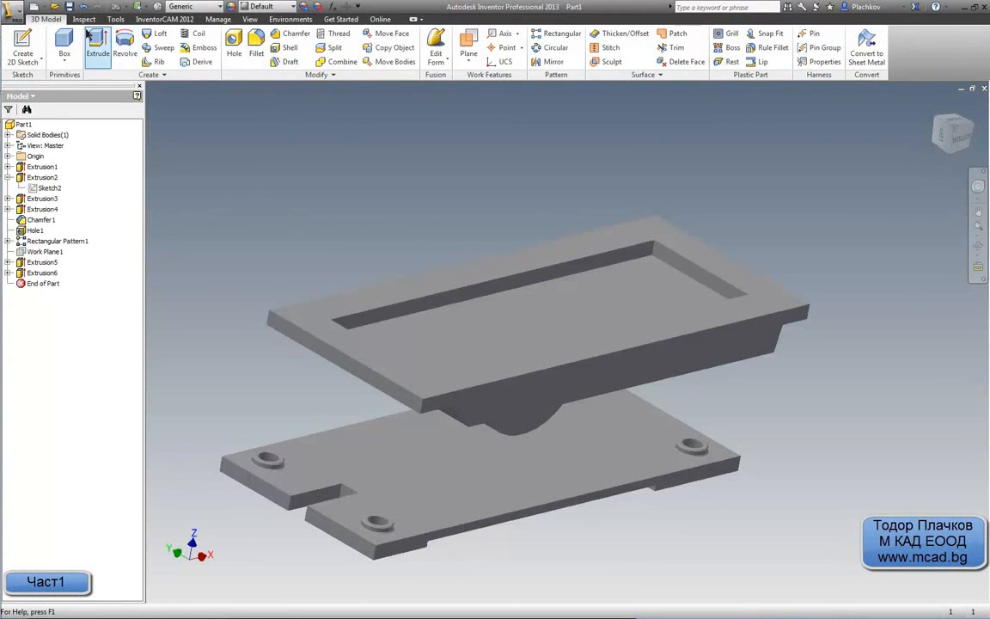
click(23, 44)
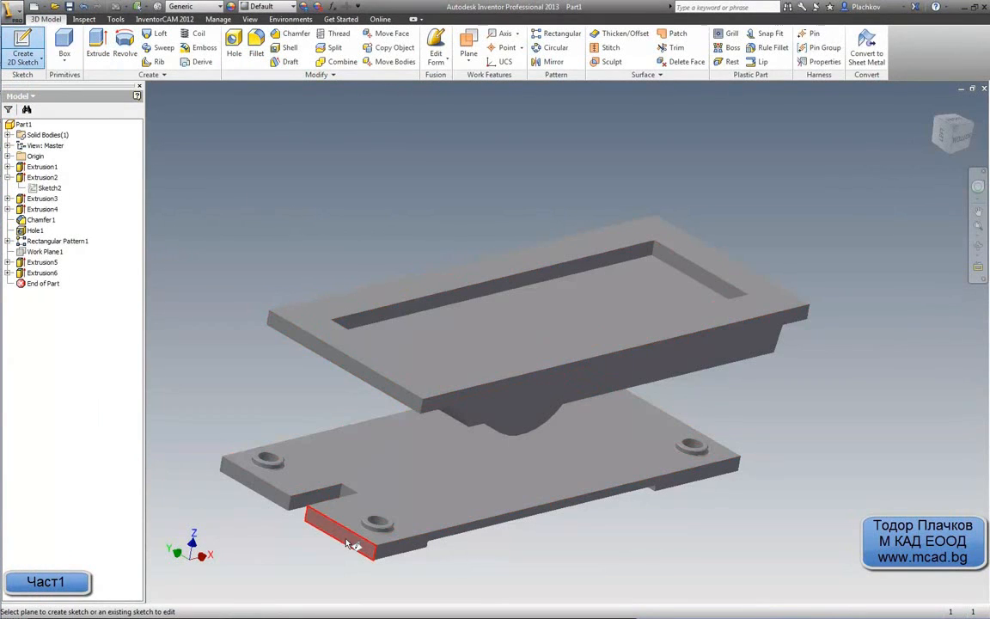
click(348, 543)
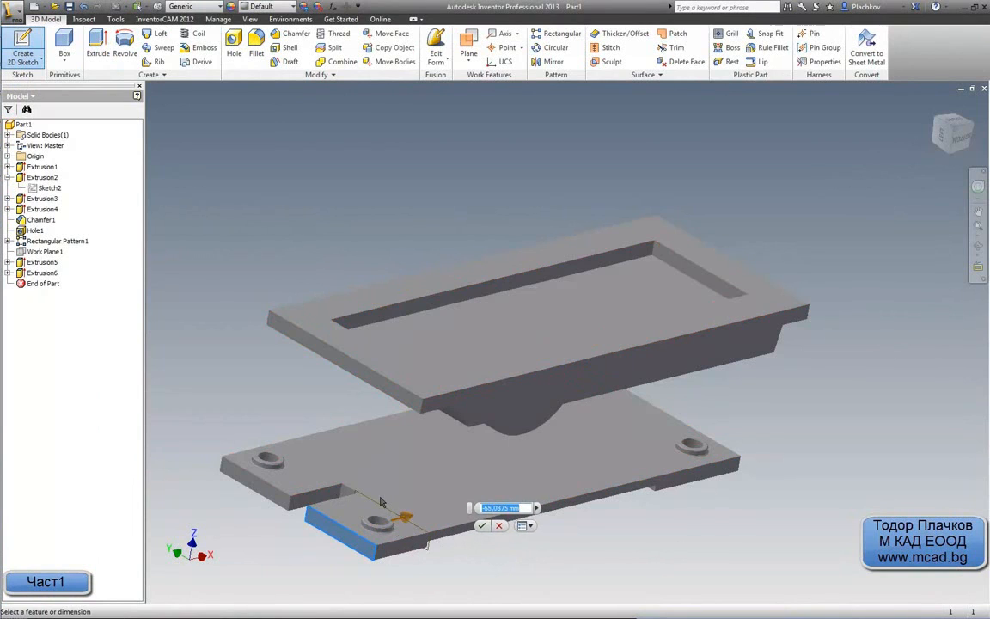
text(-53)
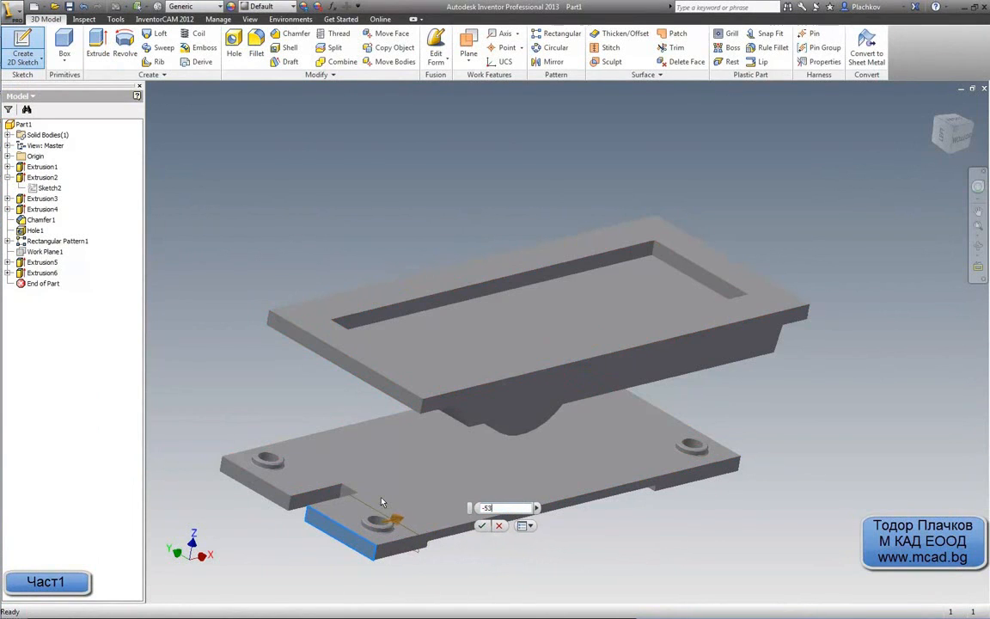
key(Return)
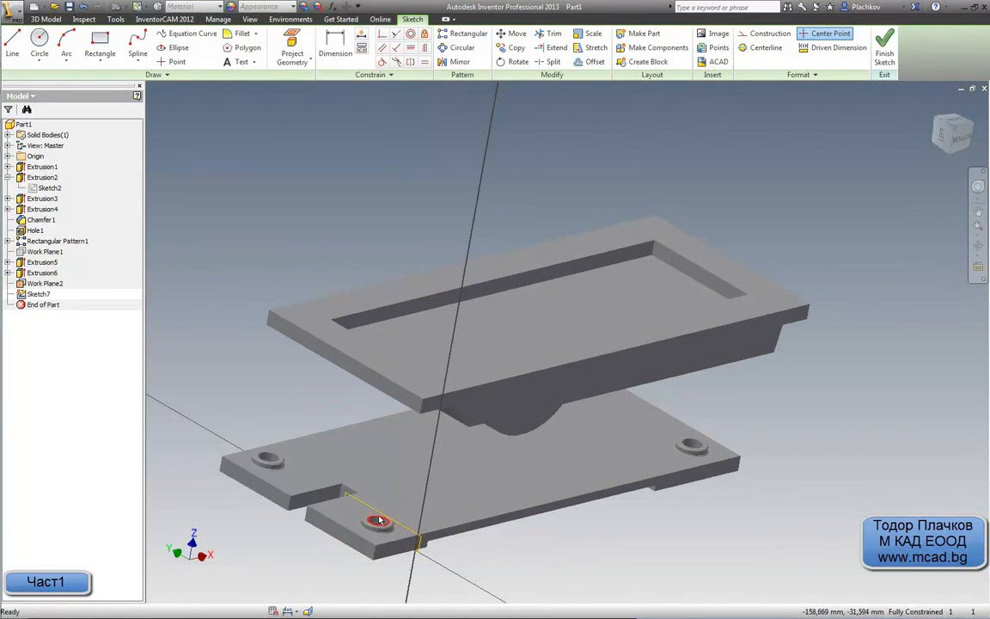
Step: Slice the model graphics at the sketch plane and view the cut section of the base plate
scroll(378, 520, up, 3)
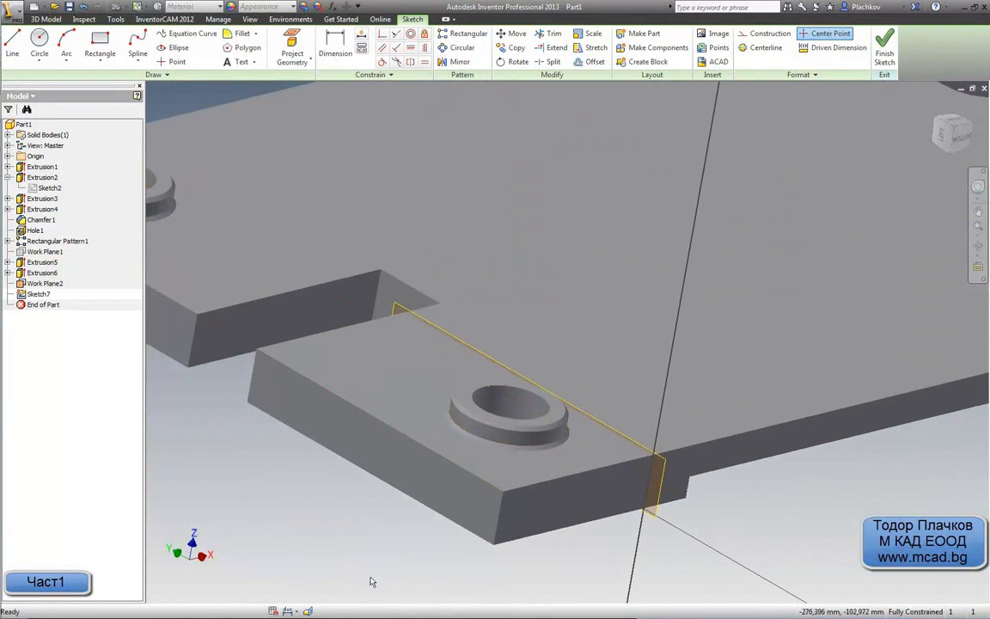
click(307, 611)
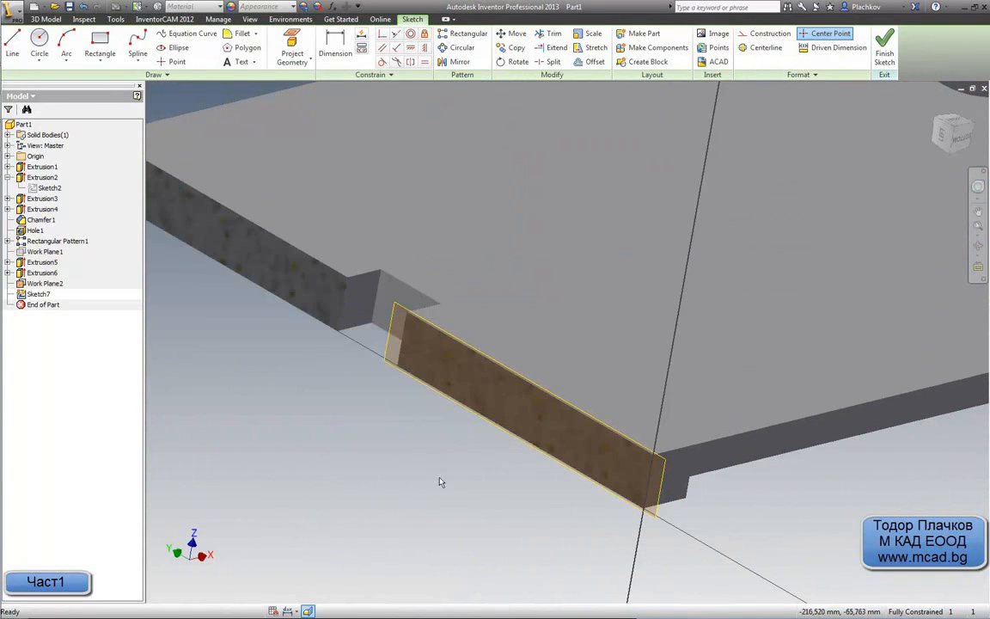
shift+middle_drag(561, 430, 526, 364)
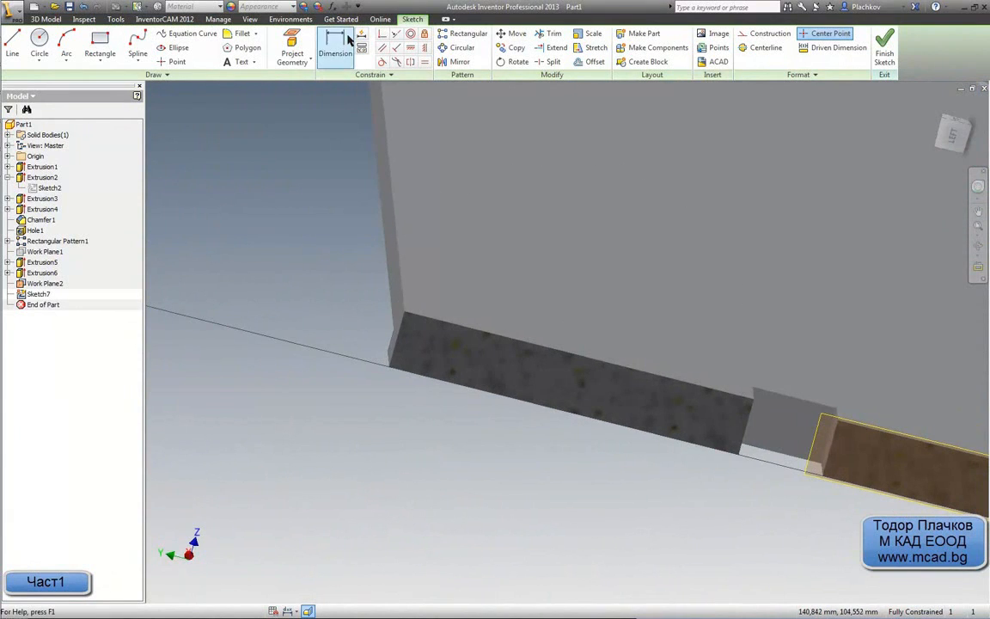
Step: Project the base-side face's outline and the base plate section's upper edge into the sketch with Project Geometry
click(293, 45)
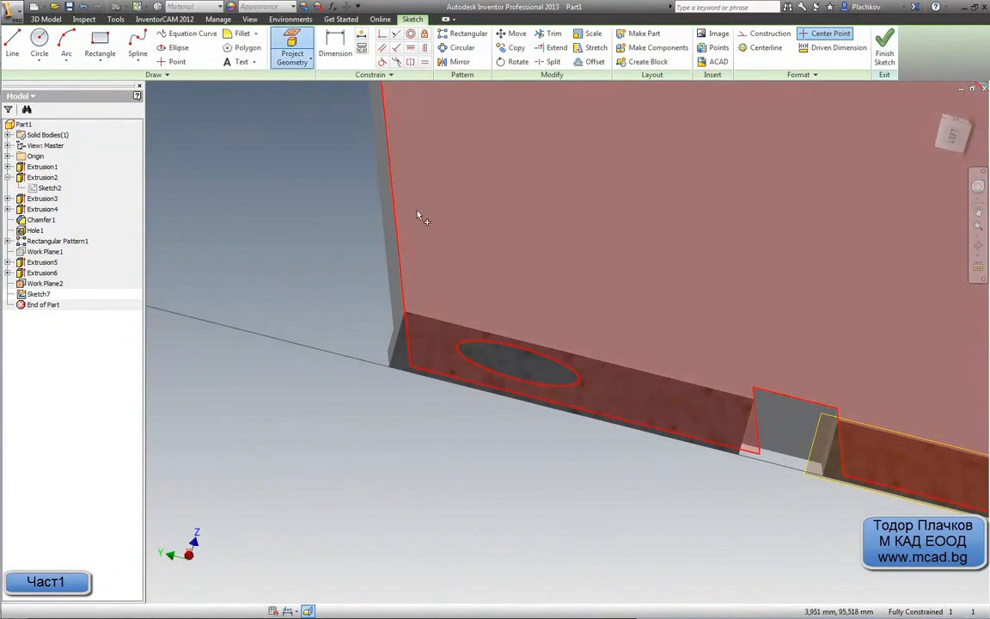
click(446, 329)
middle_drag(538, 283, 525, 446)
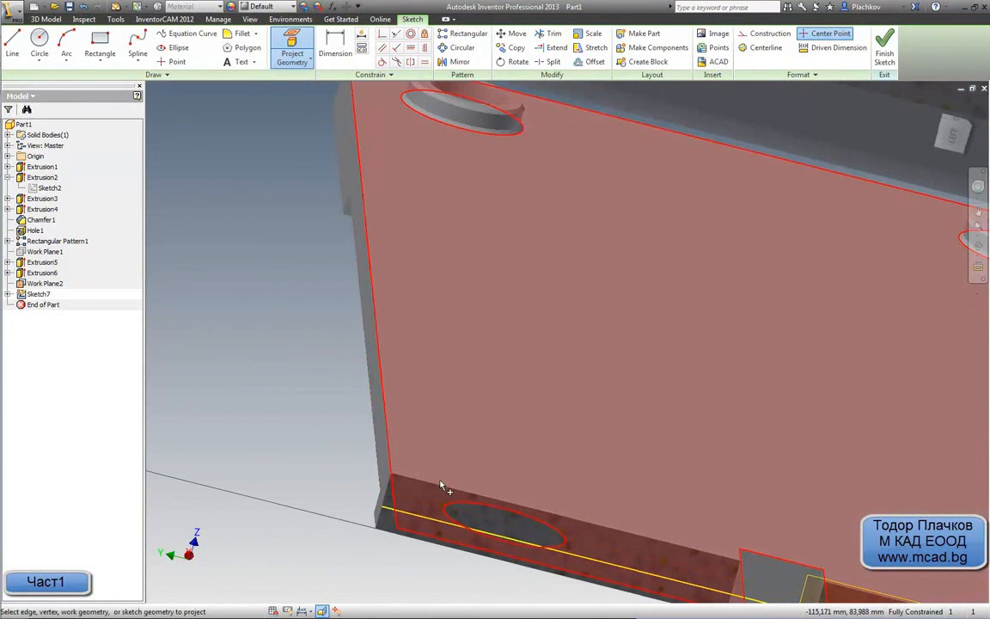
scroll(438, 413, down, 5)
scroll(421, 336, up, 5)
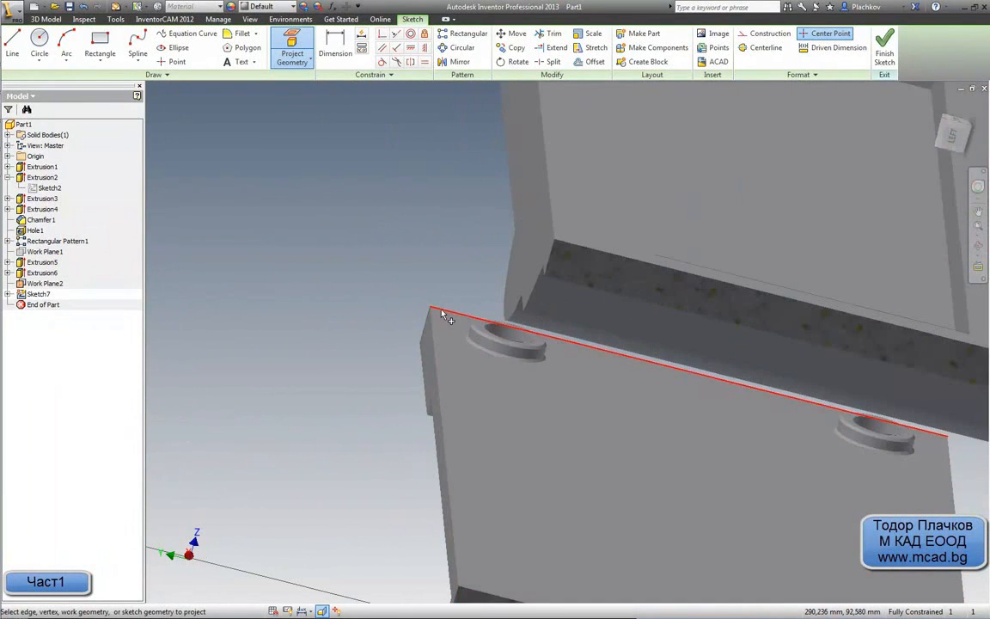
scroll(446, 316, down, 4)
scroll(456, 513, up, 4)
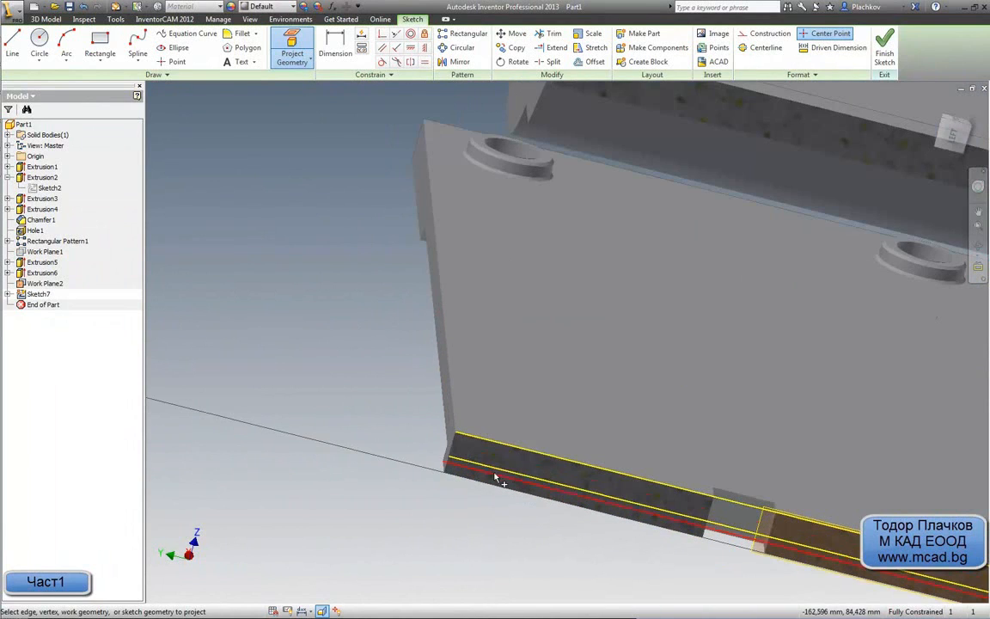
key(Escape)
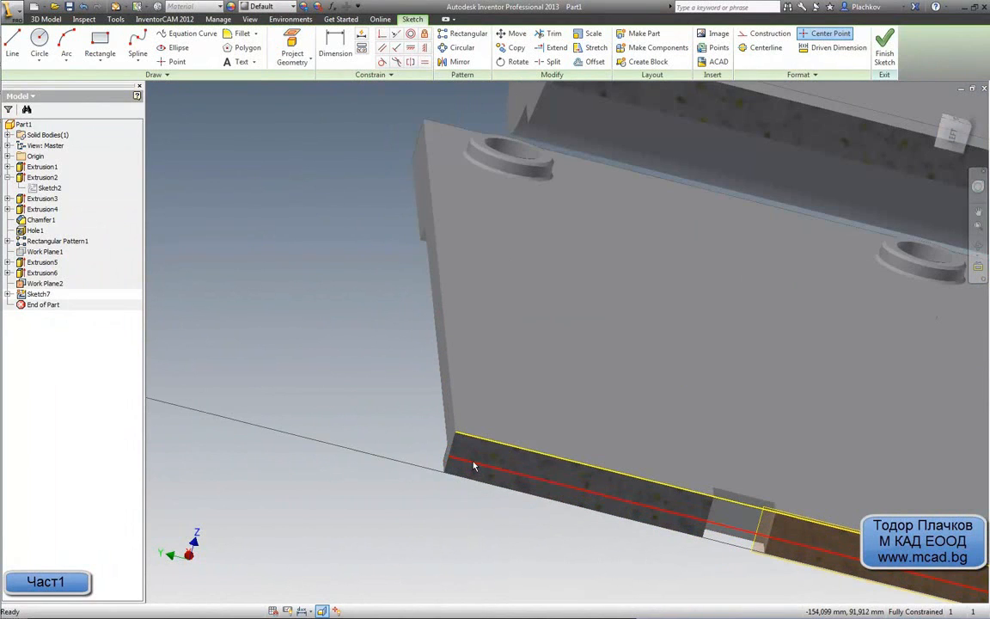
Step: Delete the projected face loop from the sketch
click(473, 465)
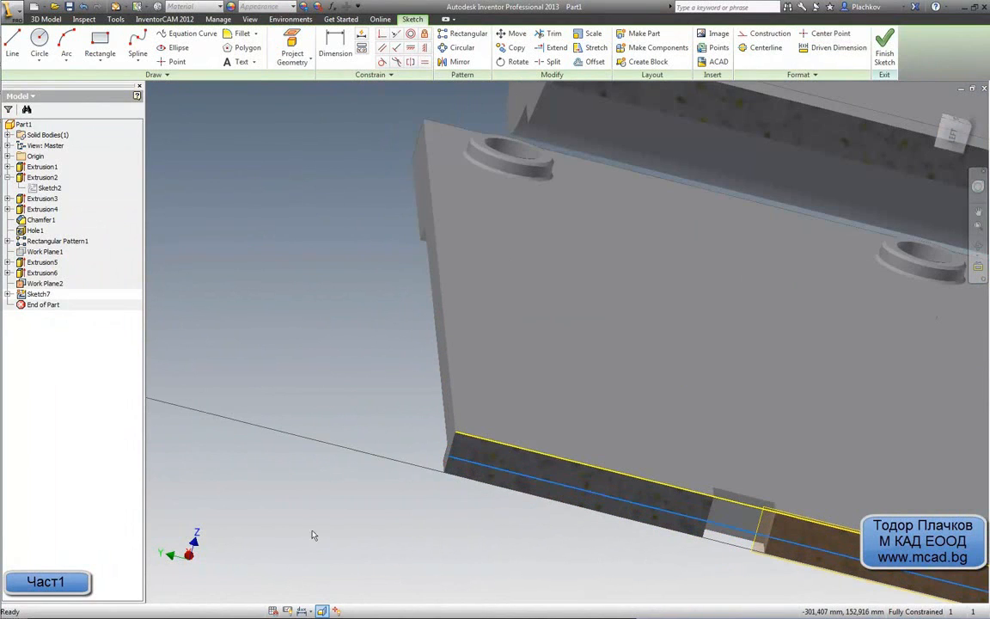
click(8, 294)
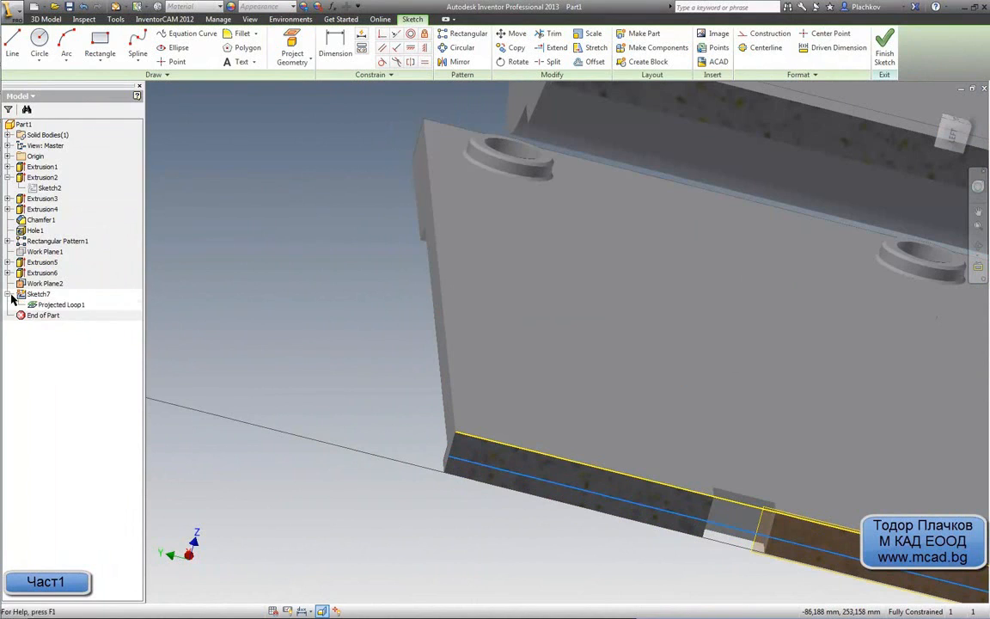
click(58, 306)
right_click(58, 309)
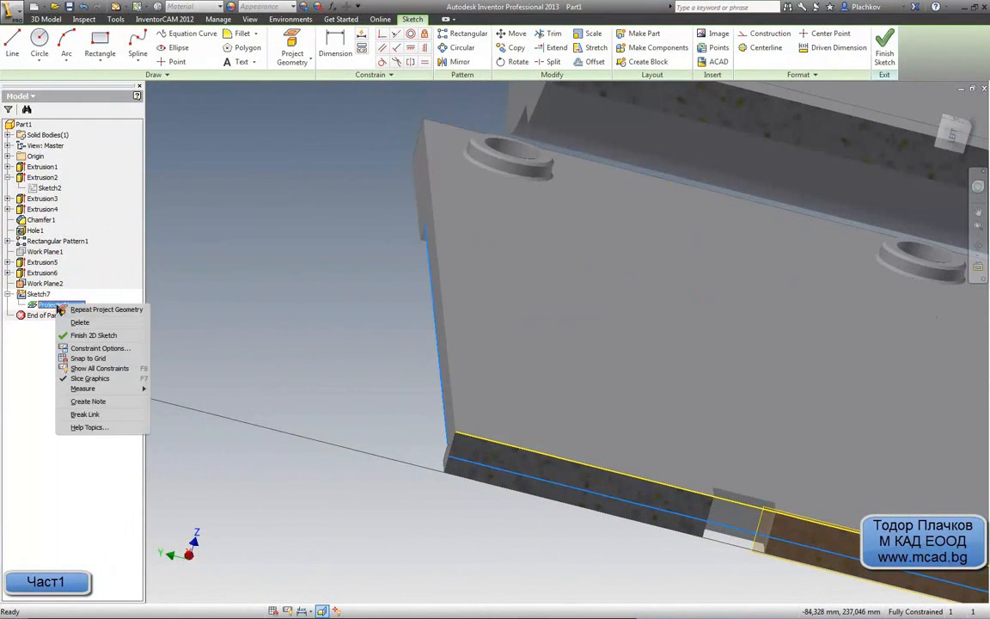
click(76, 323)
Step: Sketch a 26 mm line inclined at 45 degrees, starting on the base plate section's projected upper edge
middle_drag(254, 389, 233, 422)
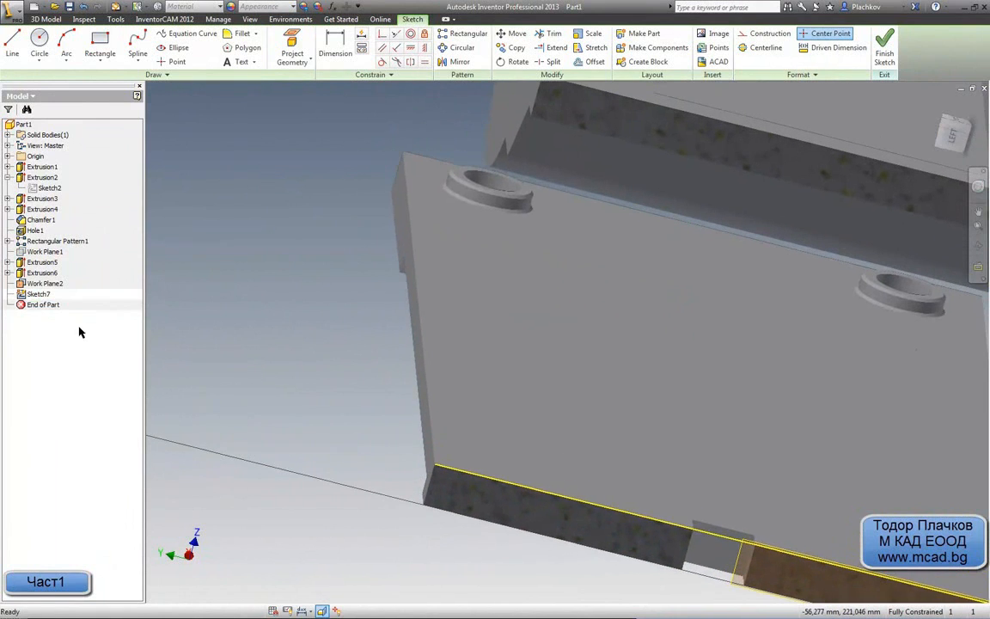
middle_drag(260, 328, 219, 335)
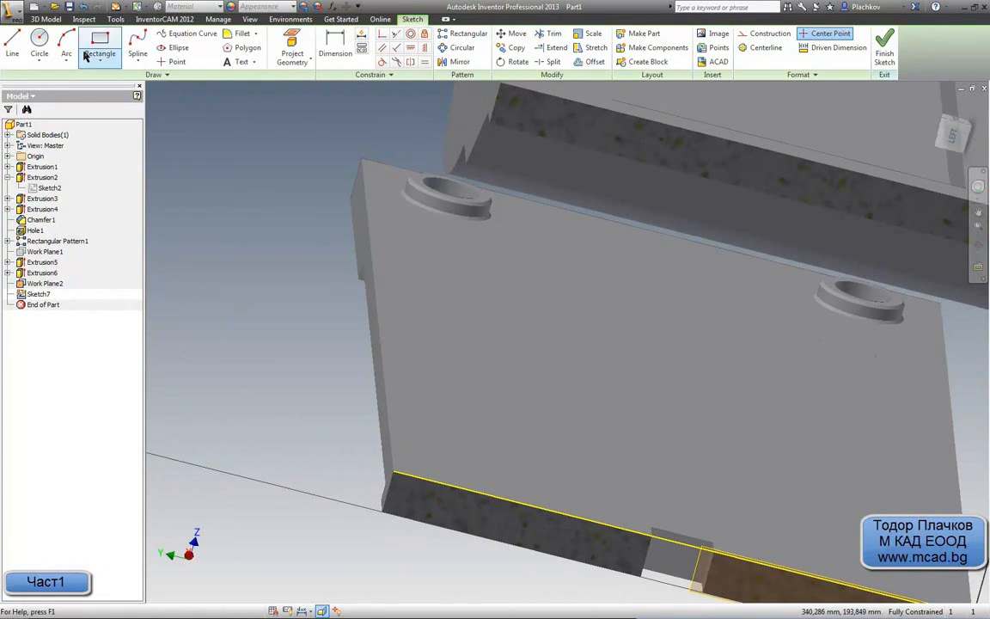
click(12, 45)
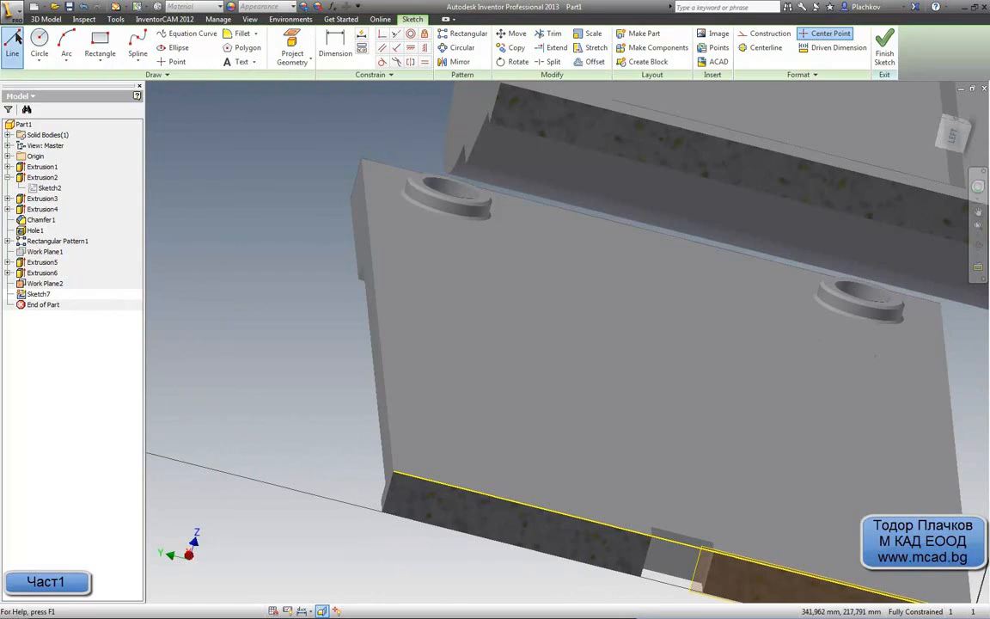
click(449, 485)
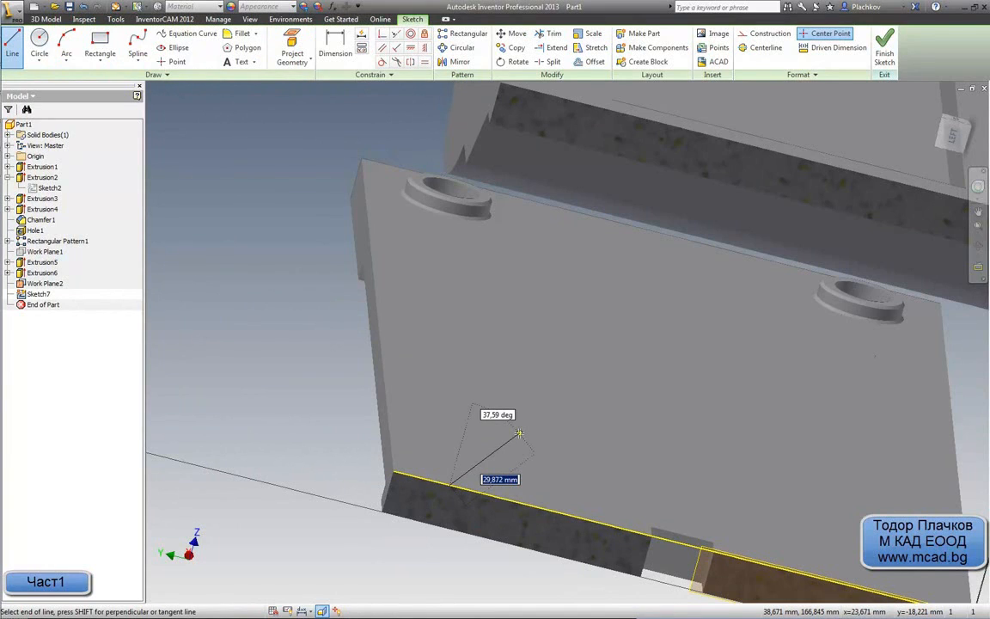
text(26)
key(Tab)
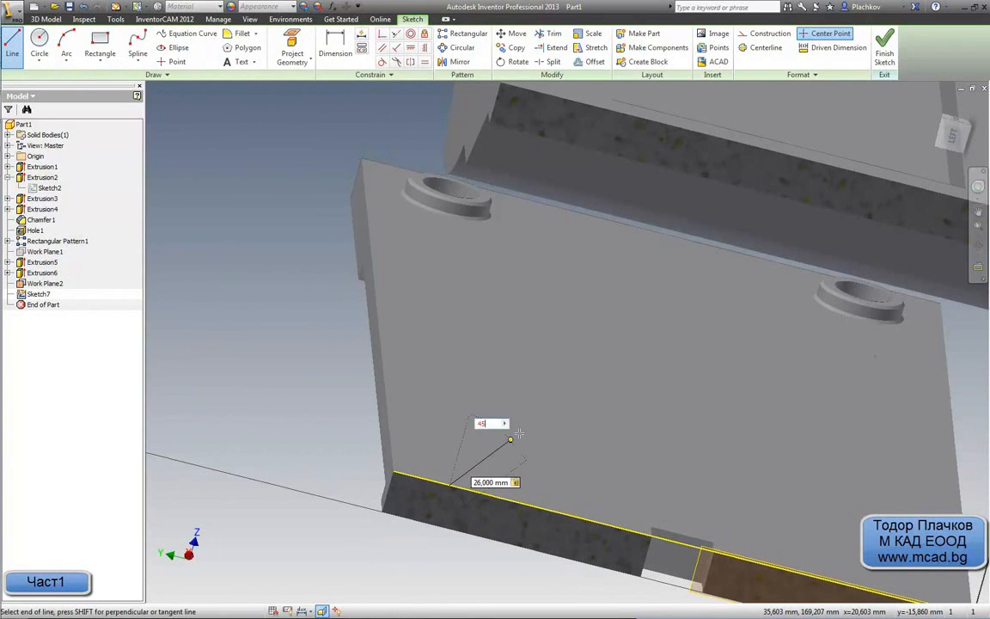
key(Return)
key(Escape)
scroll(527, 471, up, 5)
scroll(523, 468, down, 4)
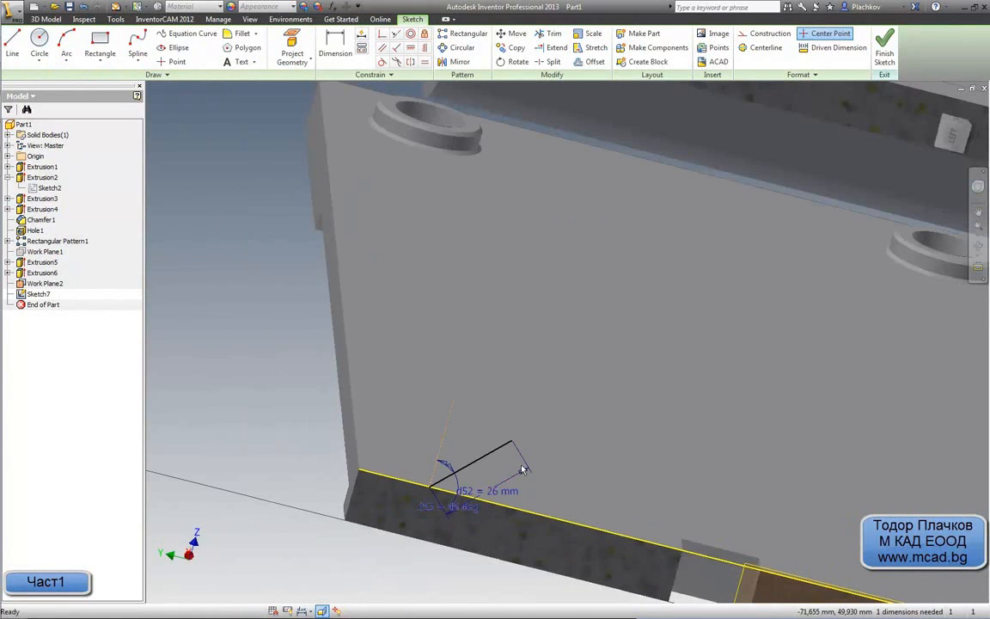
key(l)
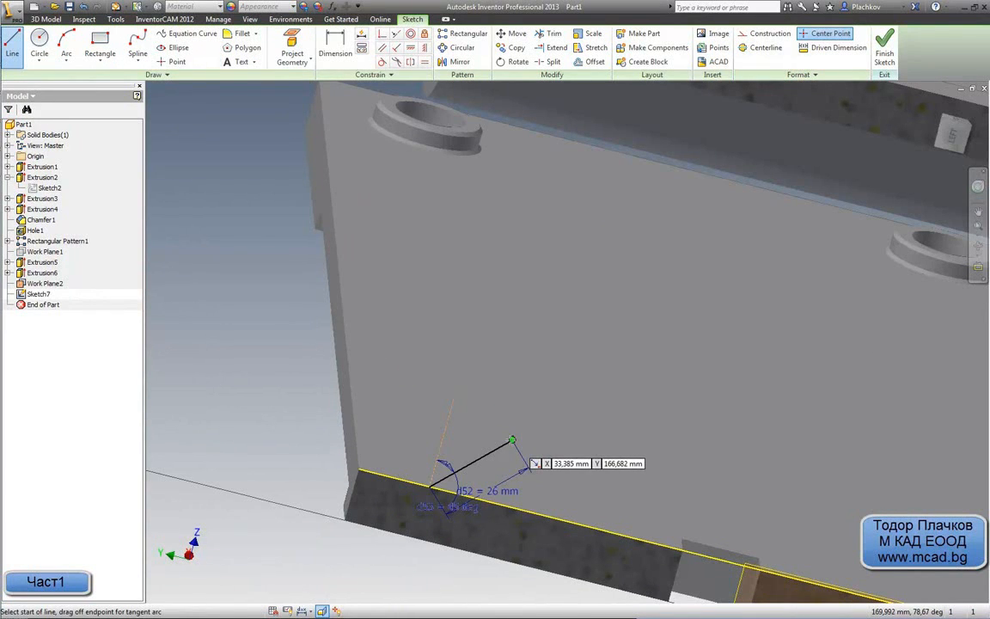
click(512, 440)
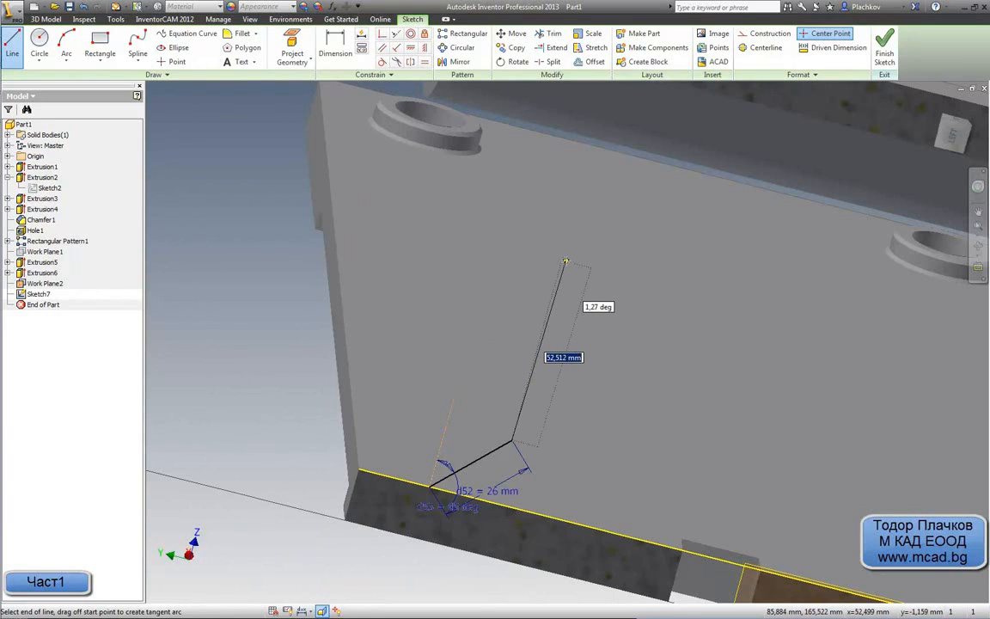
key(Escape)
Step: Switch to AutoCAD and examine the sloped wall foot at the lower corner of the reducer's front view
middle_drag(568, 265, 554, 343)
scroll(554, 343, down, 5)
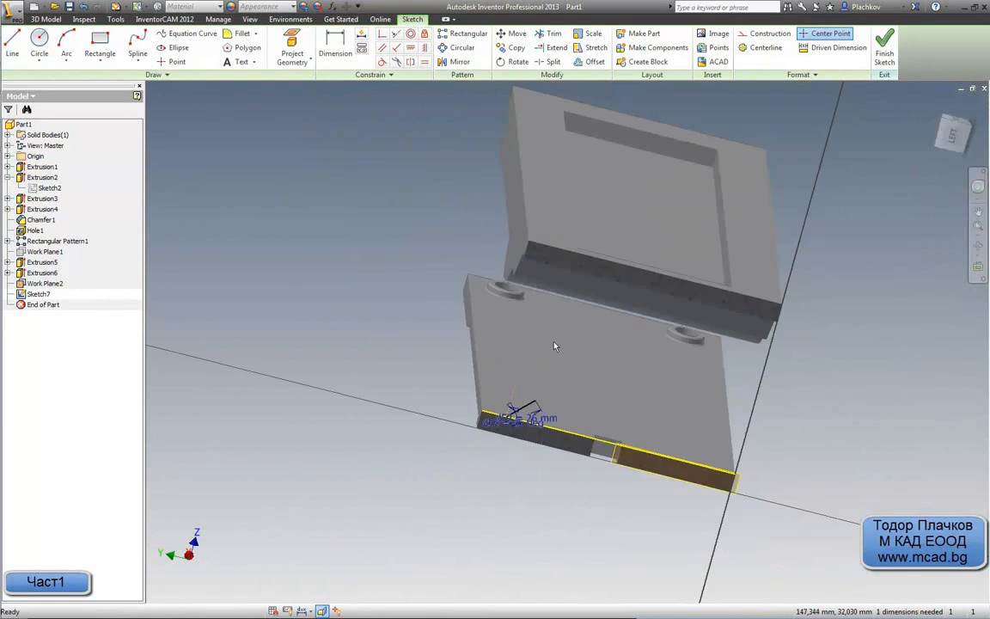
scroll(555, 343, up, 3)
shift+middle_drag(616, 347, 581, 350)
click(13, 121)
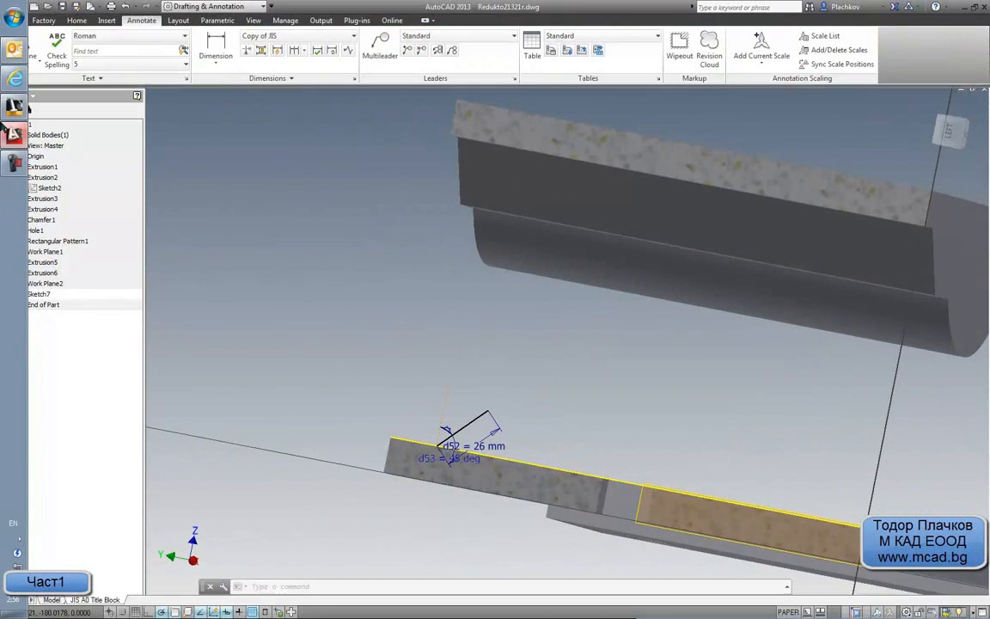
middle_drag(291, 360, 295, 347)
scroll(295, 342, down, 2)
middle_drag(571, 333, 113, 294)
scroll(508, 321, down, 2)
middle_drag(775, 343, 390, 354)
scroll(666, 341, up, 3)
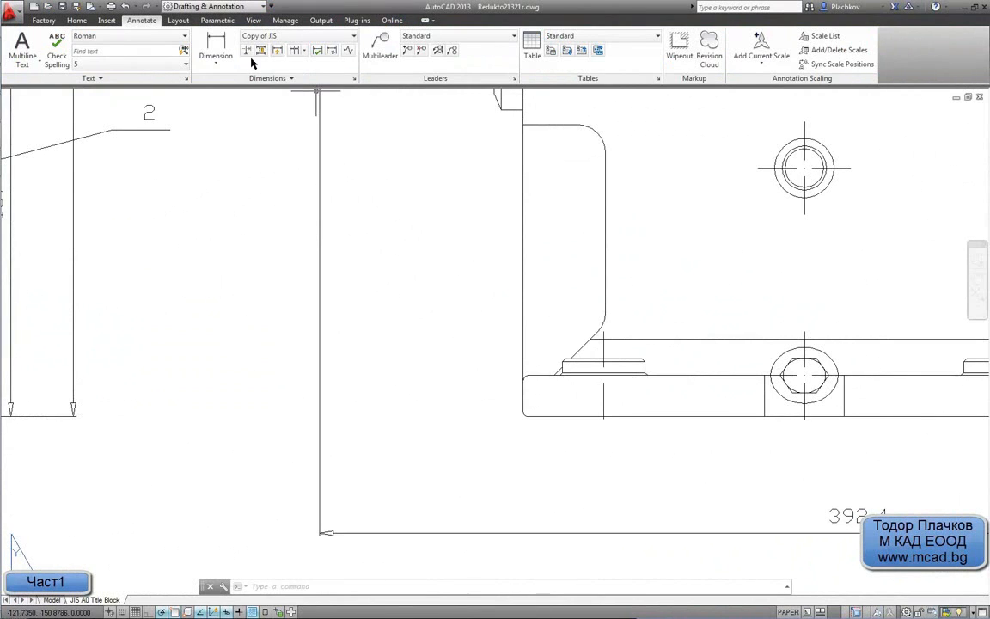
Step: Measure the horizontal distance from the sloped wall's foot to the base's outer edge with a linear dimension
click(216, 43)
scroll(593, 301, up, 2)
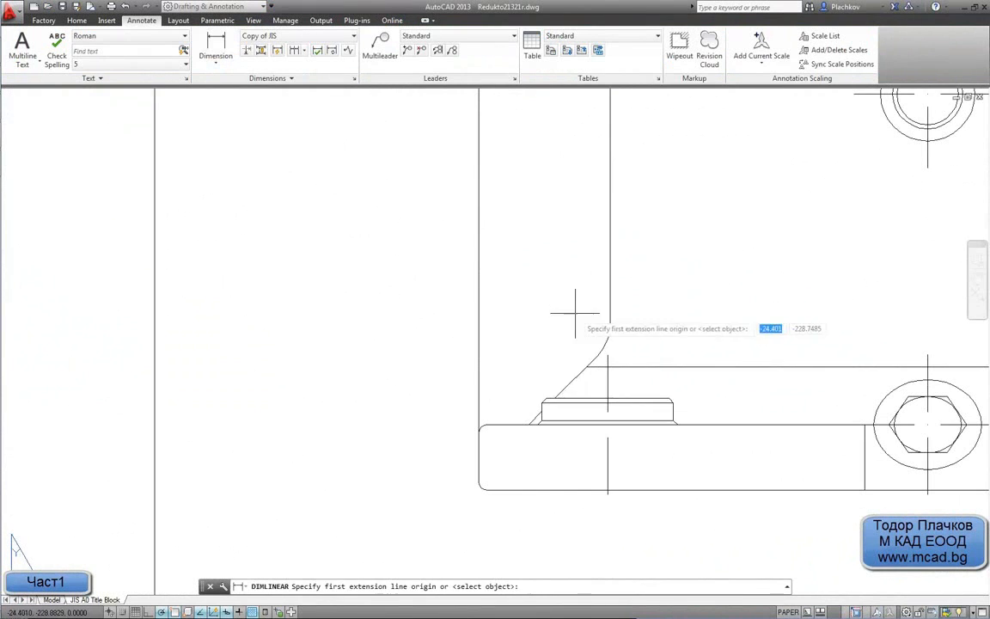
click(528, 423)
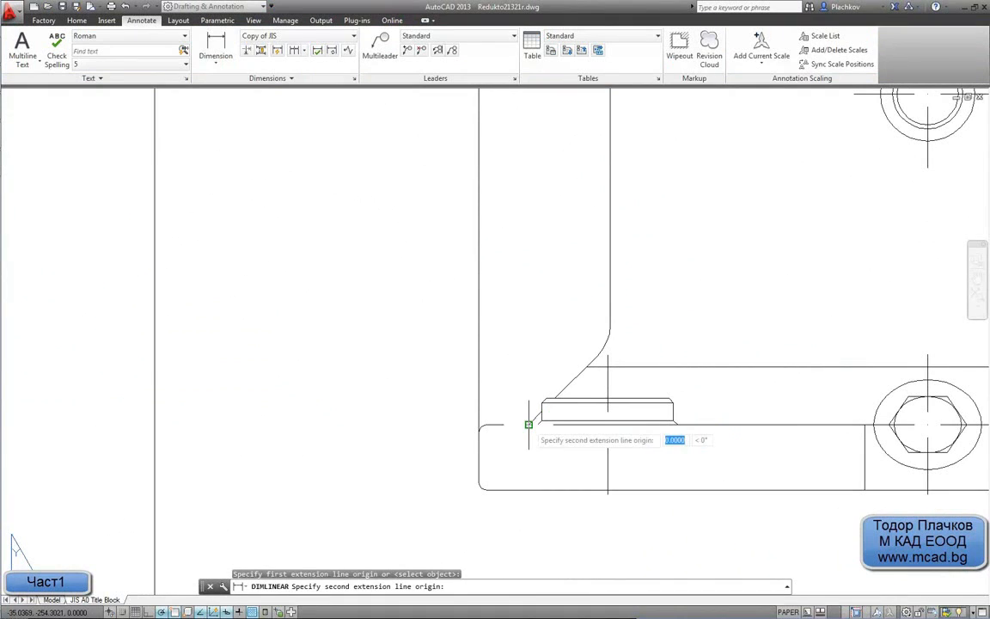
click(479, 433)
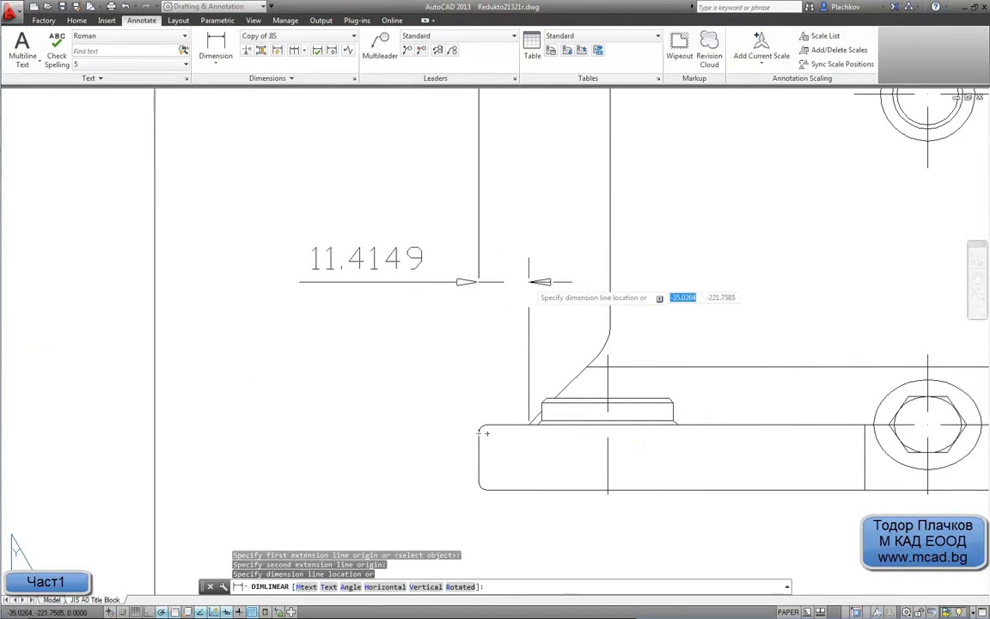
key(Escape)
scroll(530, 281, down, 2)
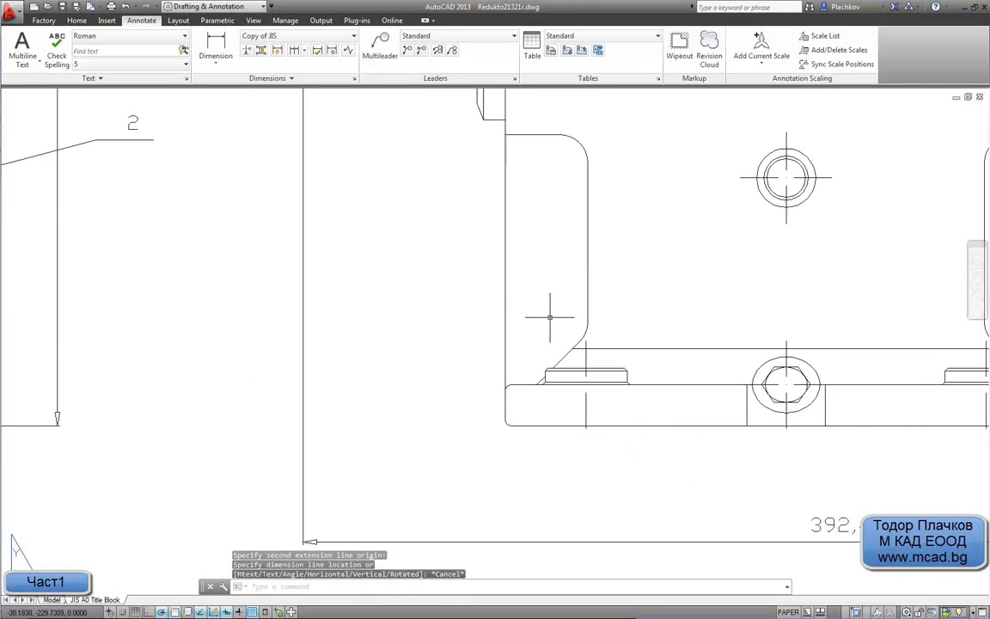
middle_drag(549, 310, 504, 460)
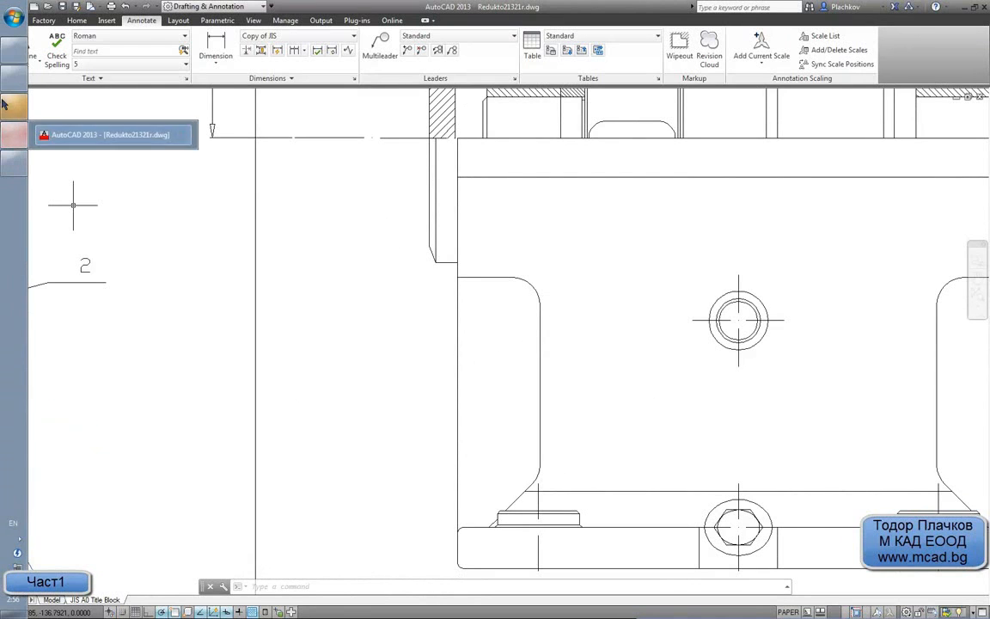
Step: Switch to Inventor and dimension the inclined line's lower endpoint 11.4 mm from the base plate's side edge
click(8, 105)
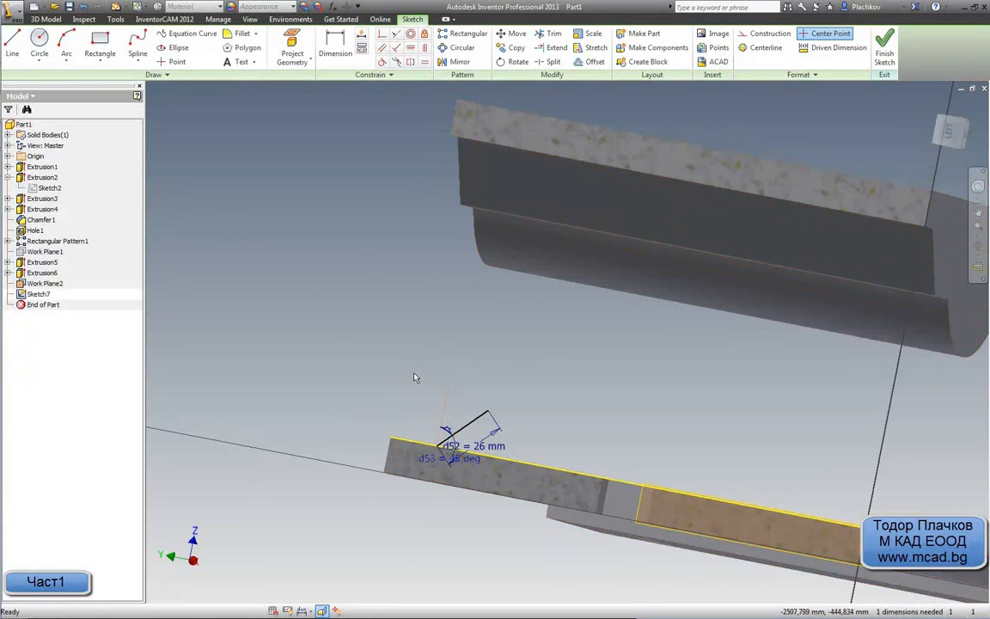
shift+middle_drag(508, 349, 524, 371)
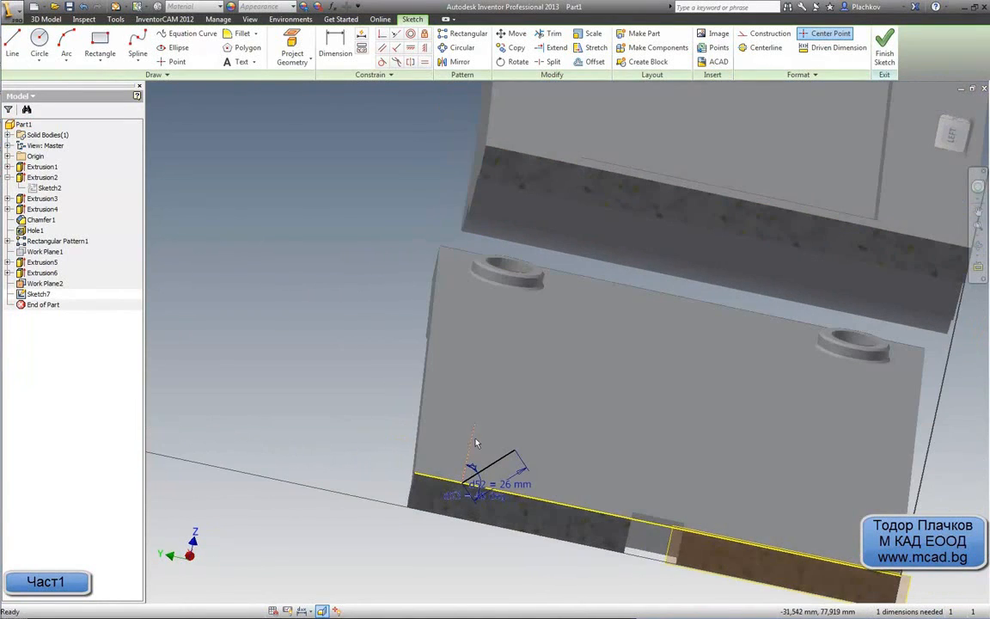
scroll(477, 456, up, 3)
click(335, 48)
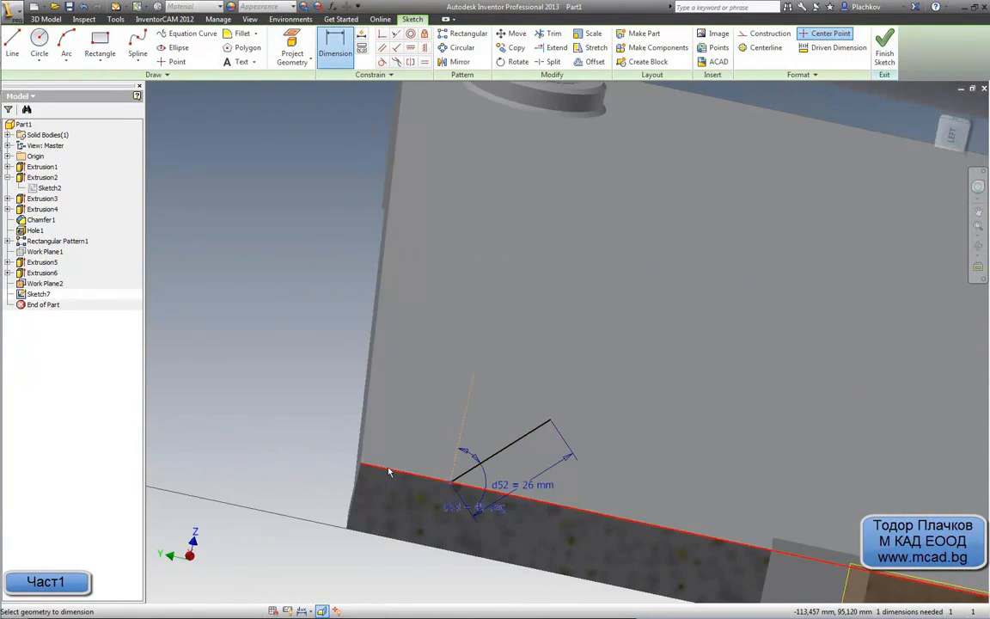
click(351, 514)
click(431, 389)
text(1)
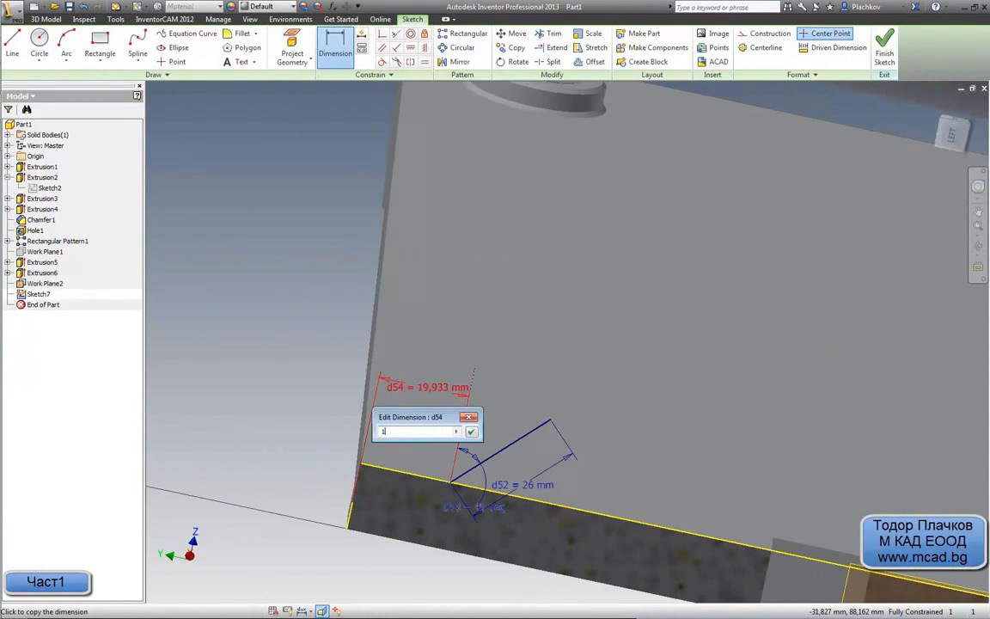
text(1,4)
key(Return)
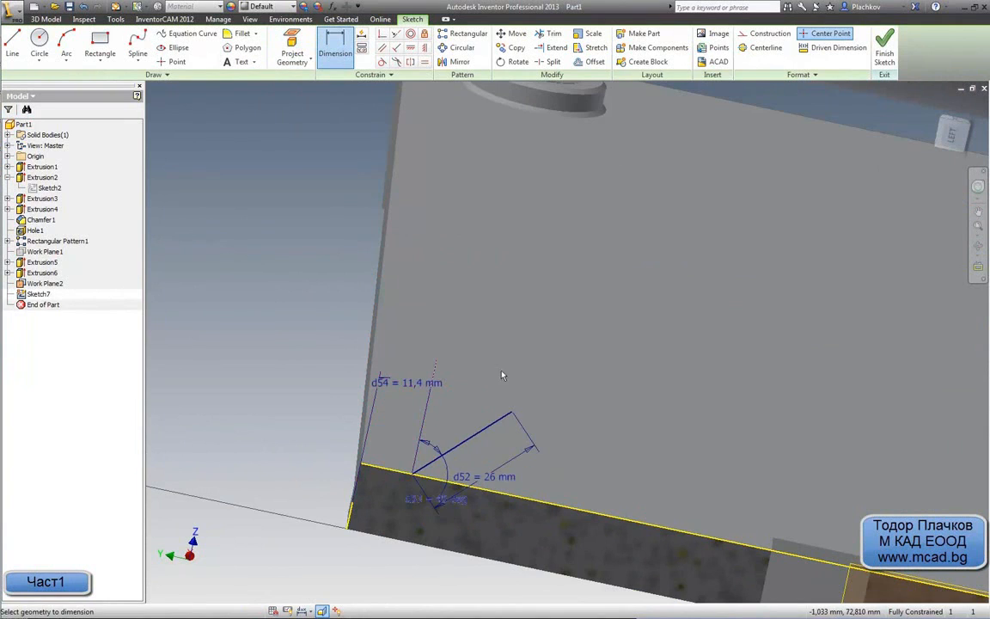
scroll(521, 449, down, 3)
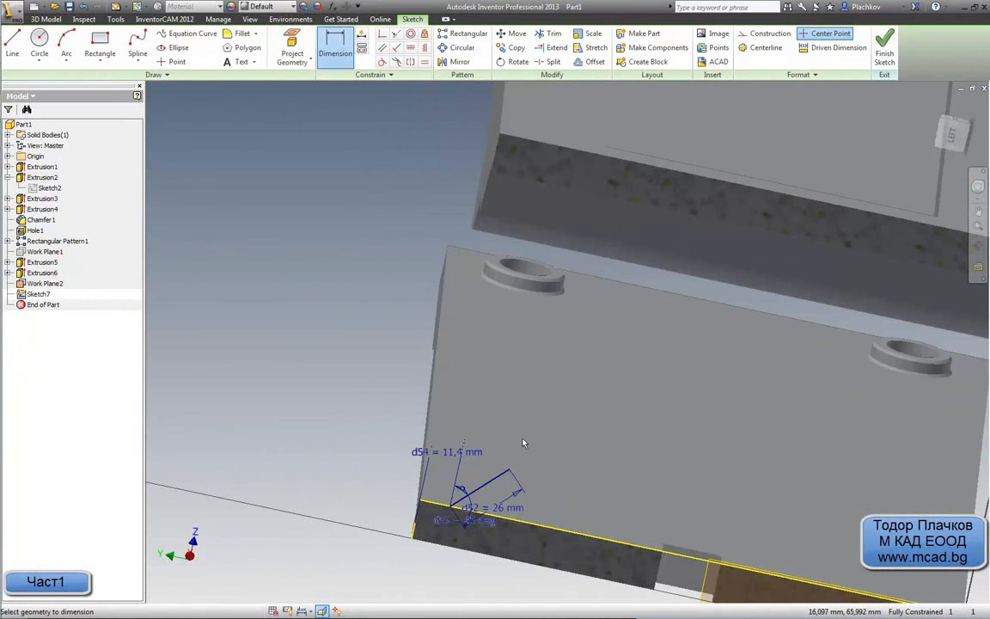
Step: Switch to AutoCAD and measure the vertical distance from the wall's lower virtual corner to the recess's upper edge with a linear dimension
mouse_move(2, 128)
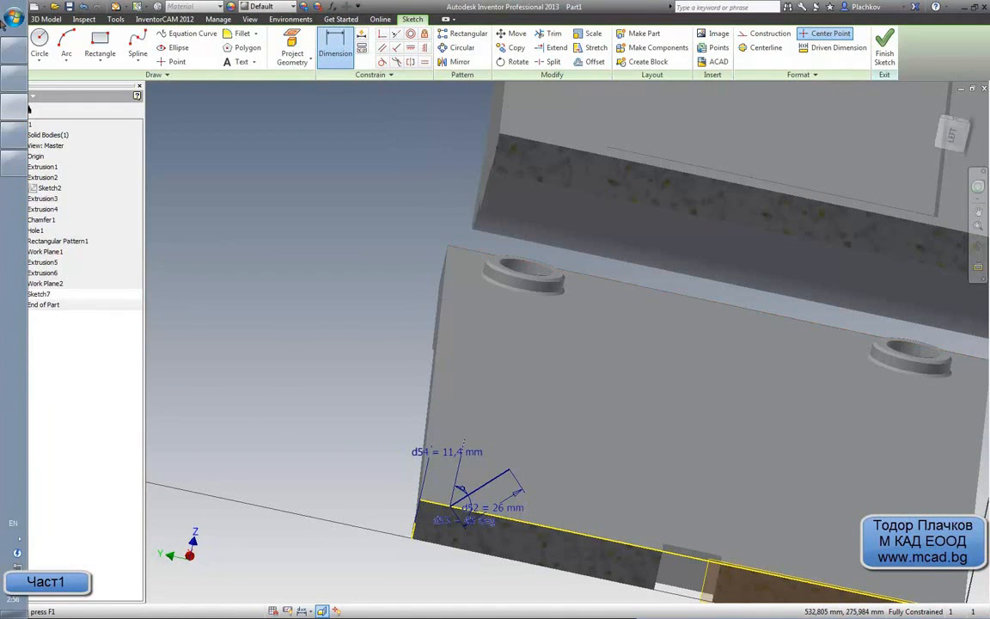
click(9, 106)
scroll(333, 297, down, 3)
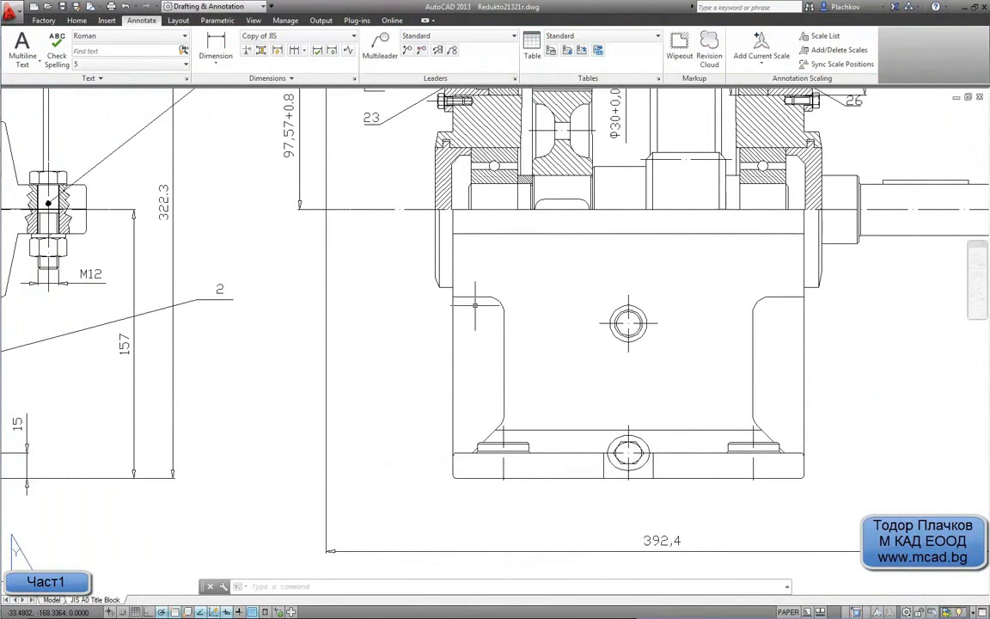
click(215, 43)
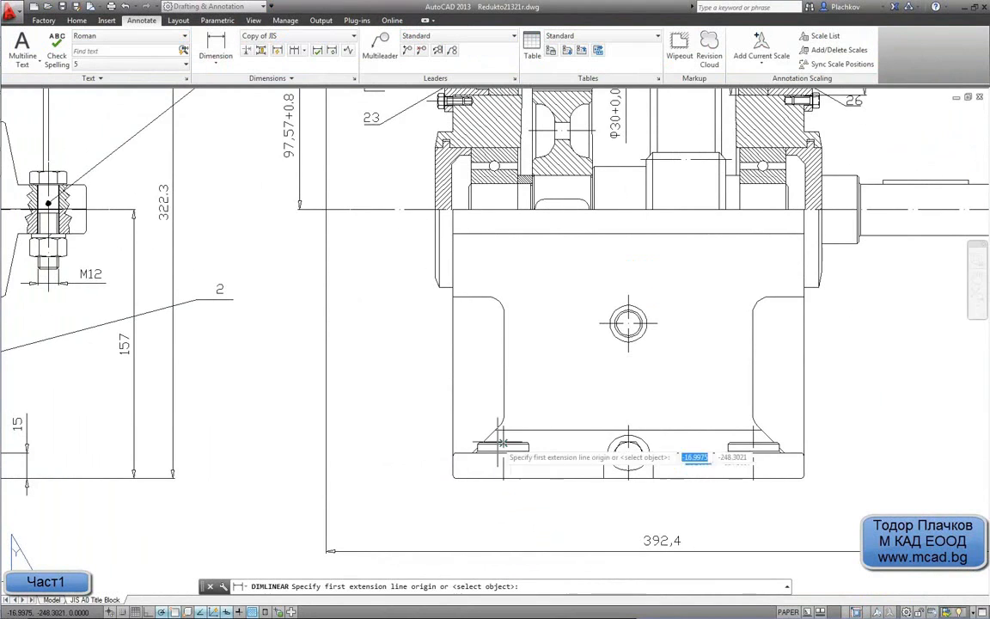
scroll(501, 443, up, 5)
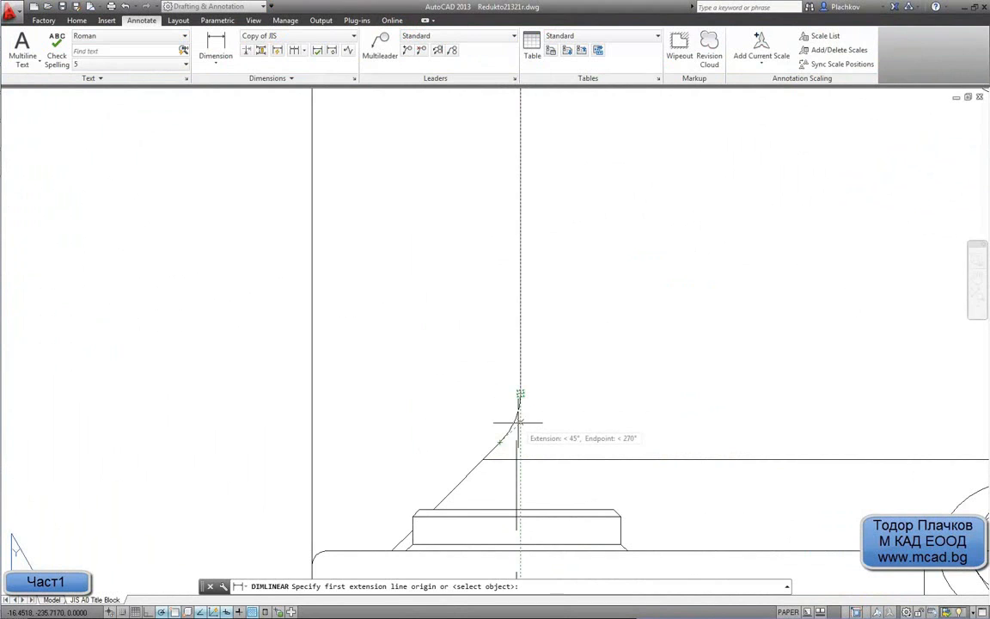
click(519, 422)
scroll(513, 415, down, 3)
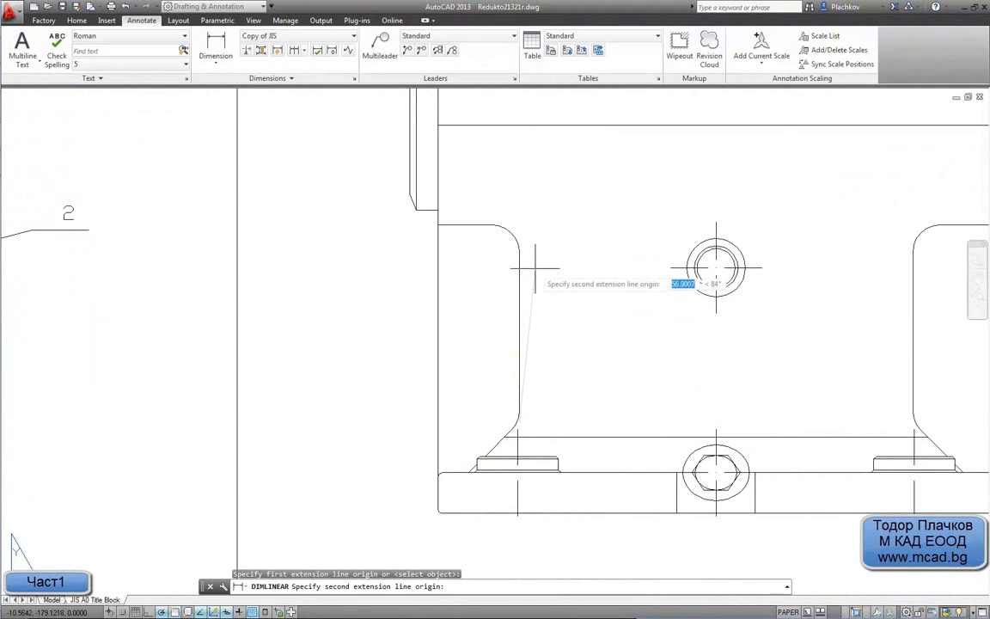
click(492, 225)
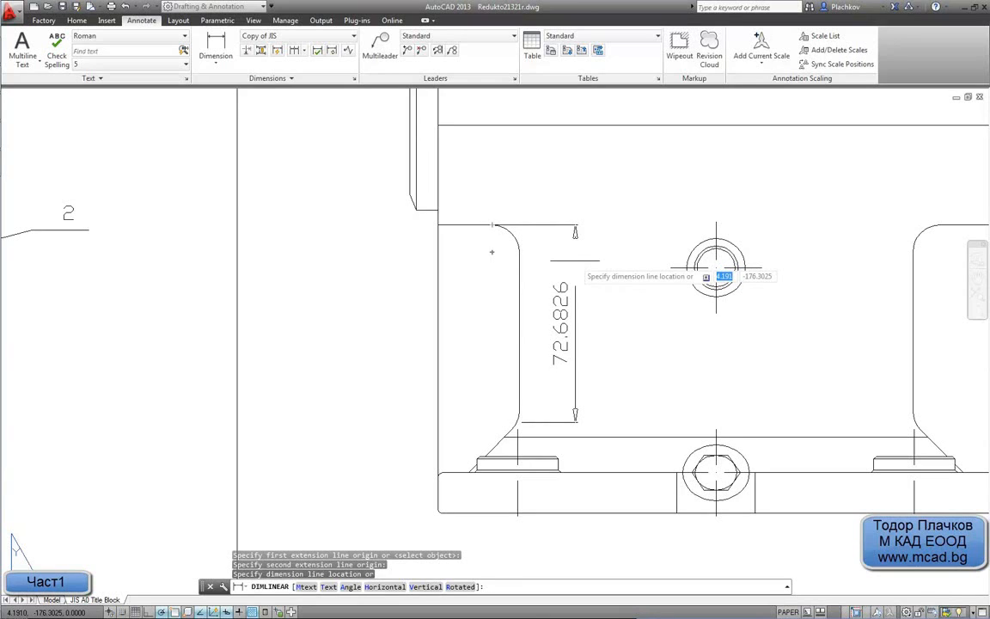
key(Escape)
Step: Switch to Inventor and start a line upward from the inclined line's upper endpoint
mouse_move(2, 271)
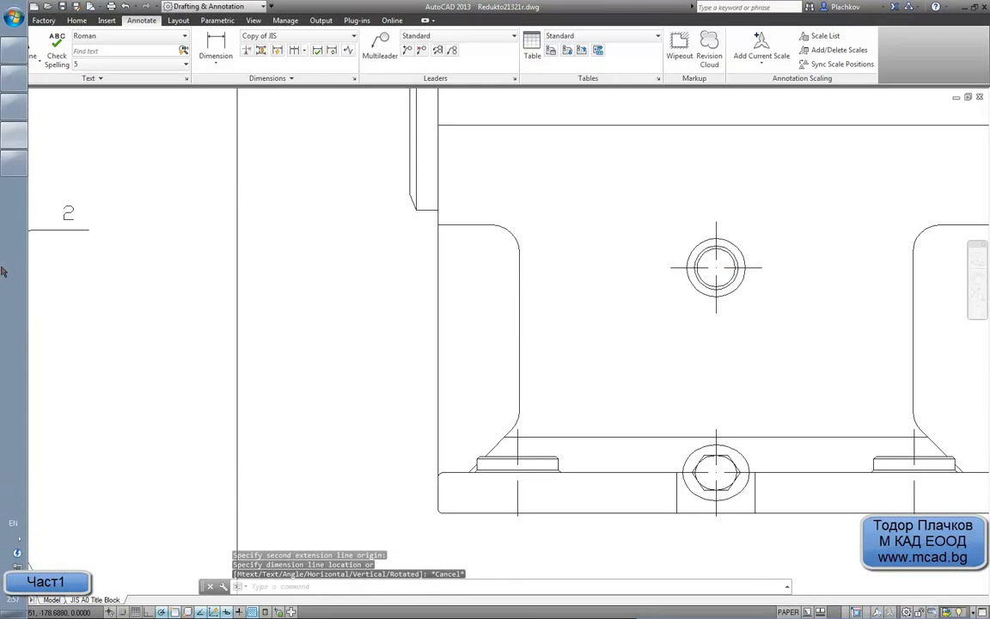
click(13, 111)
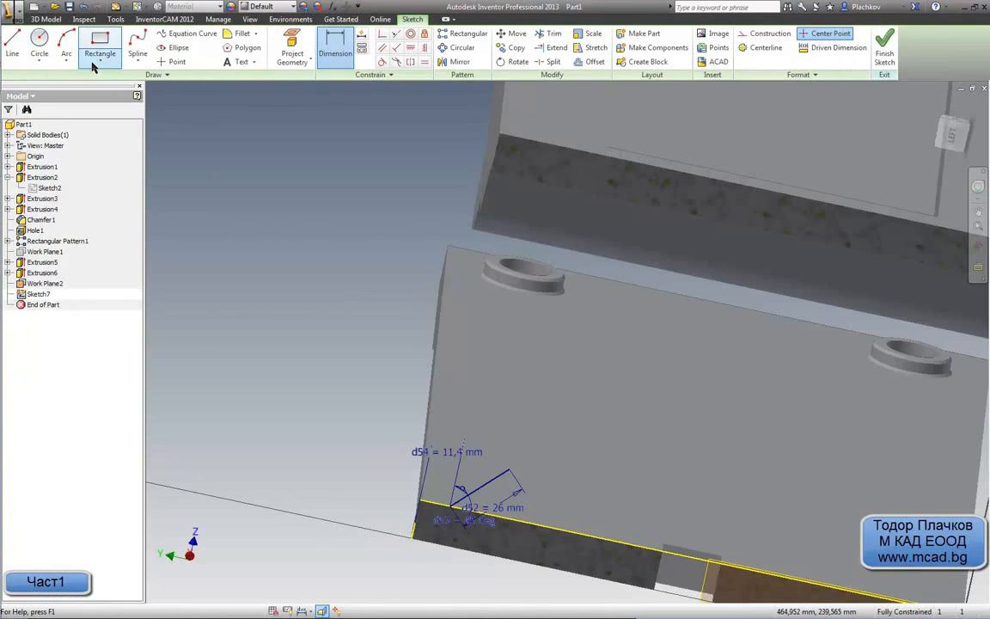
click(13, 45)
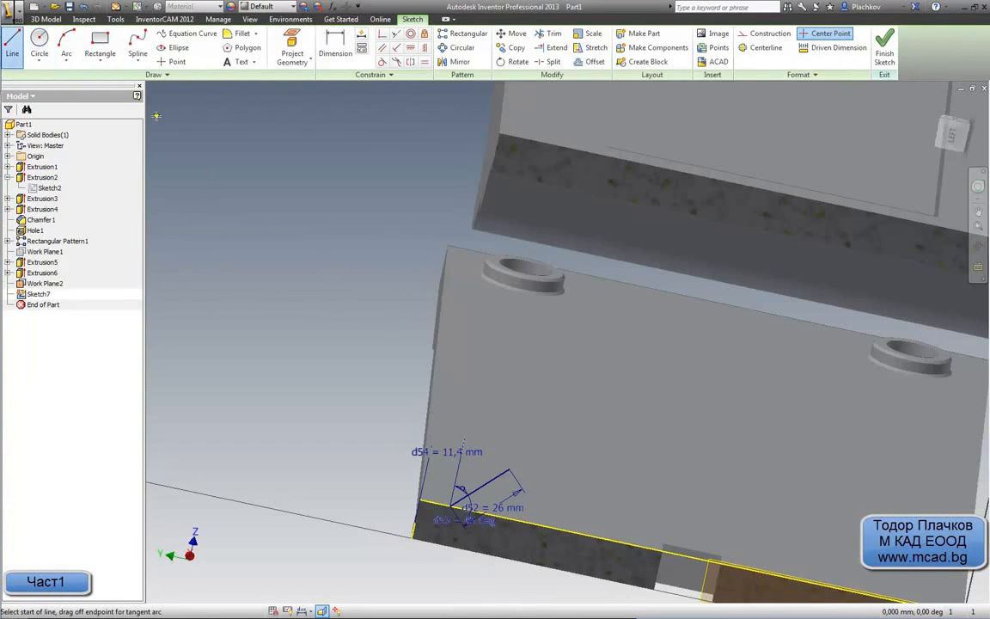
click(509, 470)
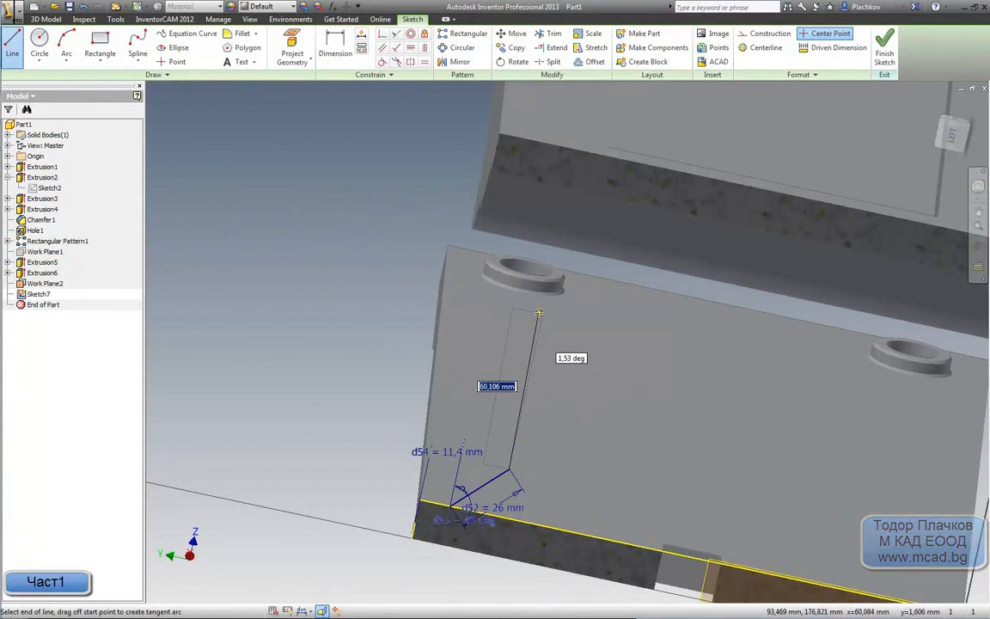